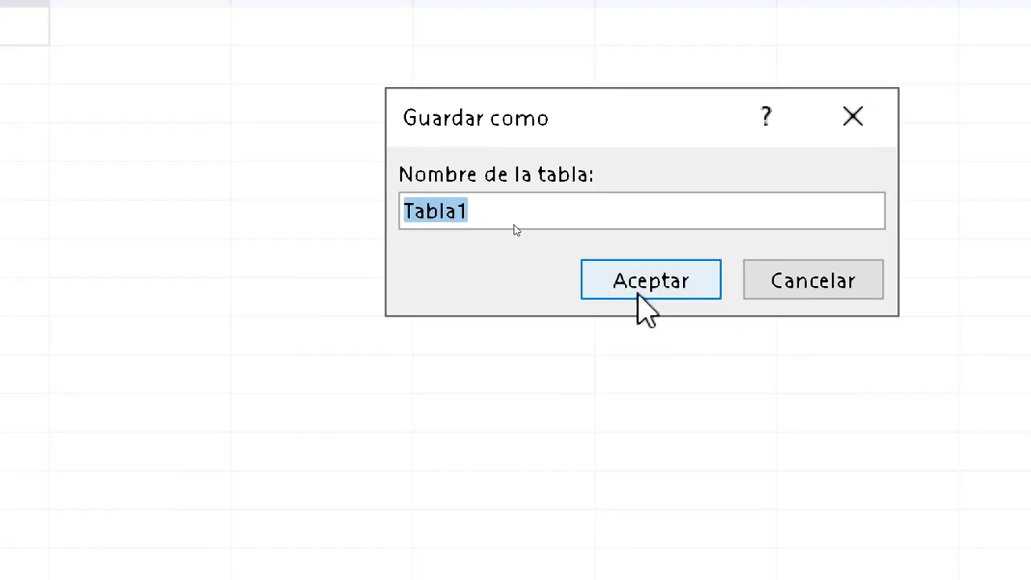
# Save the new table as Tabla1 and add a field named distrito below the Id field.
pyautogui.click(644, 282)
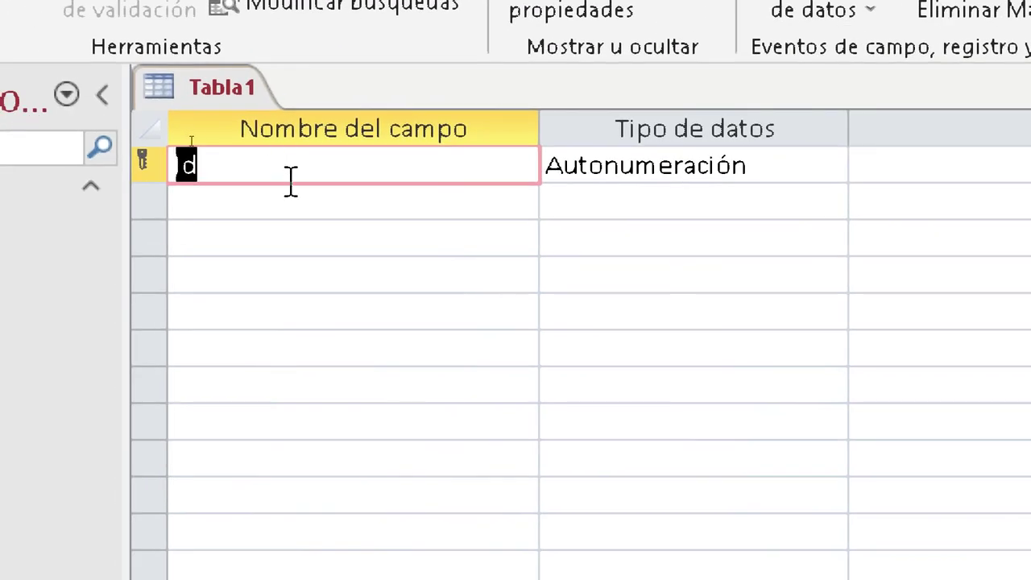
pyautogui.click(295, 206)
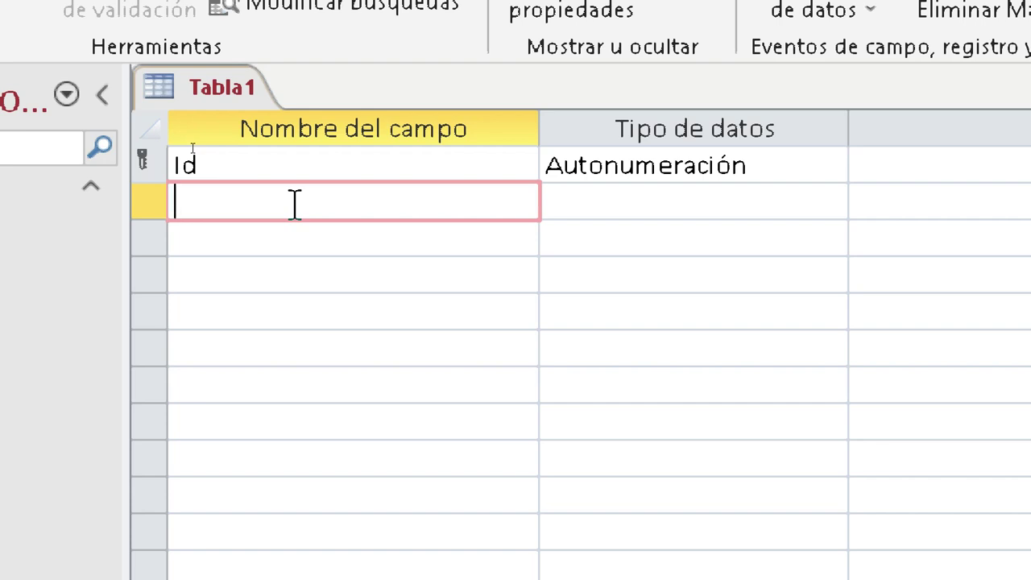
pyautogui.write('distrito')
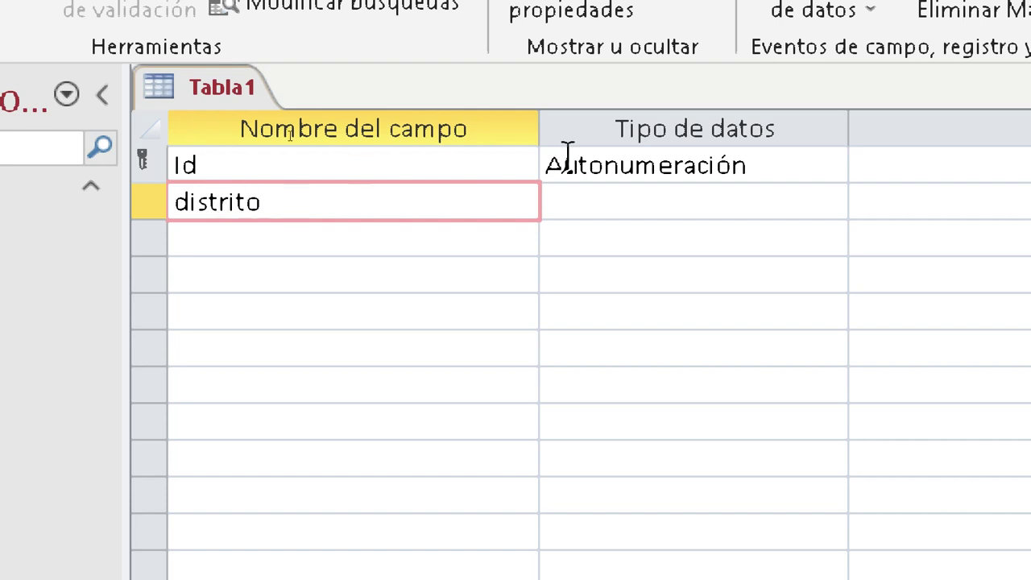
# Start the lookup wizard as the data type of the distrito field and choose to enter the values manually.
pyautogui.click(682, 204)
pyautogui.click(832, 211)
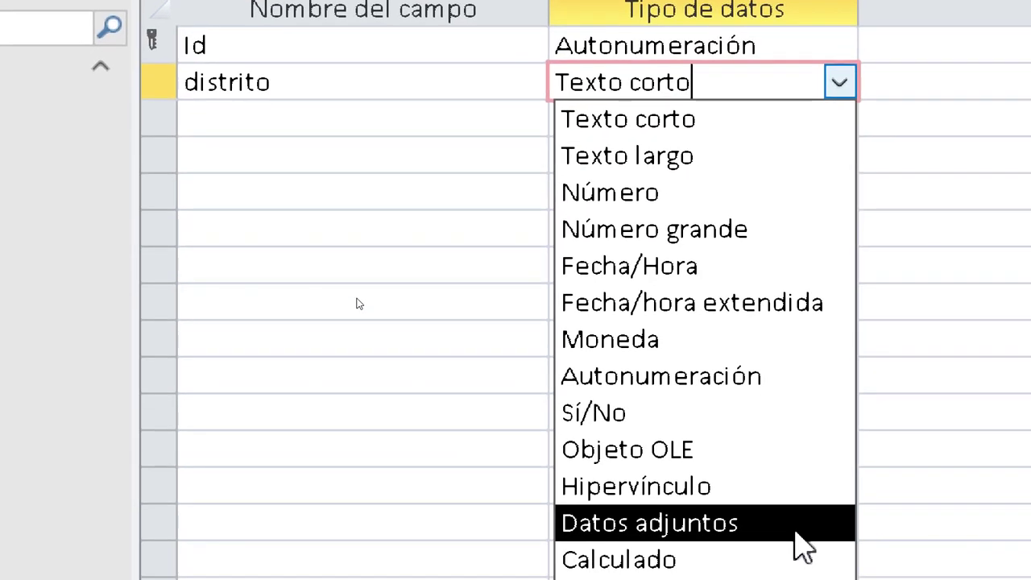
pyautogui.click(793, 579)
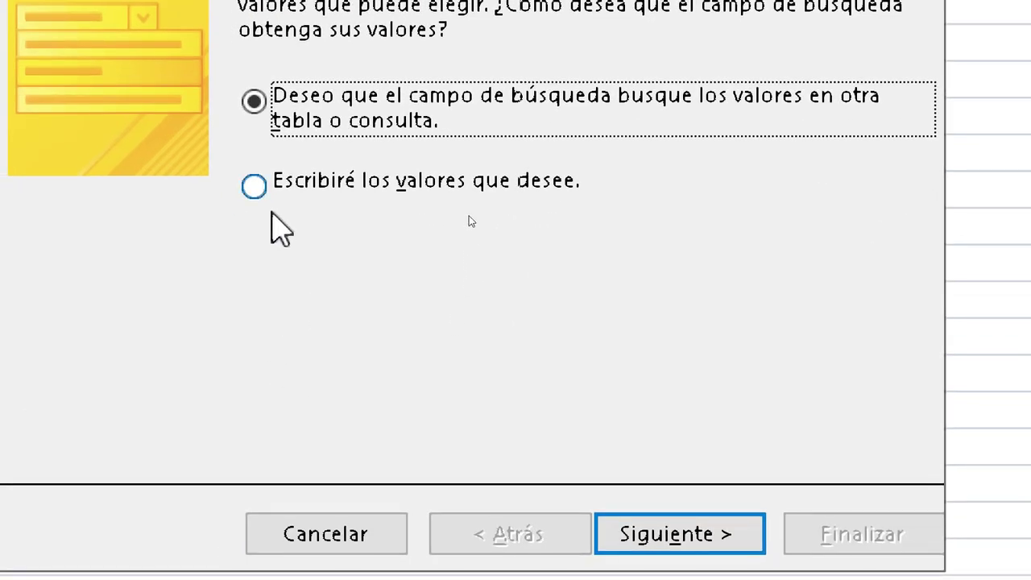
pyautogui.click(256, 188)
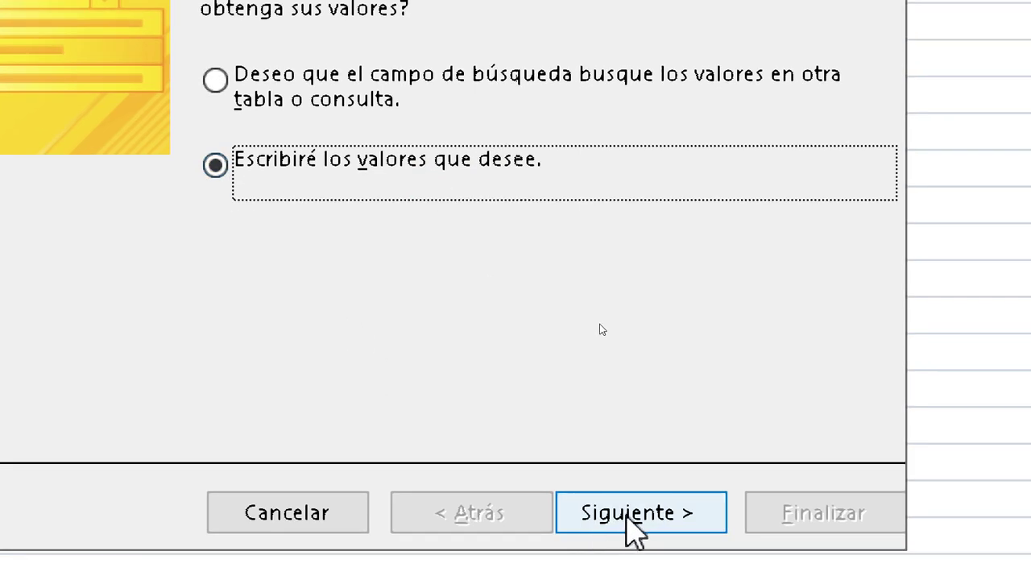
pyautogui.click(626, 516)
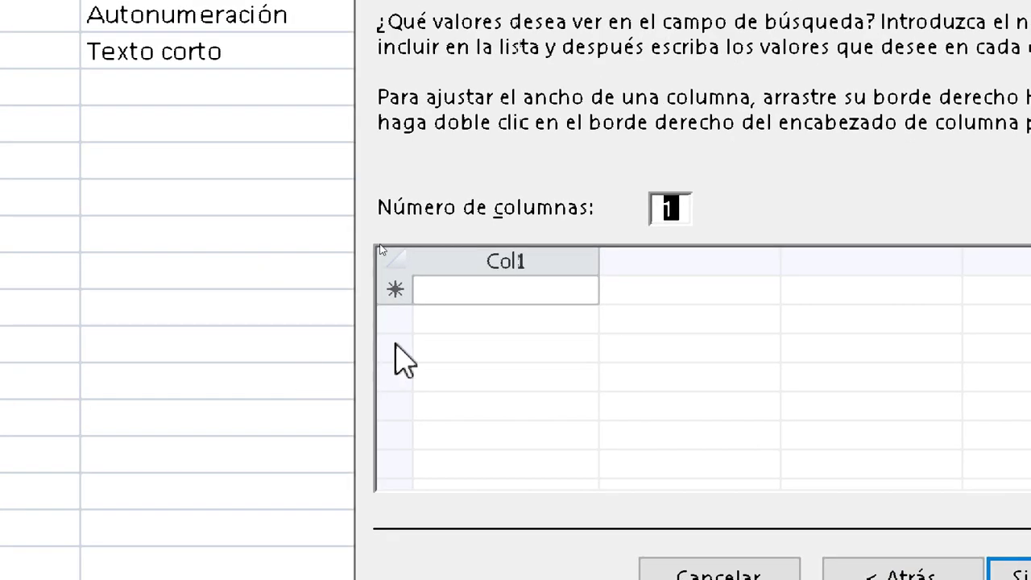
# Enter SJM, SMP and VES as the lookup values in the single column and finish the wizard.
pyautogui.click(467, 291)
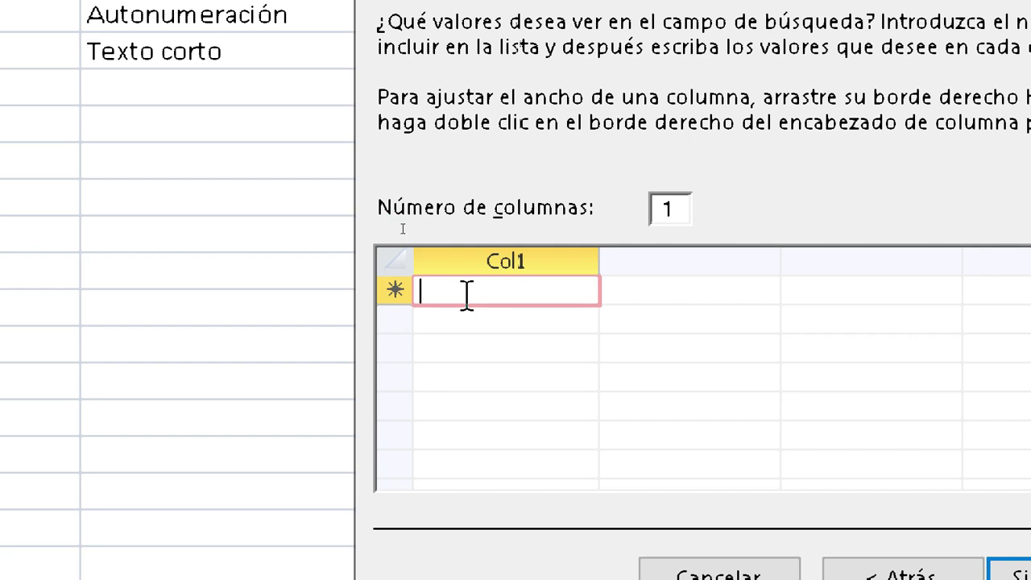
pyautogui.write('SJM')
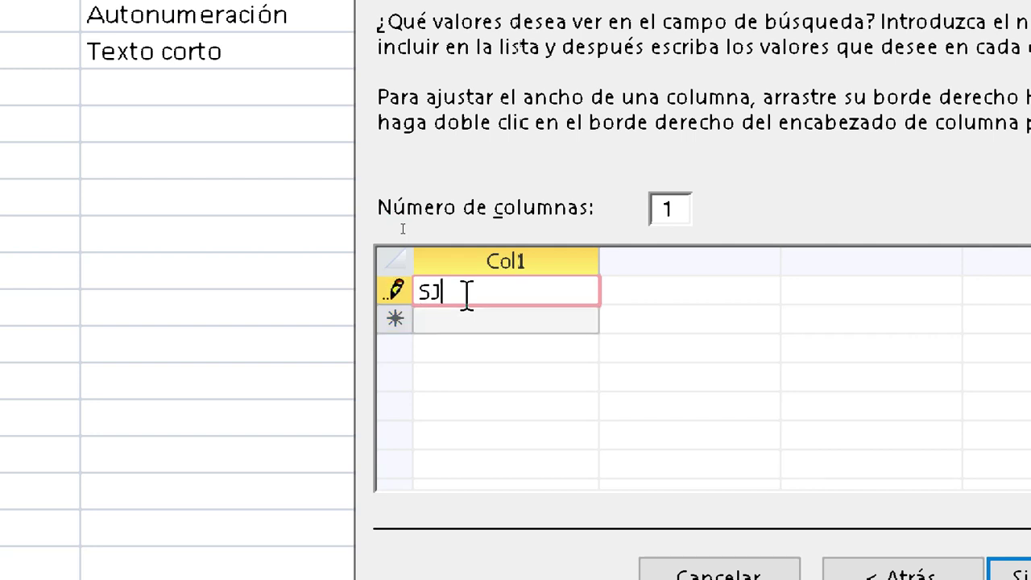
pyautogui.click(482, 320)
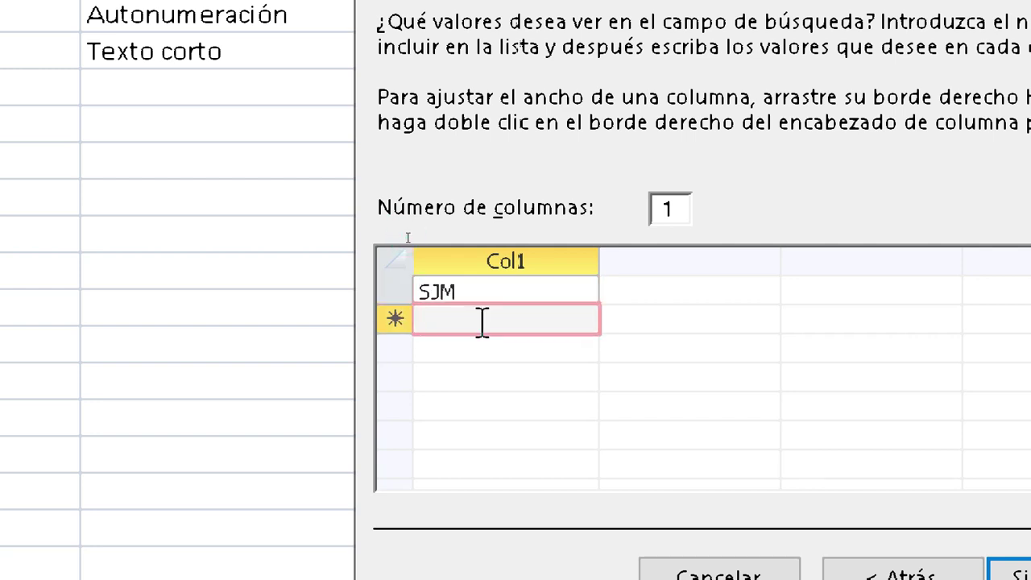
pyautogui.write('SMP')
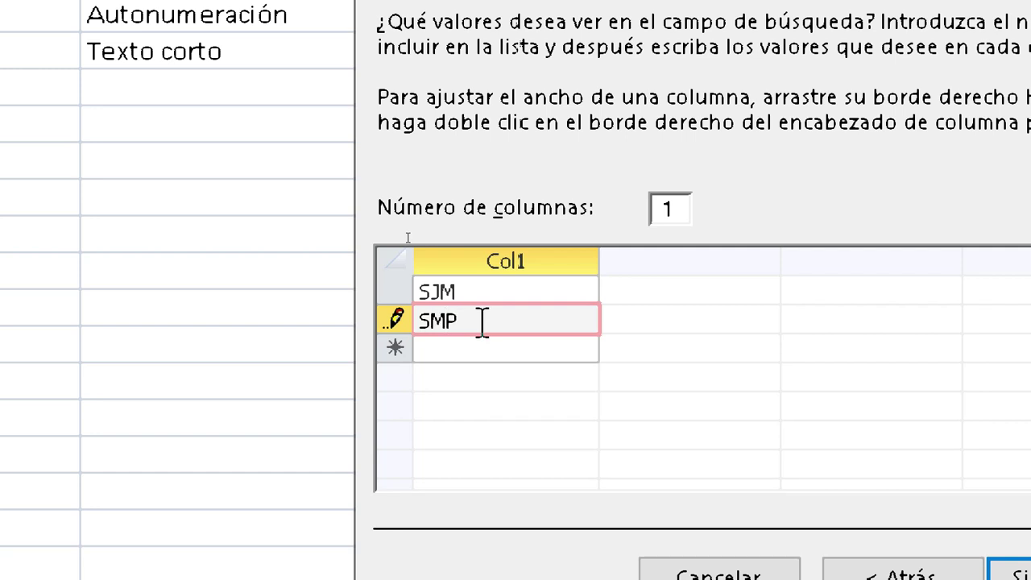
pyautogui.click(496, 348)
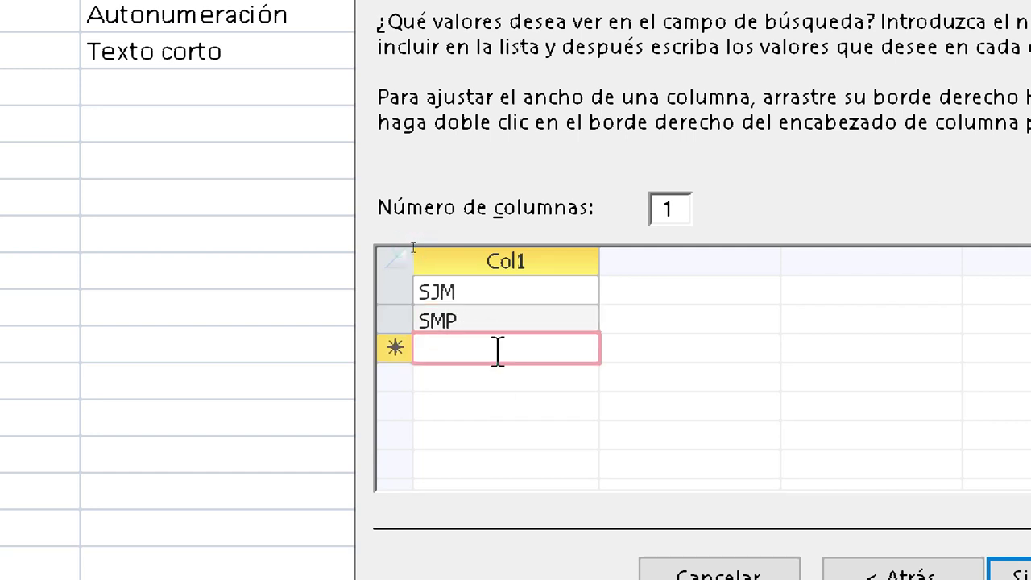
pyautogui.write('VES')
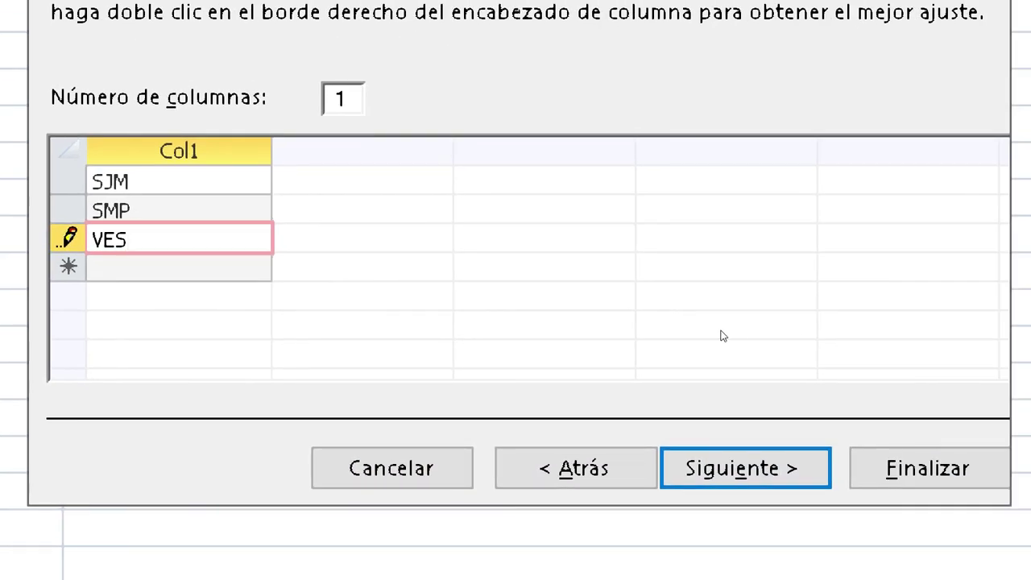
pyautogui.click(927, 468)
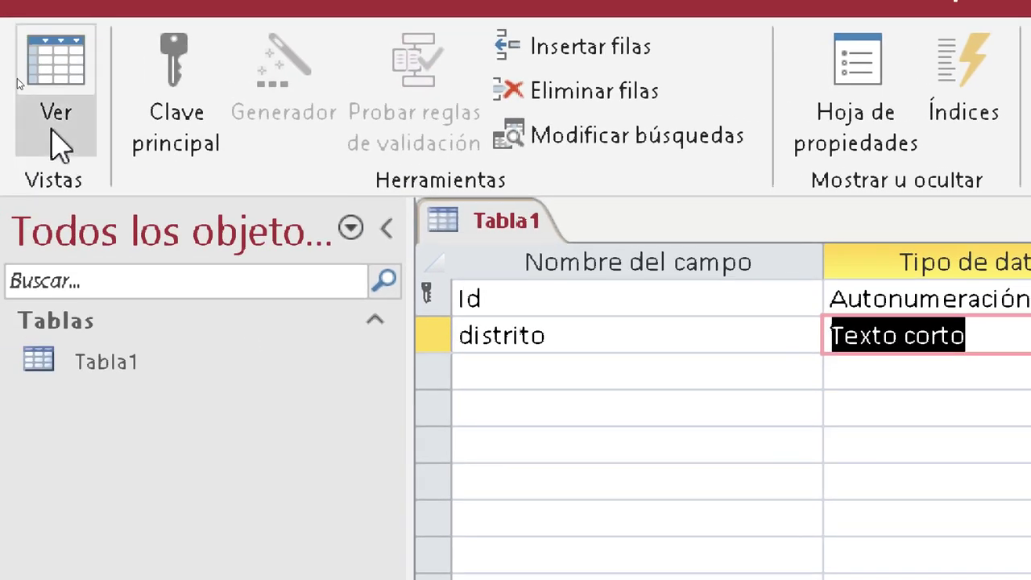
# Switch the table to Datasheet view, saving it, and open the distrito value list in the new record.
pyautogui.click(53, 137)
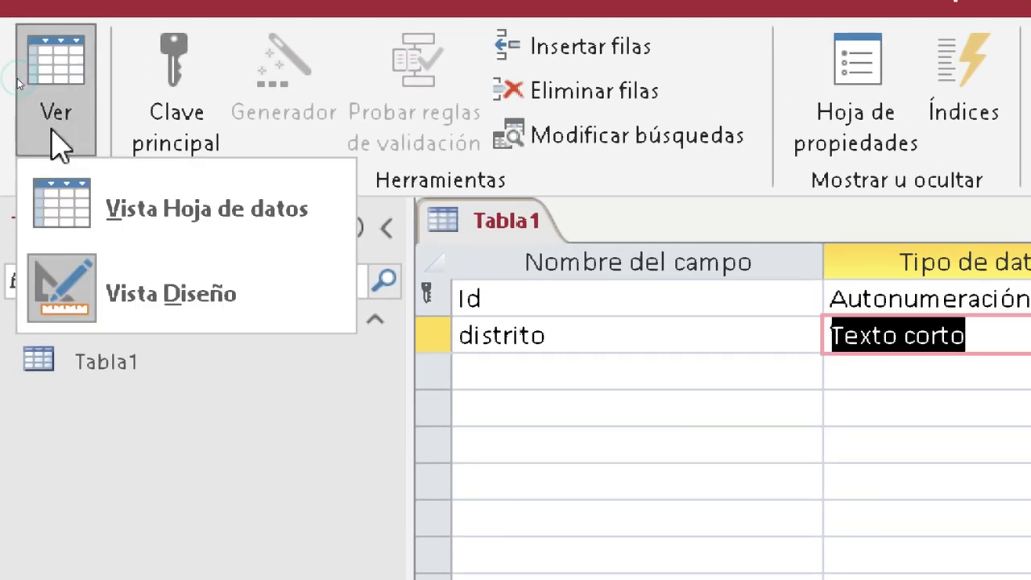
pyautogui.click(161, 194)
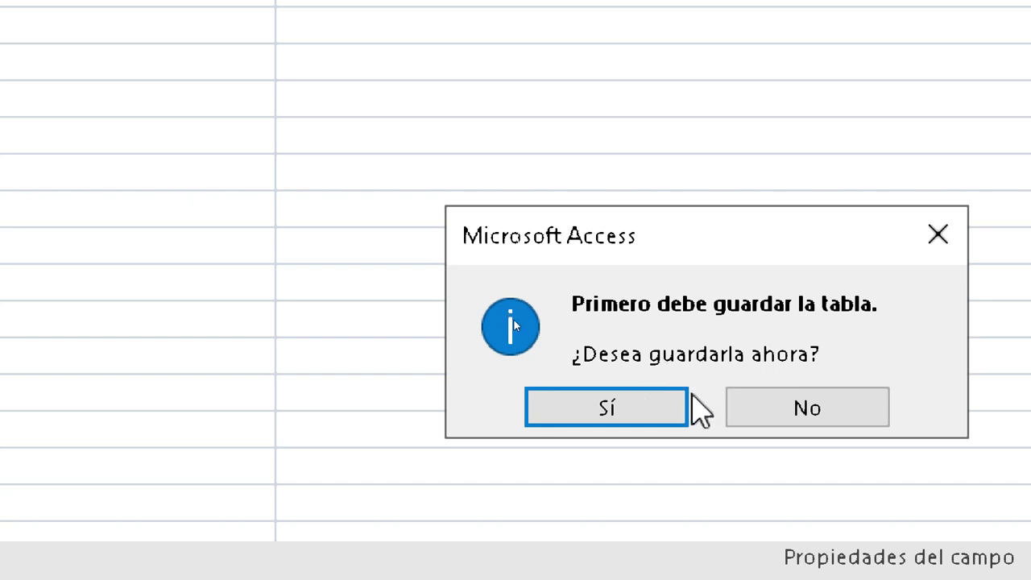
pyautogui.click(605, 407)
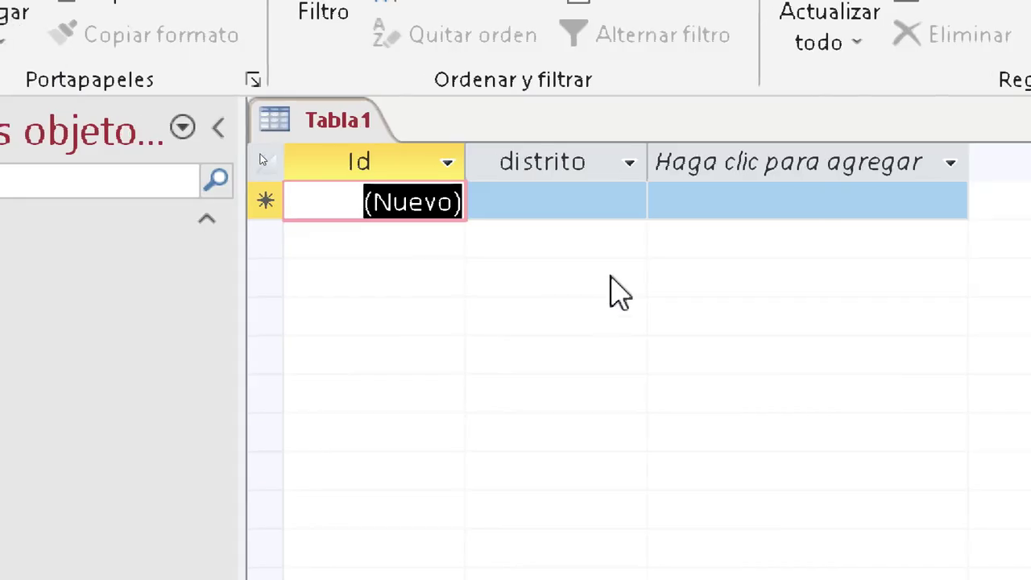
pyautogui.click(575, 198)
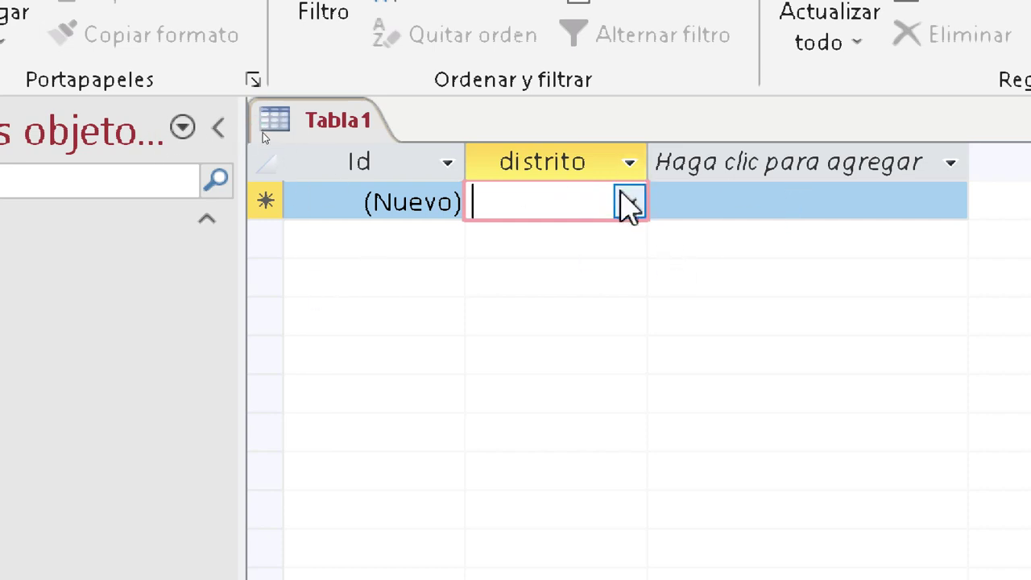
pyautogui.click(626, 200)
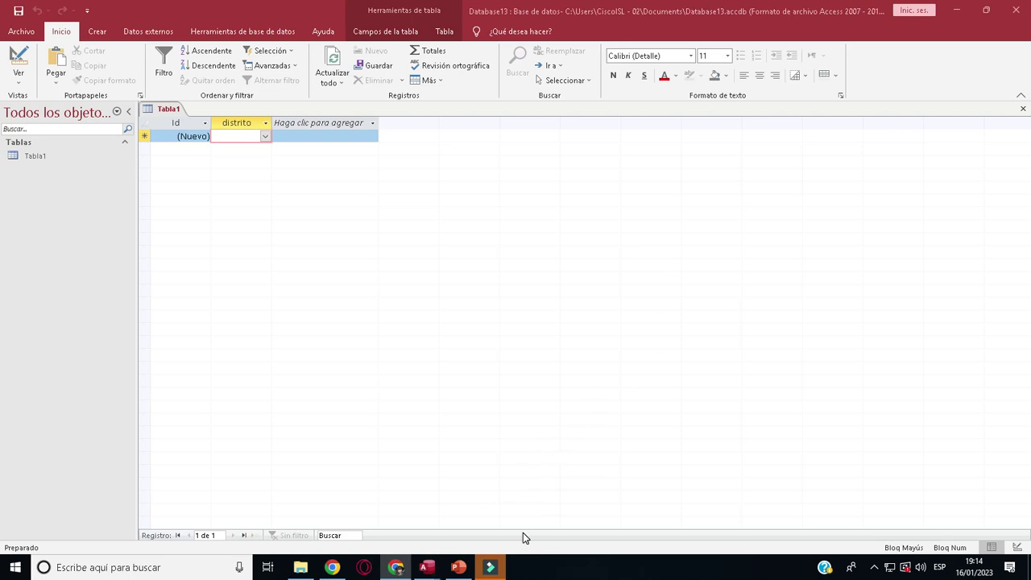
# Search Windows for "lupa" and start the Lupa magnifier application.
pyautogui.click(117, 567)
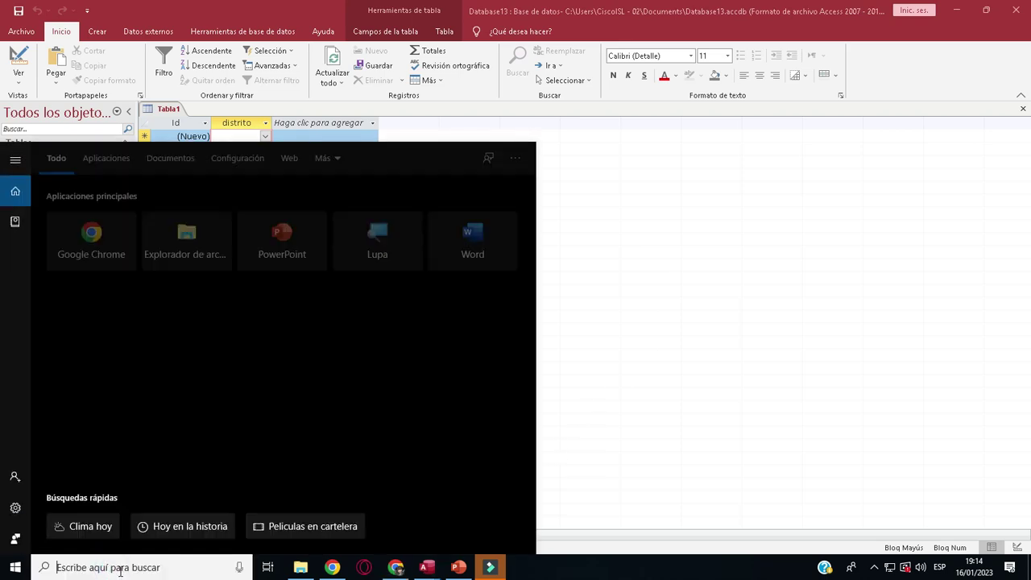
pyautogui.write('lupa')
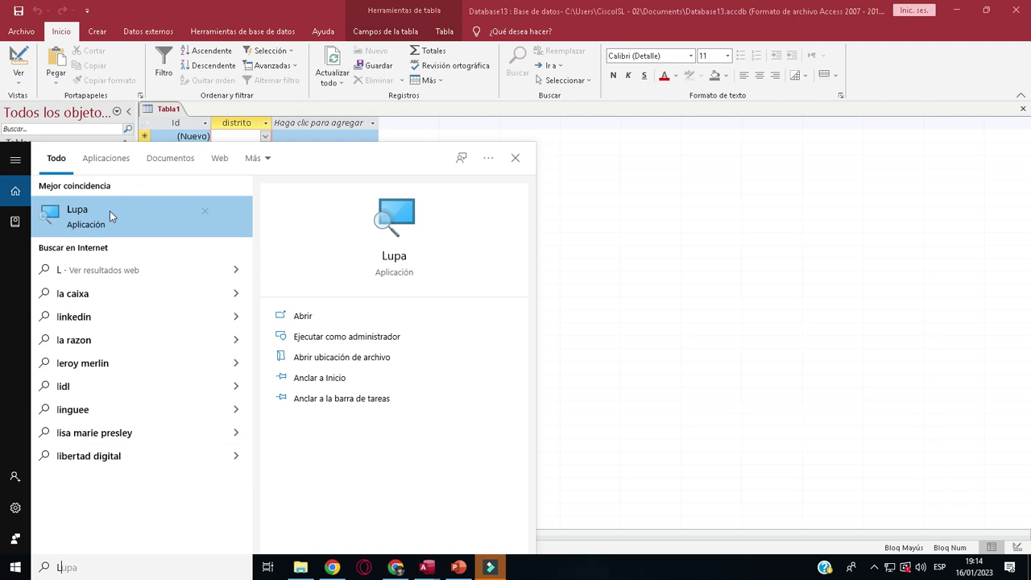
pyautogui.click(110, 212)
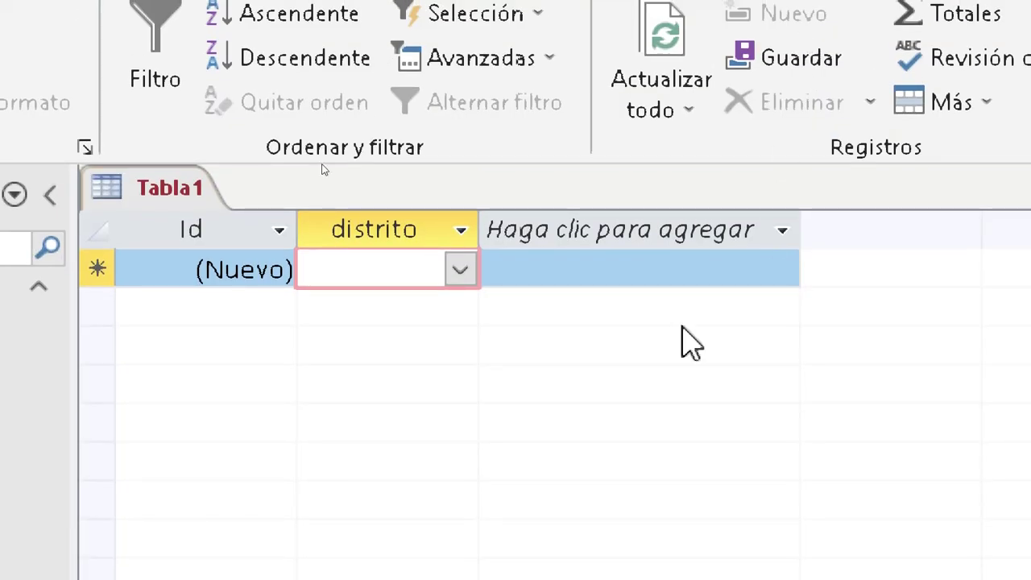
# Check the distrito value list in the new record and return Tabla1 to Design view.
pyautogui.click(460, 269)
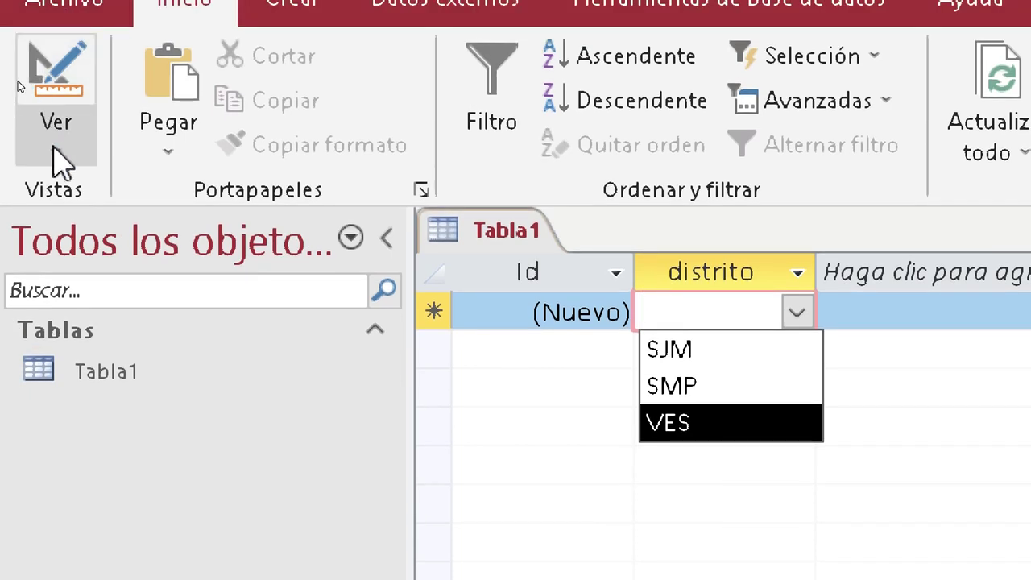
pyautogui.click(58, 159)
pyautogui.click(170, 322)
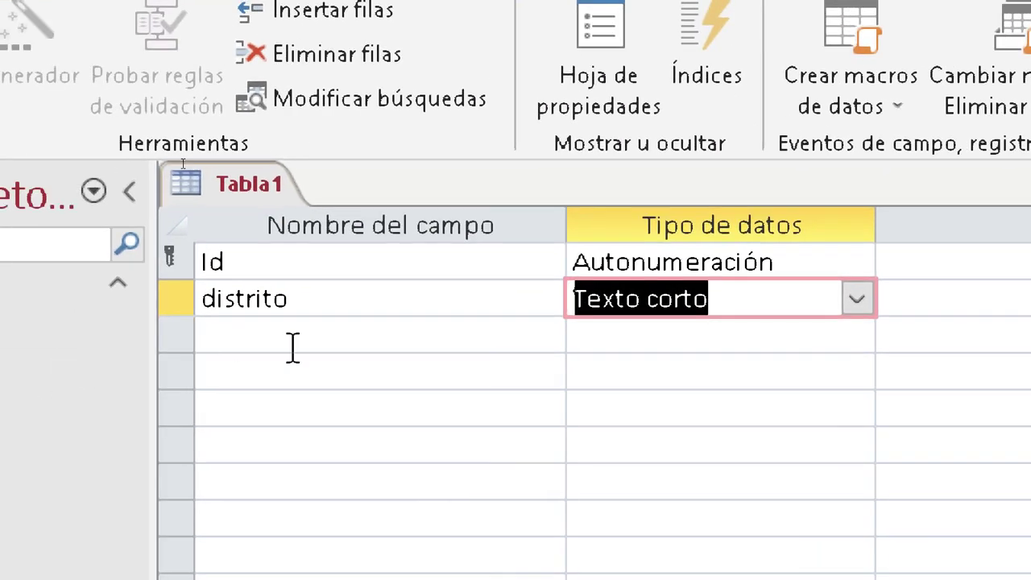
# Add a field named FECHA below distrito and set its data type to Fecha/Hora.
pyautogui.click(270, 342)
pyautogui.write('Fe')
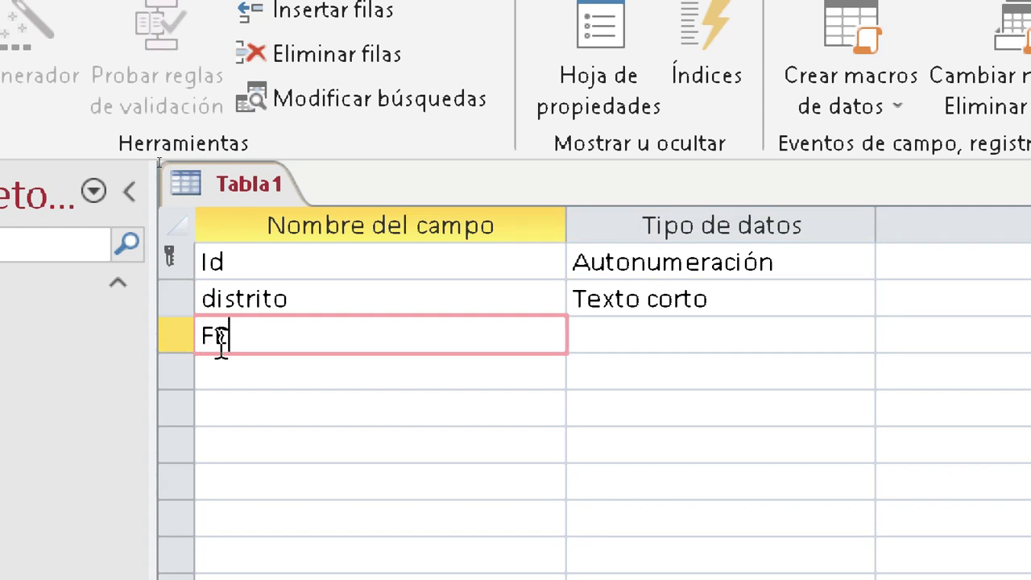
pyautogui.write('HA')
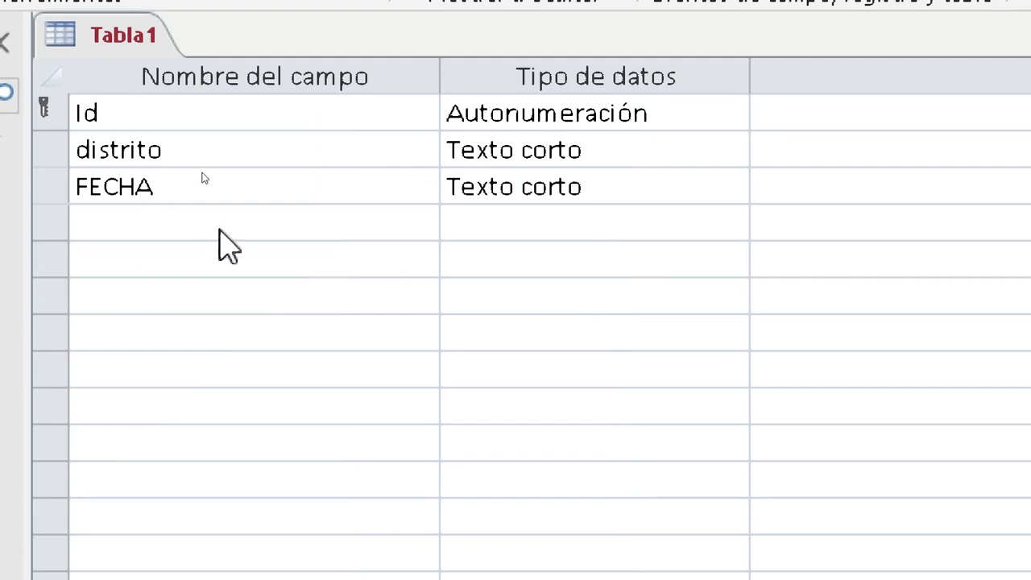
pyautogui.click(568, 181)
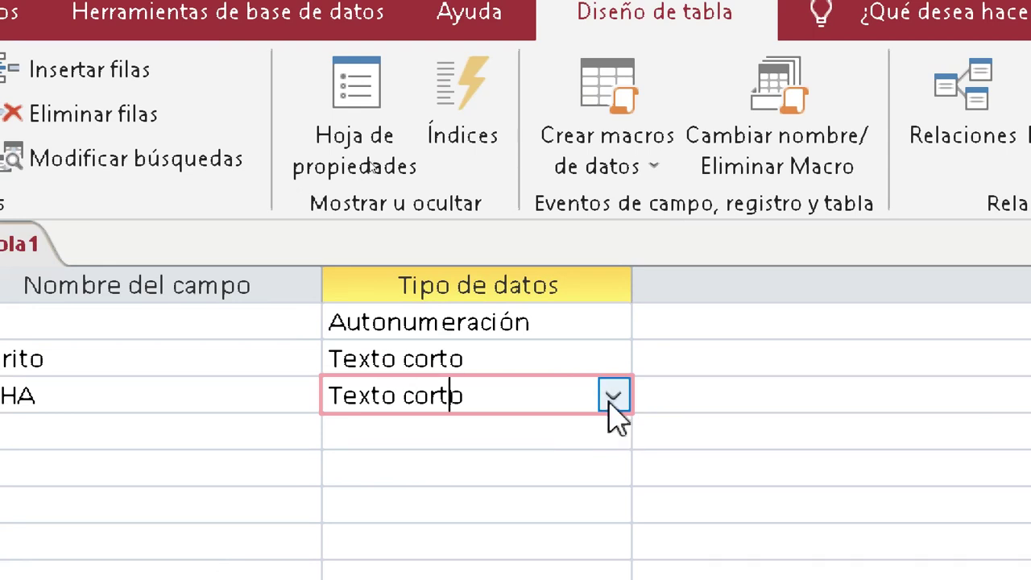
pyautogui.click(614, 397)
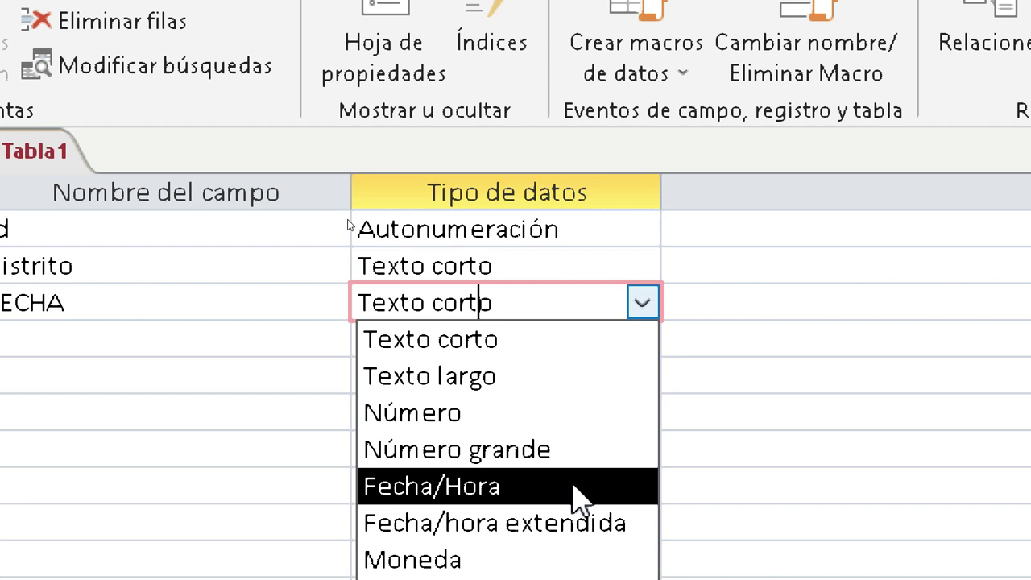
pyautogui.click(575, 486)
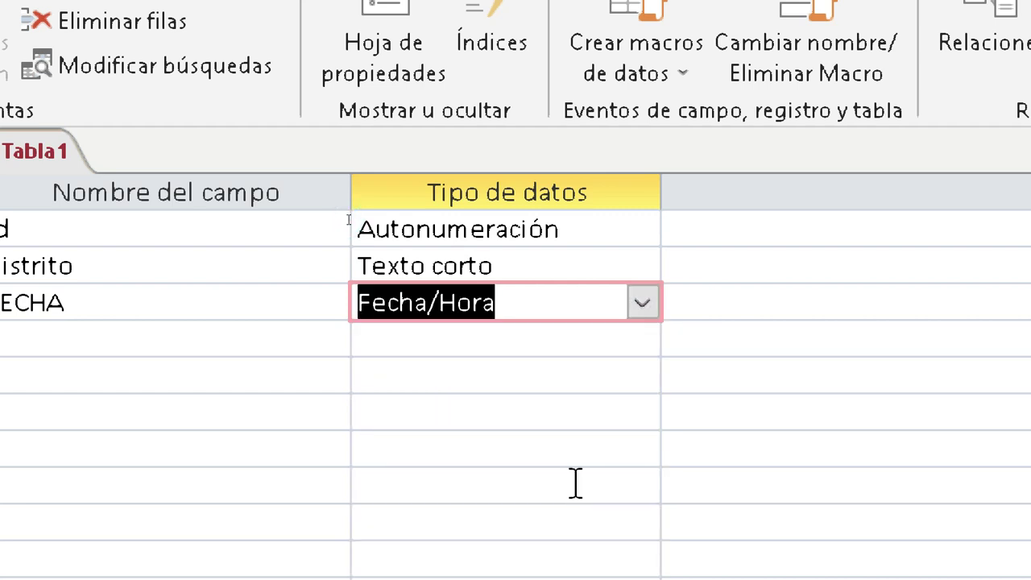
# Set the Formato property of the FECHA field to Fecha corta.
pyautogui.click(173, 336)
pyautogui.click(577, 303)
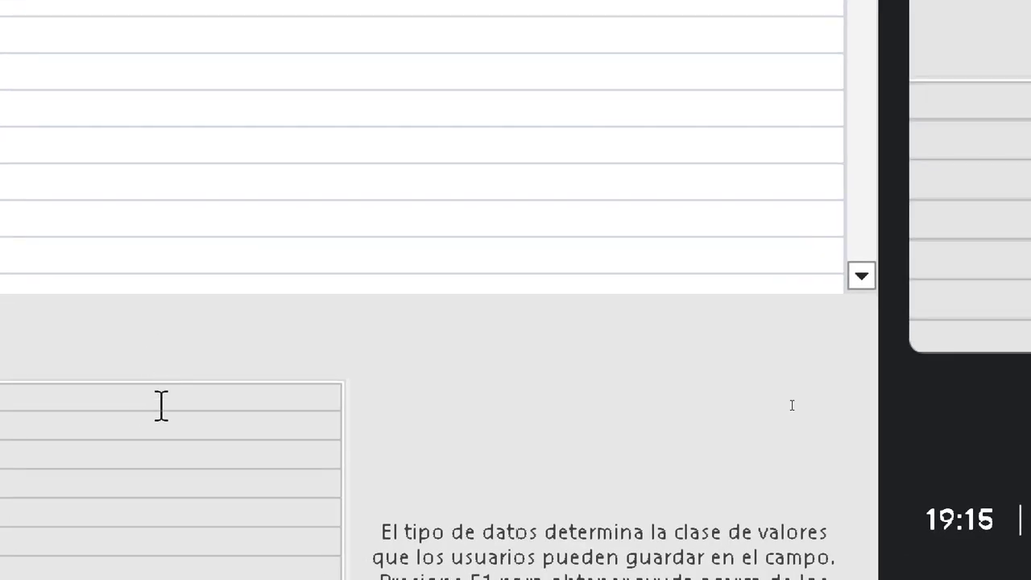
pyautogui.click(161, 403)
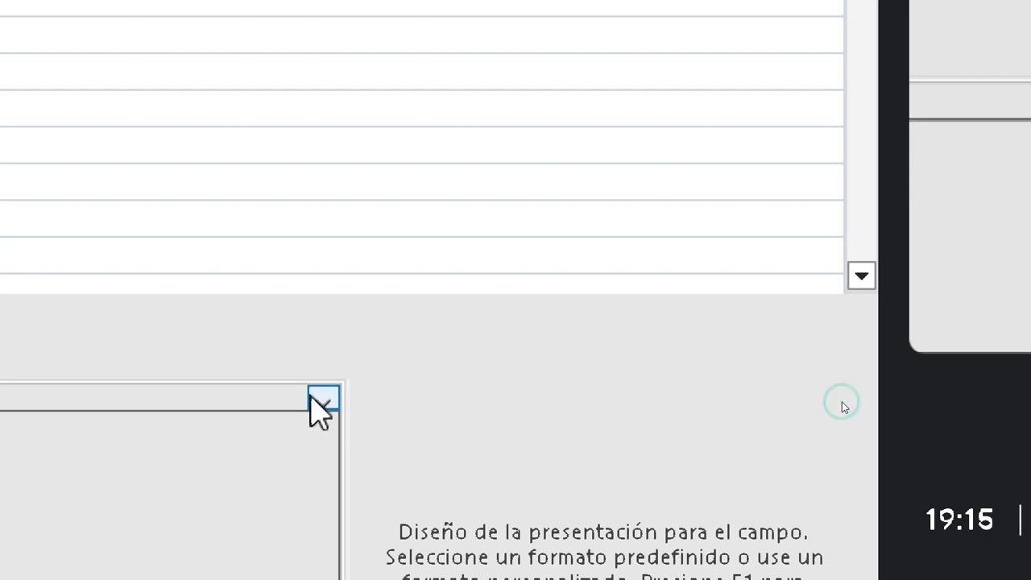
pyautogui.click(322, 398)
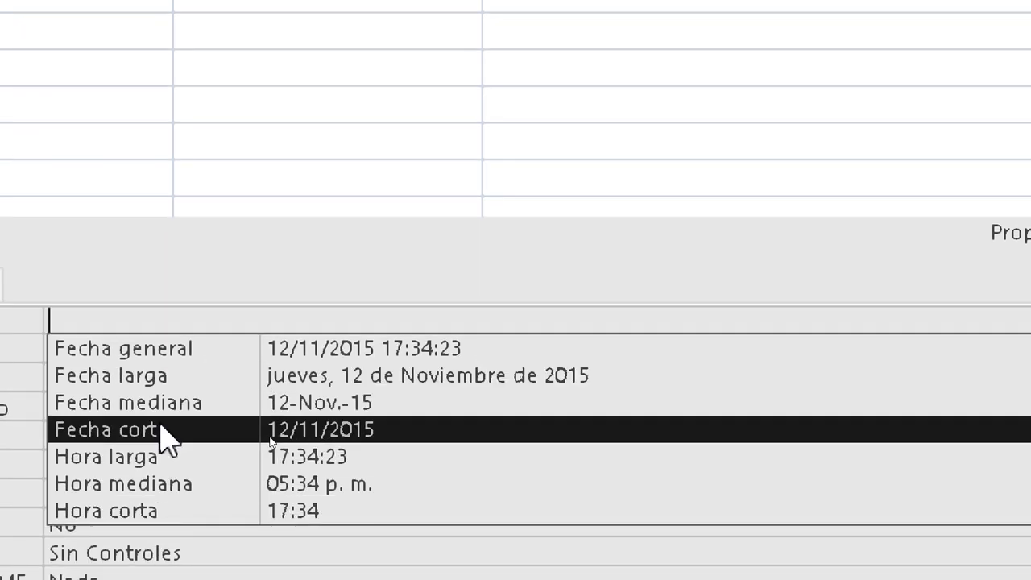
pyautogui.click(270, 435)
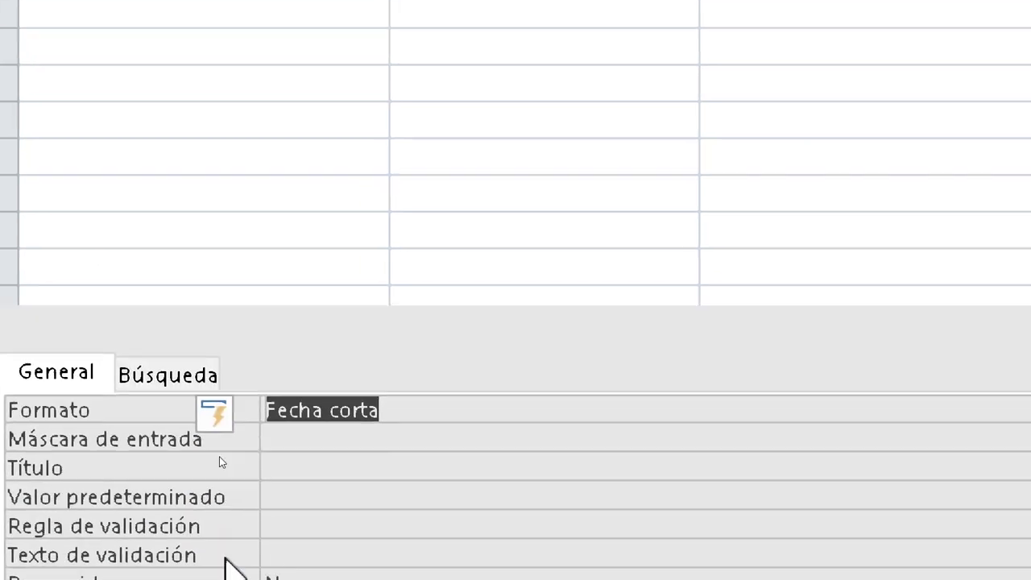
pyautogui.click(294, 397)
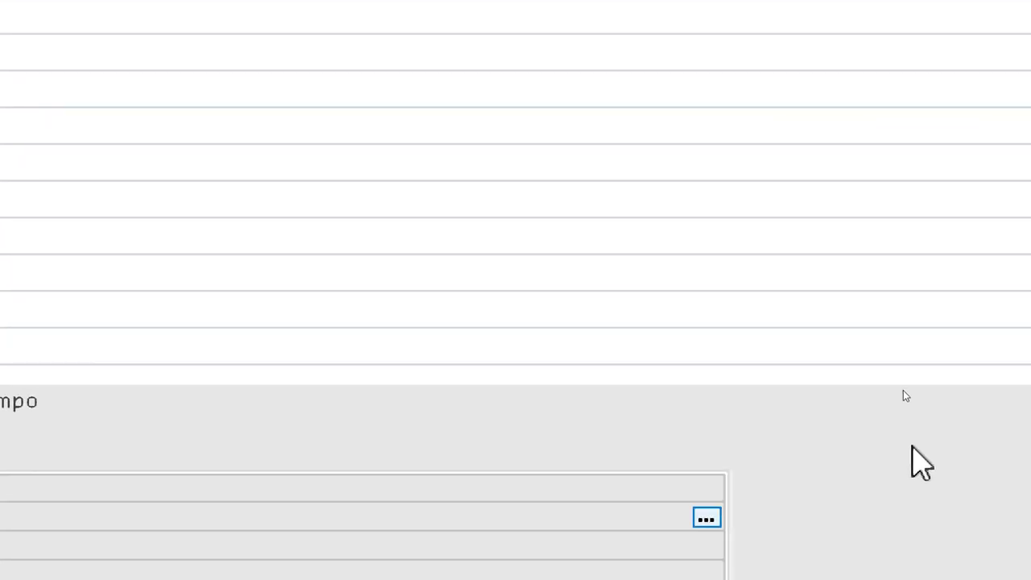
pyautogui.click(708, 517)
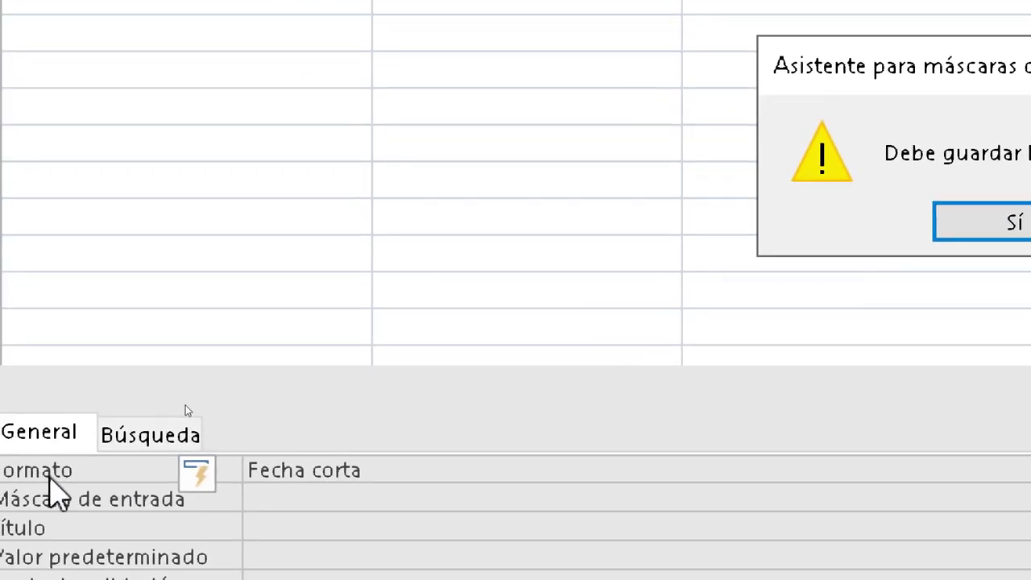
pyautogui.click(272, 416)
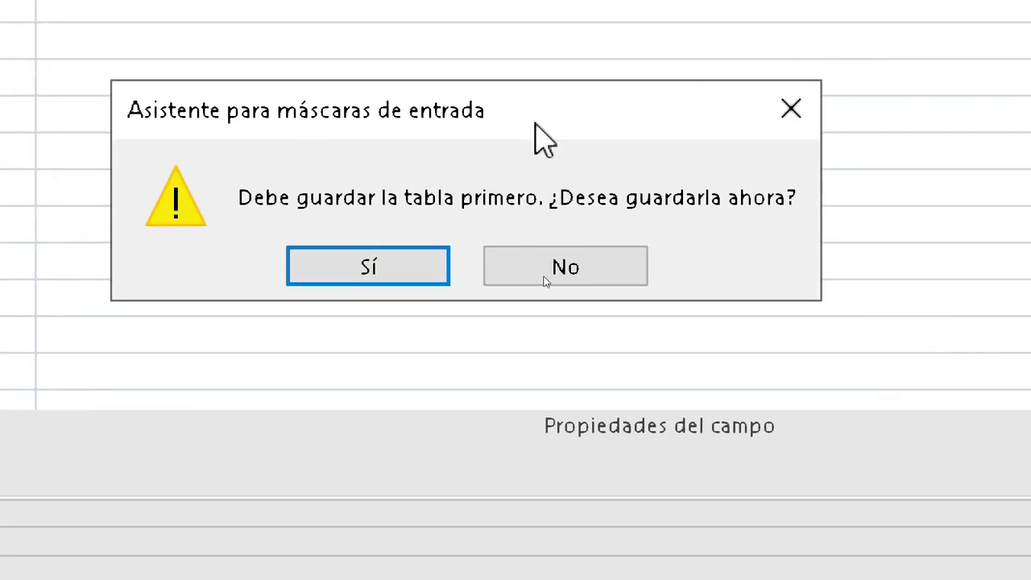
pyautogui.click(770, 238)
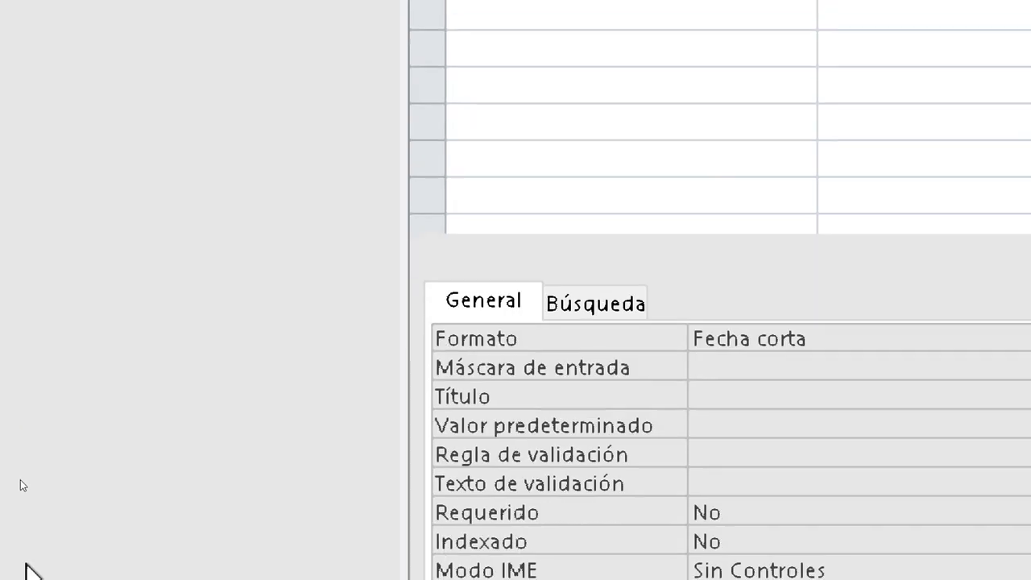
# Set the Máscara de entrada property of the FECHA field to 00/00/0000.
pyautogui.click(780, 359)
pyautogui.write('00')
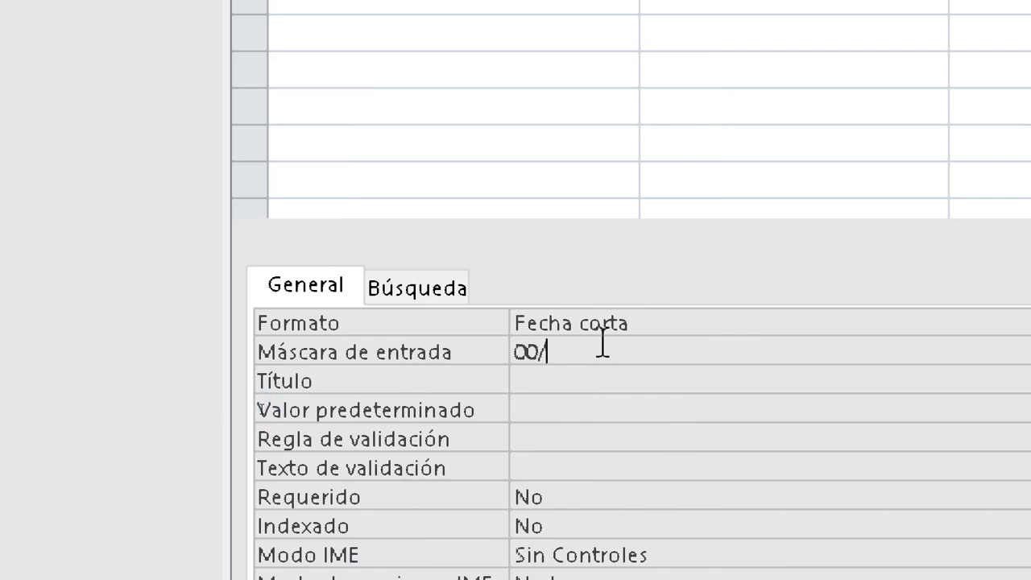
pyautogui.write('/00/00')
pyautogui.write('00')
pyautogui.press('Down')
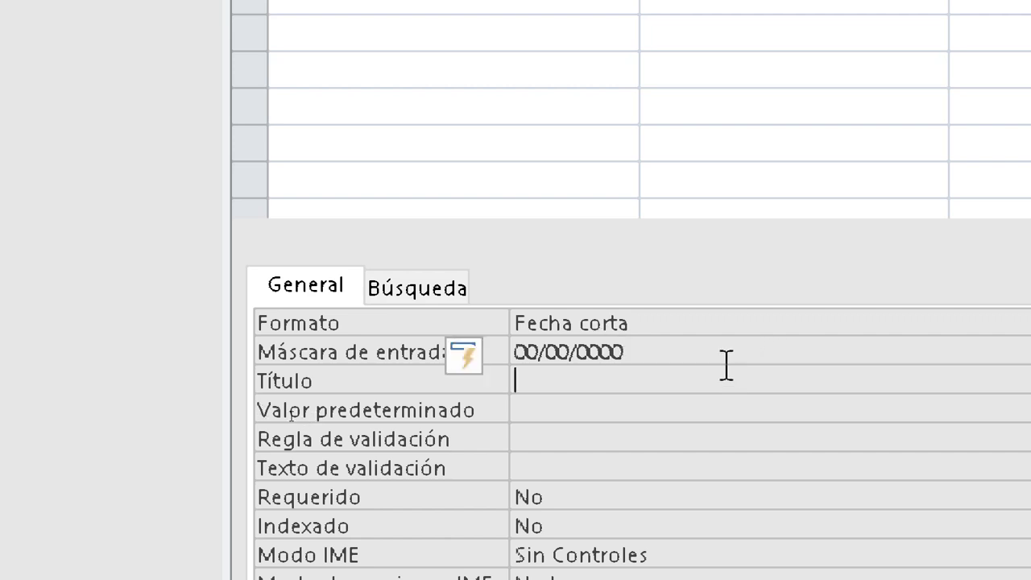
pyautogui.press('Up')
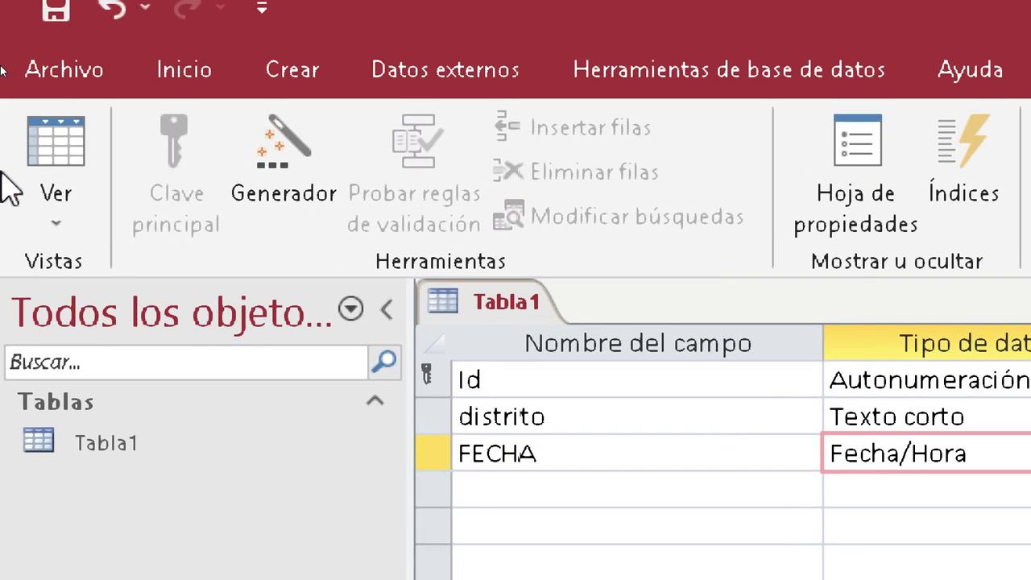
# Switch Tabla1 to Datasheet view, saving the table changes.
pyautogui.click(62, 218)
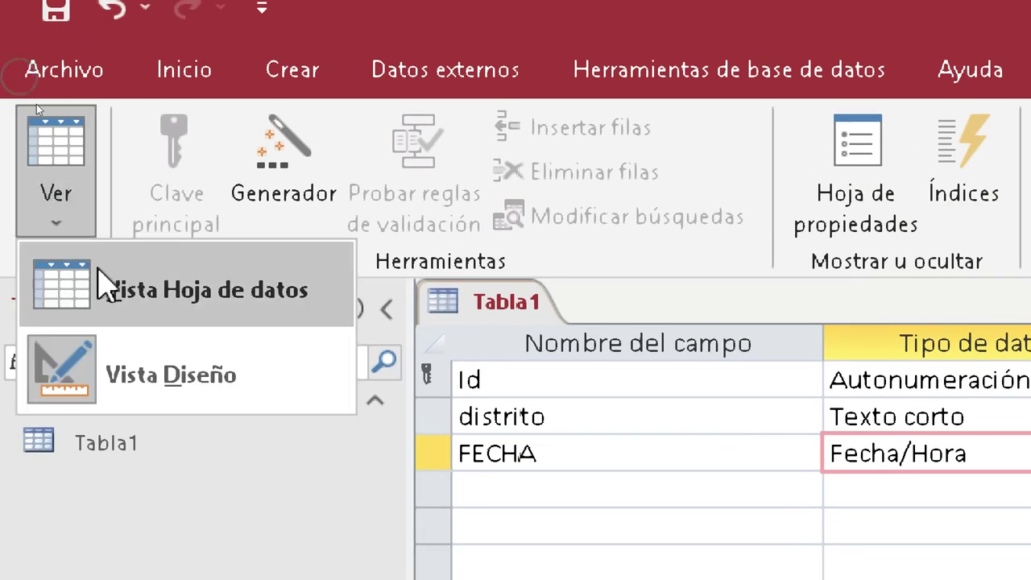
pyautogui.click(198, 311)
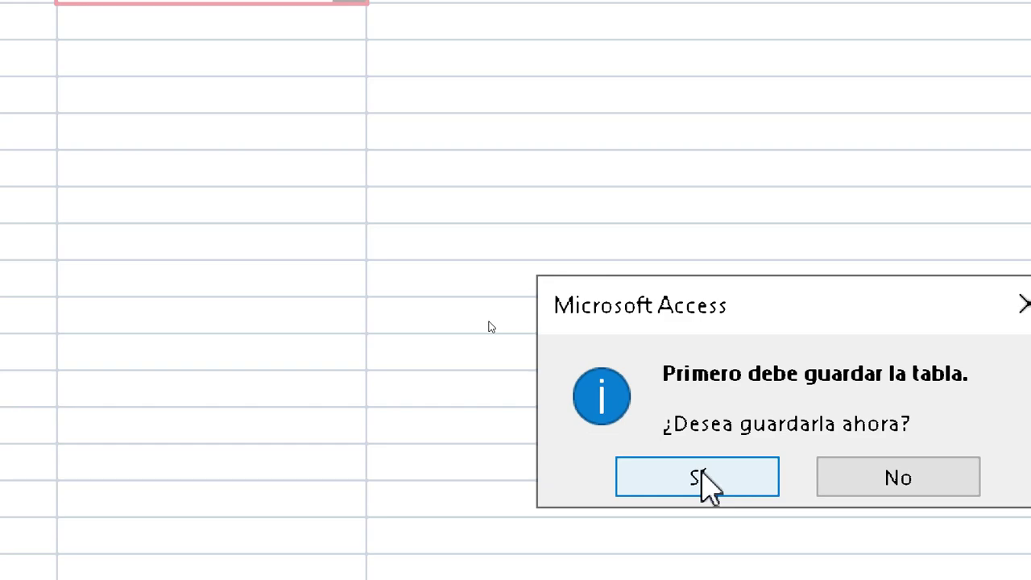
pyautogui.click(705, 482)
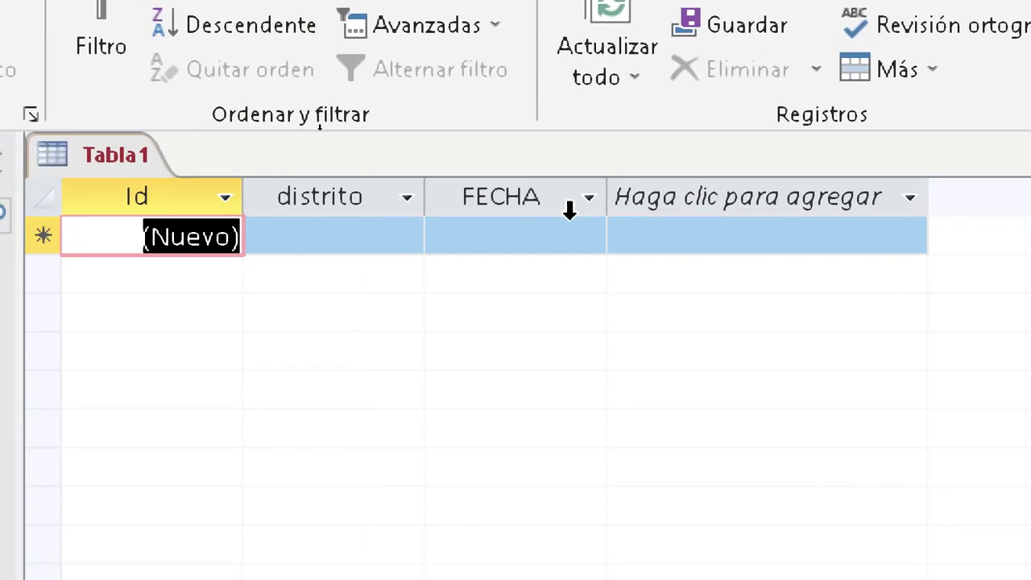
# Choose SMP from the distrito value list in the new record.
pyautogui.click(405, 201)
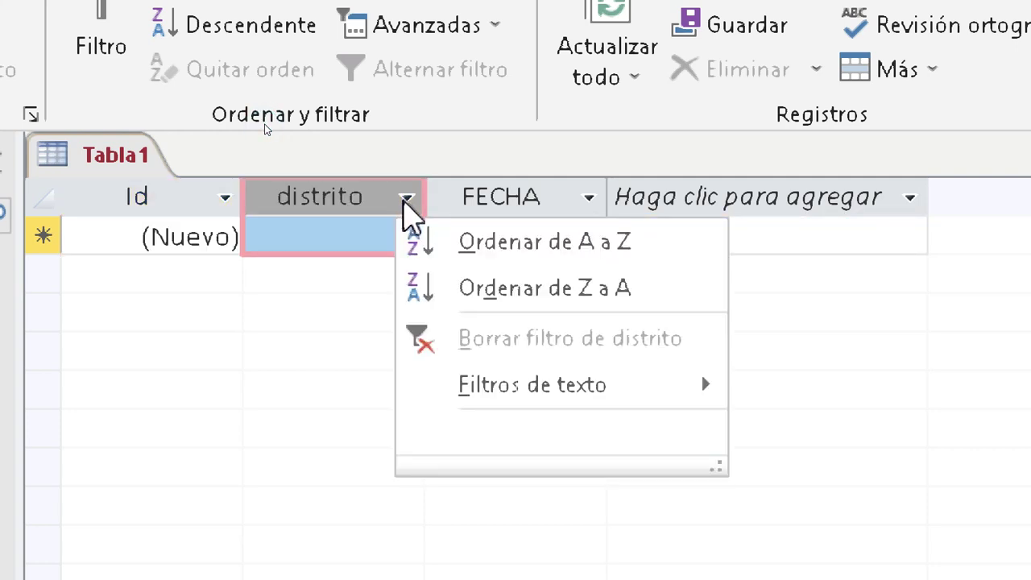
pyautogui.click(306, 345)
pyautogui.click(347, 233)
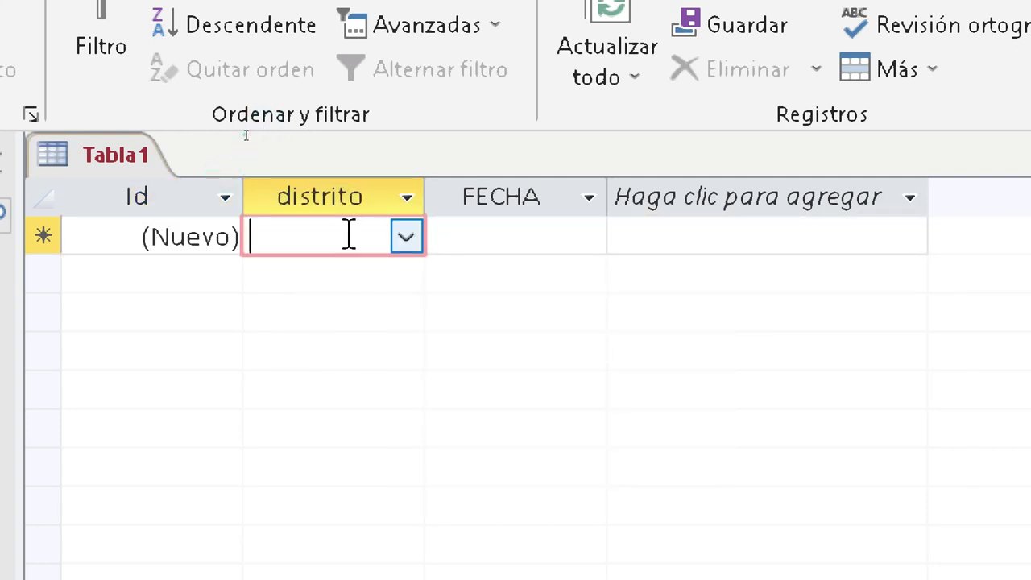
pyautogui.click(405, 237)
pyautogui.click(397, 314)
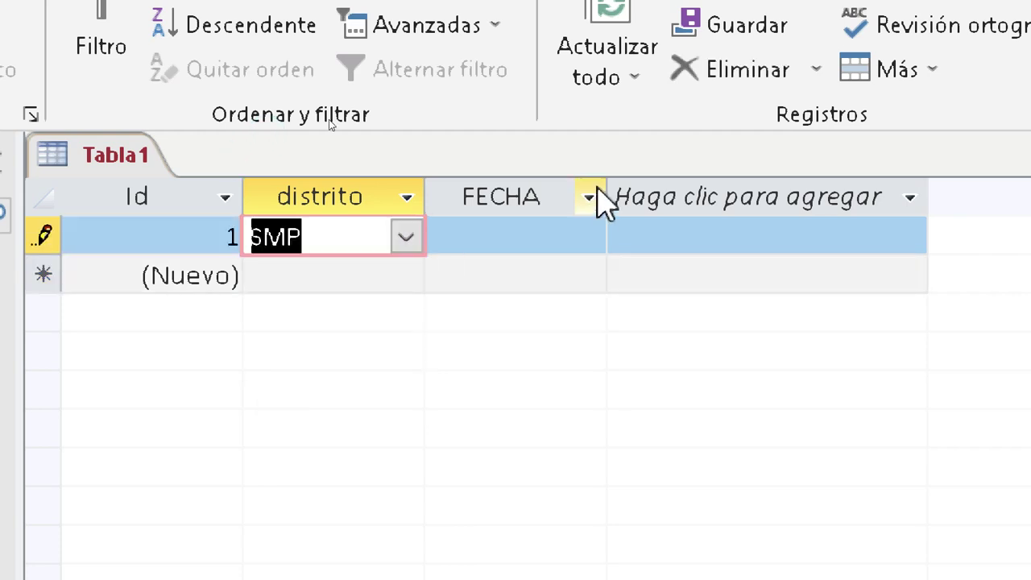
# Enter the date 16/01/2023 in the FECHA field of the SMP record.
pyautogui.click(587, 238)
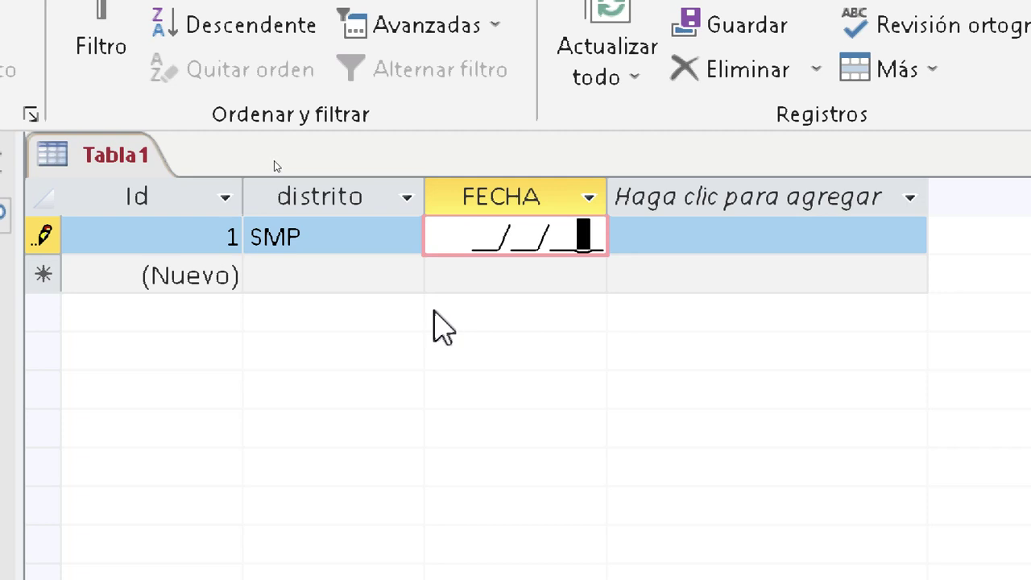
pyautogui.click(473, 238)
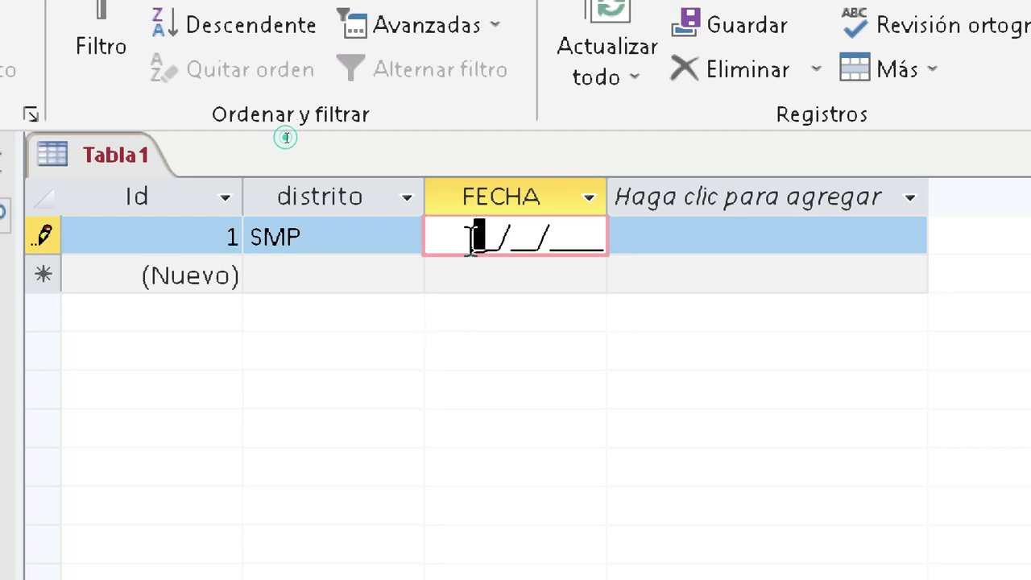
pyautogui.write('16/')
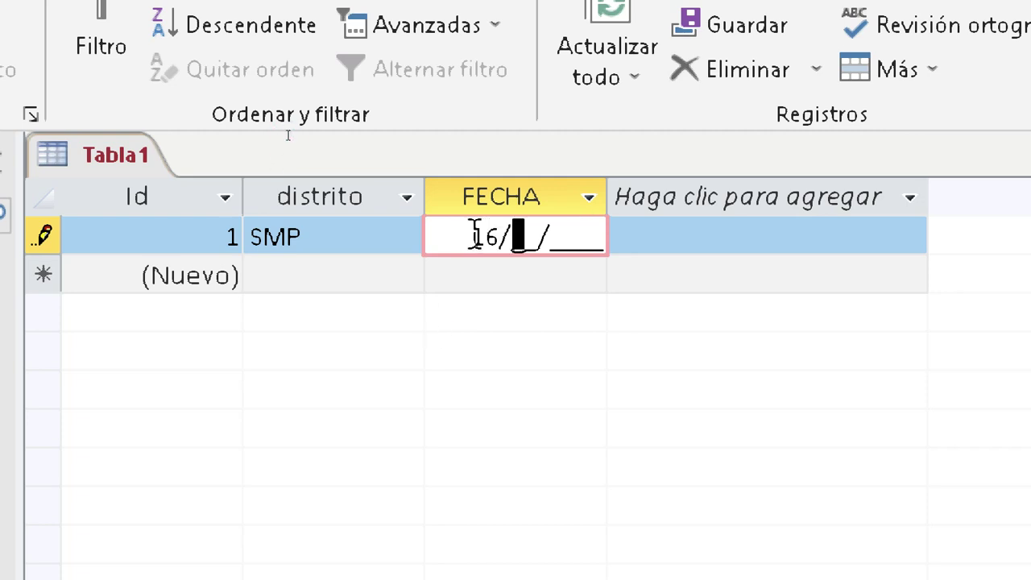
pyautogui.write('0')
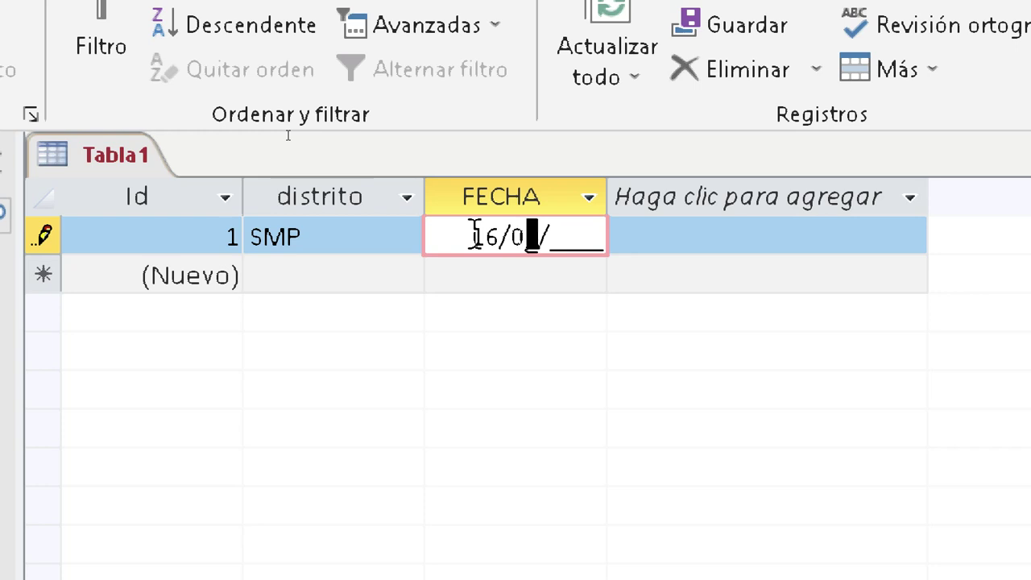
pyautogui.write('1/2')
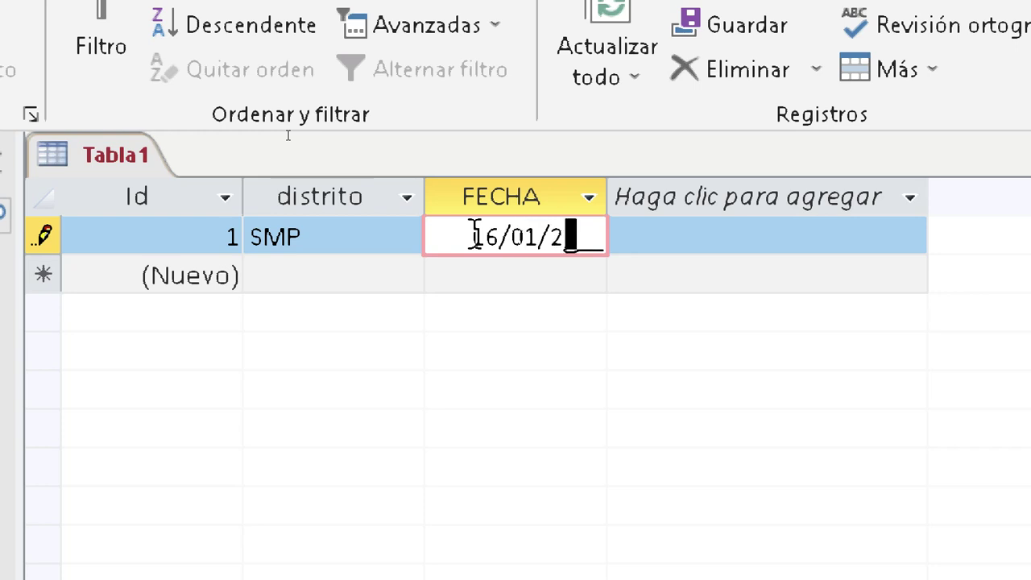
pyautogui.write('023')
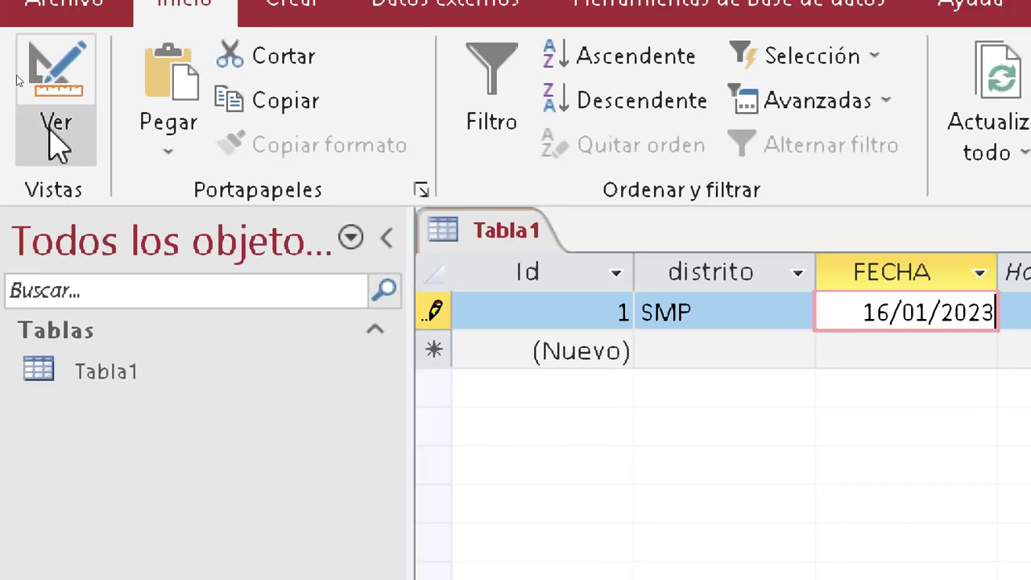
# Return Tabla1 to Design view and close the Lupa magnifier.
pyautogui.click(57, 145)
pyautogui.click(201, 300)
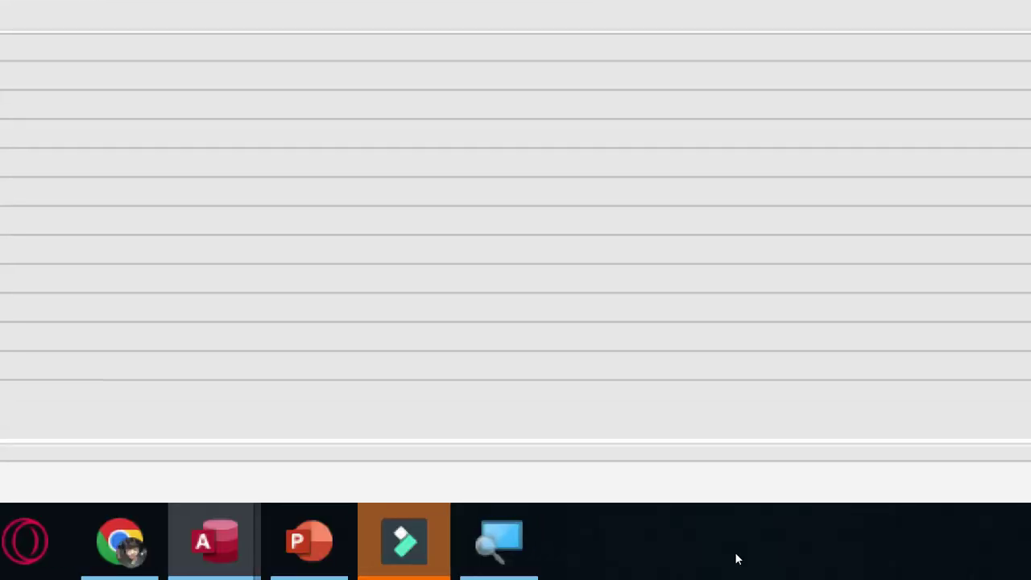
pyautogui.rightClick(498, 541)
pyautogui.press('Escape')
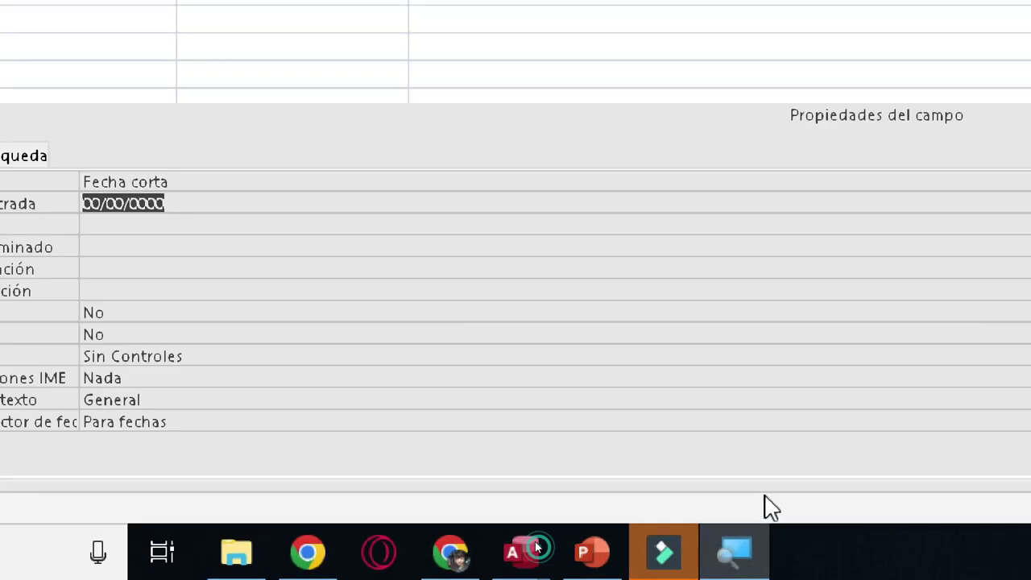
# Switch to the Acces Clase 4.1 presentation in PowerPoint and examine the HoraDeLaCita validation properties on slide 4 at larger zoom.
pyautogui.click(592, 551)
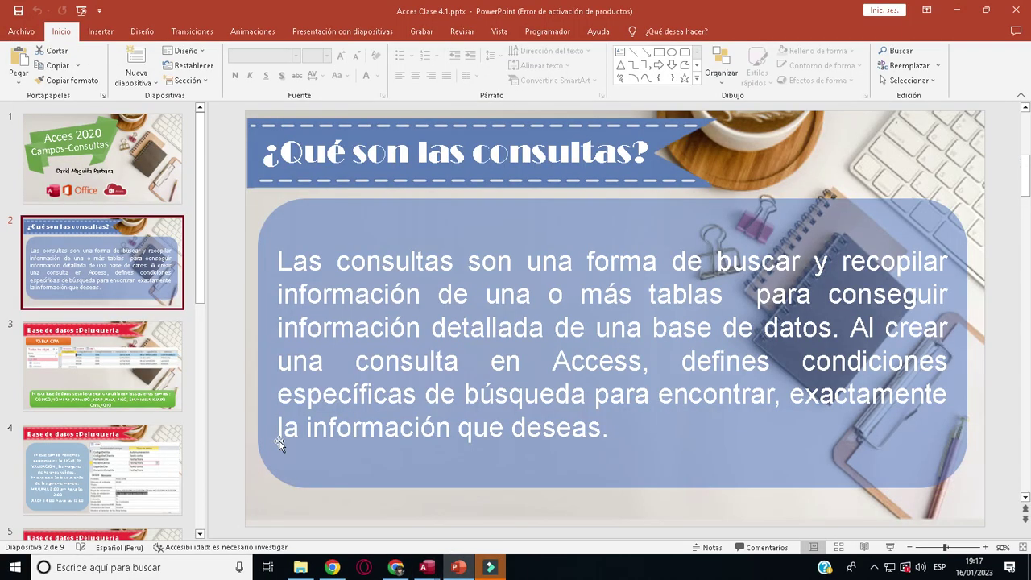
pyautogui.click(113, 442)
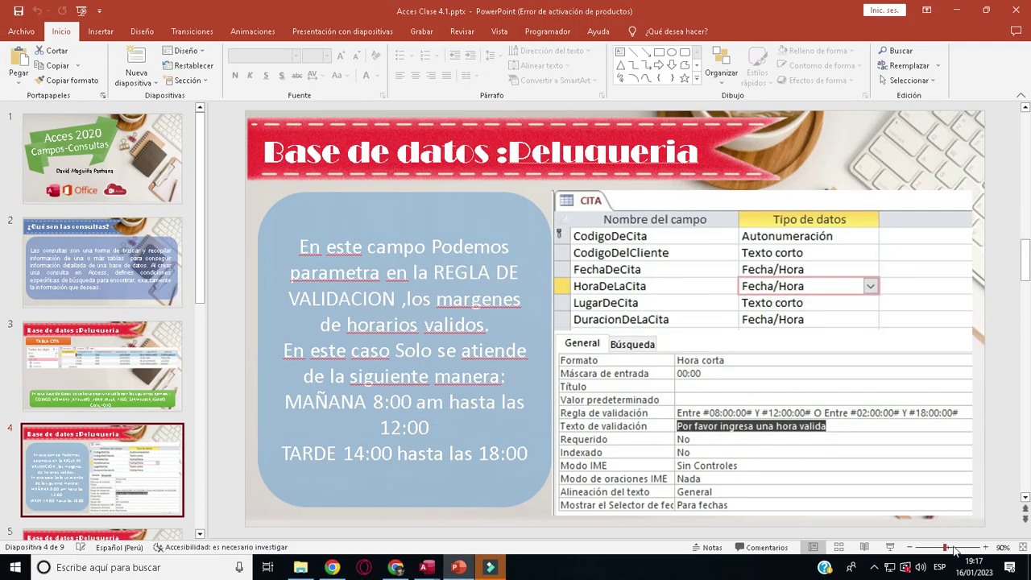
pyautogui.click(953, 547)
pyautogui.moveTo(833, 533); pyautogui.dragTo(952, 528)
pyautogui.scroll(-3, 862, 460)
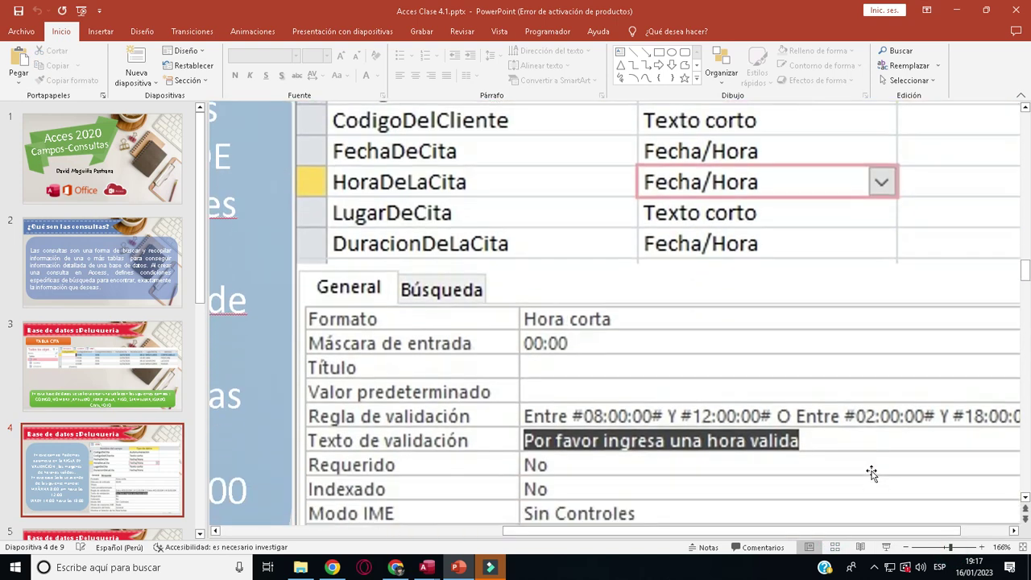
pyautogui.click(1012, 531)
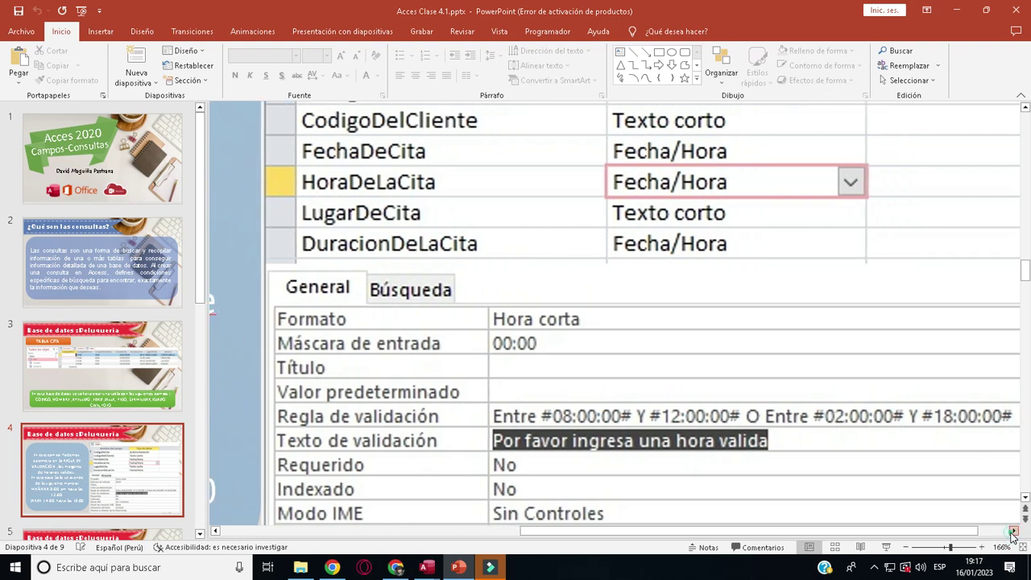
pyautogui.click(1012, 531)
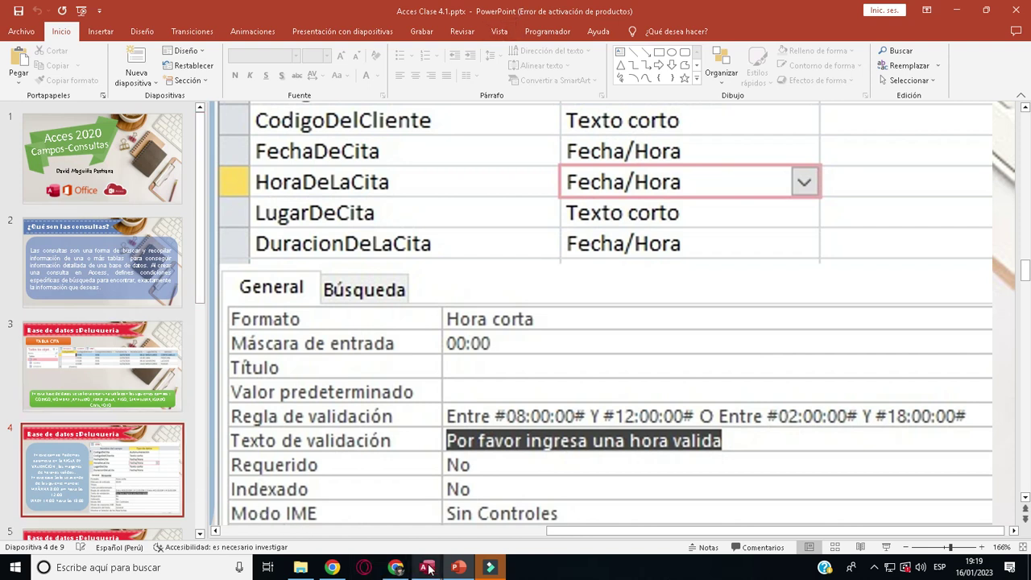
# Switch back to the Access window of Database13 with Tabla1 in Design view.
pyautogui.moveTo(431, 569)
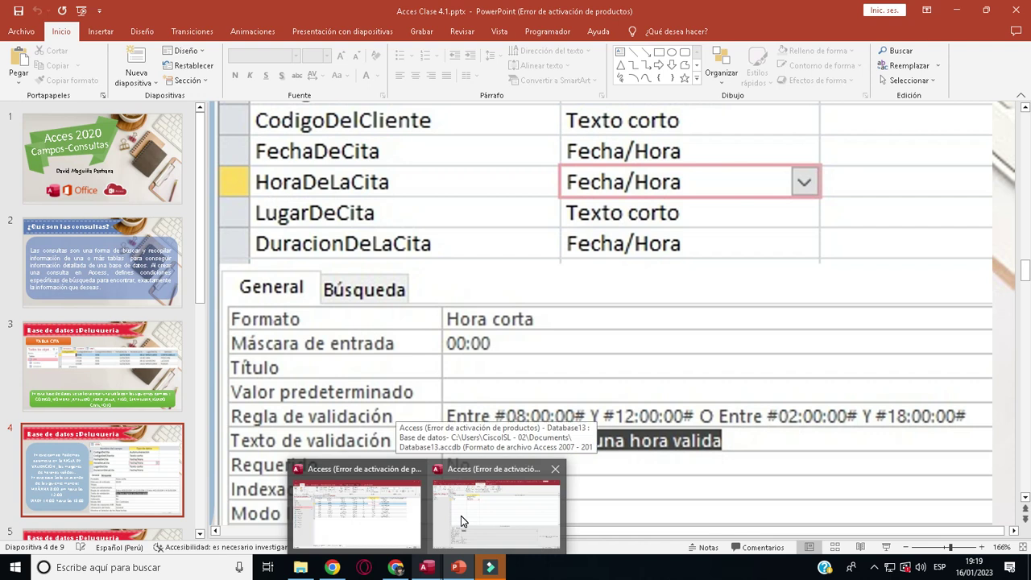
pyautogui.click(396, 505)
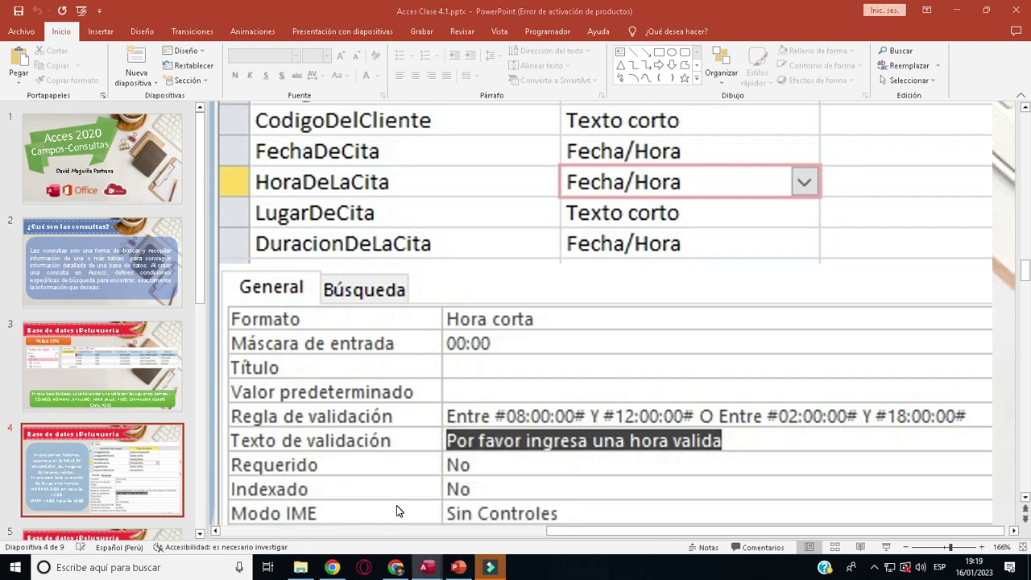
pyautogui.click(422, 559)
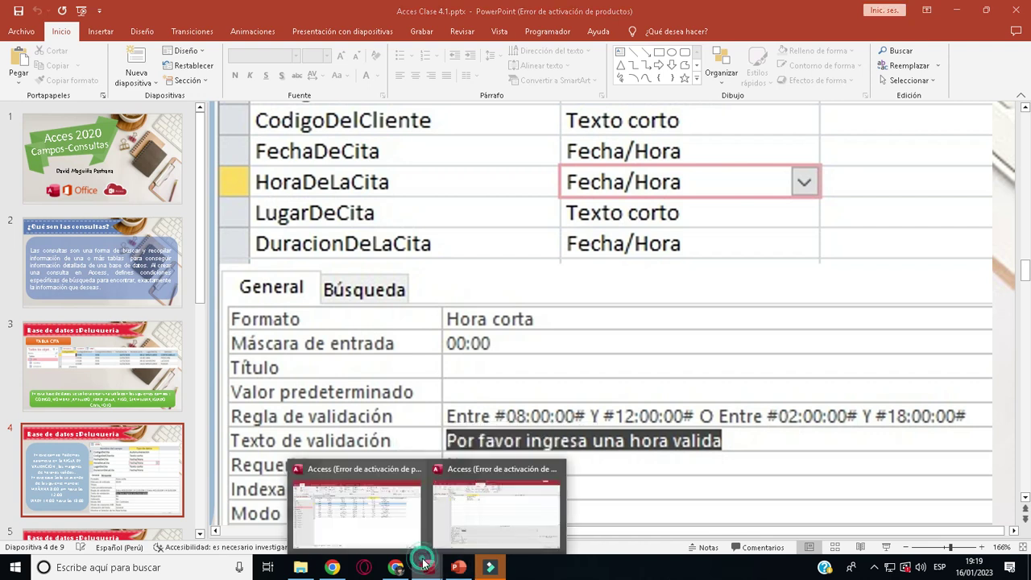
pyautogui.click(467, 522)
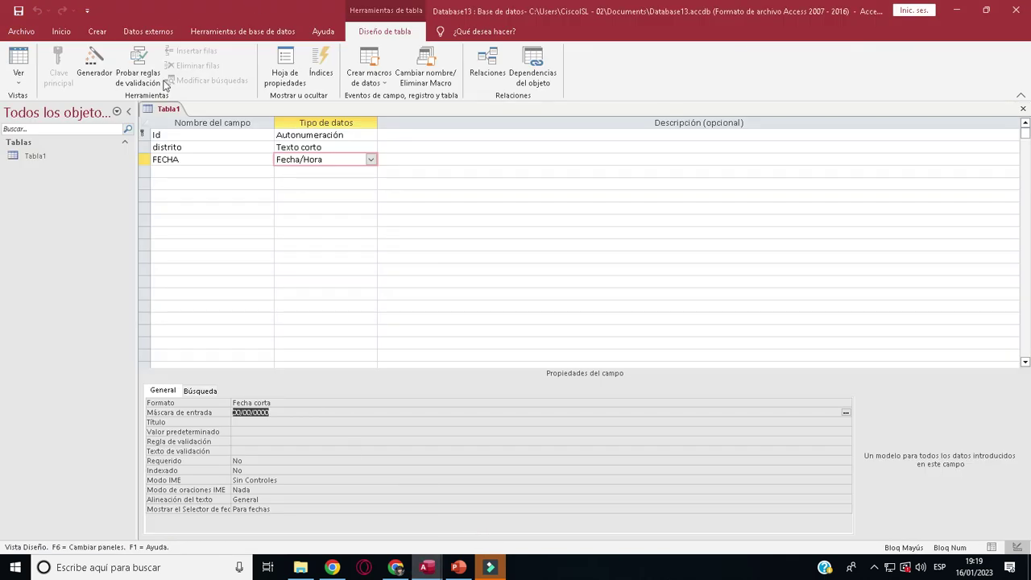
# Search Windows for the Lupa magnifier and start it.
pyautogui.click(115, 568)
pyautogui.write('l')
pyautogui.click(120, 229)
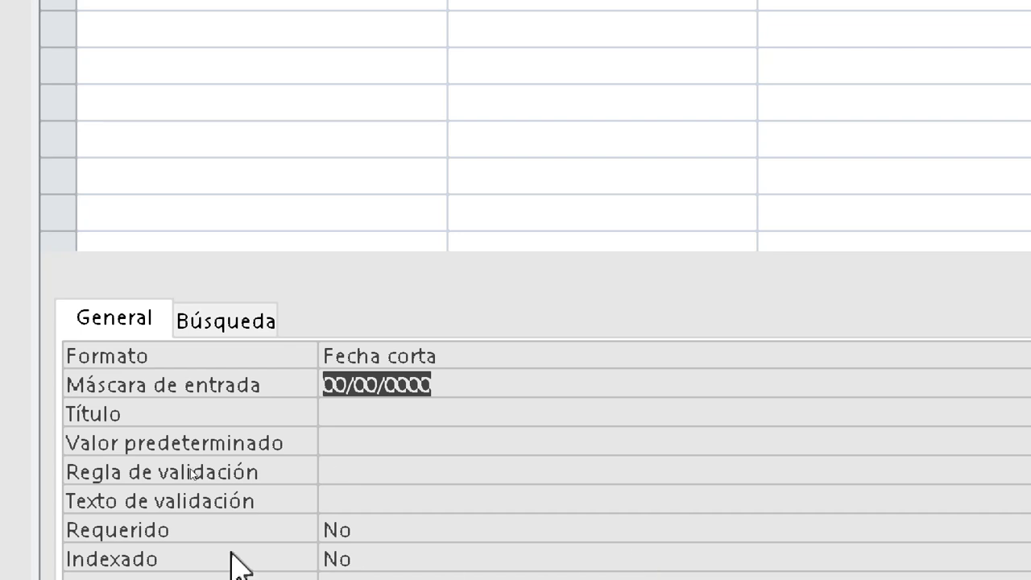
# Set the FECHA field's date picker display option to Para fechas.
pyautogui.click(380, 475)
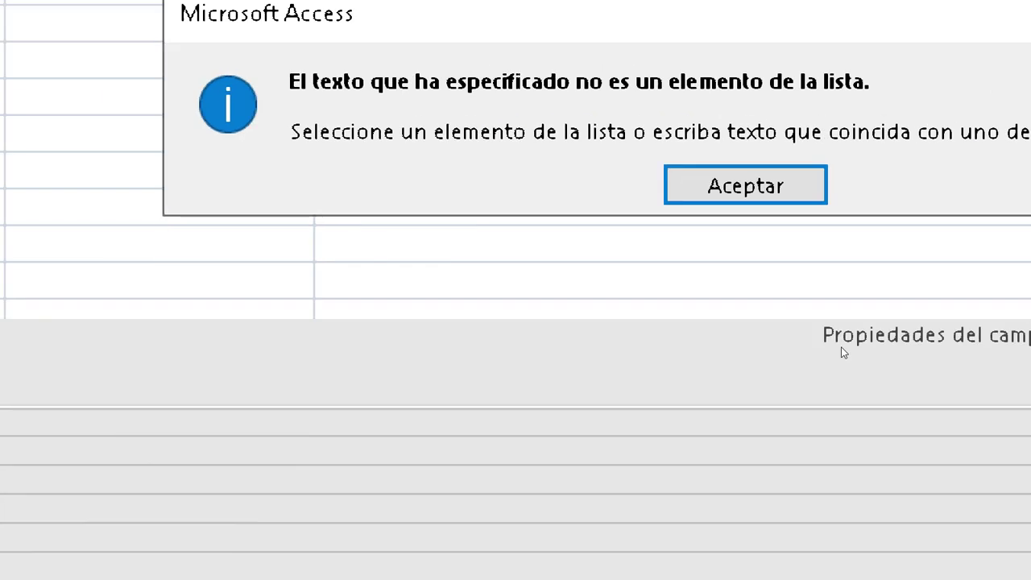
pyautogui.click(778, 200)
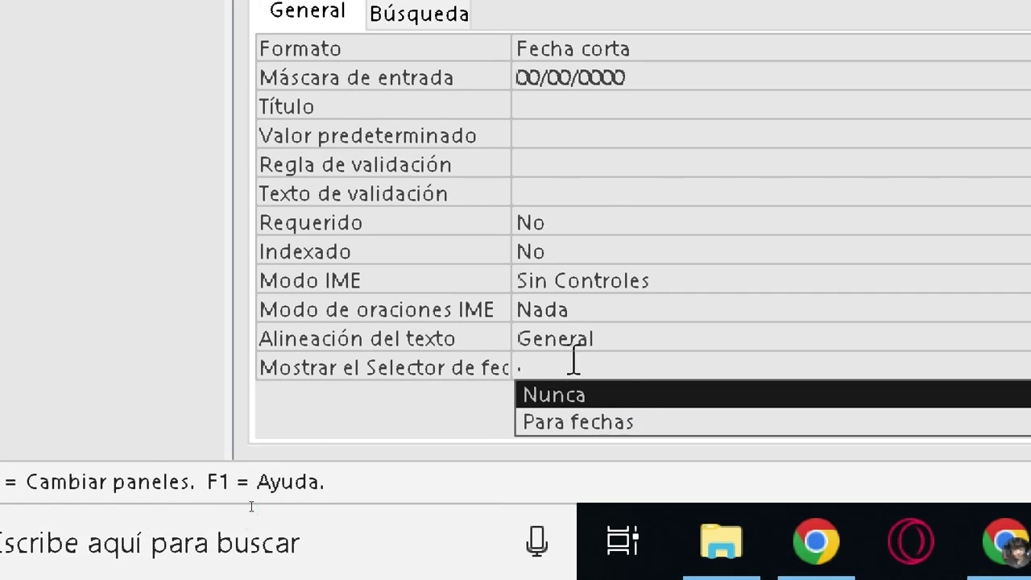
pyautogui.click(483, 415)
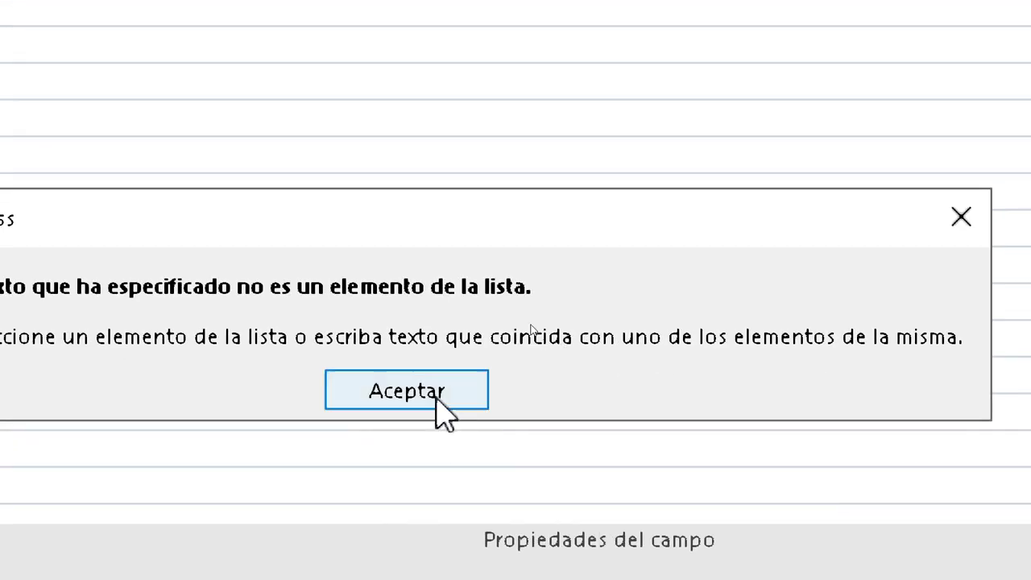
pyautogui.click(435, 403)
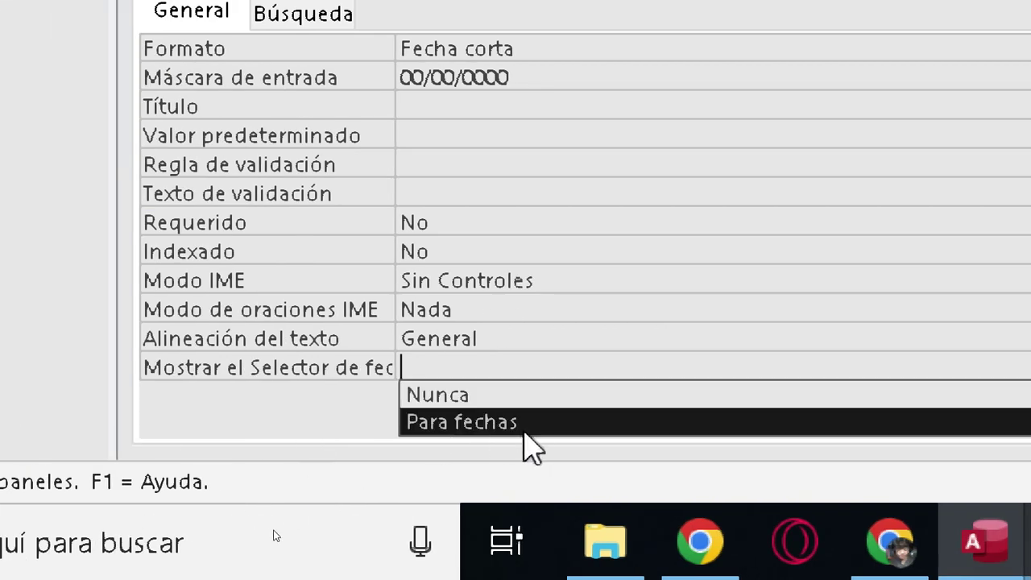
pyautogui.click(525, 432)
# Begin the FECHA field's validation rule with the time literal #08:00:00#.
pyautogui.click(456, 145)
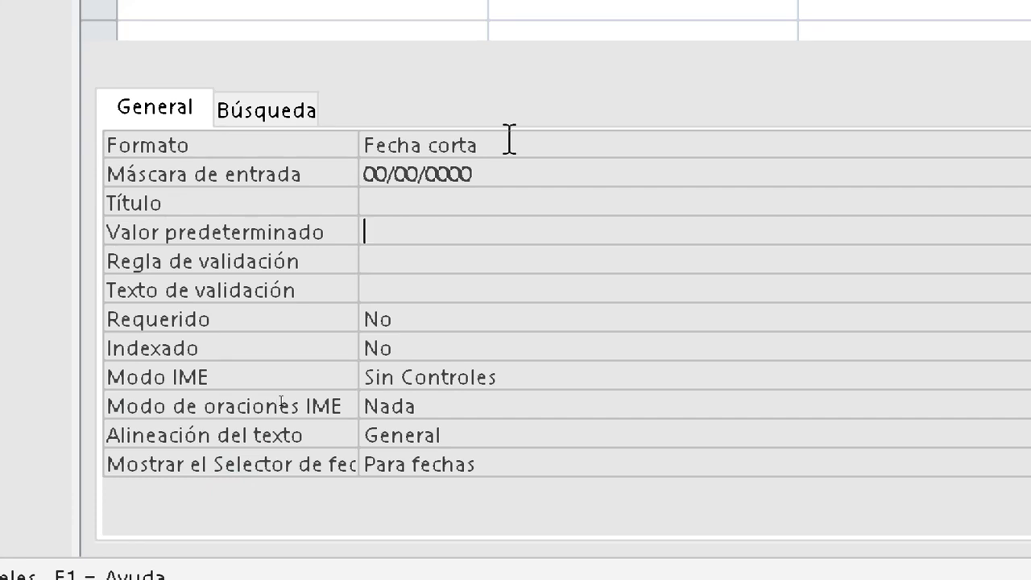
pyautogui.click(418, 265)
pyautogui.write("'")
pyautogui.press('BackSpace')
pyautogui.write("'")
pyautogui.write('#')
pyautogui.press('BackSpace')
pyautogui.write('3')
pyautogui.press('BackSpace')
pyautogui.write('#')
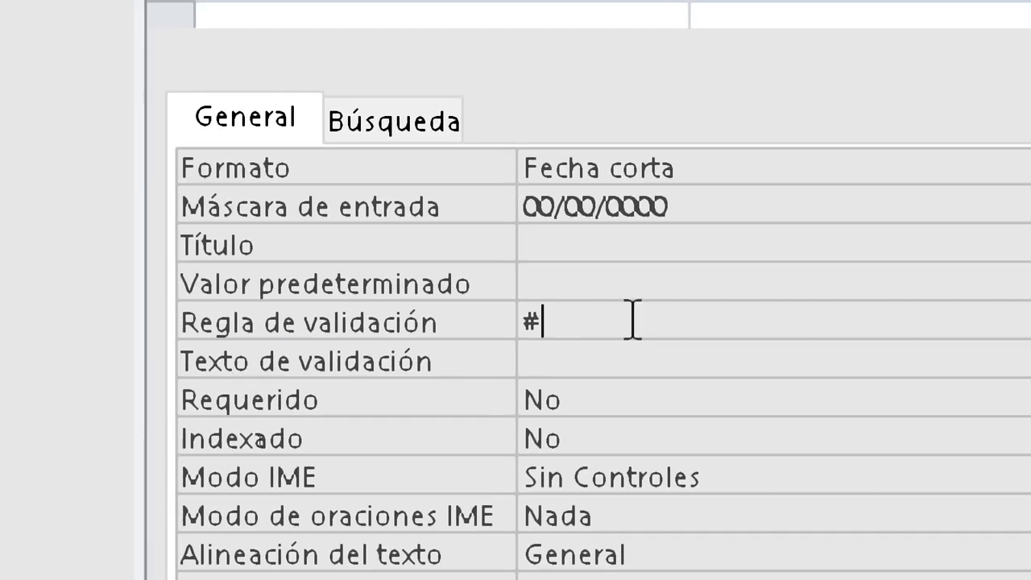
pyautogui.write('03')
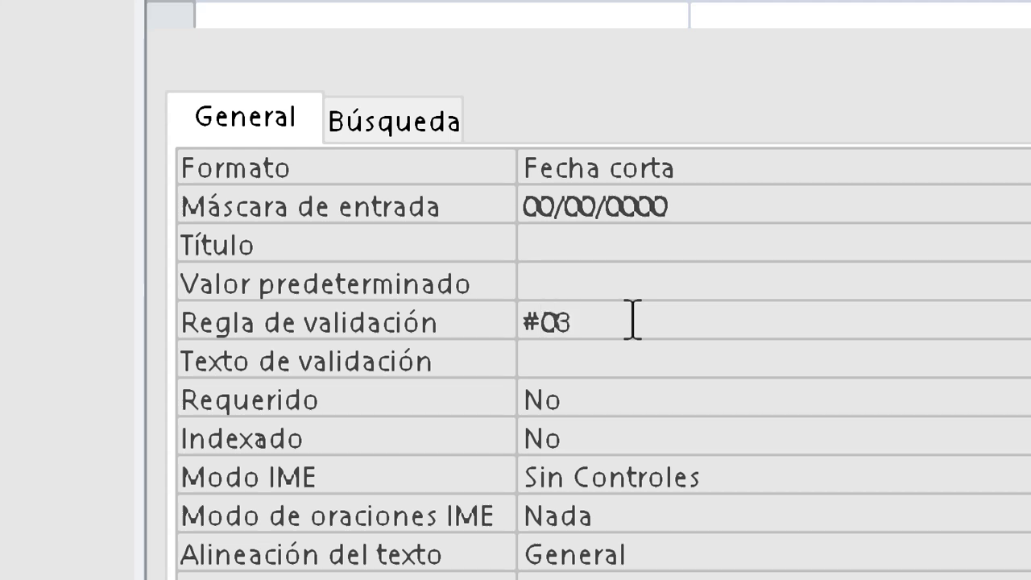
pyautogui.press('BackSpace')
pyautogui.write('3:00')
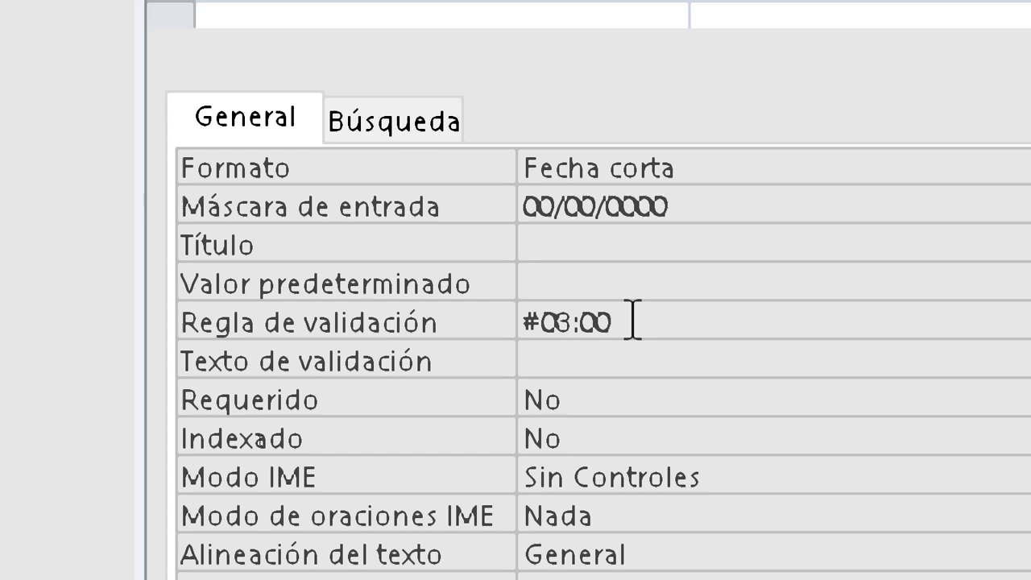
pyautogui.write(':00')
pyautogui.press('BackSpace')
pyautogui.press('BackSpace')
pyautogui.press('BackSpace')
pyautogui.press('BackSpace')
pyautogui.write('00')
pyautogui.press('BackSpace')
pyautogui.press('BackSpace')
pyautogui.write(':00#')
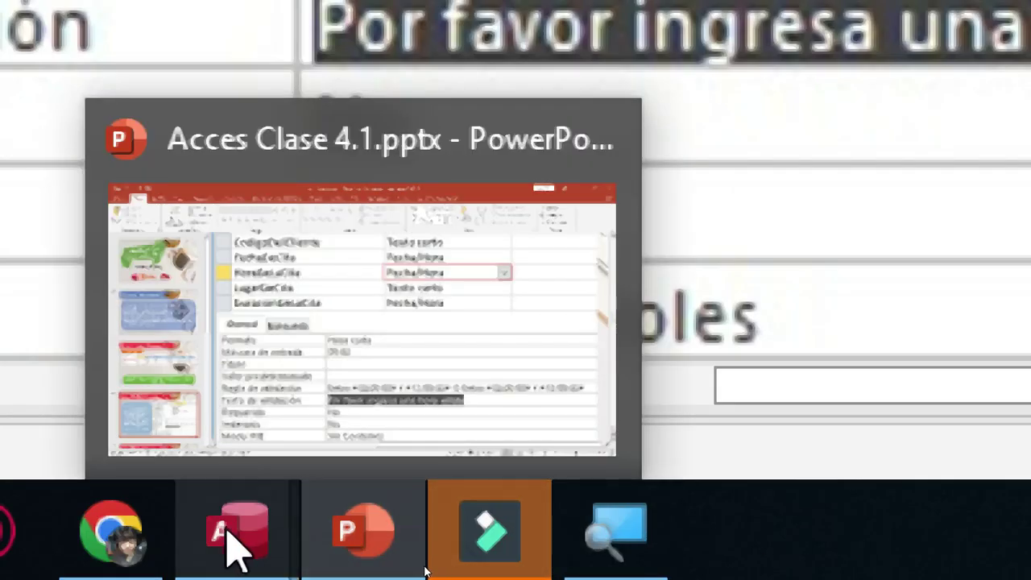
# Switch back to the Access window and extend the FECHA field's validation rule with Y #12:00:00#.
pyautogui.moveTo(237, 532)
pyautogui.click(419, 435)
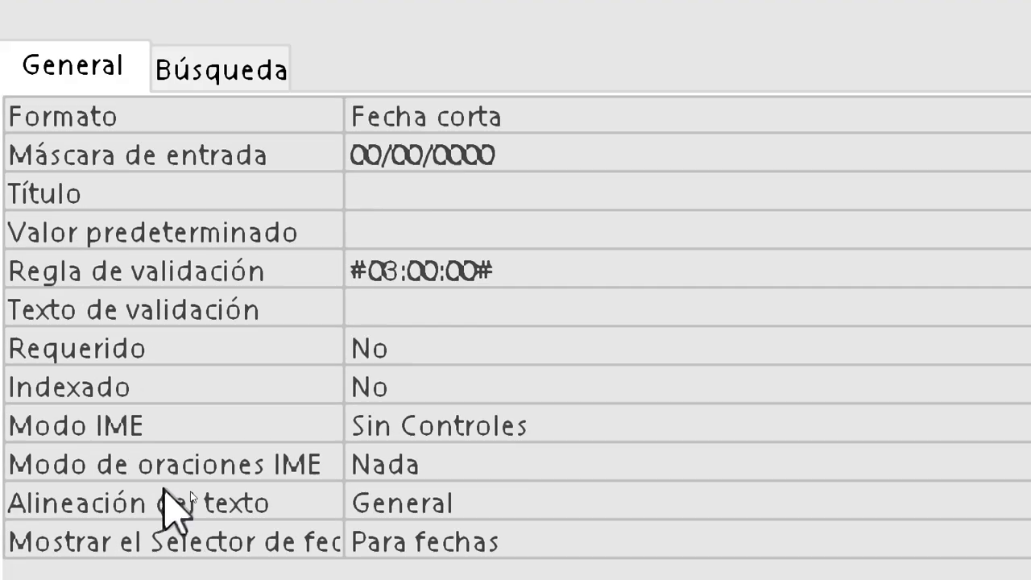
pyautogui.click(555, 278)
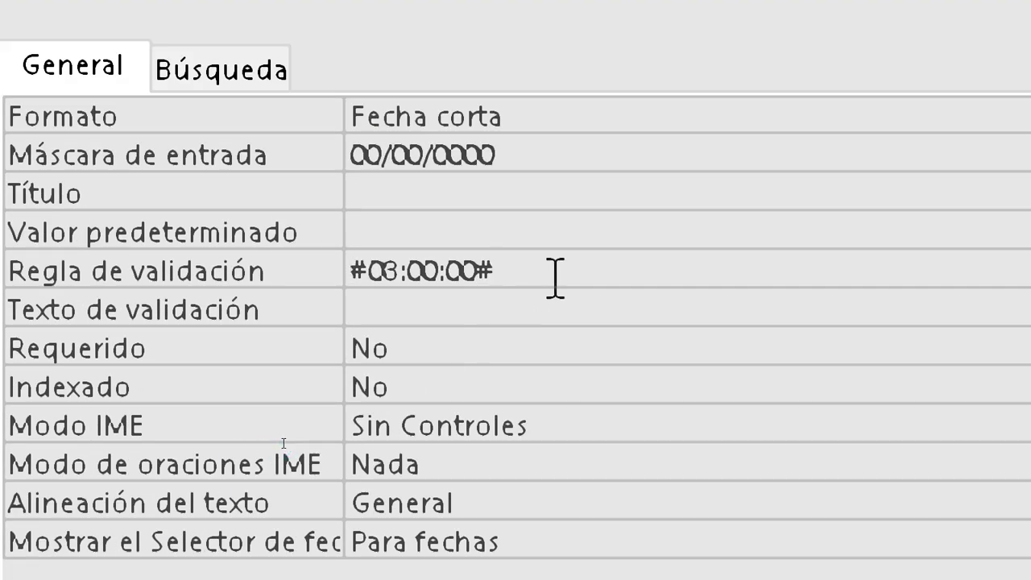
pyautogui.write('Y #')
pyautogui.write('12;')
pyautogui.press('BackSpace')
pyautogui.write(':00')
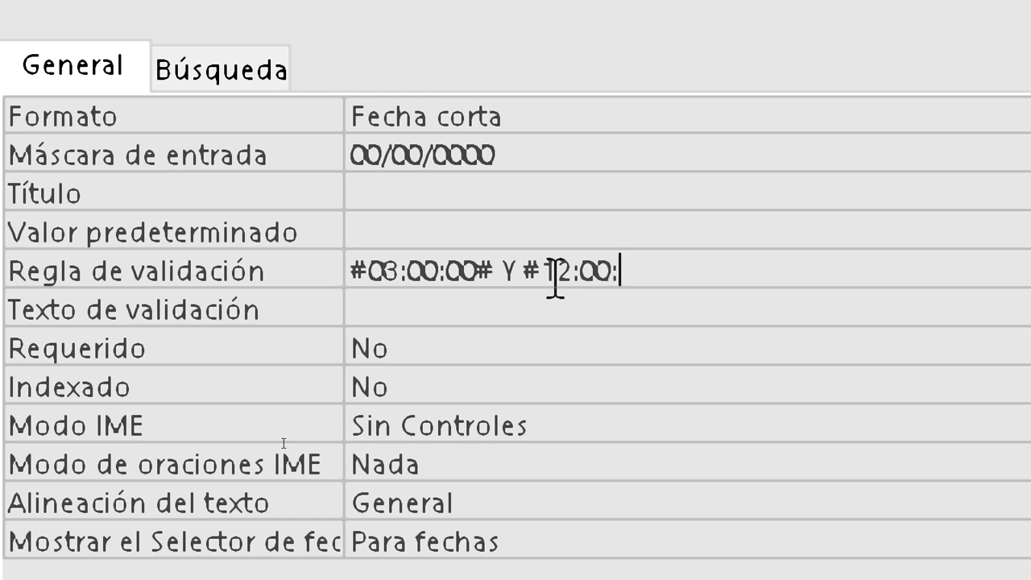
pyautogui.write(':00')
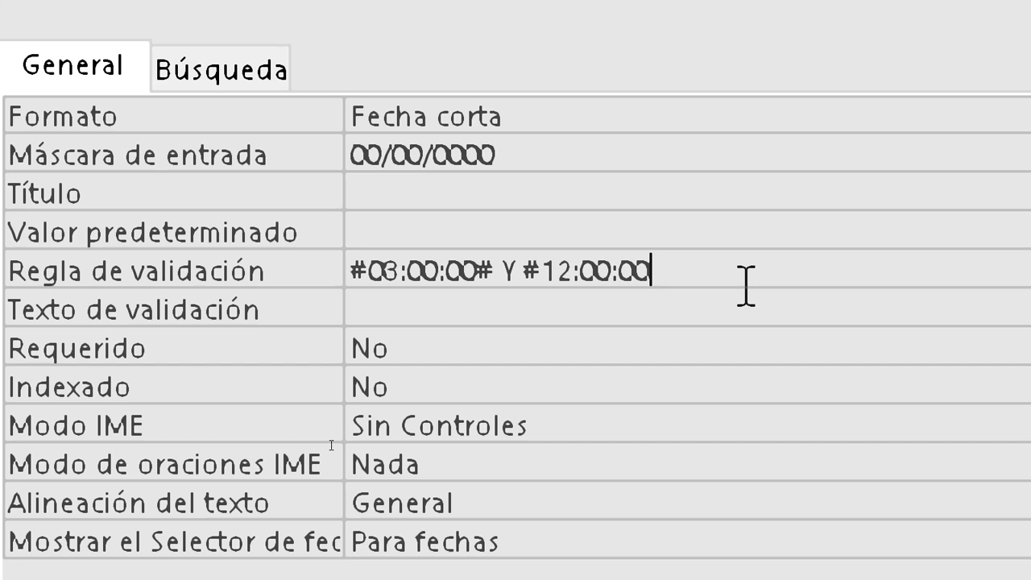
pyautogui.write('#')
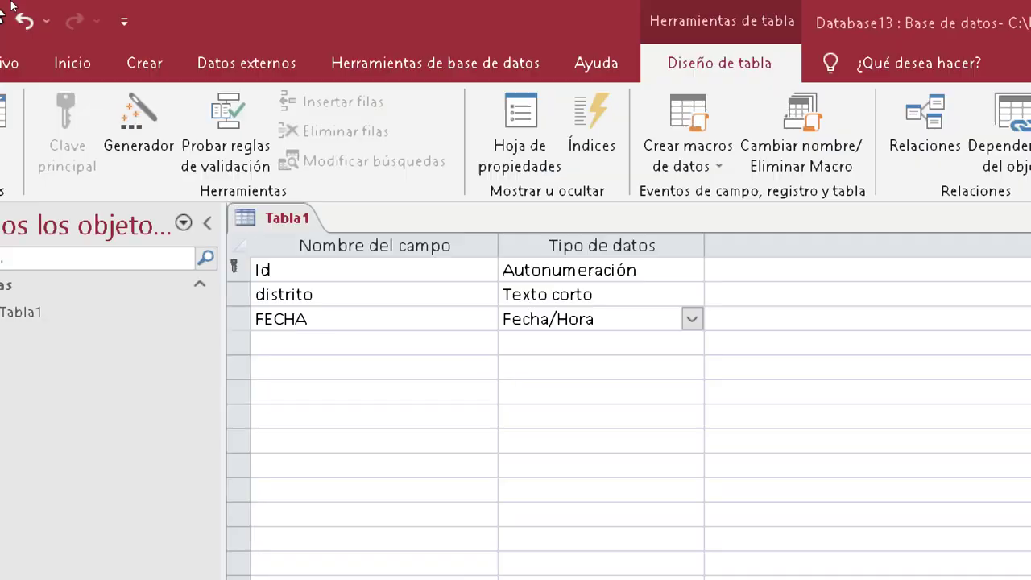
# Save the design changes to Tabla1 and show the table in Datasheet view.
pyautogui.click(42, 187)
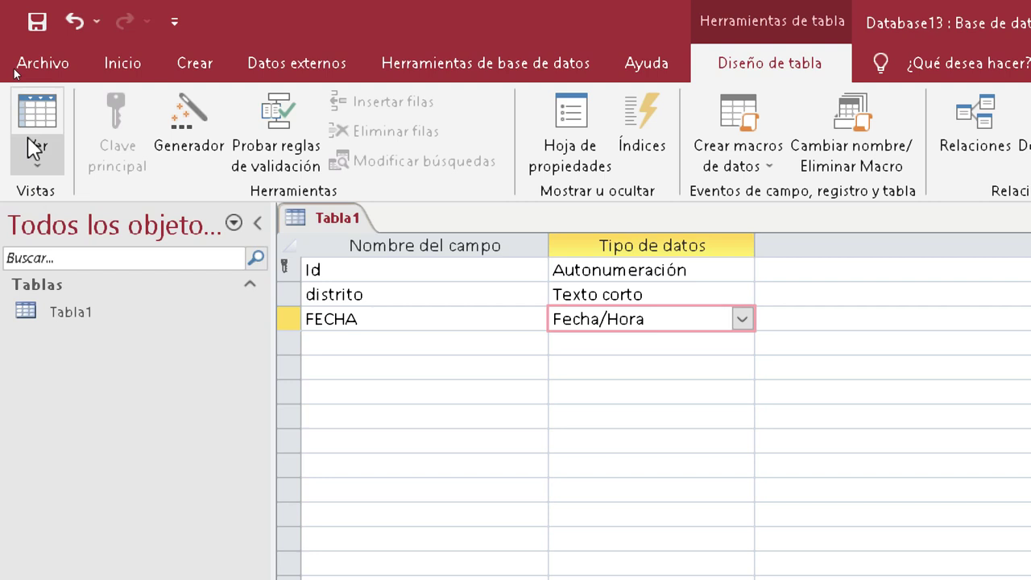
pyautogui.click(32, 149)
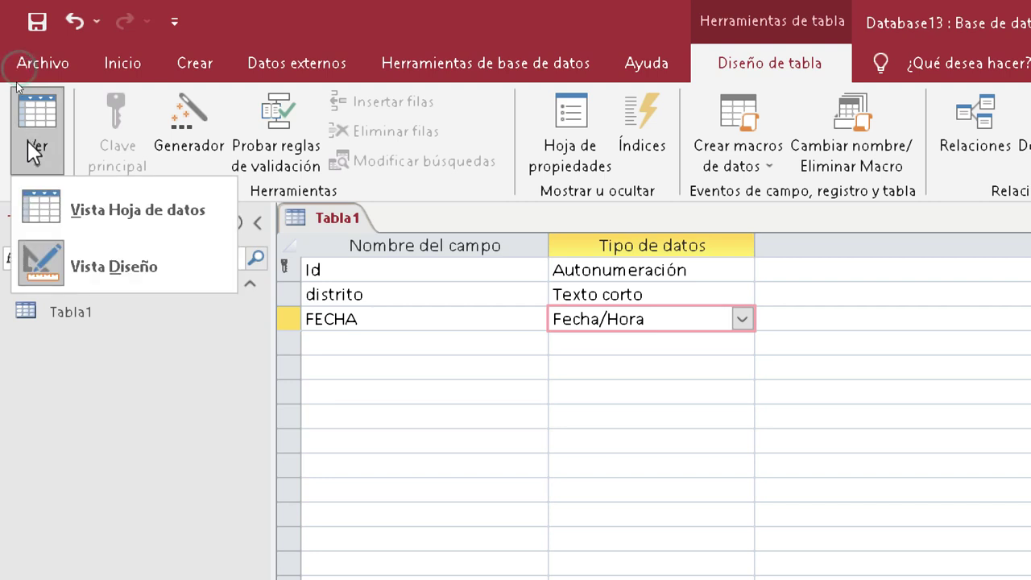
pyautogui.click(143, 209)
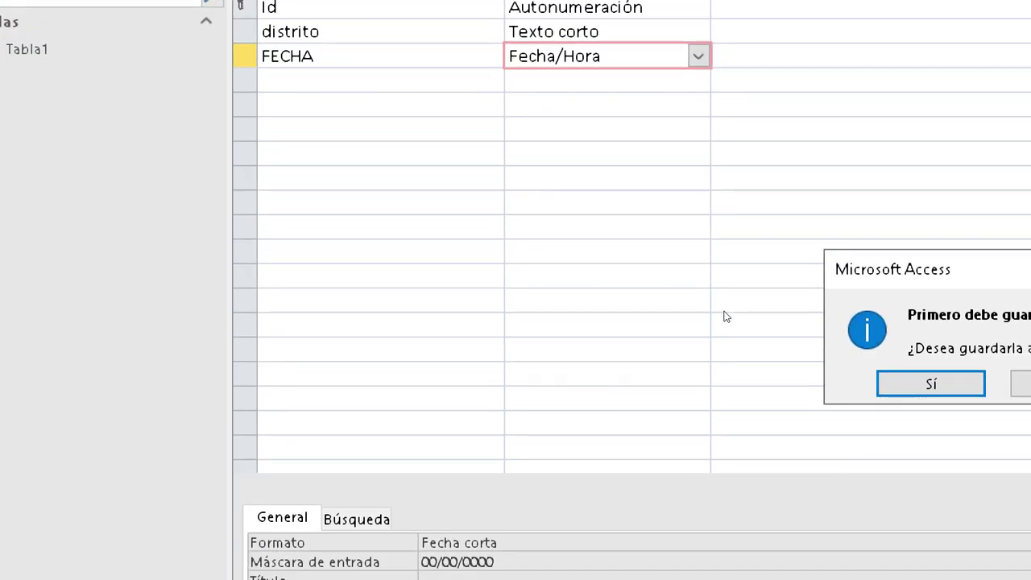
pyautogui.click(894, 385)
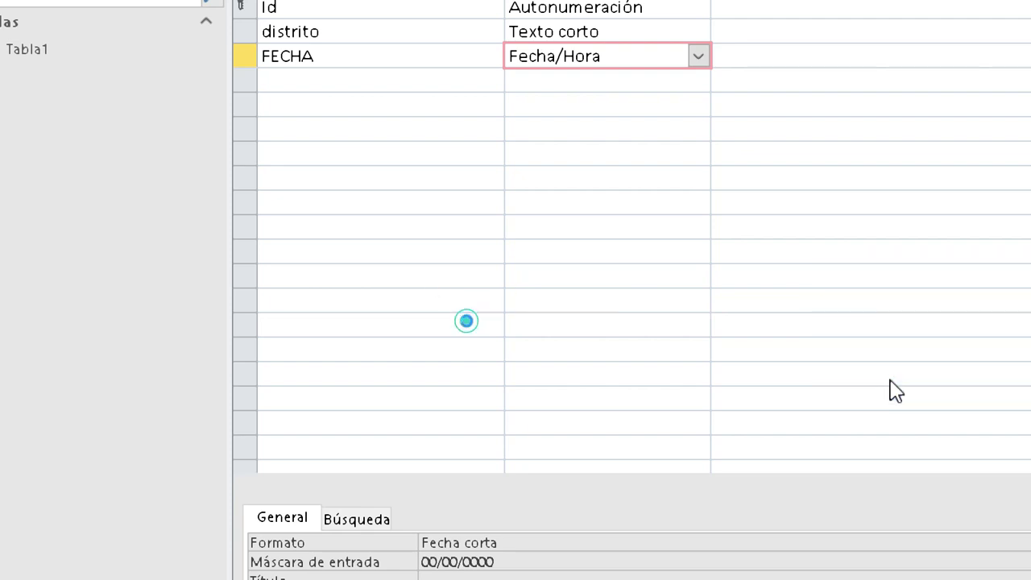
pyautogui.click(894, 387)
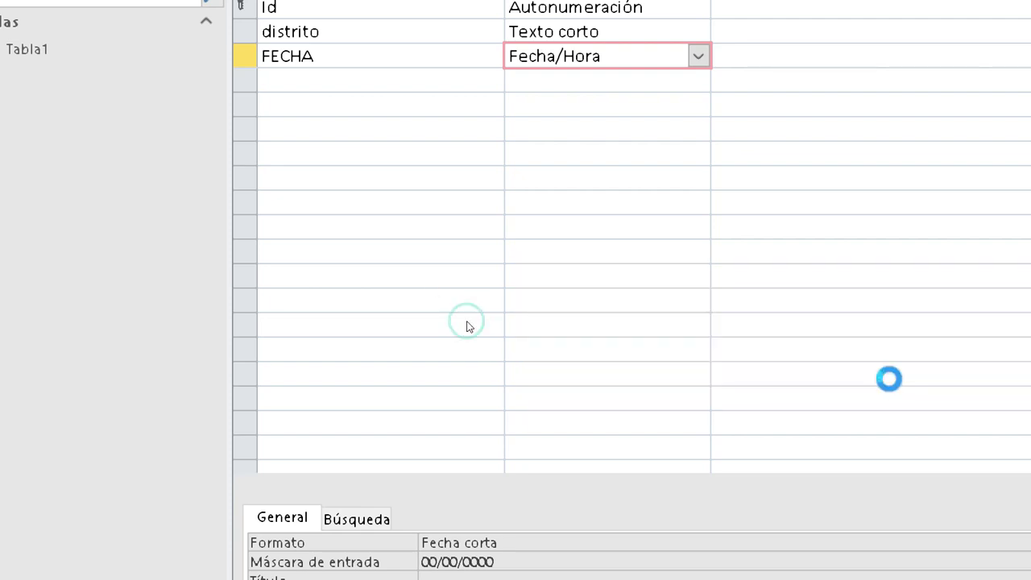
pyautogui.click(865, 408)
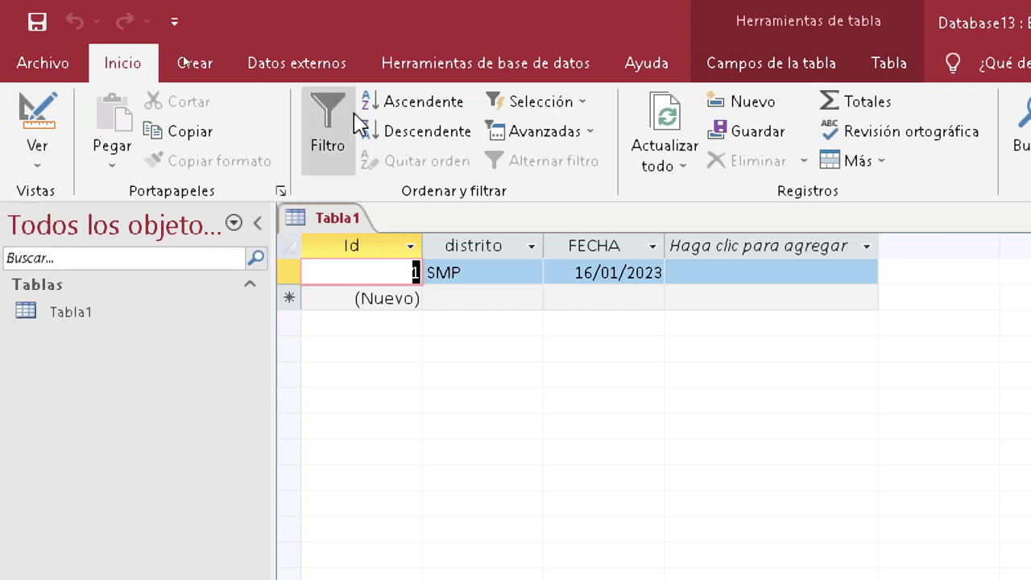
# Return Tabla1 to Design view and set the FECHA field's format to Hora corta.
pyautogui.click(37, 157)
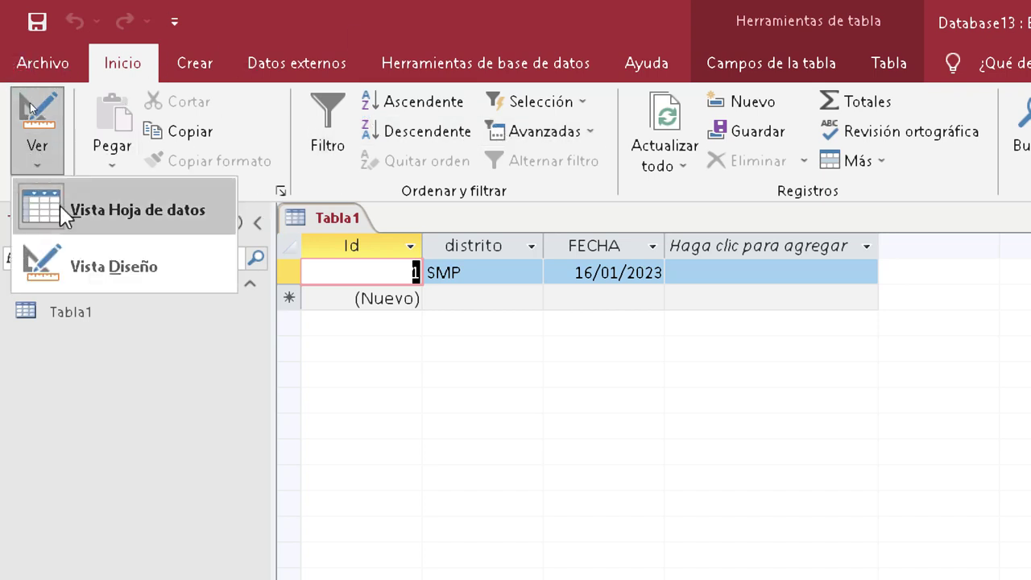
pyautogui.click(32, 206)
pyautogui.click(37, 161)
pyautogui.click(108, 262)
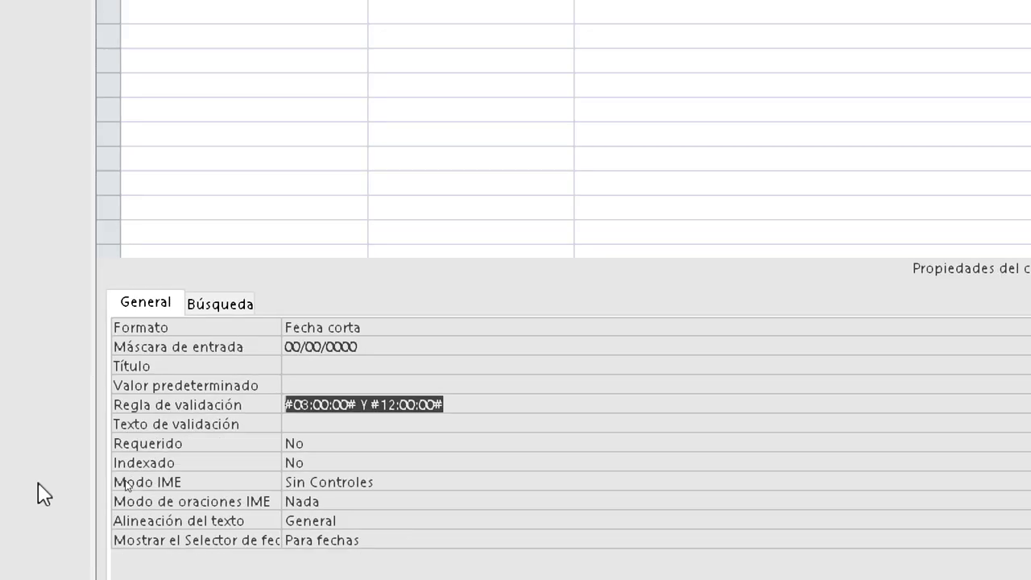
pyautogui.click(284, 404)
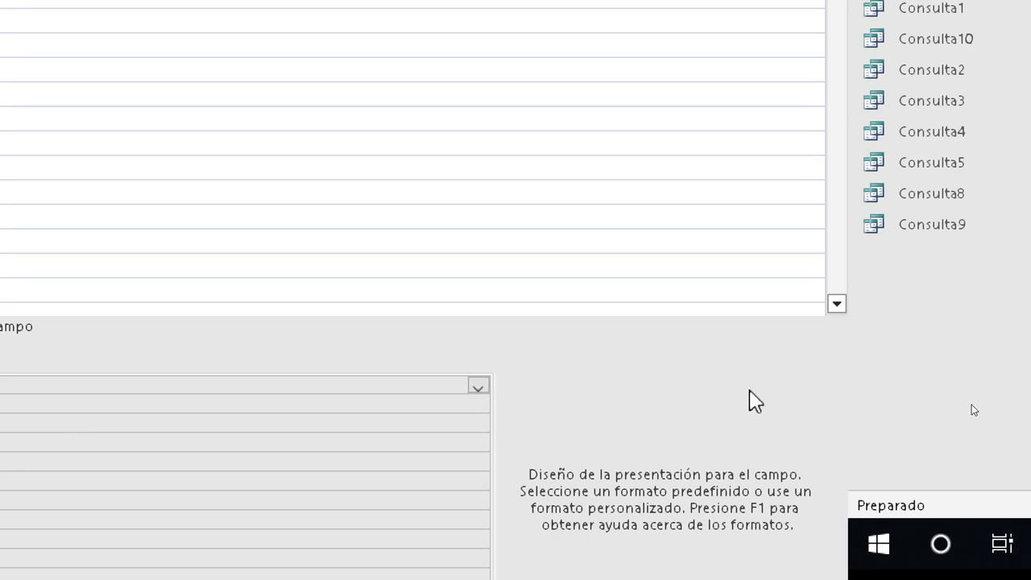
pyautogui.click(477, 387)
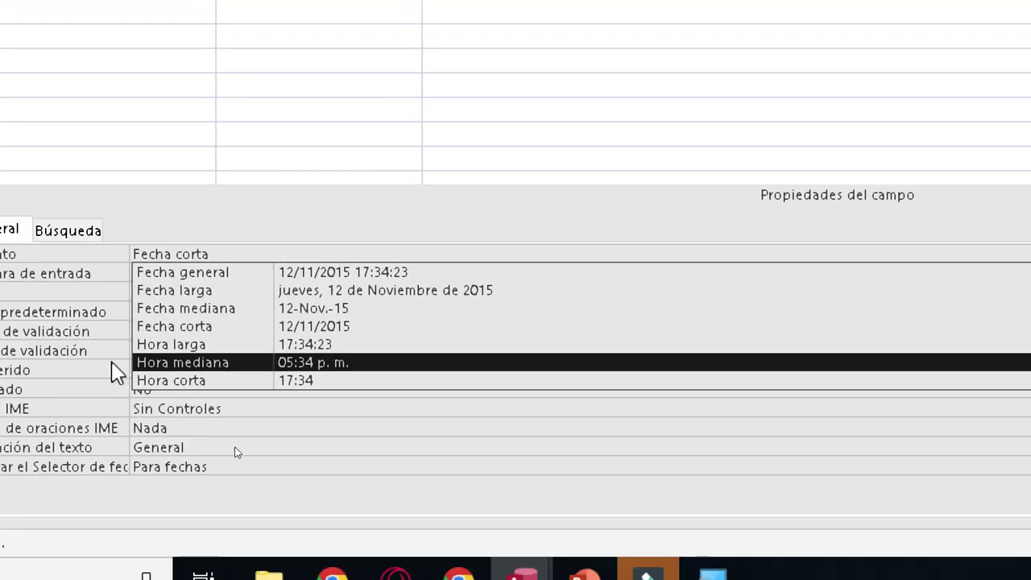
pyautogui.click(159, 412)
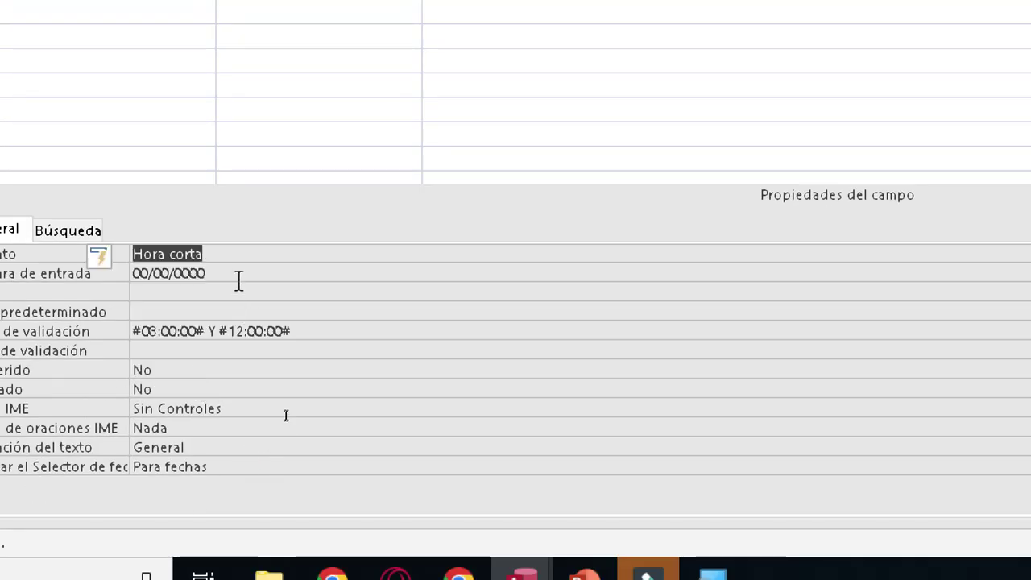
# Change the FECHA field's input mask to 00:00.
pyautogui.click(236, 273)
pyautogui.doubleClick(237, 273)
pyautogui.click(236, 273)
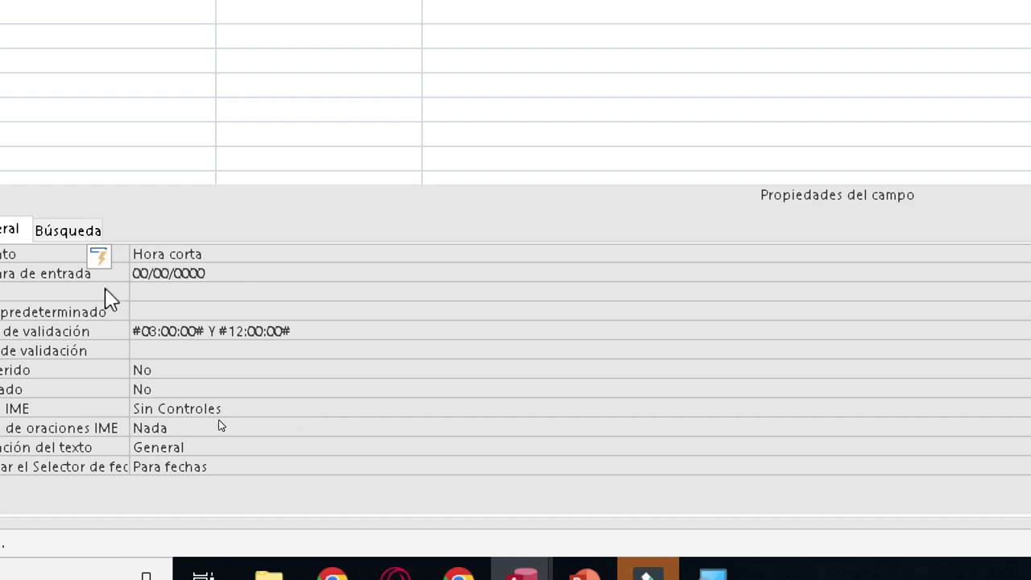
pyautogui.press('BackSpace')
pyautogui.press('BackSpace')
pyautogui.press('BackSpace')
pyautogui.press('BackSpace')
pyautogui.press('BackSpace')
pyautogui.press('BackSpace')
pyautogui.press('BackSpace')
pyautogui.press('BackSpace')
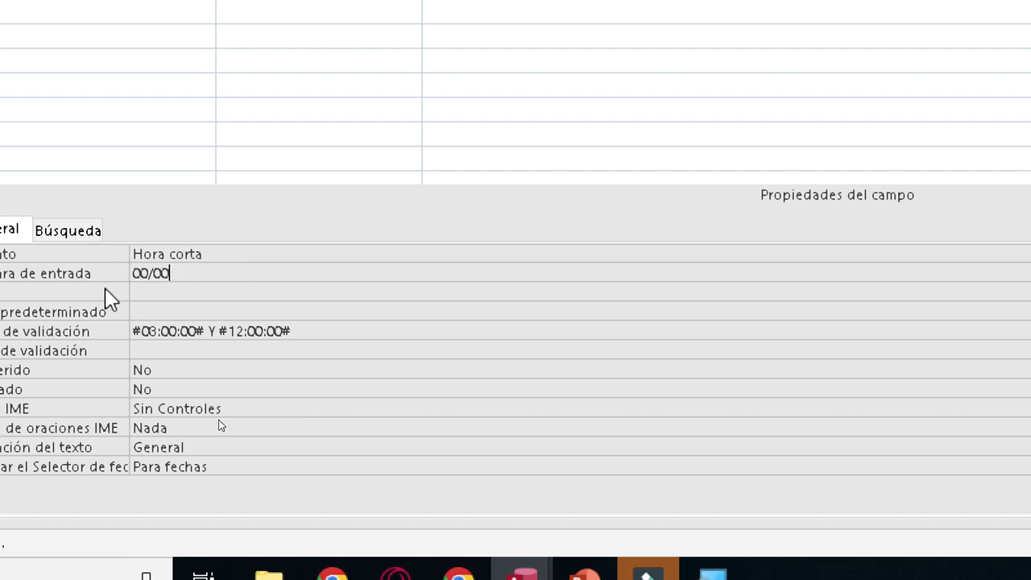
pyautogui.write(':00')
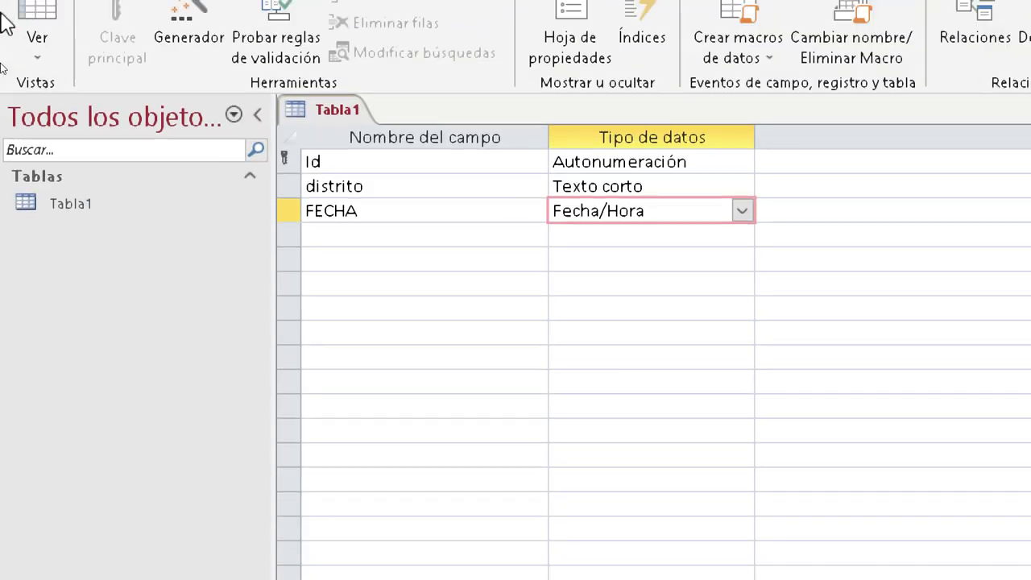
# Save the time format and mask changes and reopen Tabla1 in Datasheet view.
pyautogui.click(37, 56)
pyautogui.click(89, 109)
pyautogui.click(916, 525)
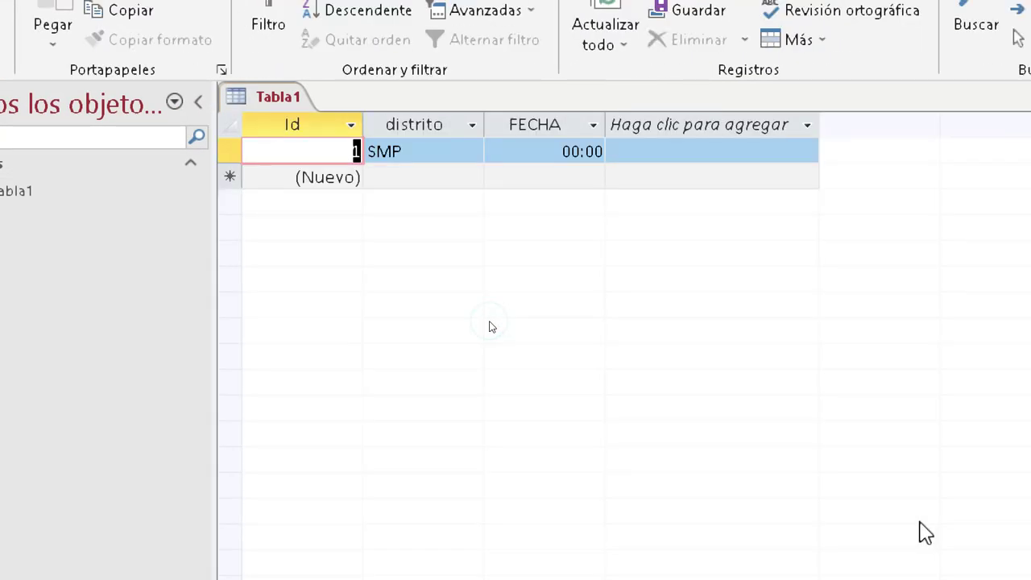
# Erase the existing date from the FECHA cell of the SMP record.
pyautogui.click(566, 152)
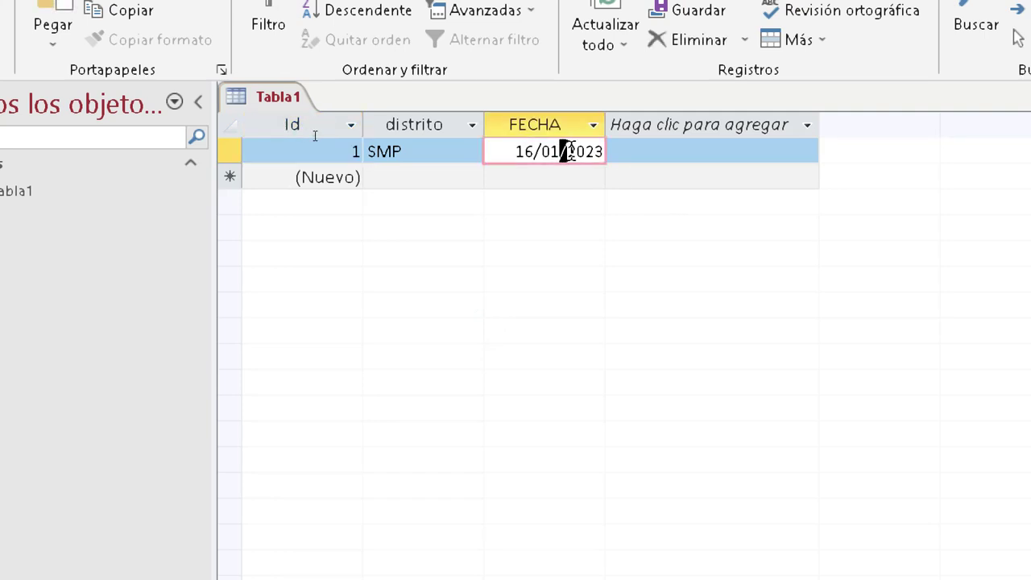
pyautogui.click(600, 151)
pyautogui.press('BackSpace')
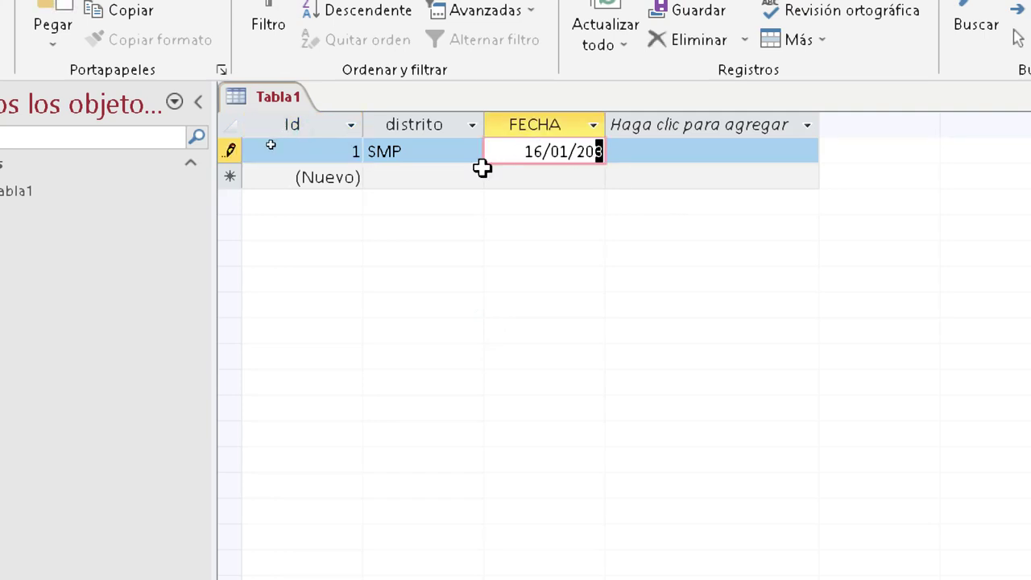
pyautogui.press('BackSpace')
pyautogui.press('BackSpace')
pyautogui.press('BackSpace')
pyautogui.press('BackSpace')
pyautogui.press('BackSpace')
pyautogui.press('BackSpace')
pyautogui.click(481, 168)
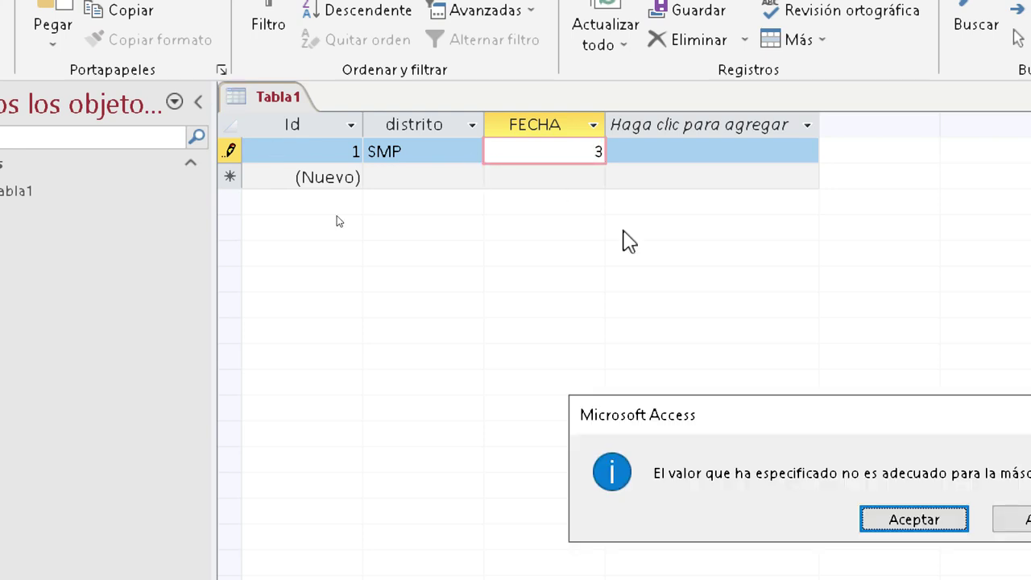
pyautogui.click(919, 519)
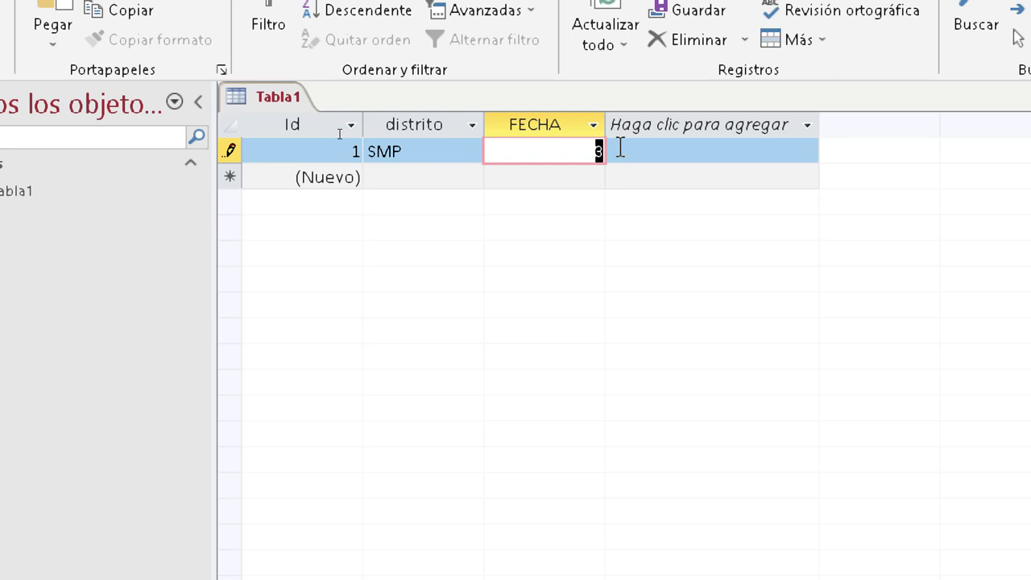
# Try to enter 09:00 as the FECHA value of the SMP record.
pyautogui.click(620, 149)
pyautogui.click(910, 520)
pyautogui.write('09:00')
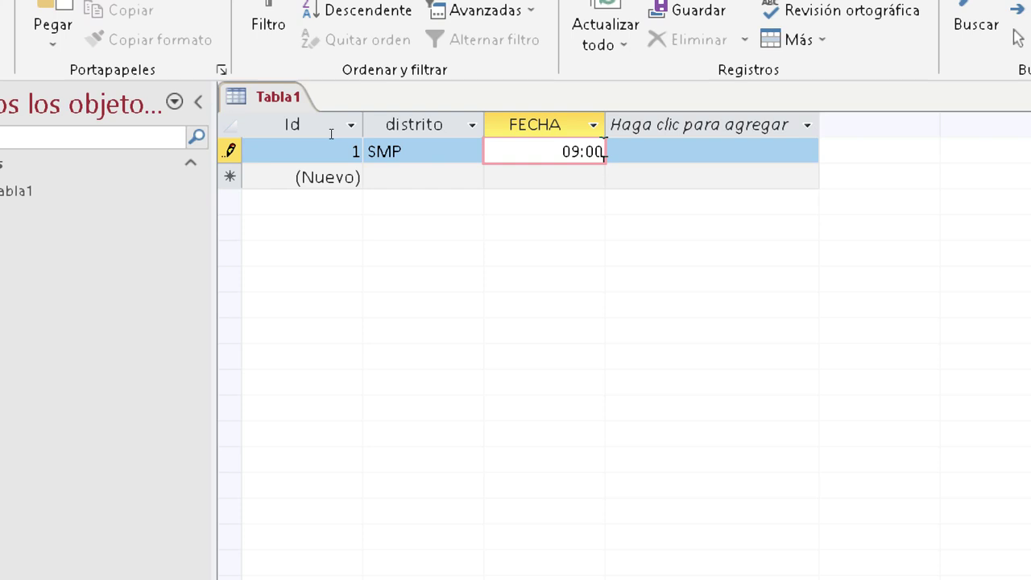
pyautogui.press('Return')
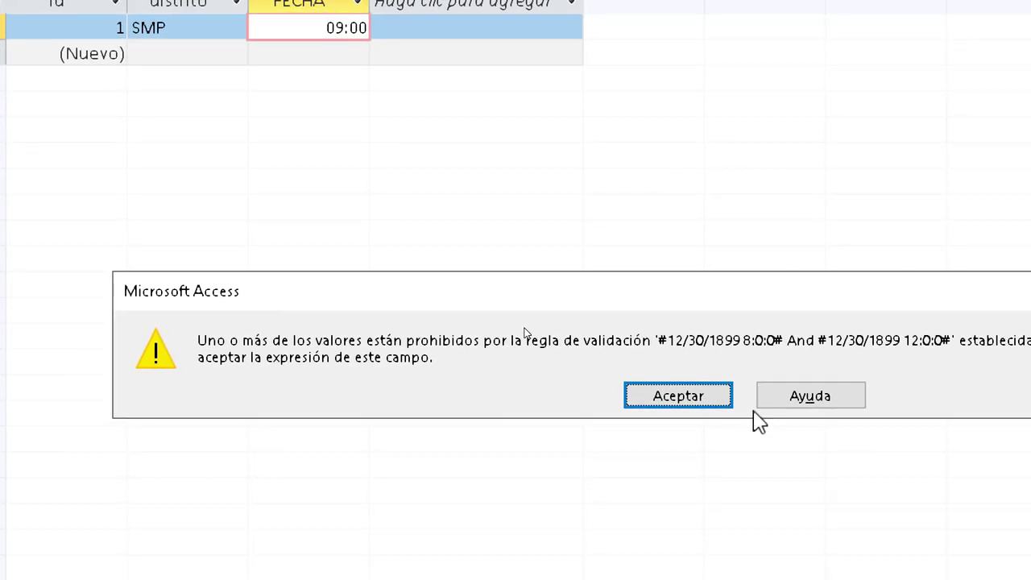
# Try to switch Tabla1 from Datasheet view back to Design view.
pyautogui.click(699, 401)
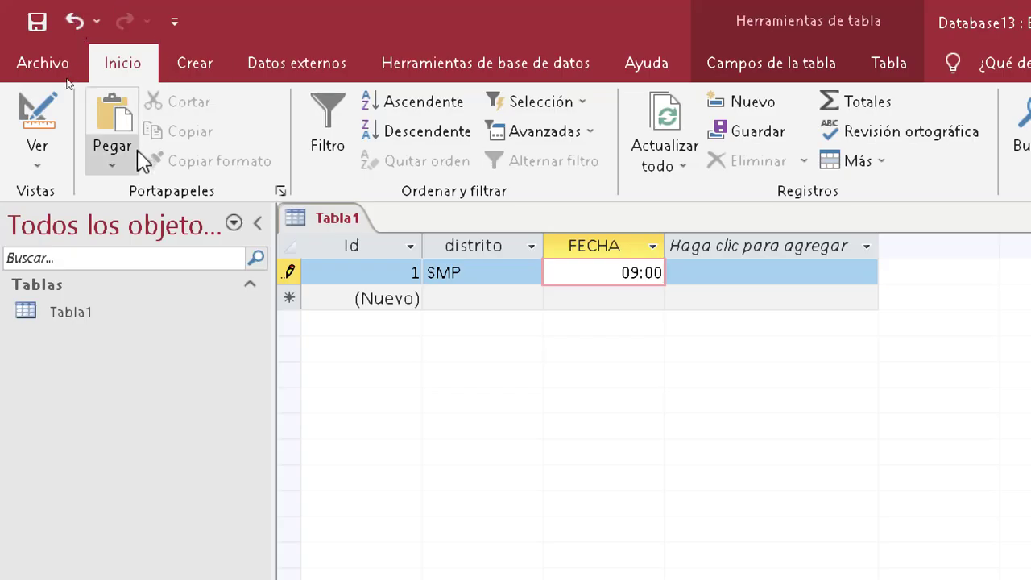
pyautogui.click(28, 104)
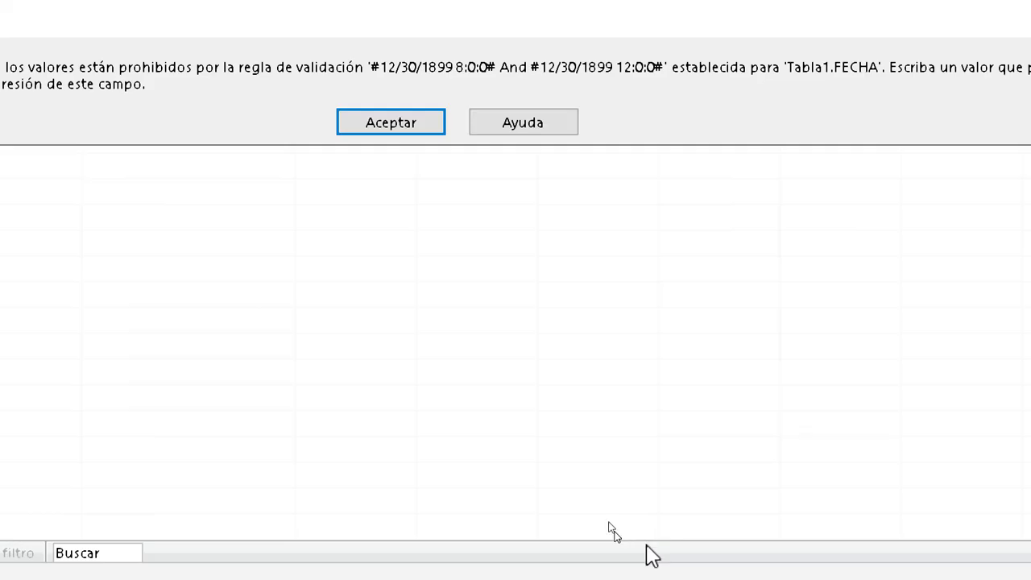
pyautogui.click(399, 127)
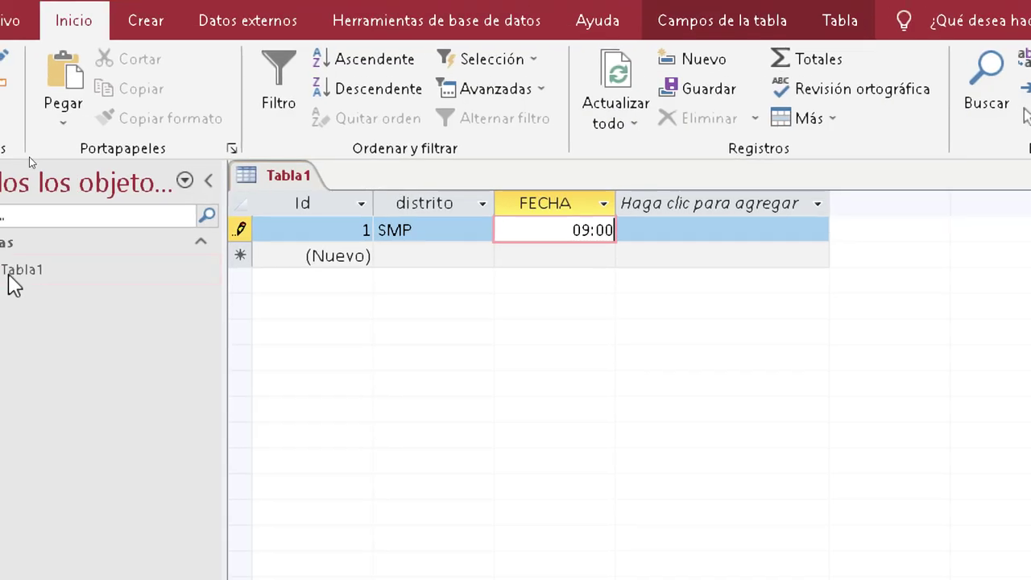
pyautogui.click(35, 113)
pyautogui.click(40, 111)
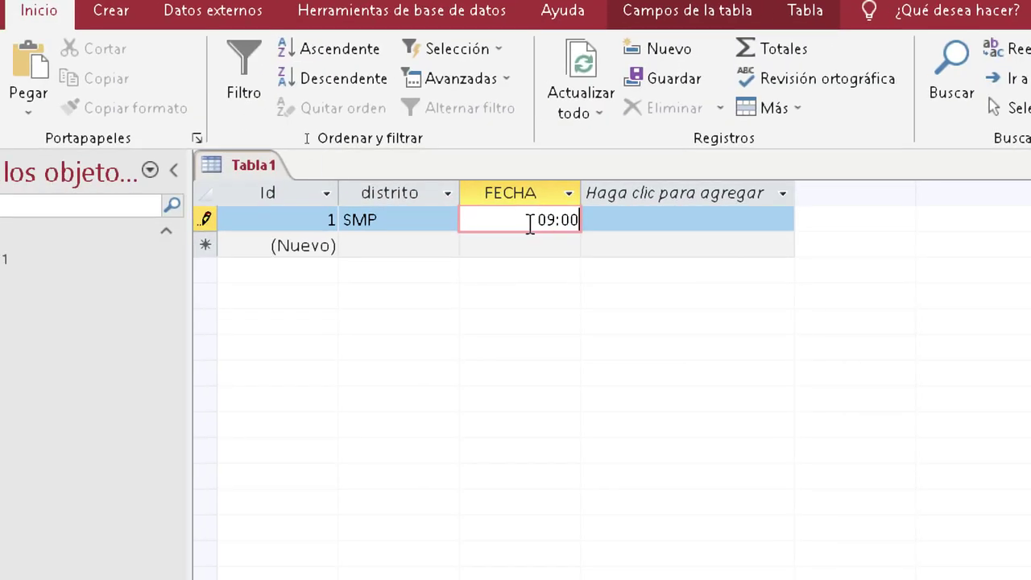
# Select the 09:00 entry in the SMP record's FECHA cell and try again to leave it for Design view.
pyautogui.moveTo(529, 223); pyautogui.dragTo(599, 223)
pyautogui.click(652, 226)
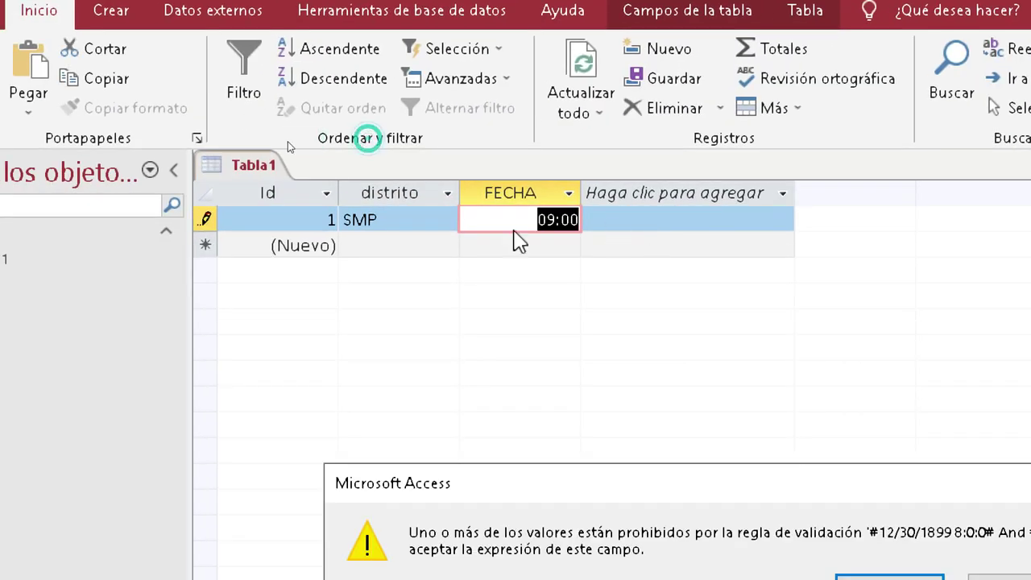
pyautogui.click(881, 579)
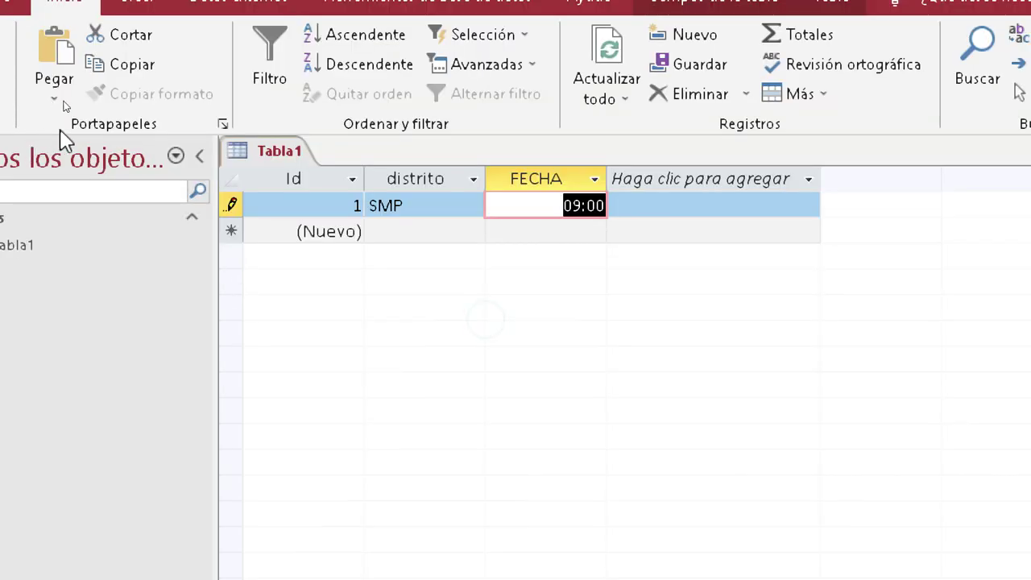
pyautogui.click(230, 208)
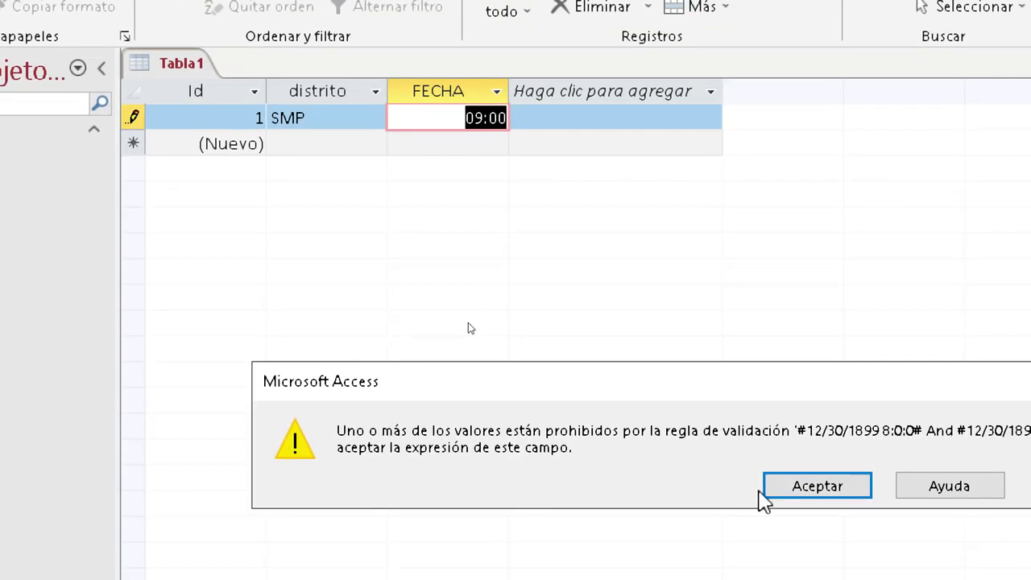
pyautogui.click(817, 485)
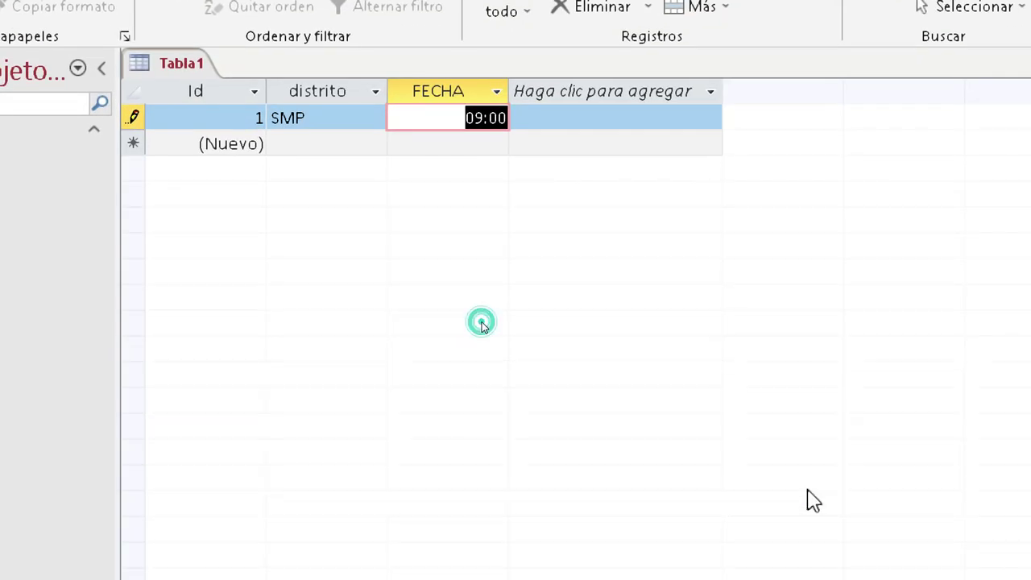
pyautogui.click(0, 6)
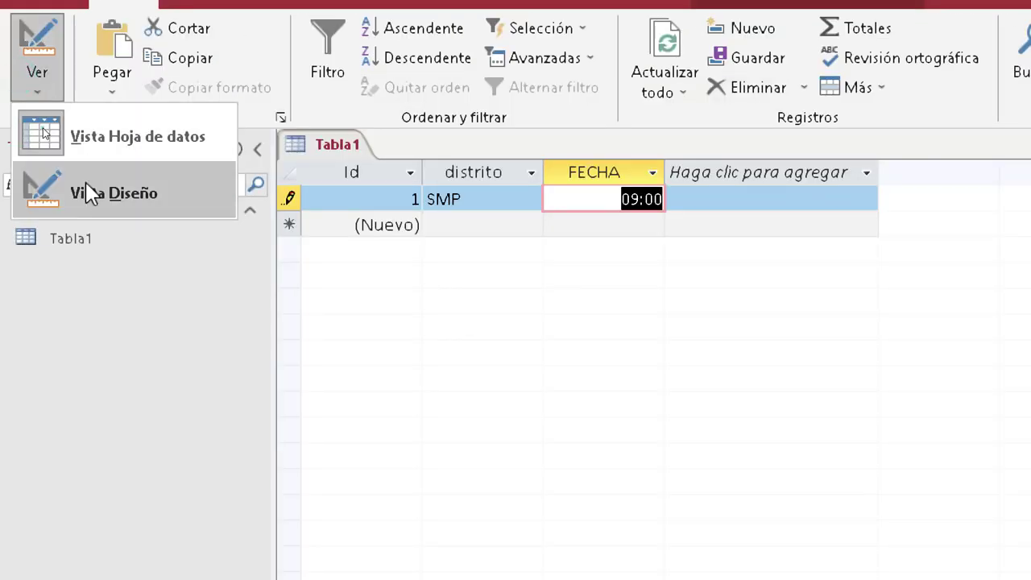
pyautogui.click(91, 193)
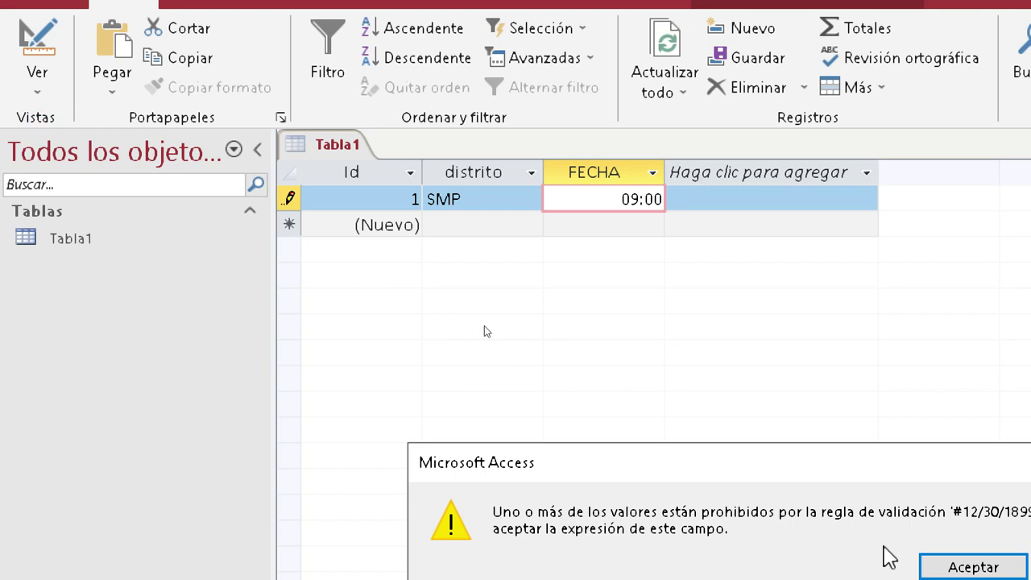
pyautogui.click(972, 573)
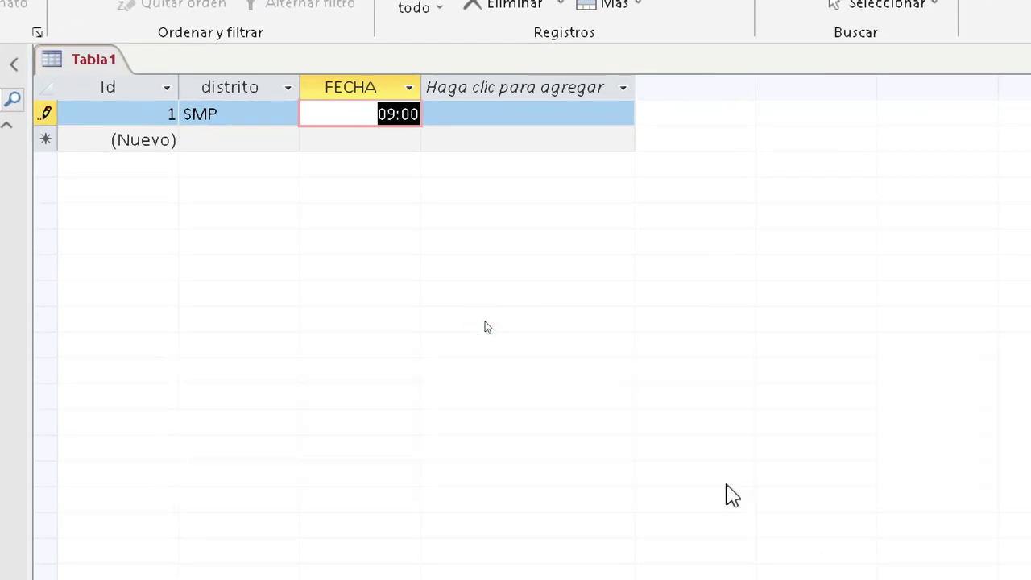
# Try to move from the SMP record's FECHA cell to the new record row.
pyautogui.click(324, 138)
pyautogui.click(327, 135)
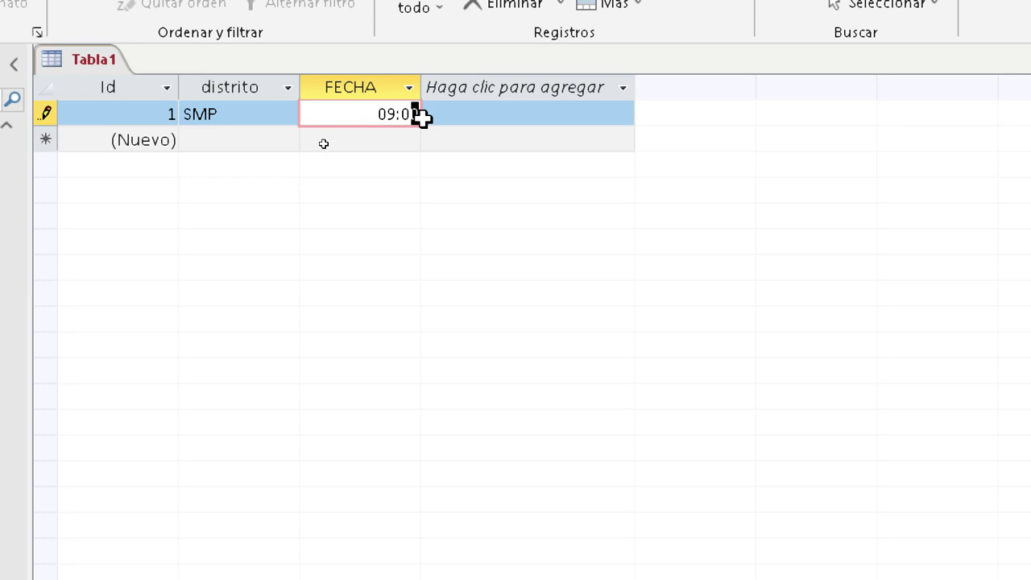
pyautogui.click(448, 149)
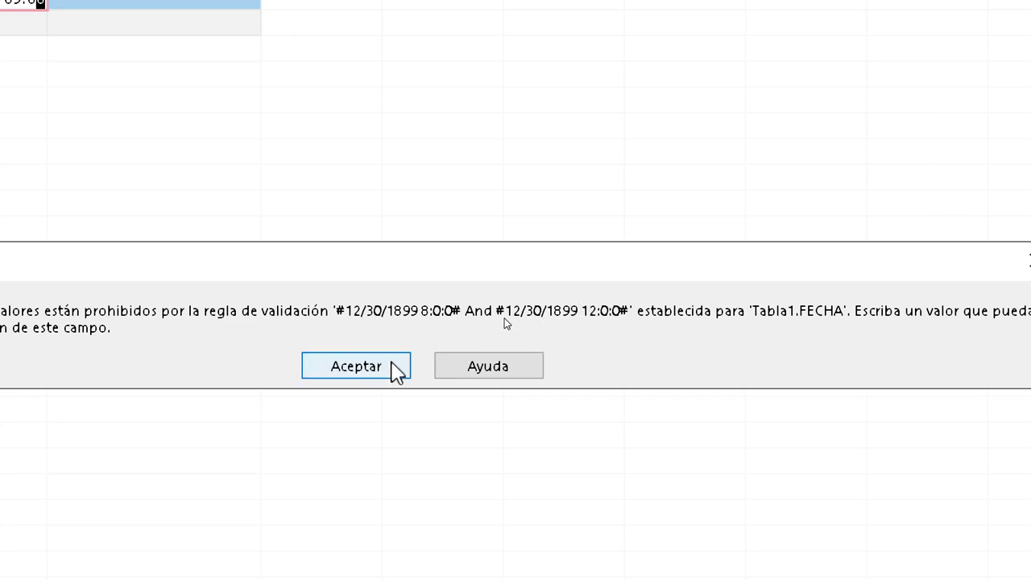
pyautogui.click(394, 368)
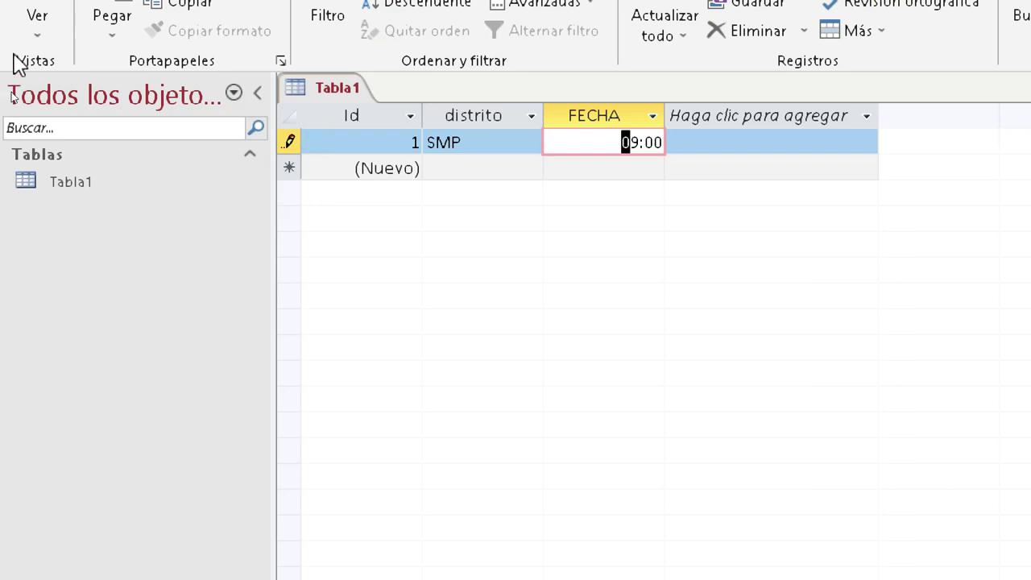
# Create a new blank database named Database14.accdb, dismissing the validation warning from the previous table.
pyautogui.click(37, 20)
pyautogui.click(58, 69)
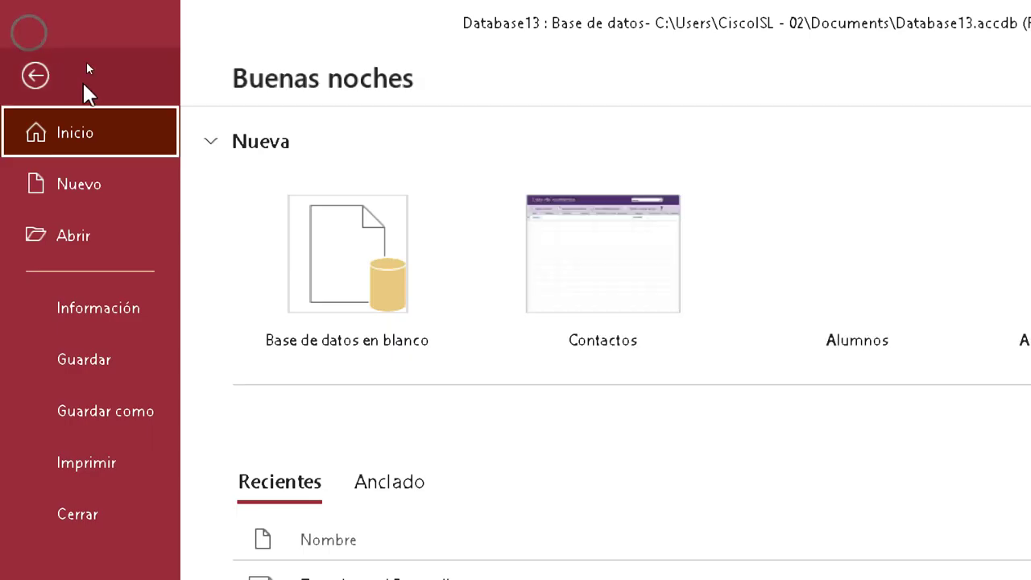
pyautogui.click(121, 186)
pyautogui.click(226, 184)
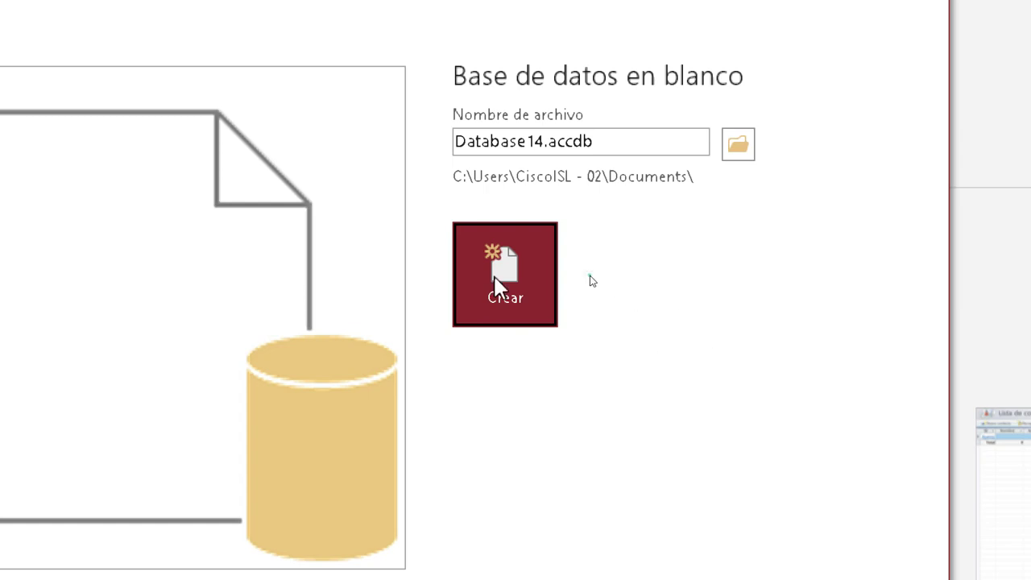
pyautogui.click(495, 277)
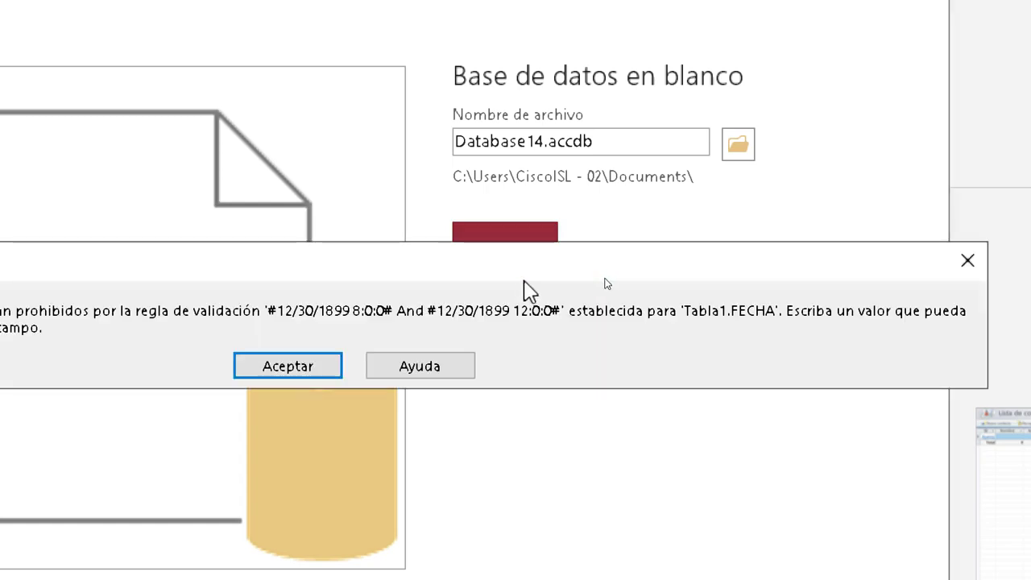
pyautogui.click(323, 375)
pyautogui.click(330, 385)
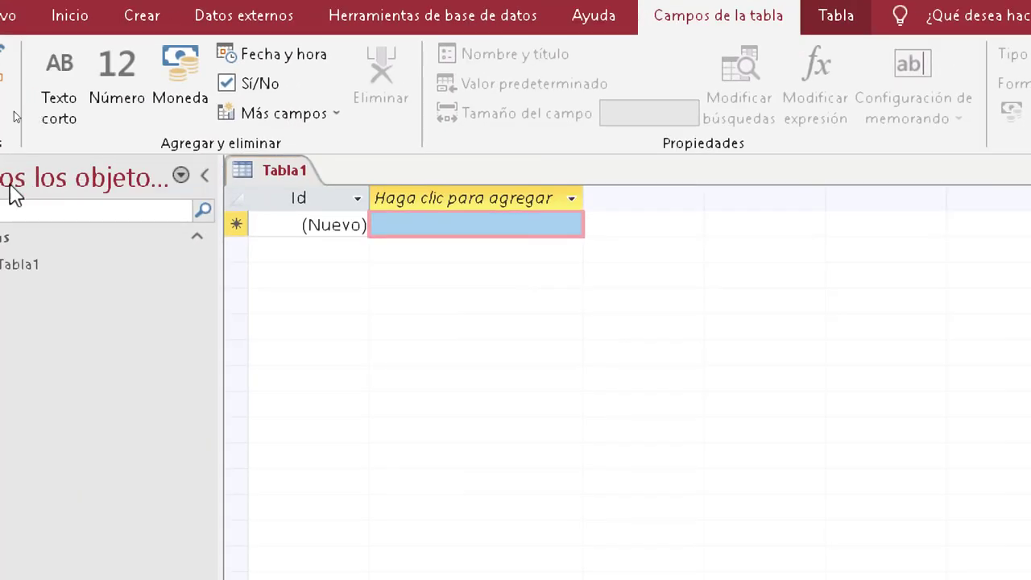
# Open the new database's table in Design view, saving it as Tabla1.
pyautogui.click(0, 116)
pyautogui.click(34, 203)
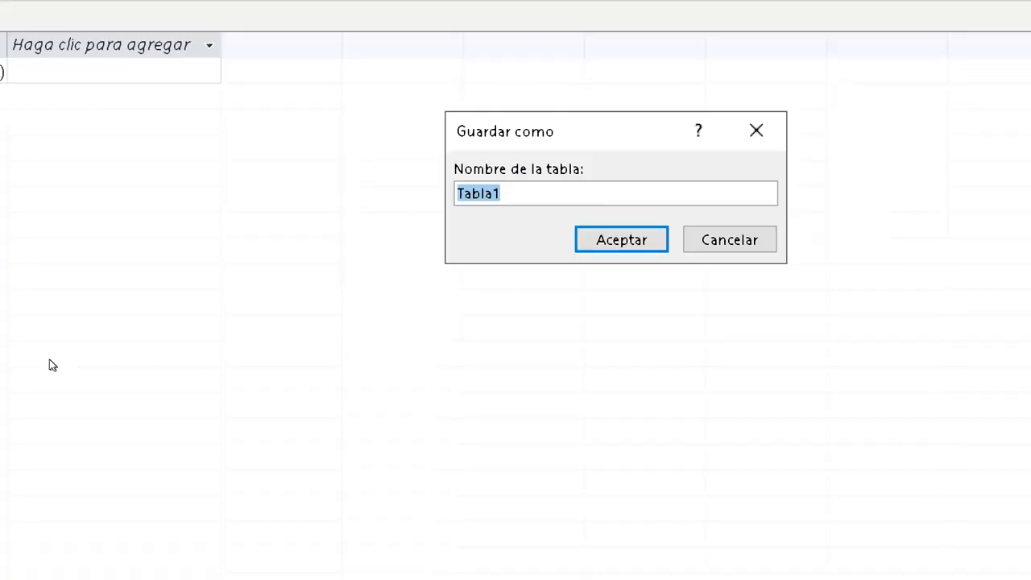
pyautogui.click(1016, 409)
# Add a field named HORA below Id with the Fecha/Hora data type.
pyautogui.click(361, 166)
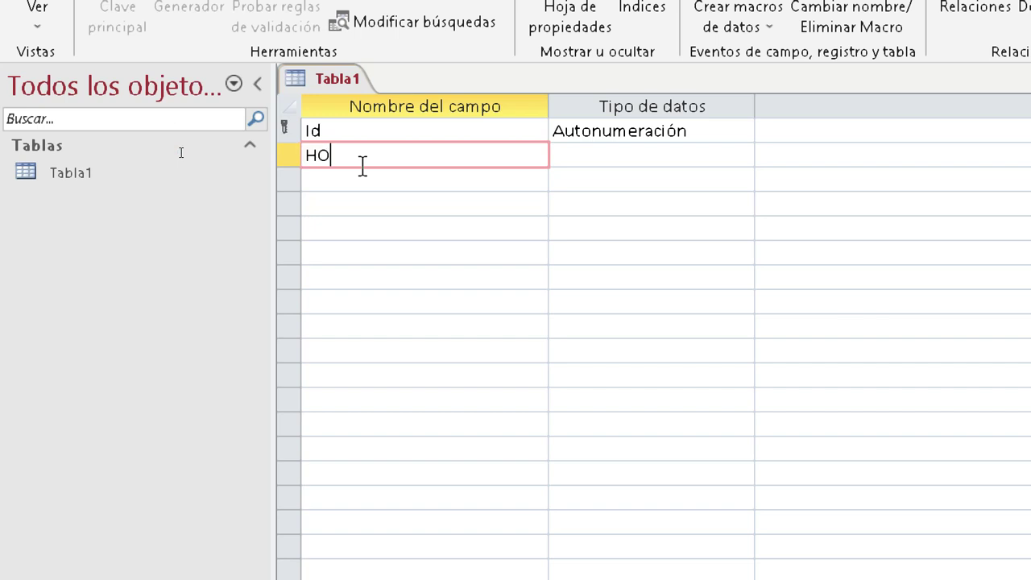
pyautogui.write('HORA')
pyautogui.click(670, 153)
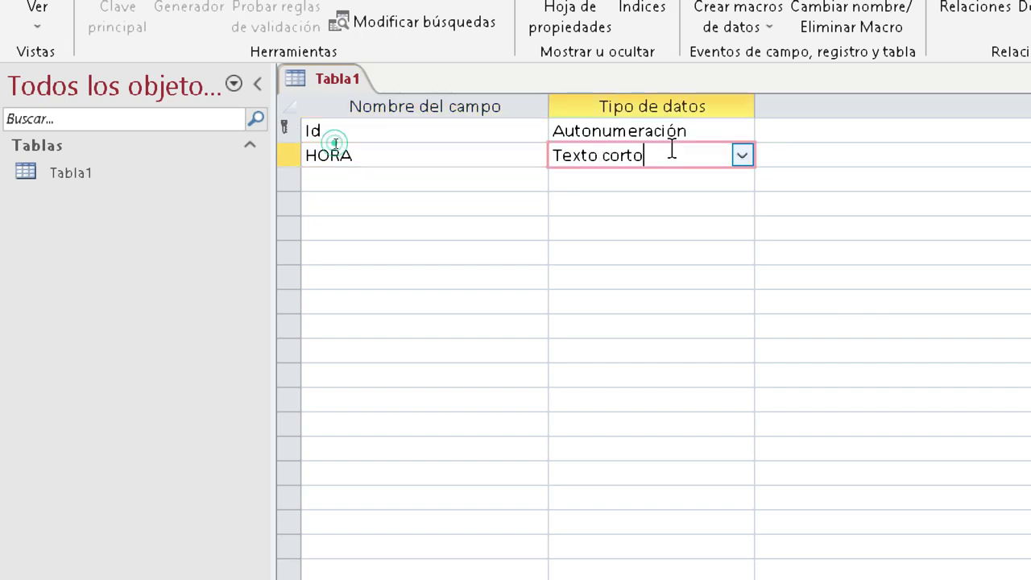
pyautogui.click(741, 156)
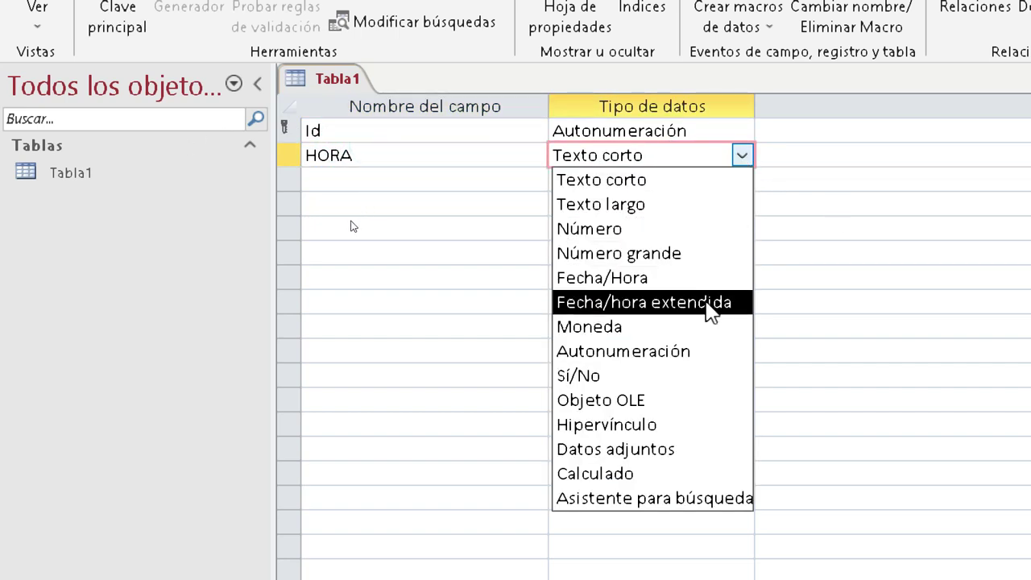
pyautogui.click(703, 280)
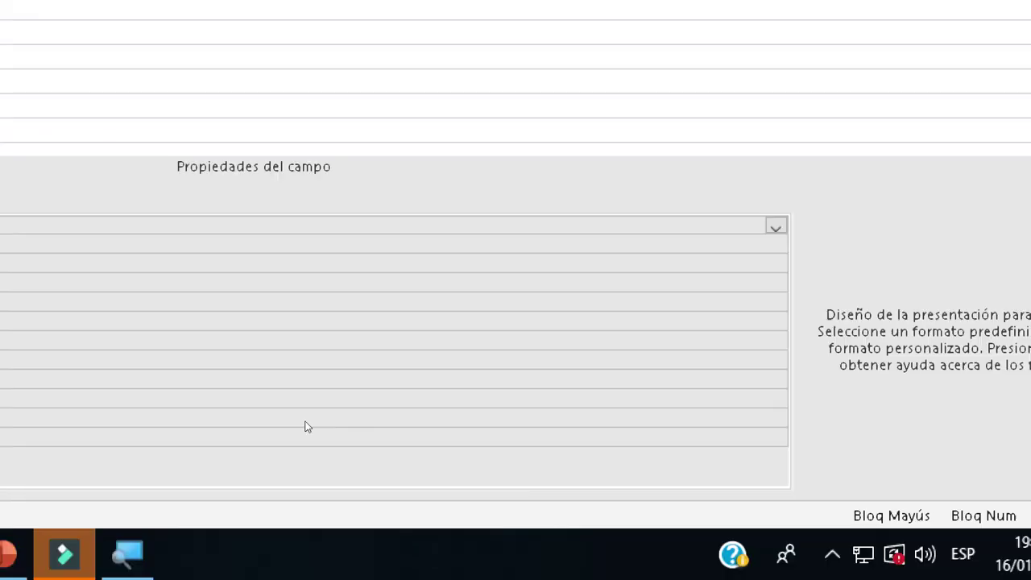
# Set the HORA field's format to Hora corta and its input mask to 00:00.
pyautogui.click(718, 231)
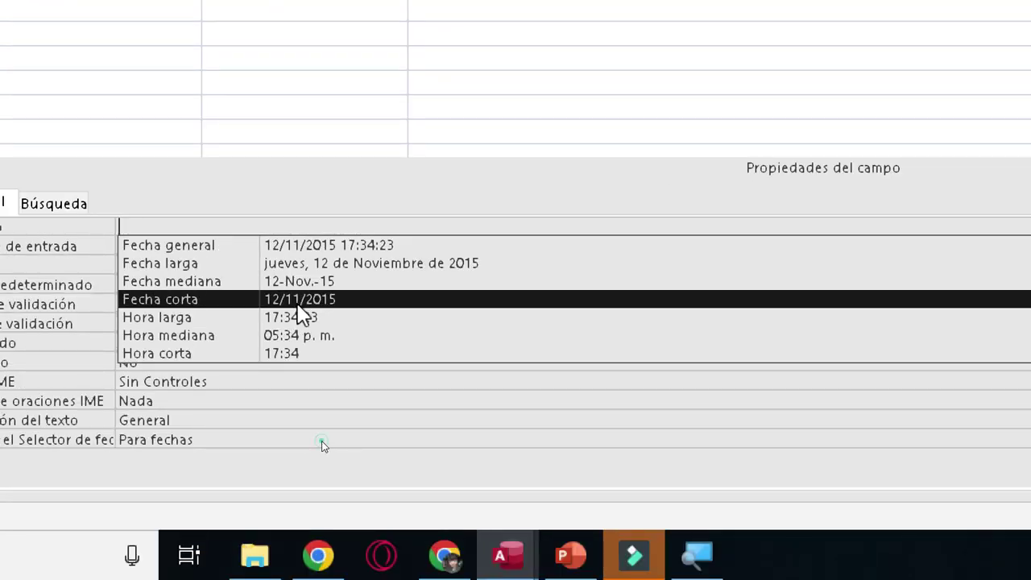
pyautogui.click(294, 300)
pyautogui.click(675, 228)
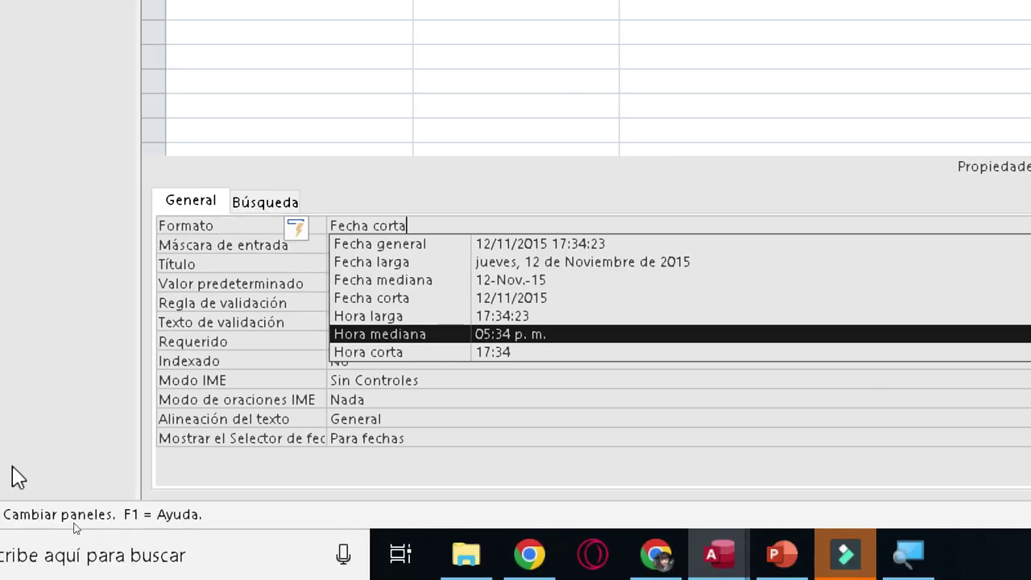
pyautogui.click(432, 354)
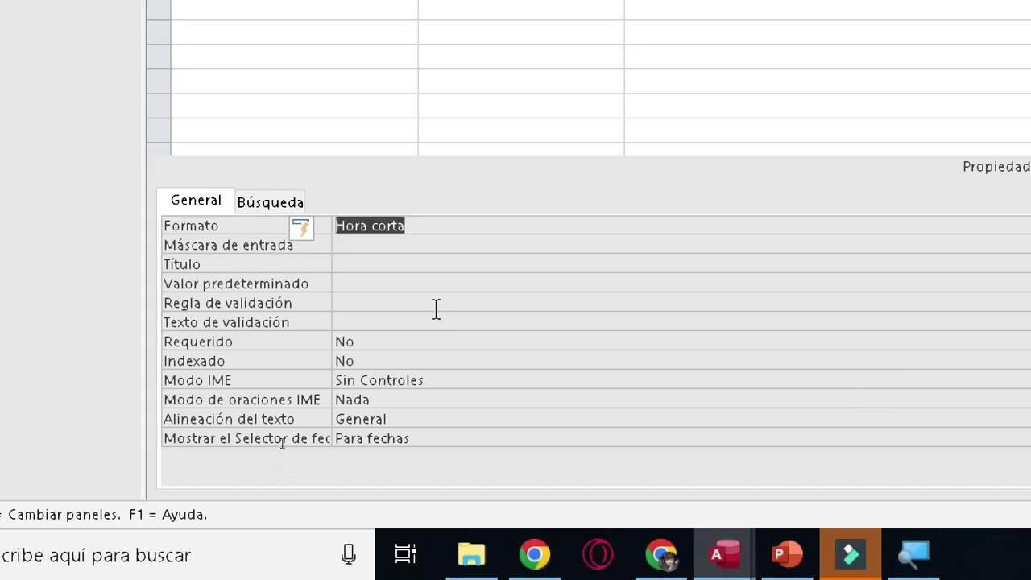
pyautogui.click(376, 246)
pyautogui.write('00:00')
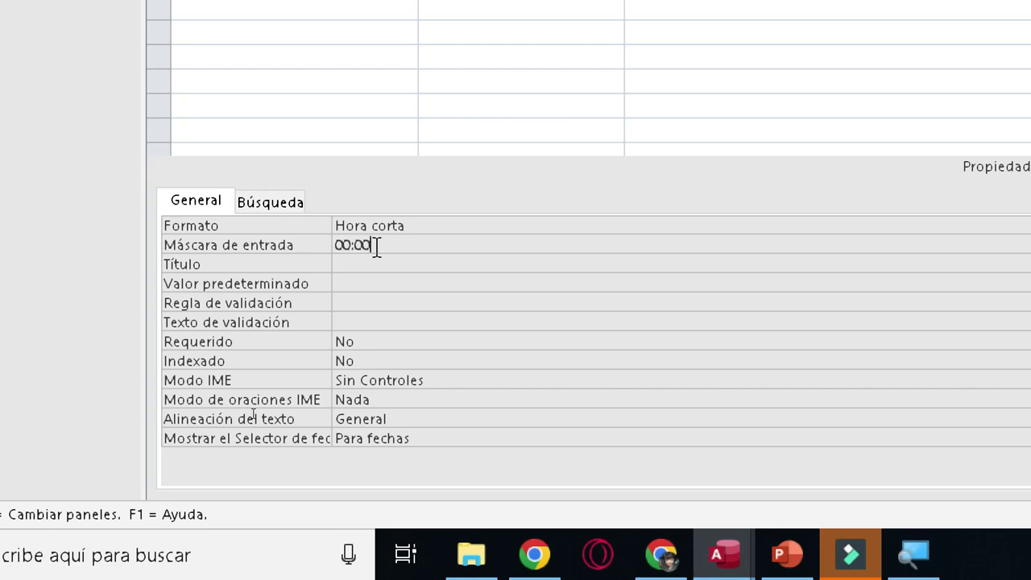
pyautogui.click(411, 265)
pyautogui.click(427, 244)
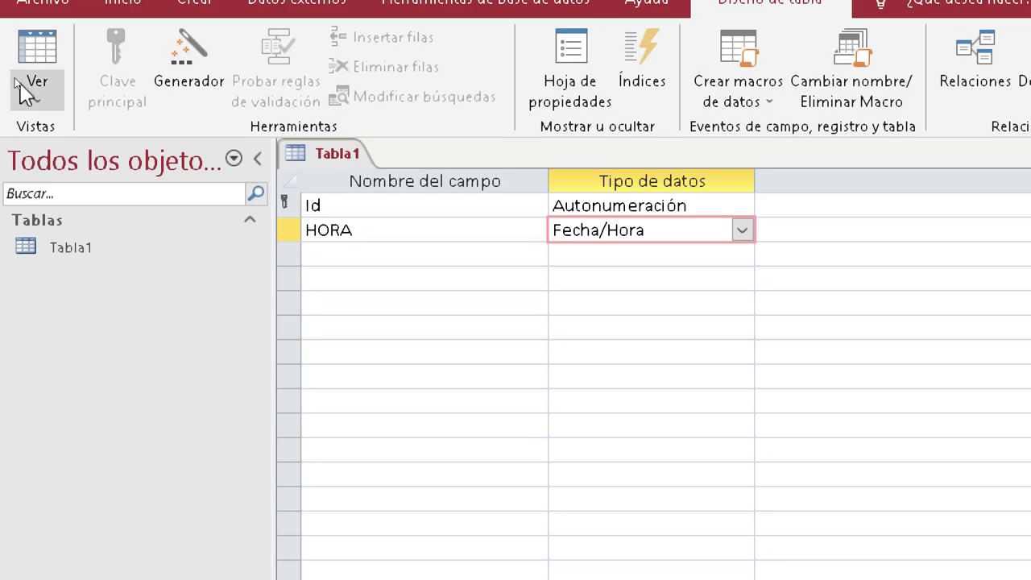
# Save Tabla1 and show it in Datasheet view to check the mask in the new record's HORA cell.
pyautogui.click(32, 85)
pyautogui.click(121, 145)
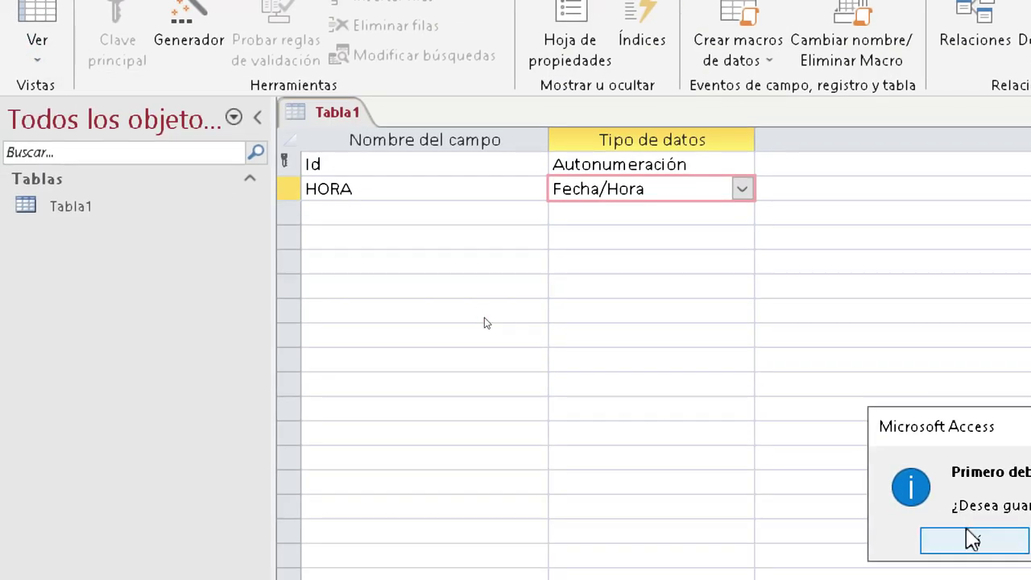
pyautogui.click(962, 576)
pyautogui.click(511, 165)
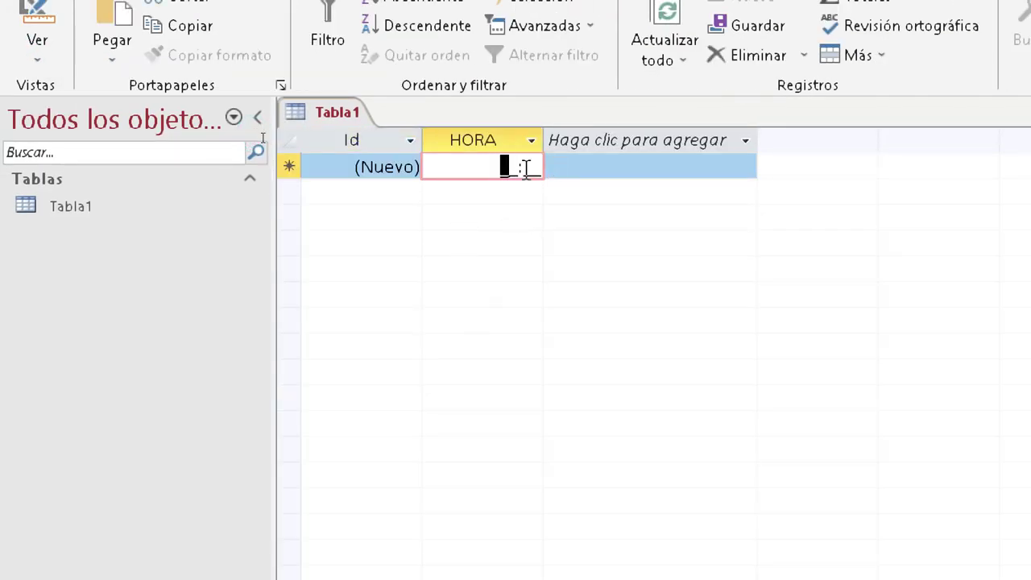
# Return Tabla1 to Design view and set the HORA field's validation rule to #08:00:00# Y #12:00:00#.
pyautogui.click(37, 59)
pyautogui.click(110, 145)
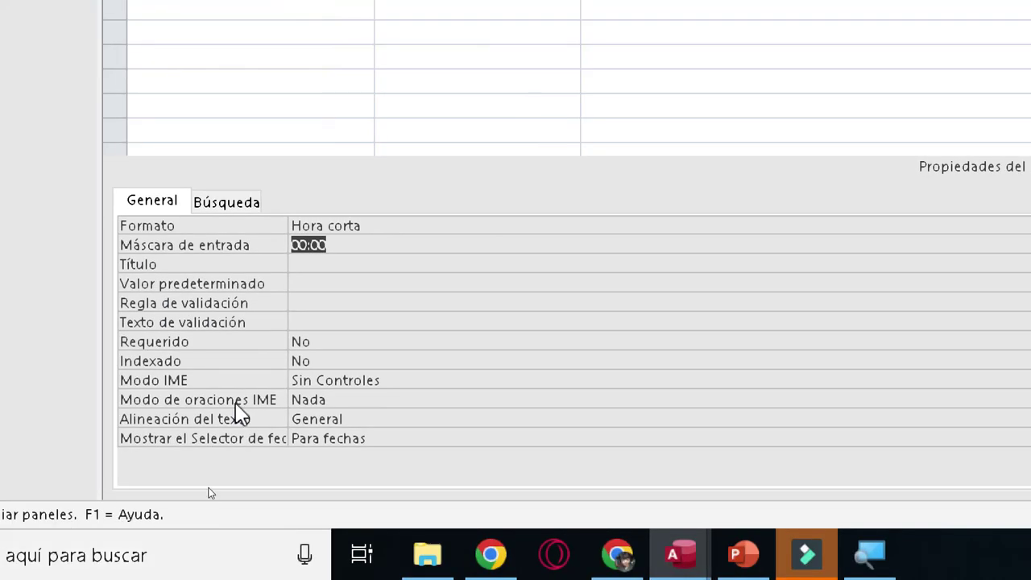
pyautogui.click(317, 303)
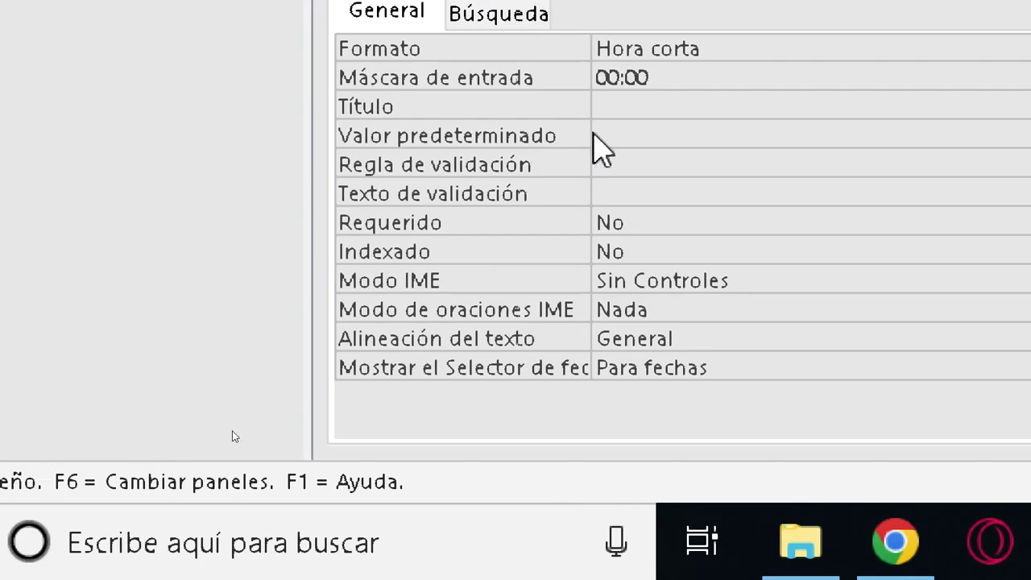
pyautogui.click(293, 284)
pyautogui.click(619, 159)
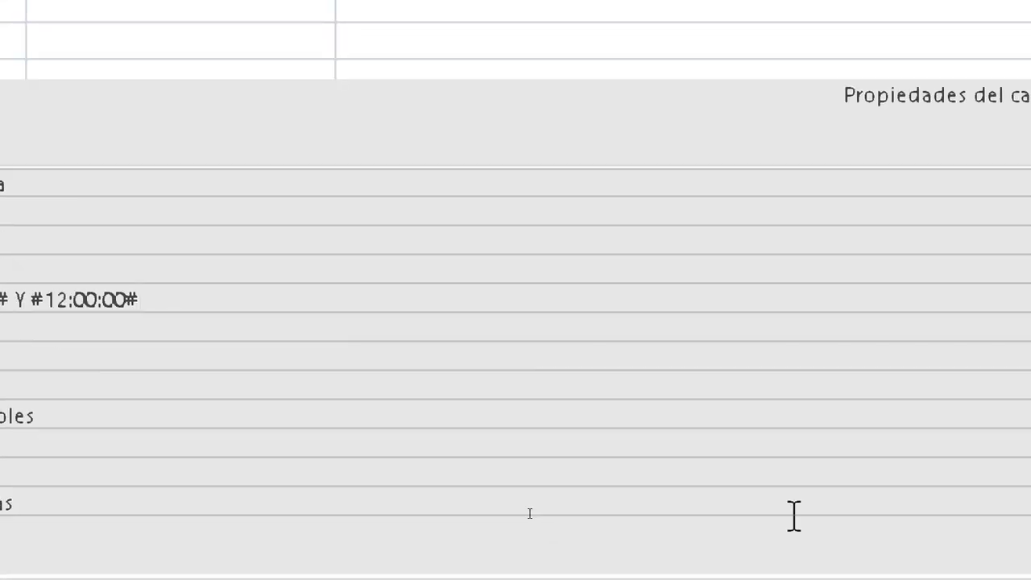
pyautogui.click(606, 416)
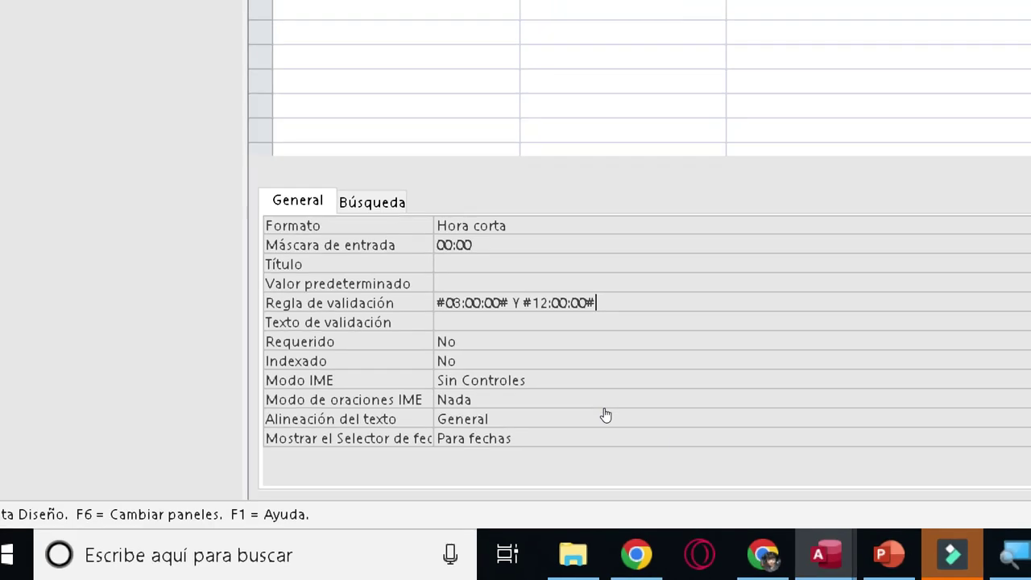
pyautogui.click(604, 413)
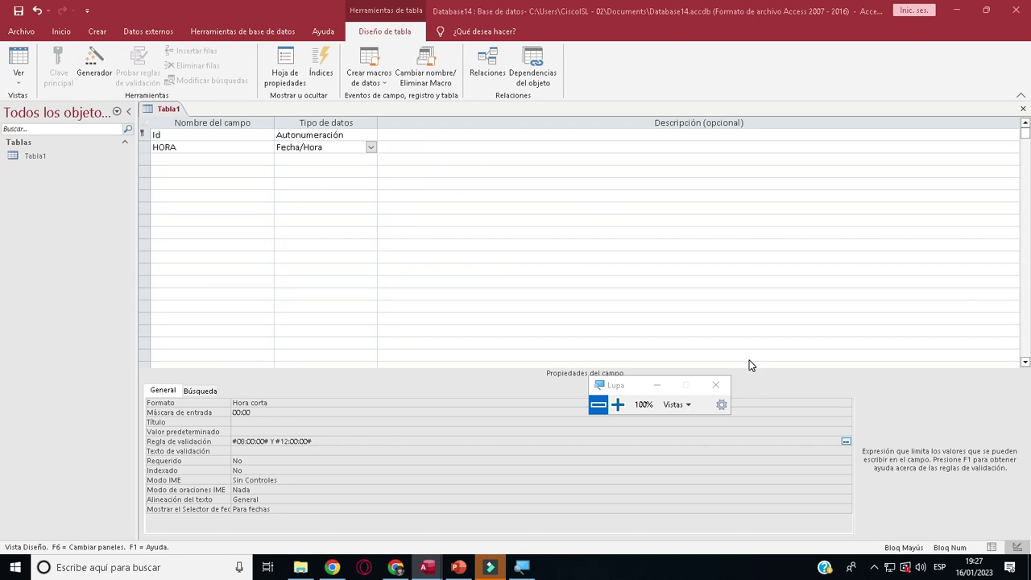
# Save Tabla1 with the HORA field's validation rule and show it in Datasheet view.
pyautogui.click(297, 148)
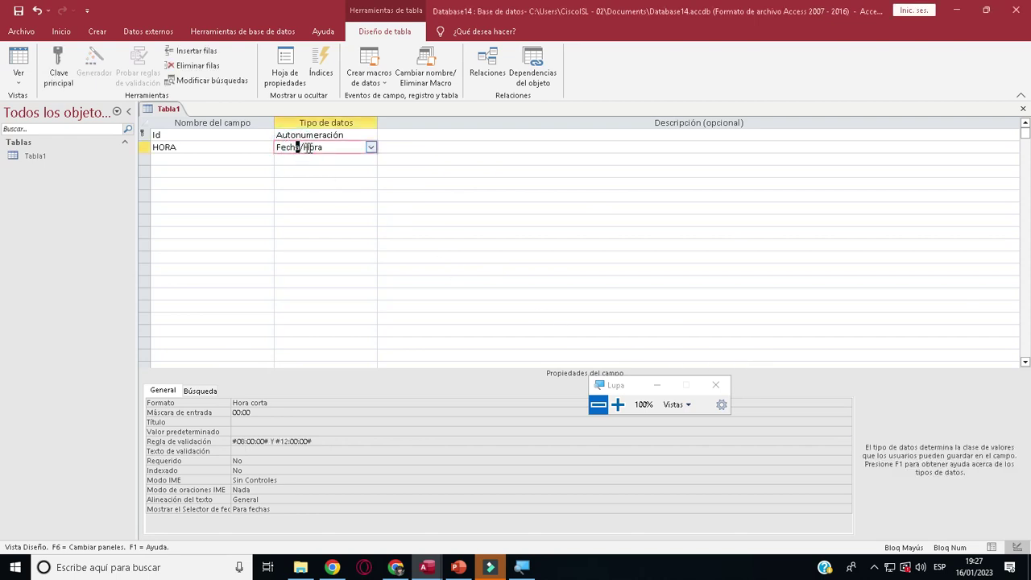
pyautogui.click(13, 85)
pyautogui.click(83, 134)
pyautogui.click(17, 80)
pyautogui.click(61, 102)
pyautogui.click(484, 321)
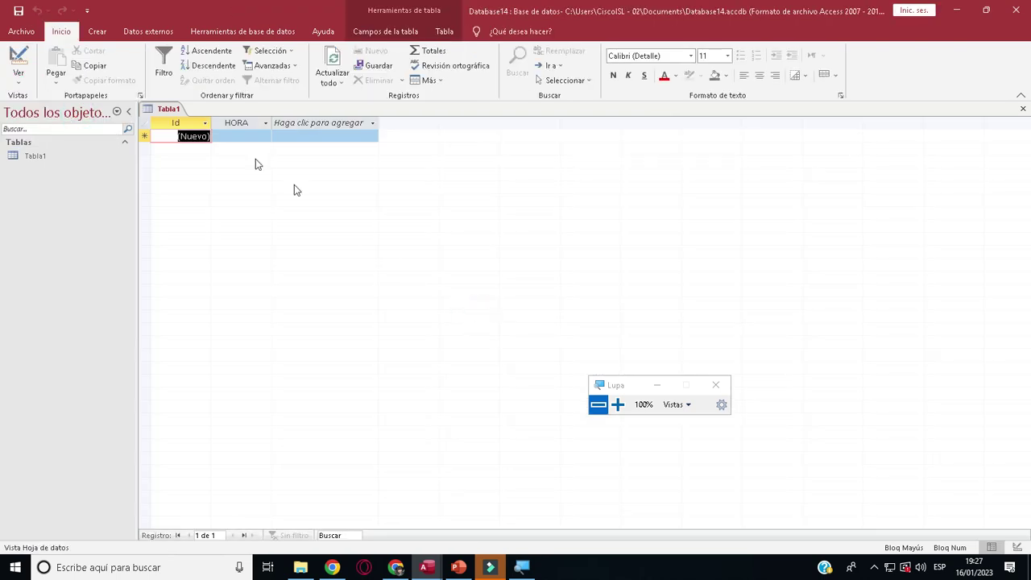
# Magnify the datasheet to 200% and try to enter 09:00 in the new record's HORA cell.
pyautogui.click(231, 136)
pyautogui.click(521, 567)
pyautogui.click(617, 405)
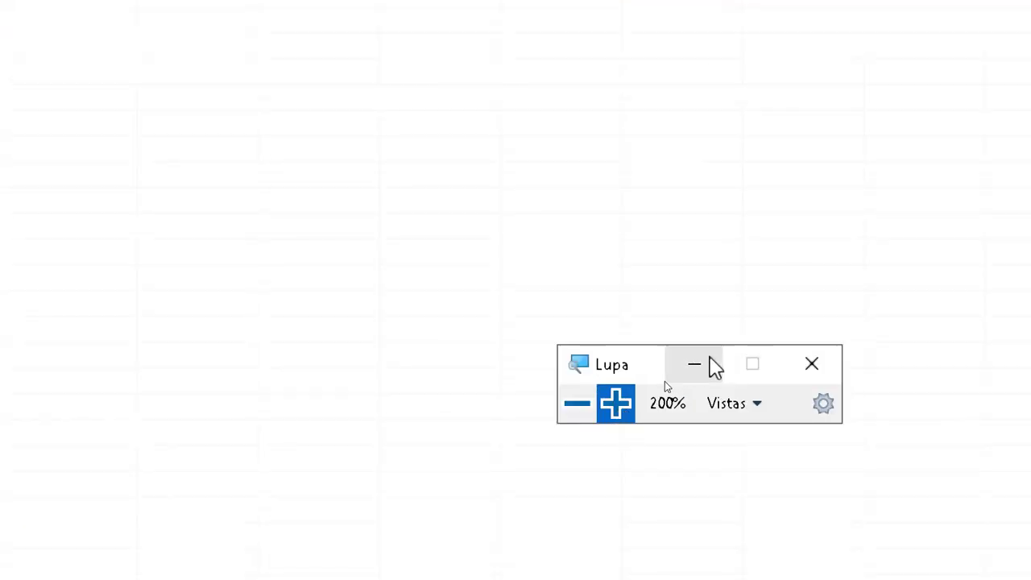
pyautogui.click(657, 385)
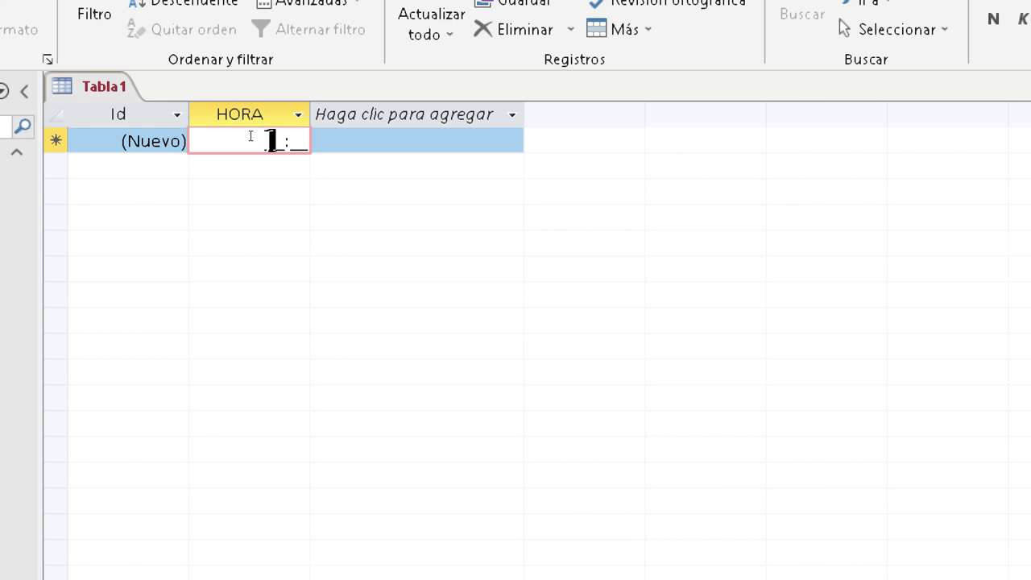
pyautogui.write('5')
pyautogui.write('9:')
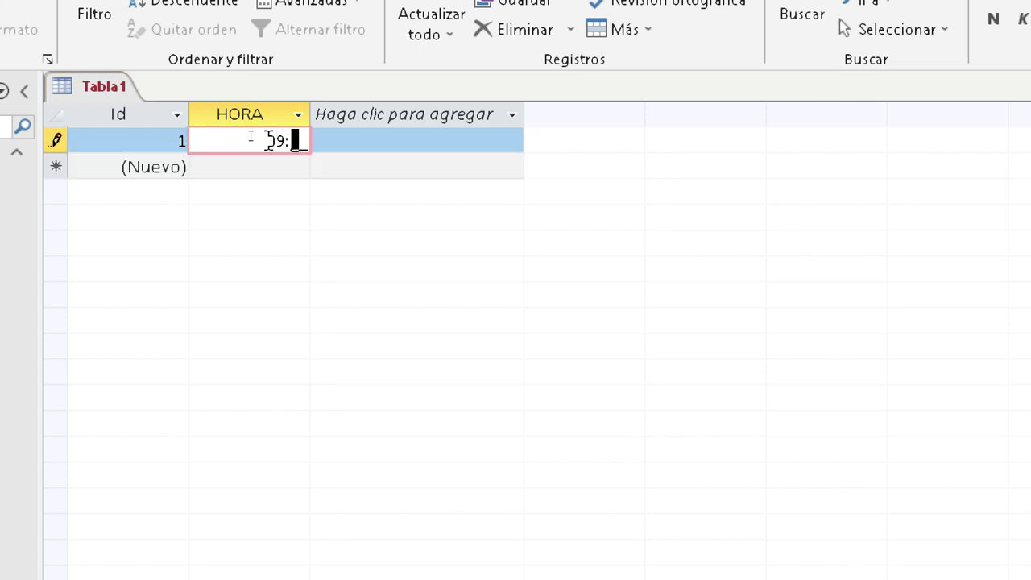
pyautogui.write('00')
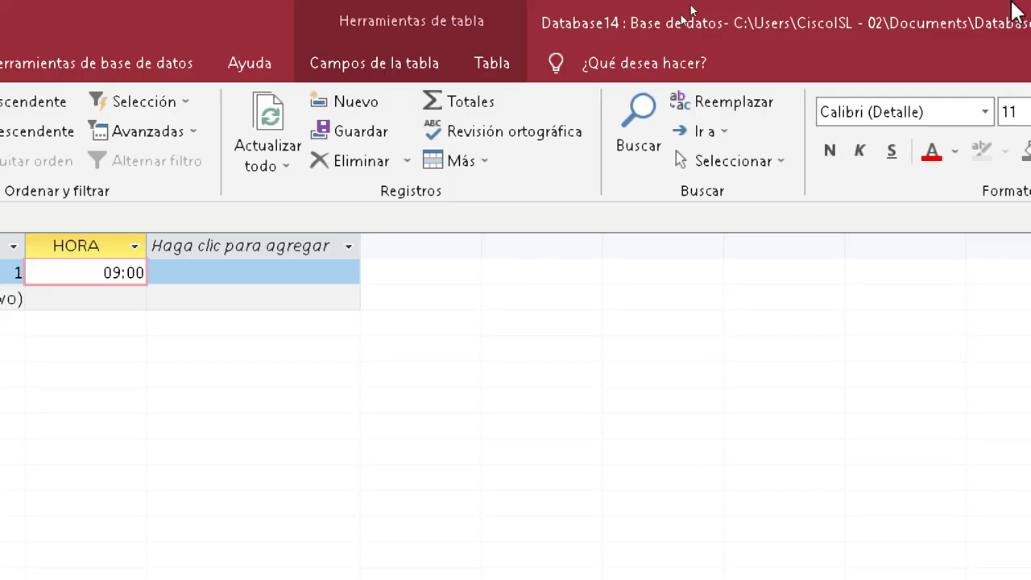
pyautogui.click(217, 266)
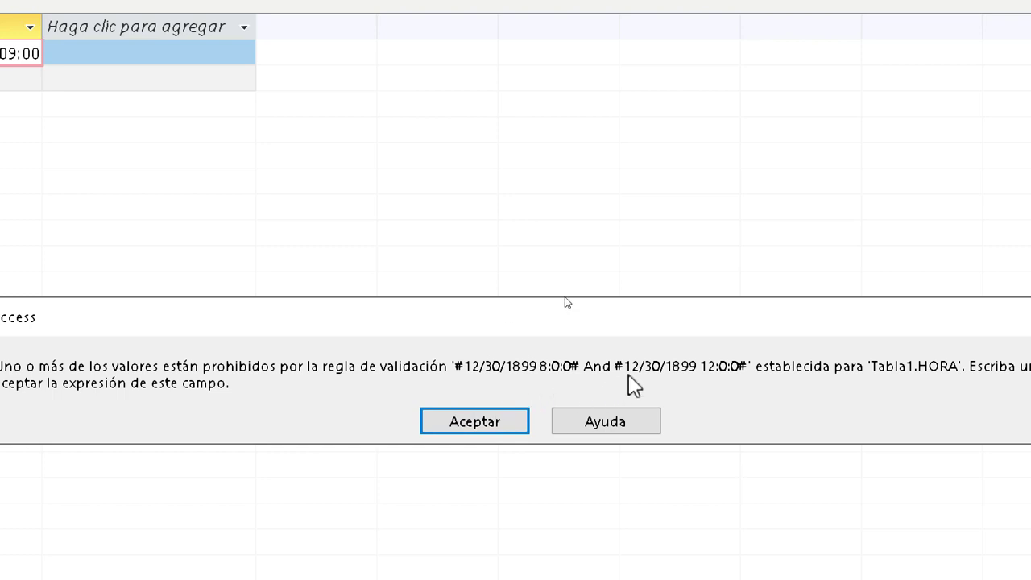
pyautogui.click(488, 422)
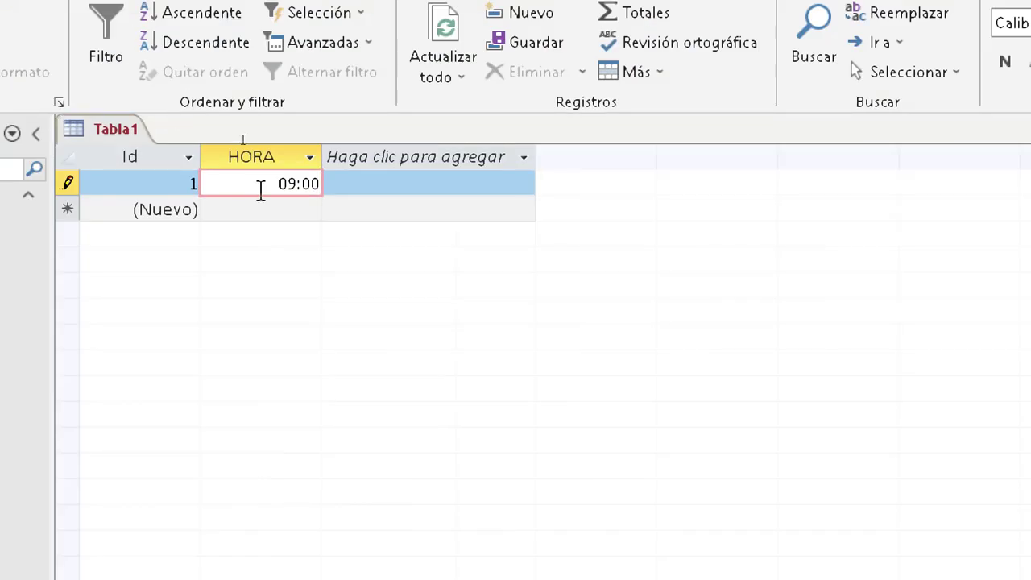
# Try to switch Tabla1 to Design view while the new record with 09:00 is still unsaved.
pyautogui.moveTo(283, 185); pyautogui.dragTo(343, 179)
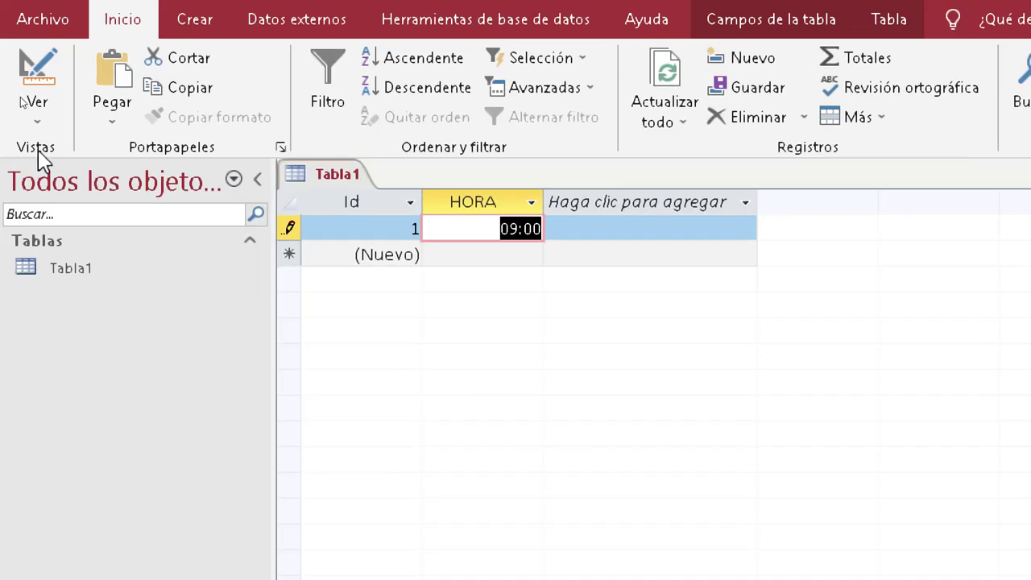
pyautogui.click(37, 80)
pyautogui.click(119, 227)
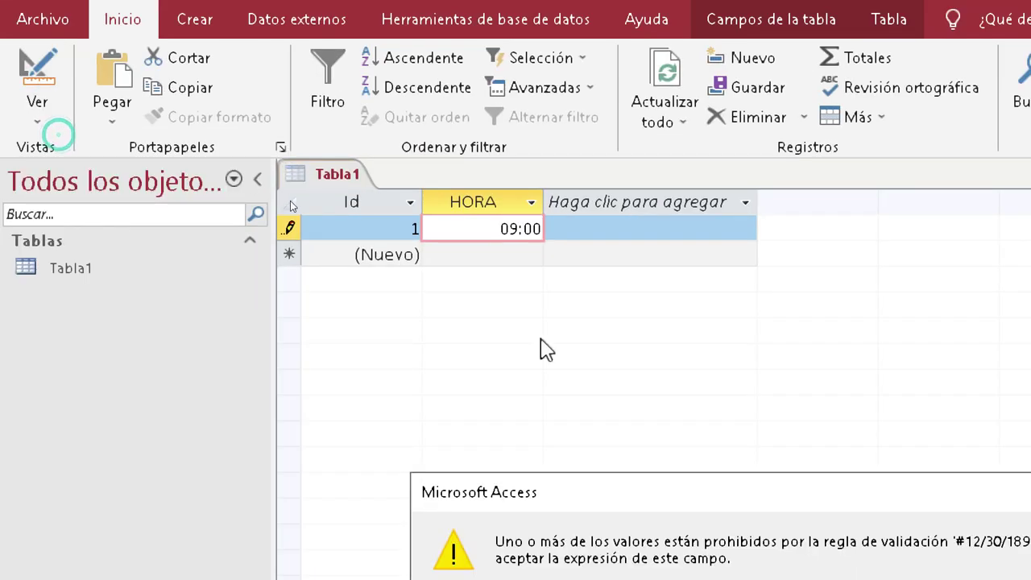
pyautogui.click(769, 398)
pyautogui.click(12, 120)
pyautogui.click(47, 166)
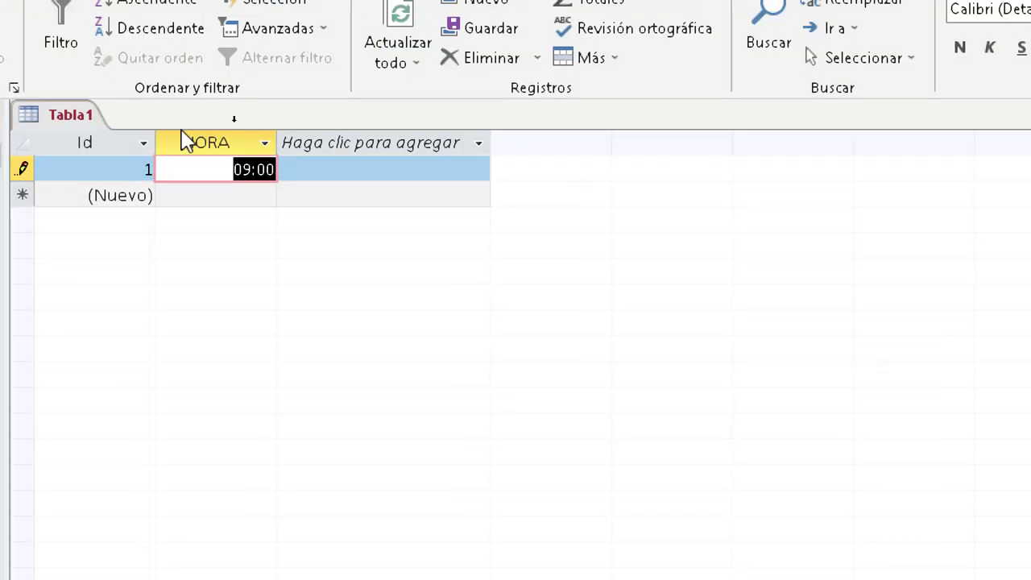
# Try to replace the unsaved record's HORA value with 00:00.
pyautogui.click(253, 169)
pyautogui.moveTo(253, 168); pyautogui.dragTo(306, 172)
pyautogui.press('BackSpace')
pyautogui.write('00:00')
pyautogui.click(307, 172)
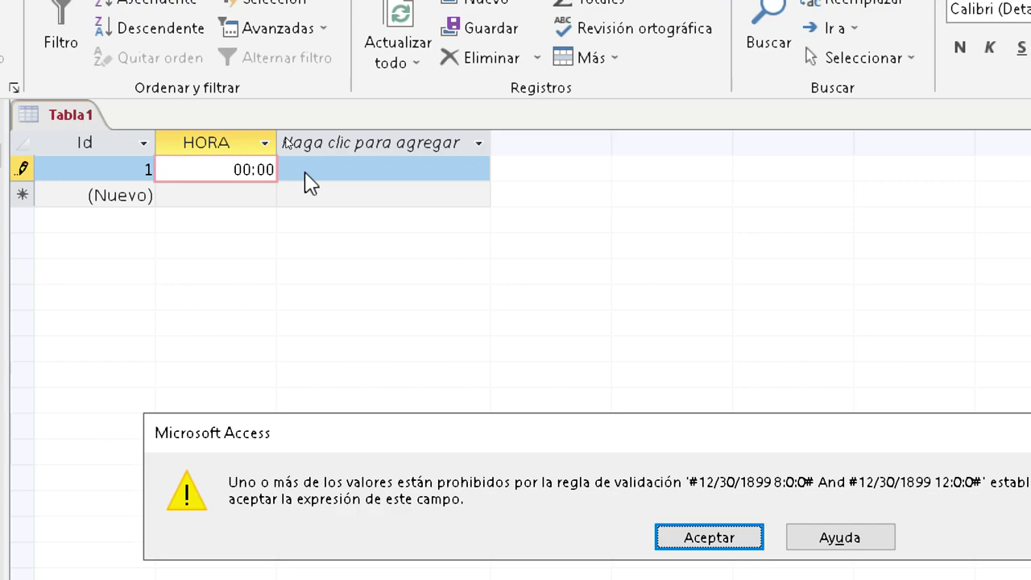
pyautogui.click(746, 546)
pyautogui.click(278, 246)
pyautogui.click(701, 387)
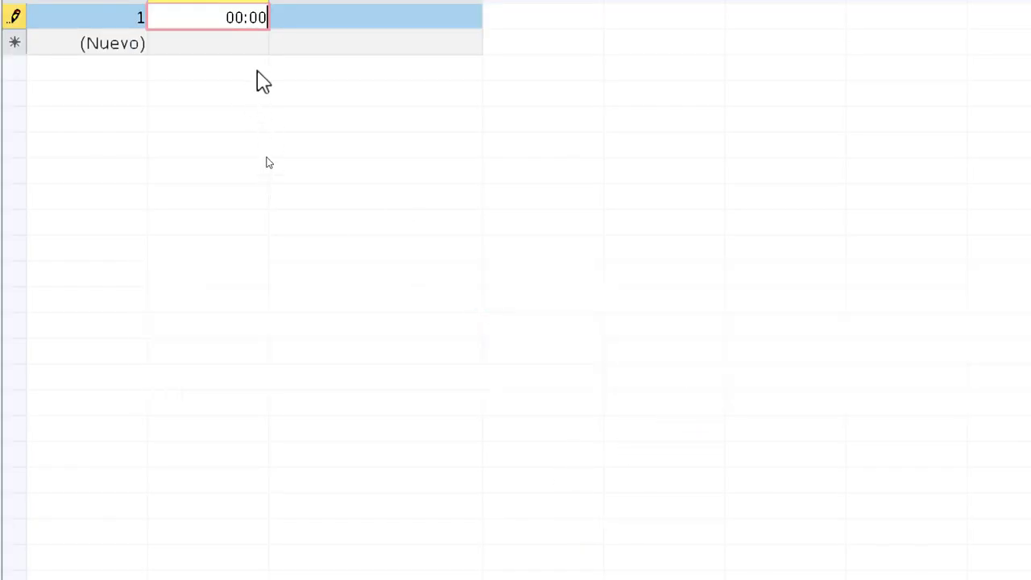
# Try to leave the HORA cell by selecting the whole unsaved record or the Id column.
pyautogui.click(287, 225)
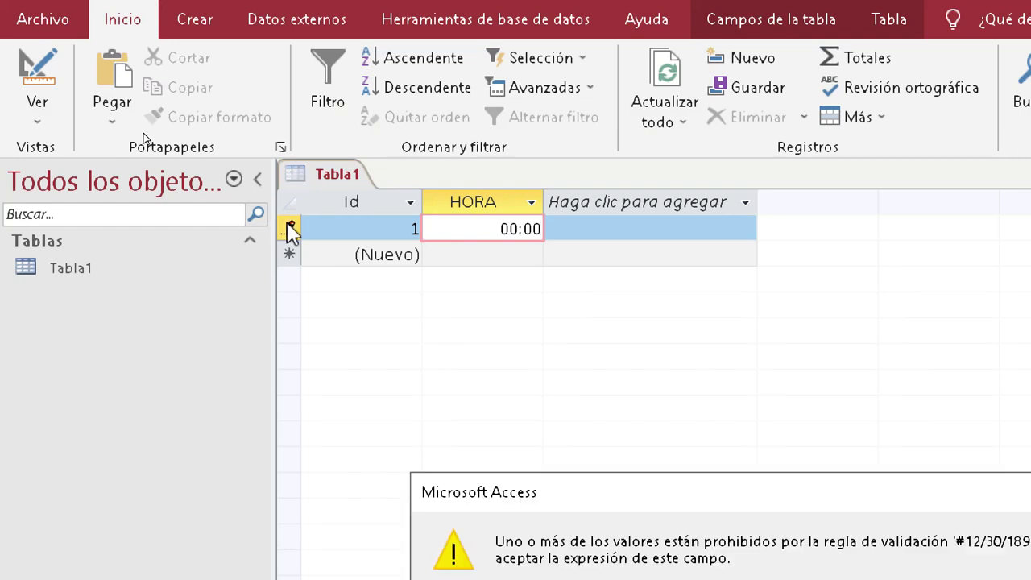
pyautogui.click(658, 359)
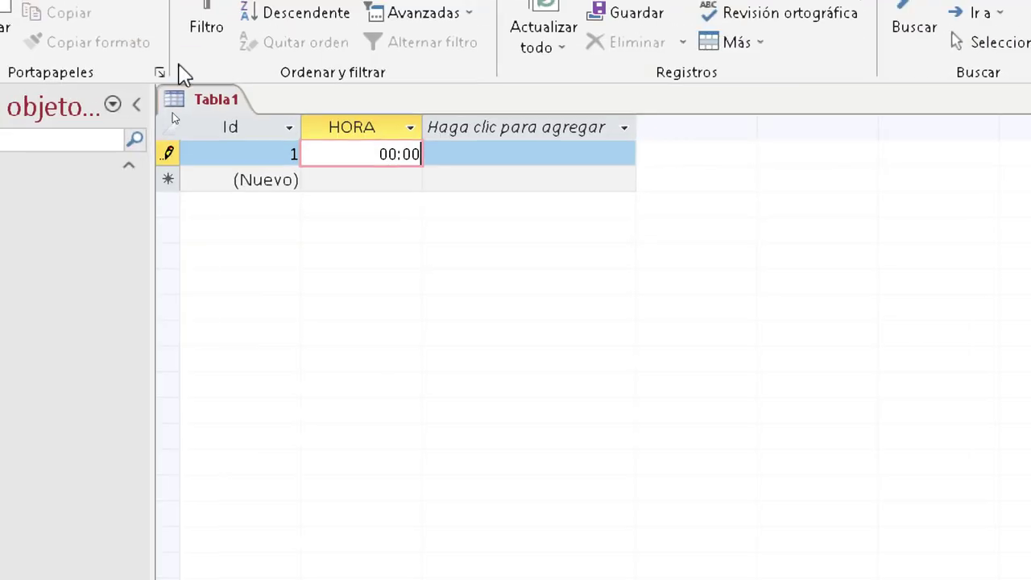
pyautogui.rightClick(379, 151)
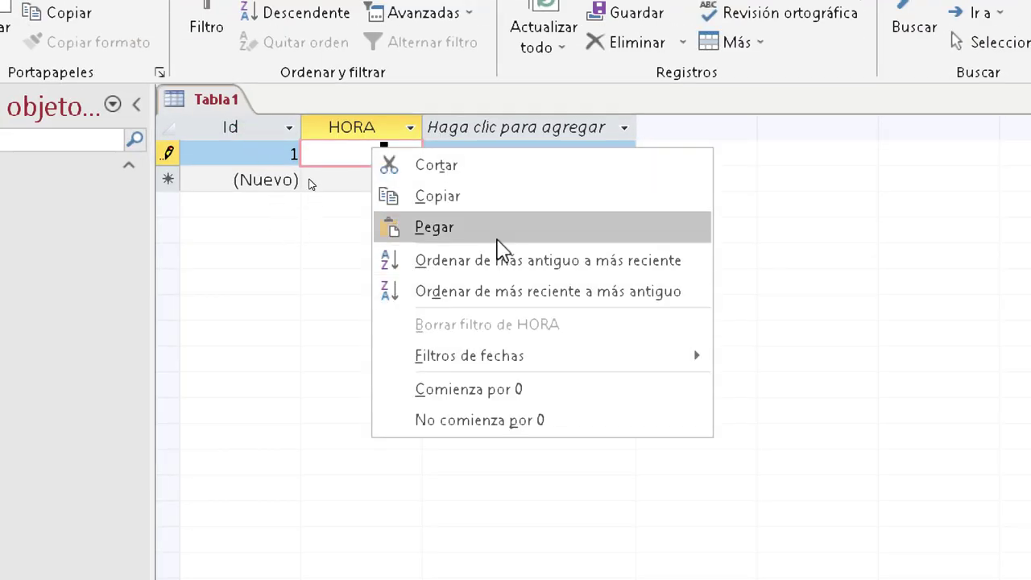
pyautogui.click(233, 126)
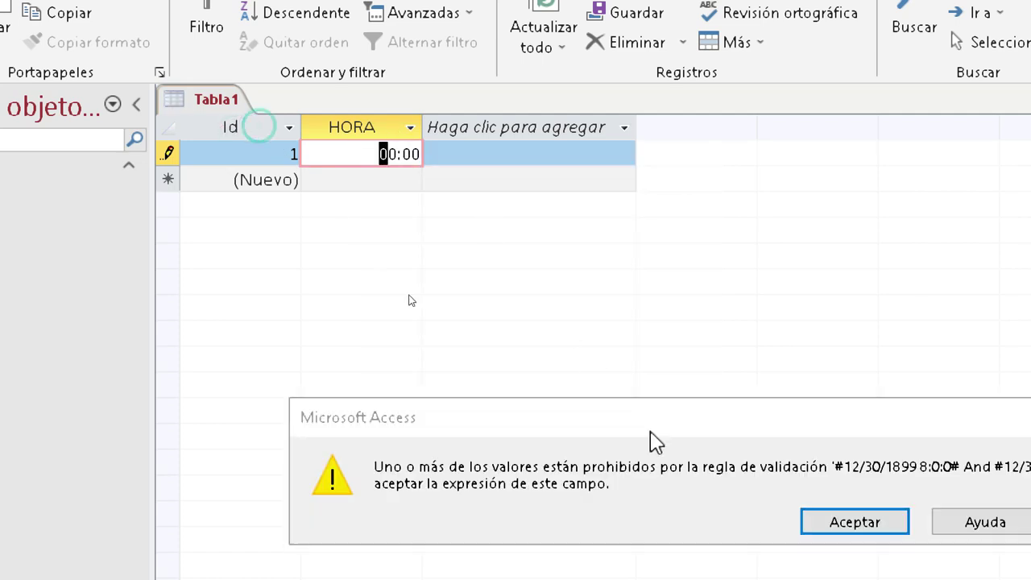
pyautogui.click(890, 527)
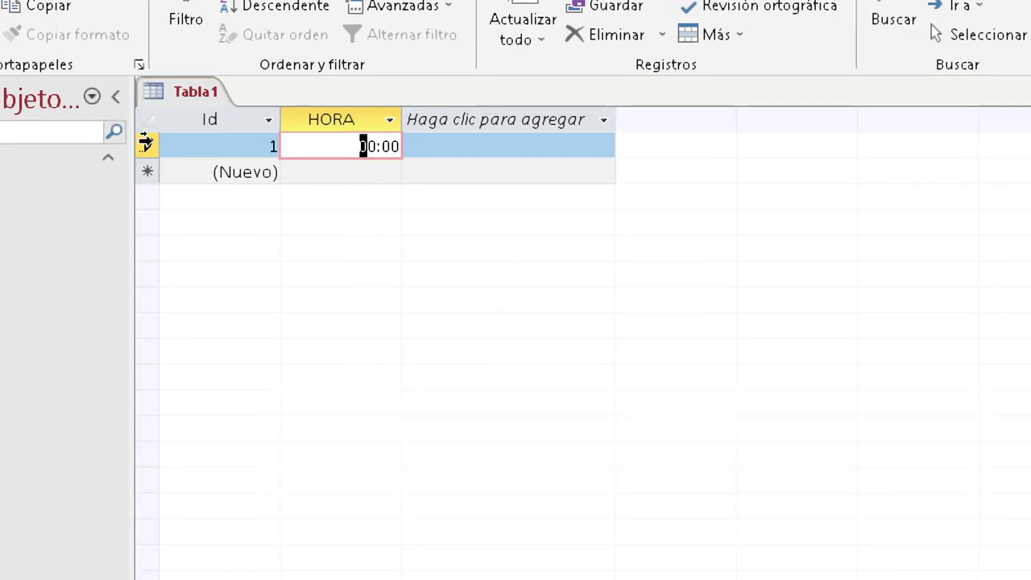
pyautogui.click(829, 520)
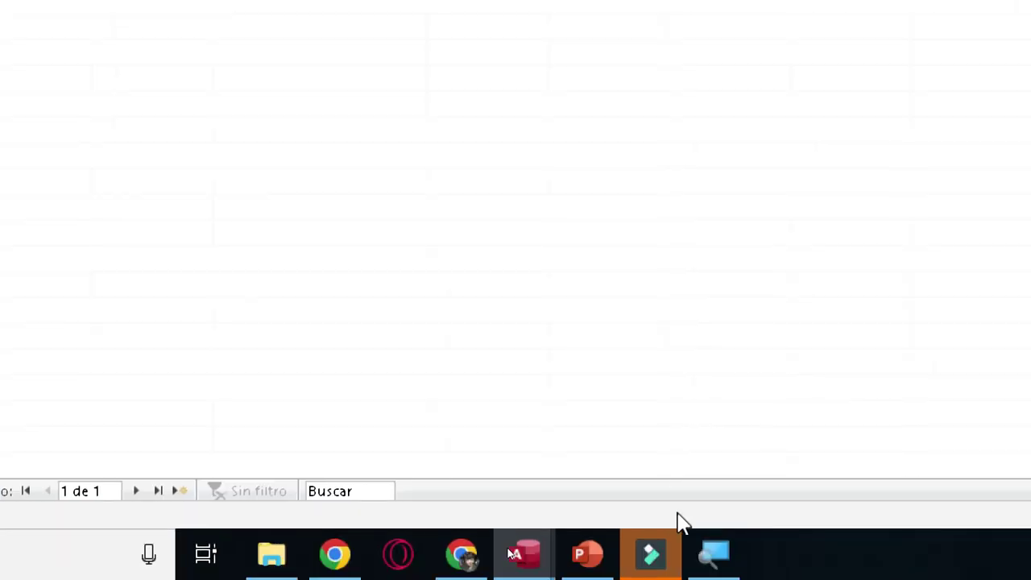
# Reset the magnification to 100%, close the magnifier and discard the unsaved record in Tabla1.
pyautogui.click(704, 557)
pyautogui.click(591, 407)
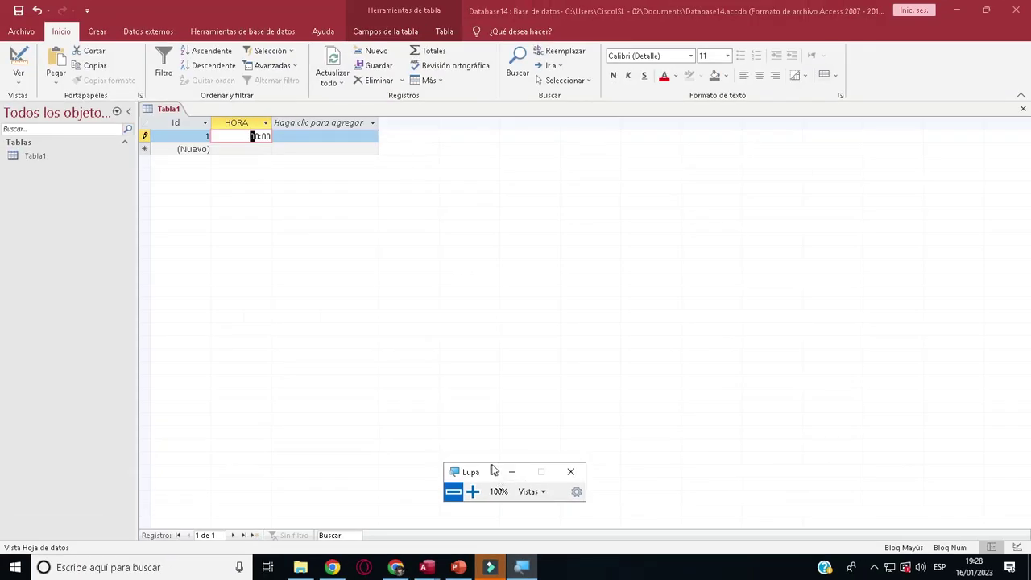
pyautogui.press('super+Escape')
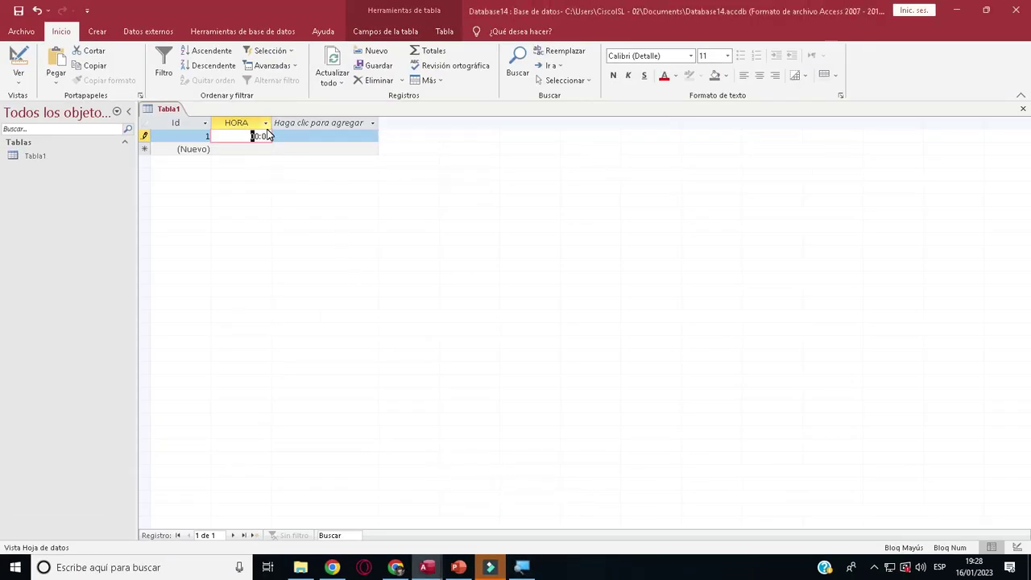
pyautogui.press('Escape')
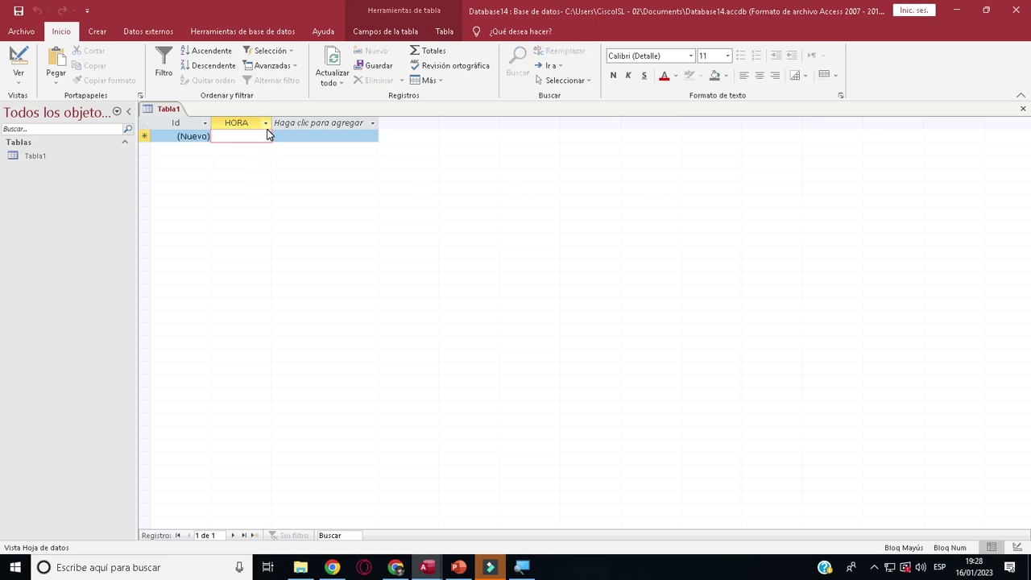
pyautogui.click(373, 168)
# Return Tabla1 to Design view and magnify the HORA field's validation rule to examine it.
pyautogui.click(17, 76)
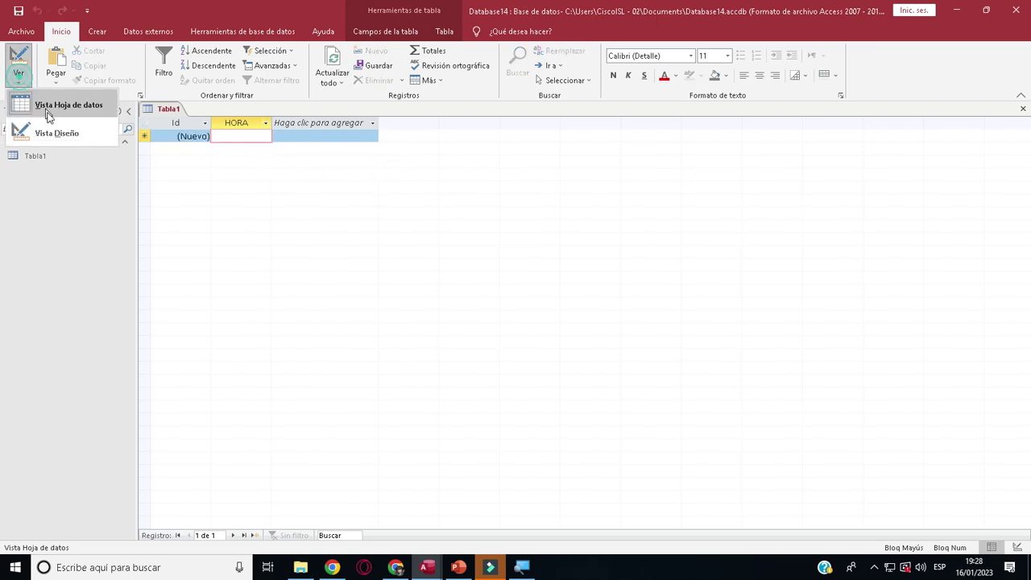
pyautogui.click(55, 133)
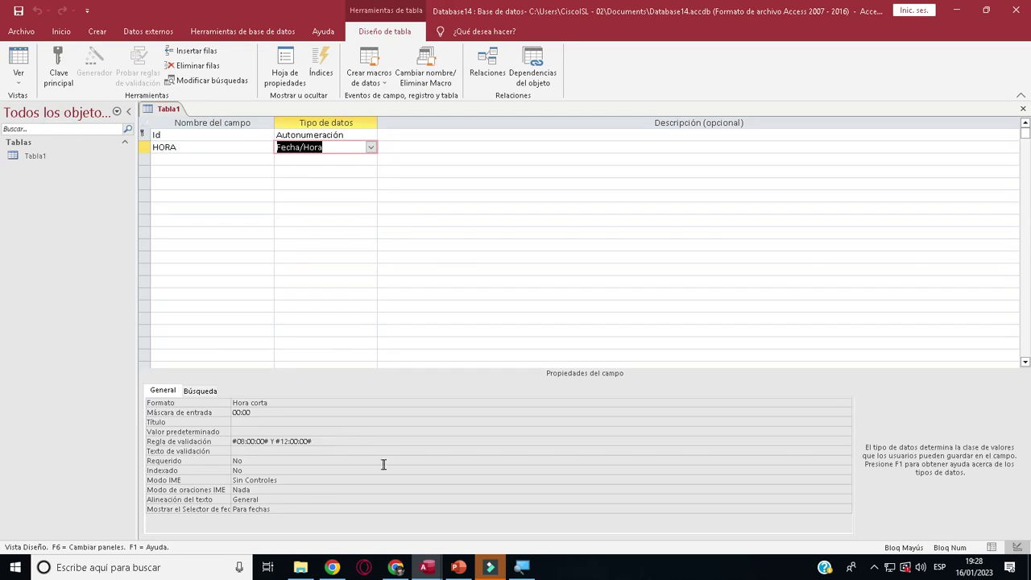
pyautogui.click(522, 567)
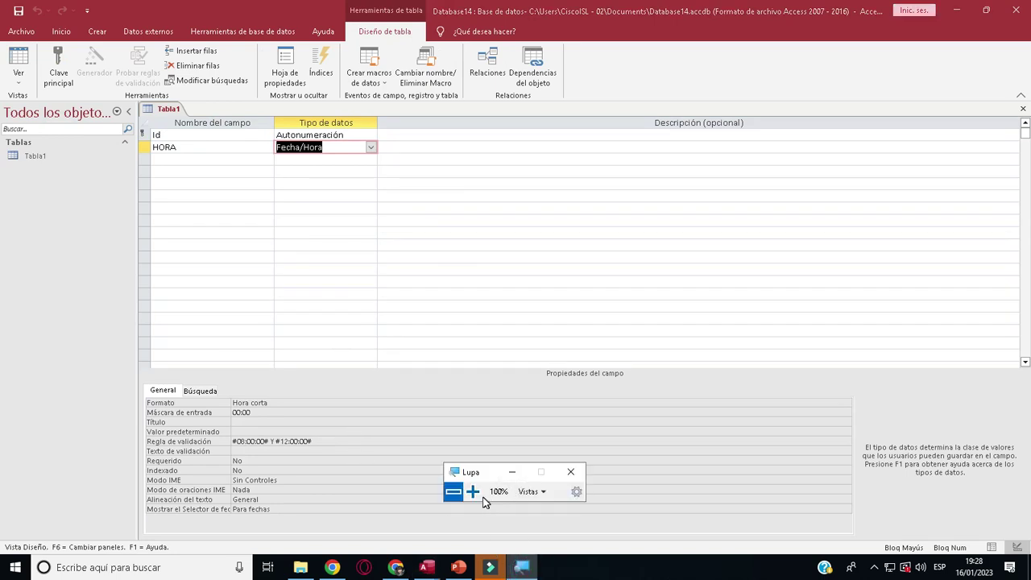
pyautogui.click(473, 491)
pyautogui.click(512, 473)
pyautogui.click(315, 444)
pyautogui.click(661, 553)
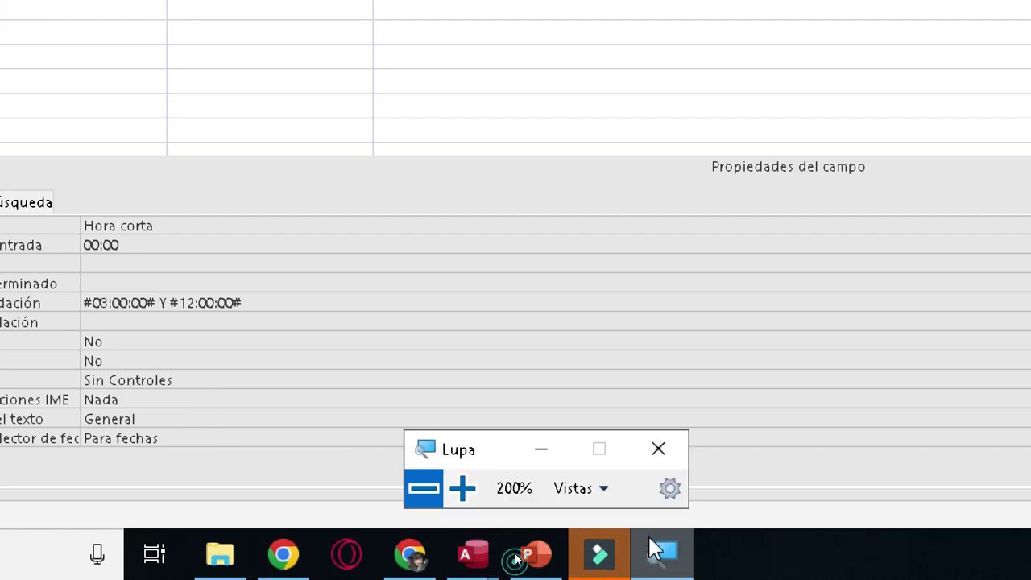
pyautogui.click(449, 488)
pyautogui.click(461, 357)
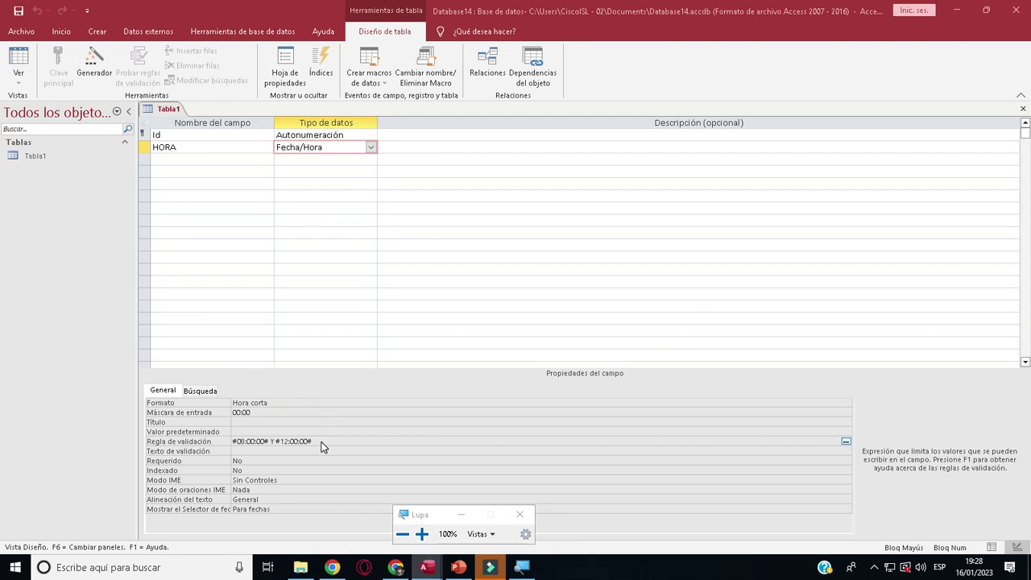
# Set the HORA field's validation rule to Entre #08:00:00# Y #12:00:00# O Entre #14:00:00# Y #19:00:00#.
pyautogui.moveTo(322, 442); pyautogui.dragTo(229, 445)
pyautogui.press('Delete')
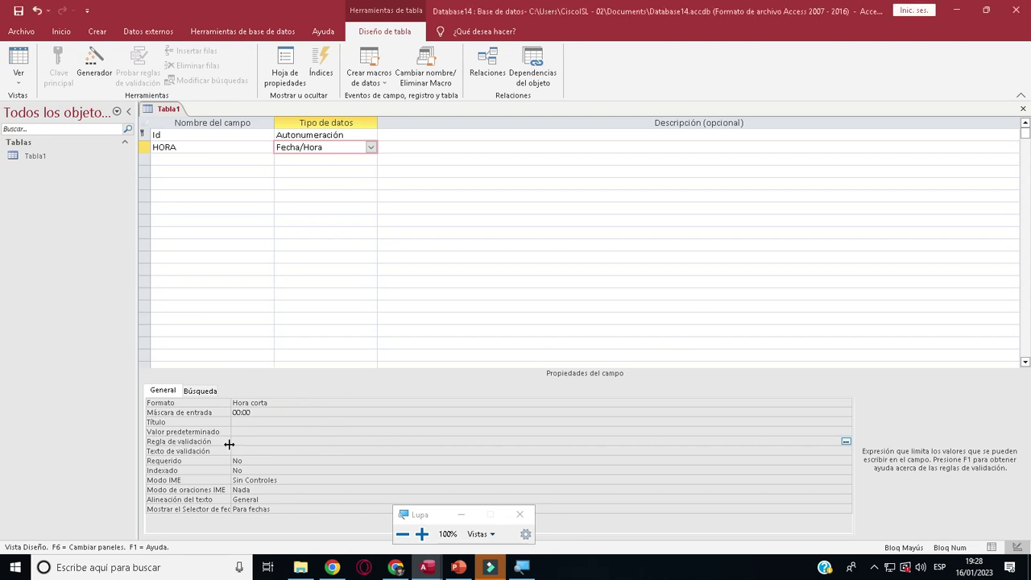
pyautogui.write('Entre #08:00:00# Y #12:00:00# O Entre #14:00:00# Y #19:00:00#')
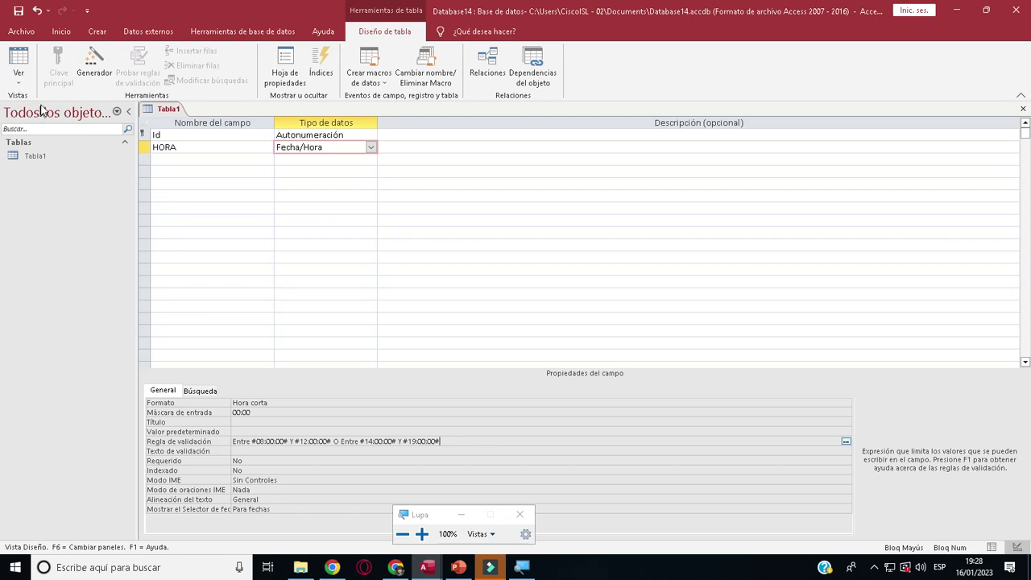
# Save Tabla1 with the new validation rule and show it in Datasheet view.
pyautogui.click(18, 74)
pyautogui.click(45, 102)
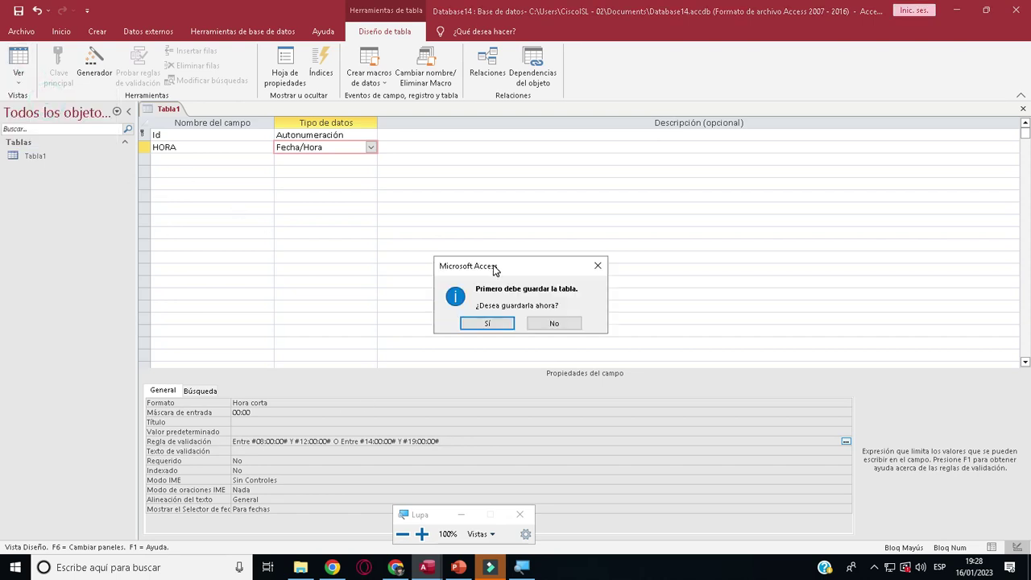
pyautogui.click(487, 323)
# Add a record with HORA 09:00 to test the validation rule, and return Tabla1 to Design view.
pyautogui.click(246, 140)
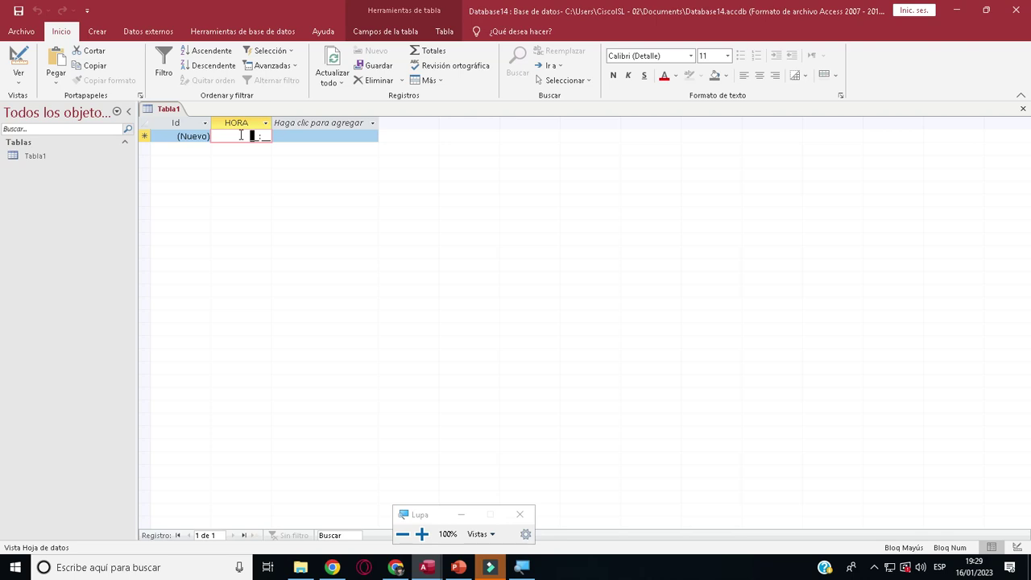
pyautogui.write('09:')
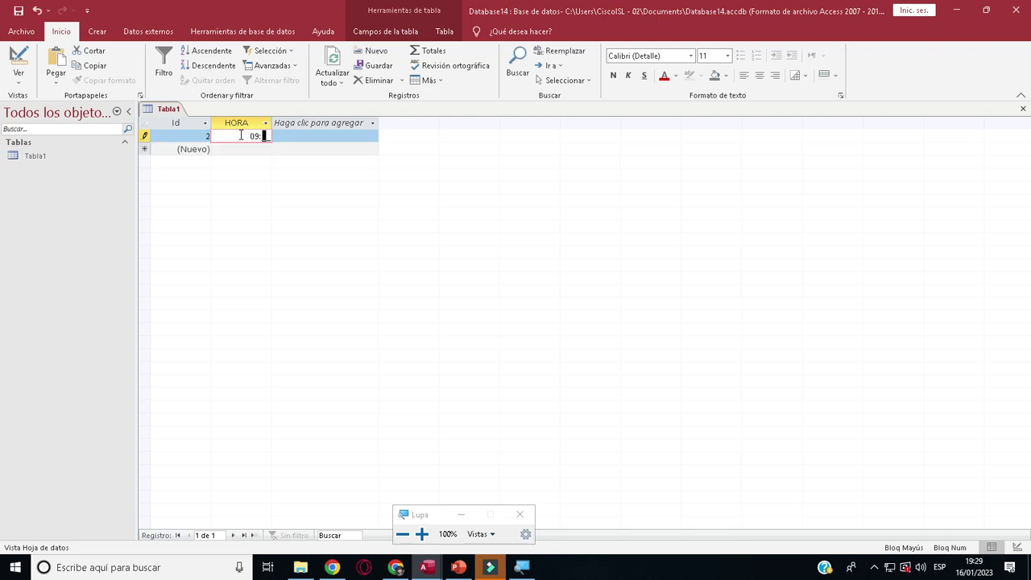
pyautogui.write('00')
pyautogui.click(262, 149)
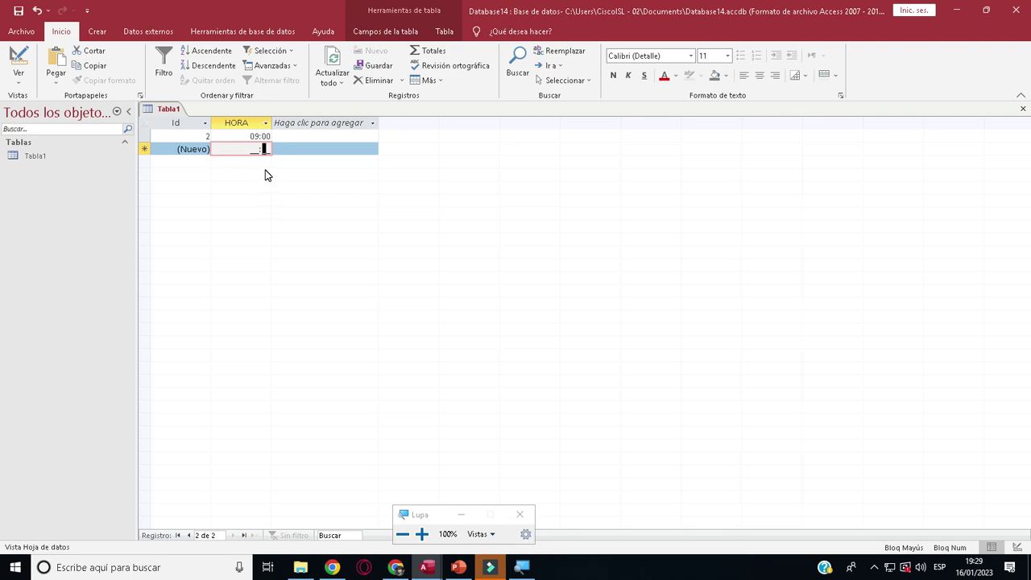
pyautogui.click(19, 76)
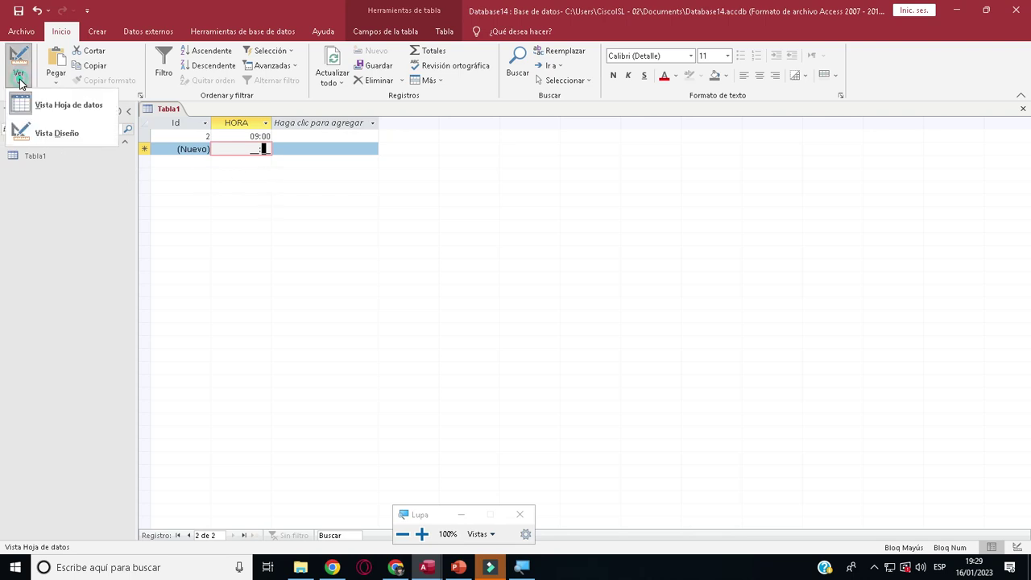
pyautogui.click(40, 133)
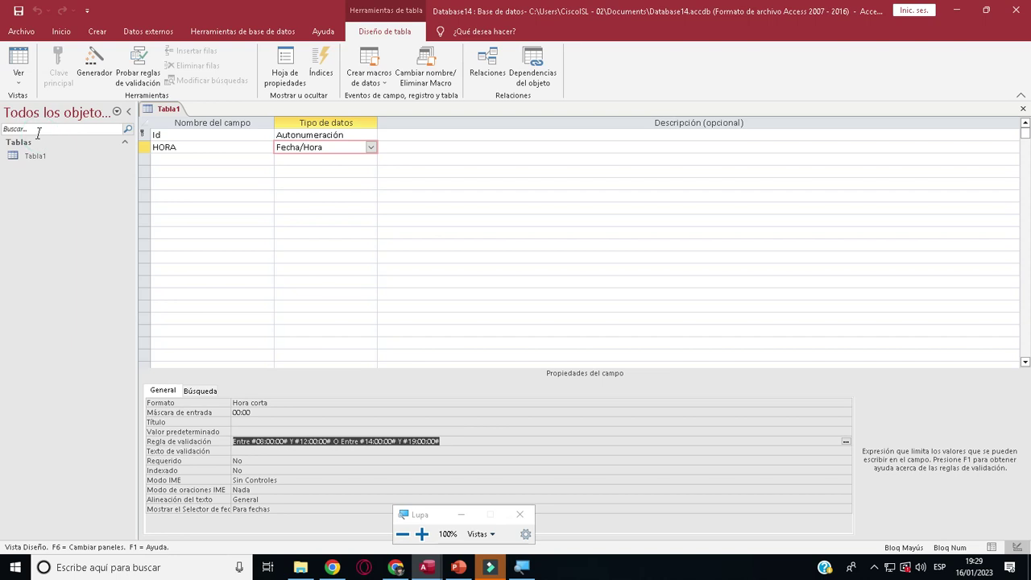
# Magnify the screen to 300% and examine the 08:00 to 12:00 and 14:00 to 19:00 intervals in the HORA field's validation rule.
pyautogui.click(159, 568)
pyautogui.write('L')
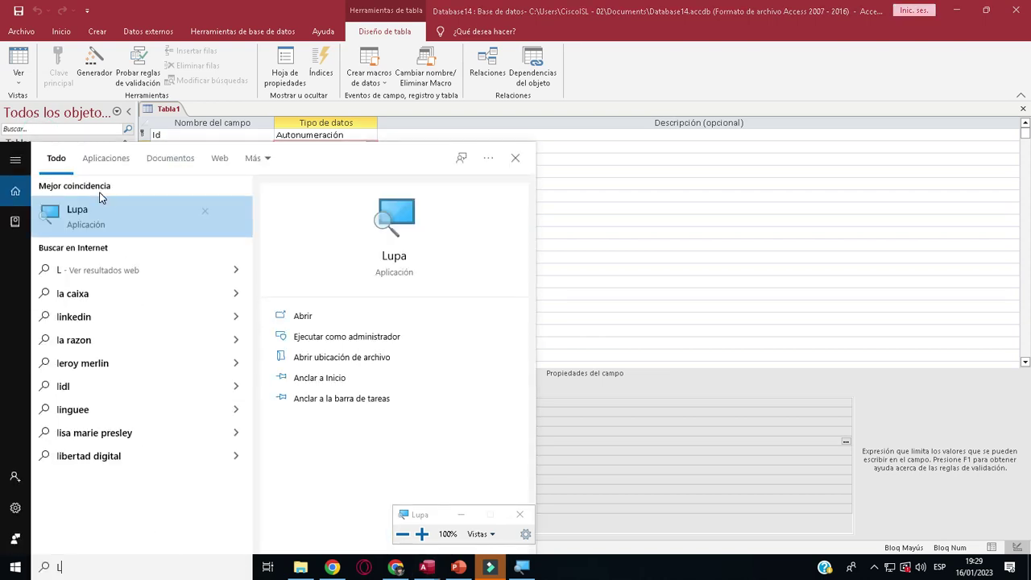
pyautogui.click(421, 534)
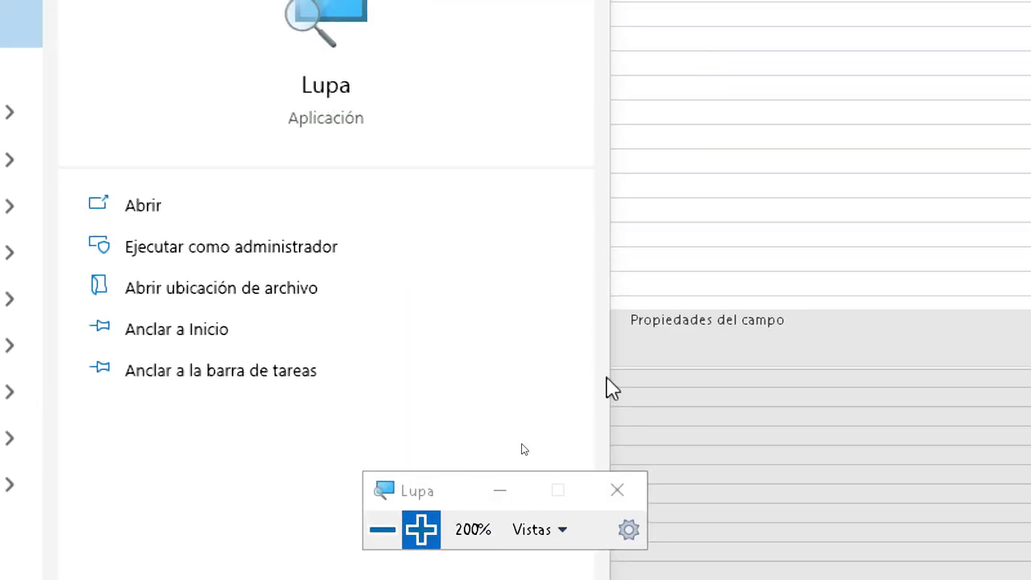
pyautogui.click(421, 532)
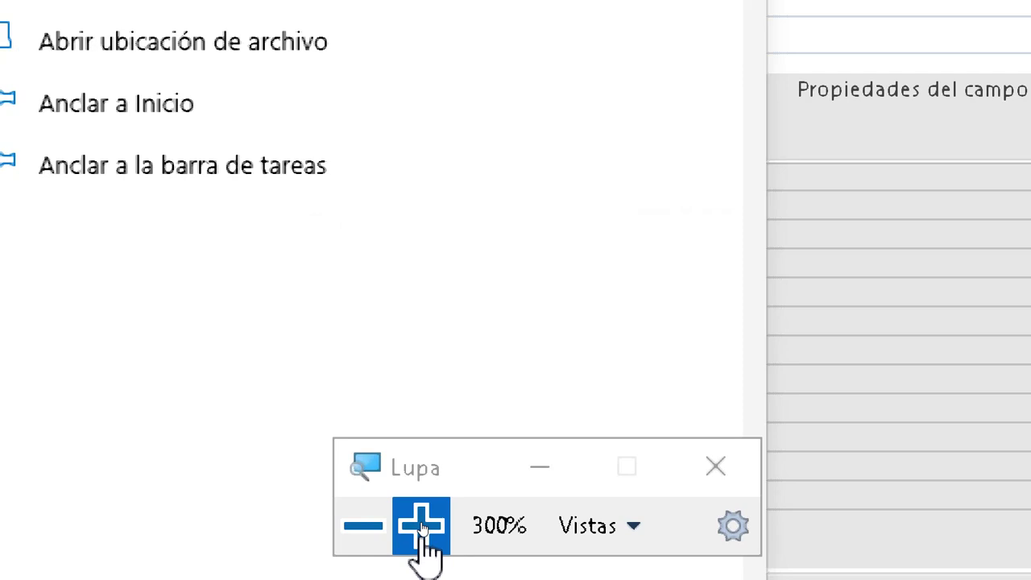
pyautogui.click(541, 467)
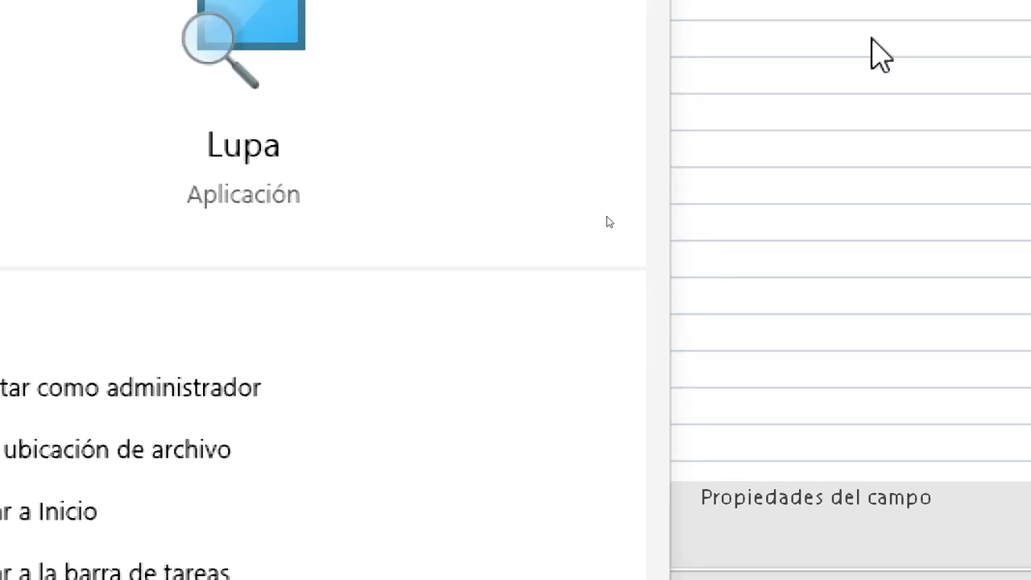
pyautogui.click(563, 109)
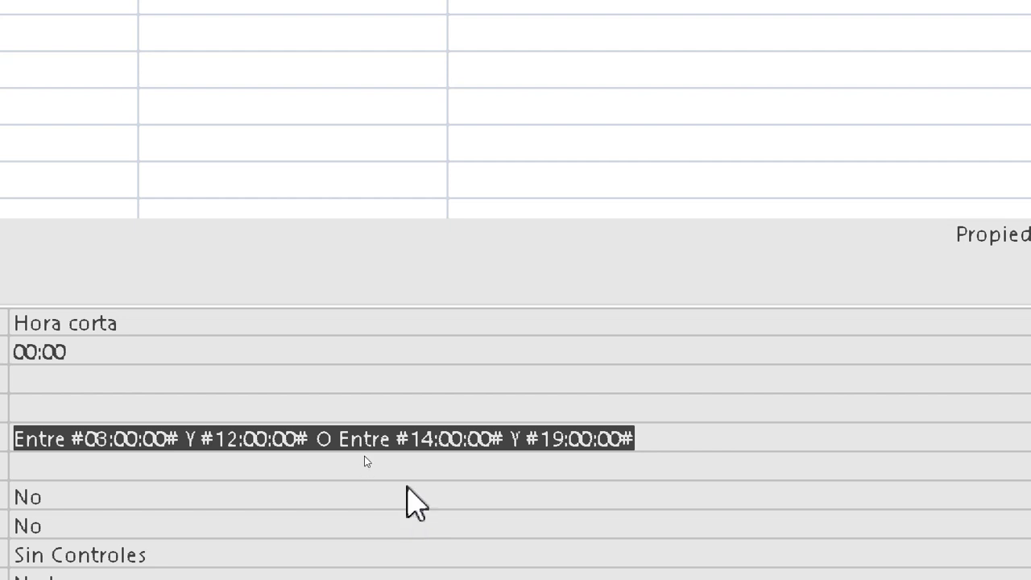
pyautogui.click(398, 439)
pyautogui.click(172, 444)
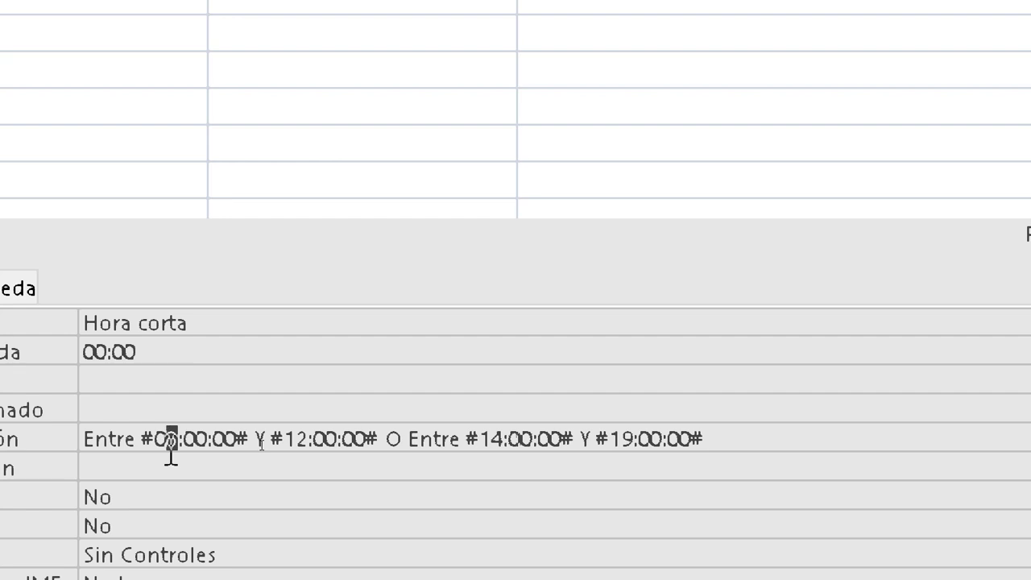
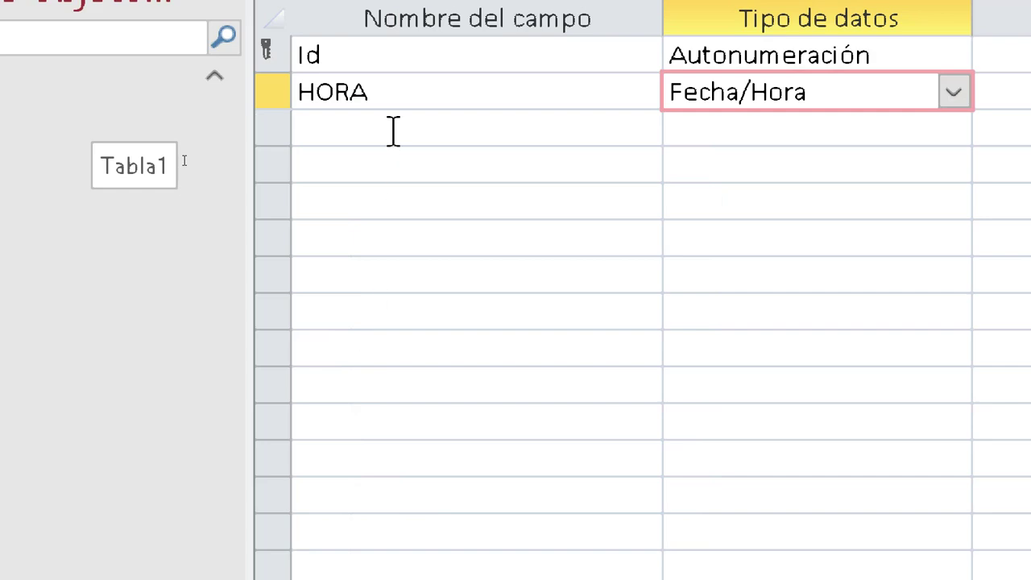
# Add a field named PESO below HORA in Tabla1 with the data type Número.
pyautogui.click(537, 332)
pyautogui.write('PESO')
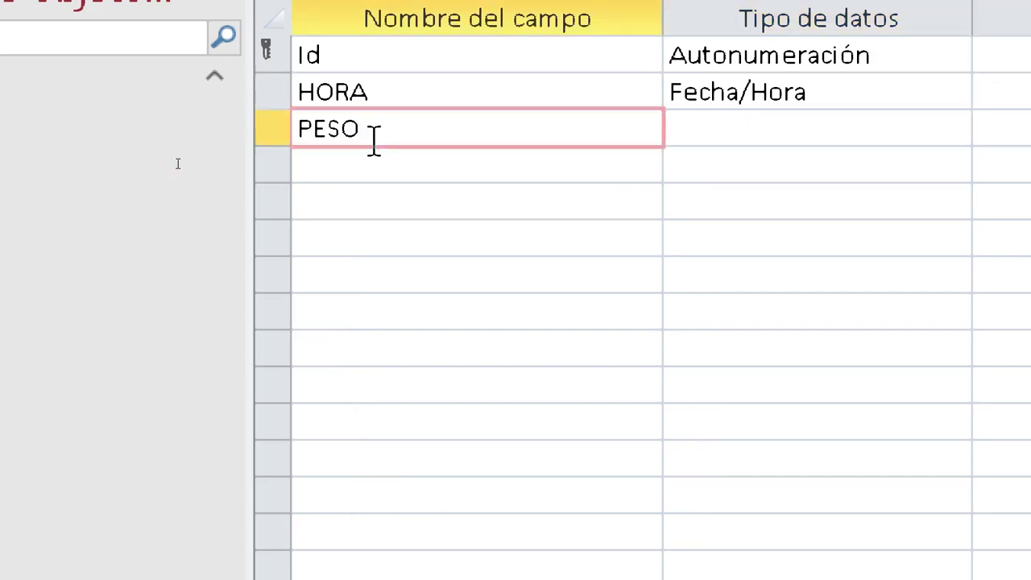
pyautogui.click(739, 133)
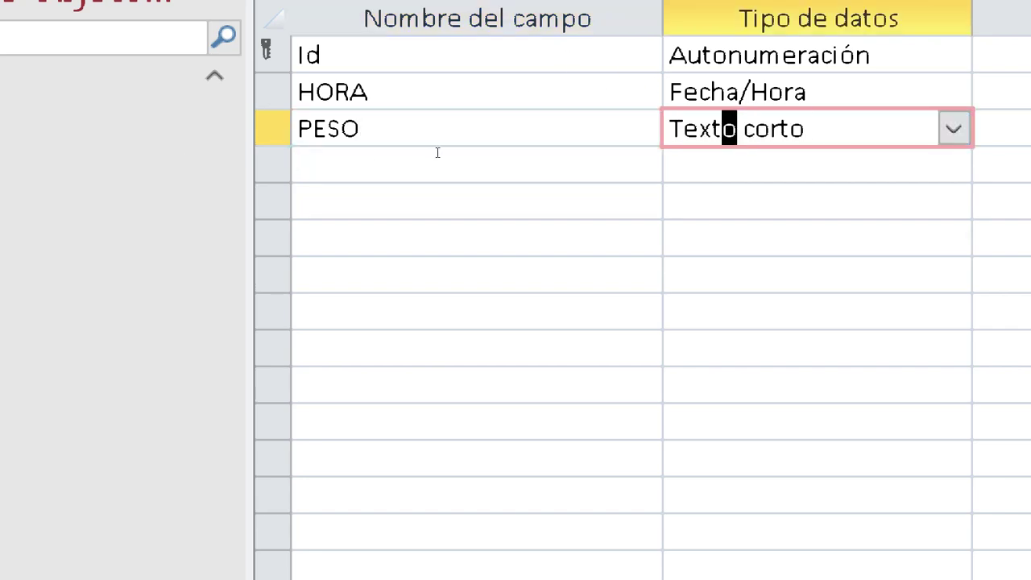
pyautogui.click(954, 130)
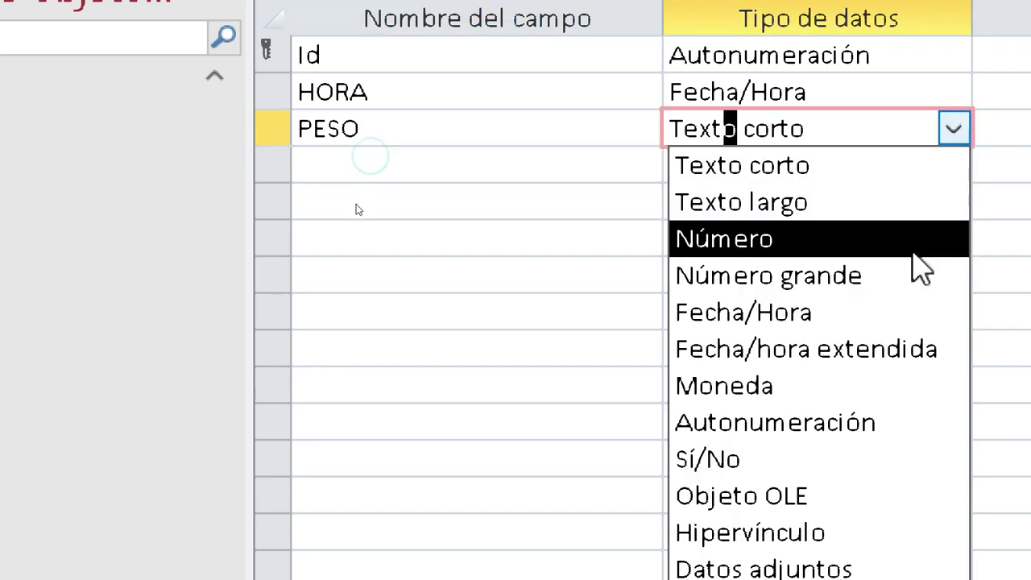
pyautogui.click(849, 234)
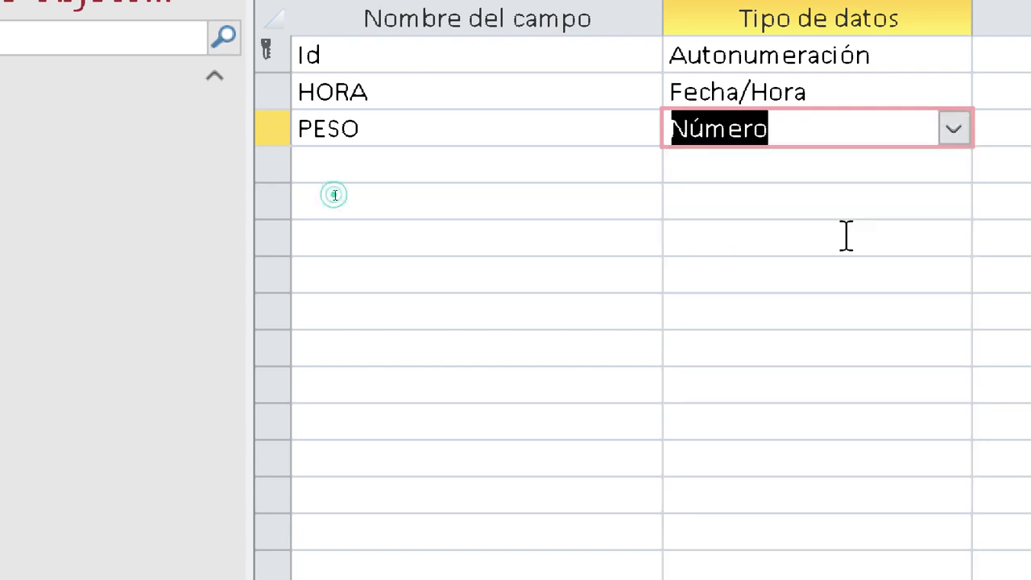
pyautogui.click(811, 168)
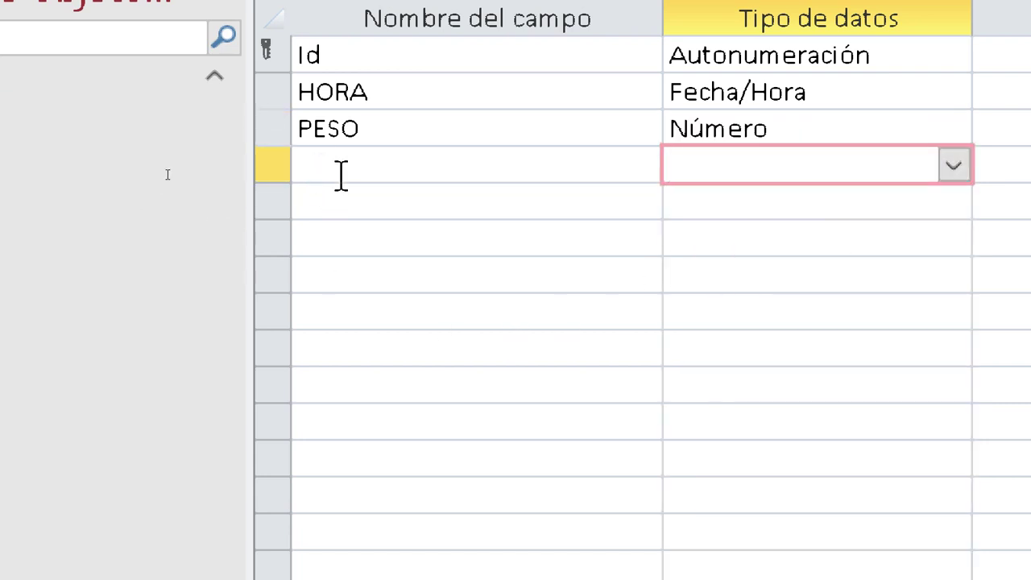
# Clear the default value of the PESO field.
pyautogui.click(902, 129)
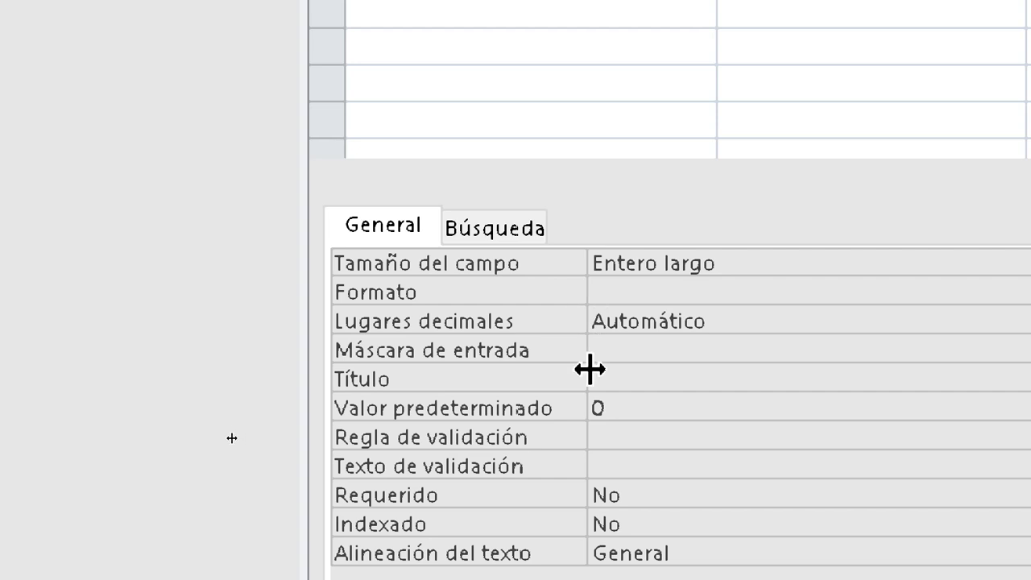
pyautogui.click(656, 437)
pyautogui.click(634, 408)
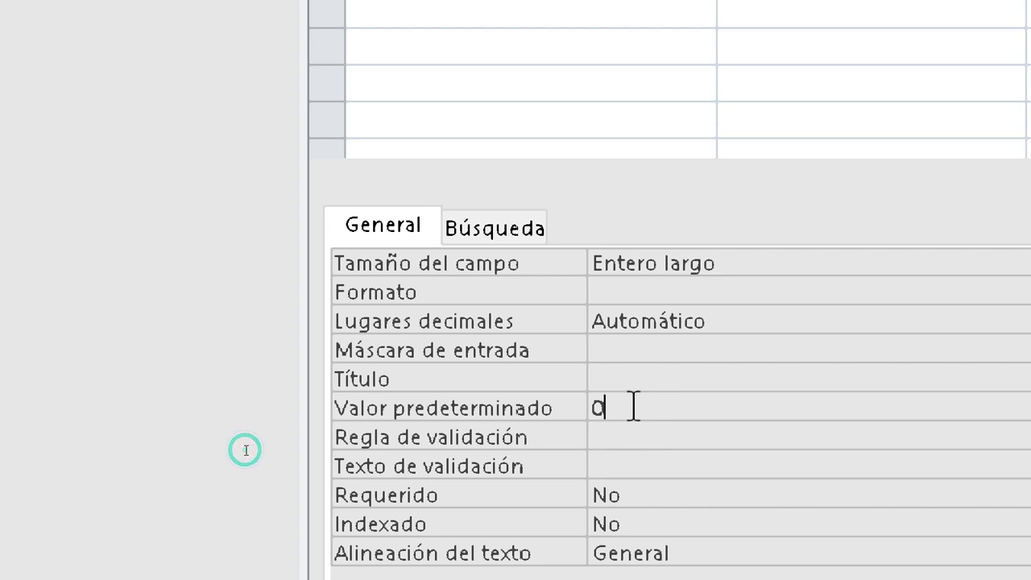
pyautogui.press('BackSpace')
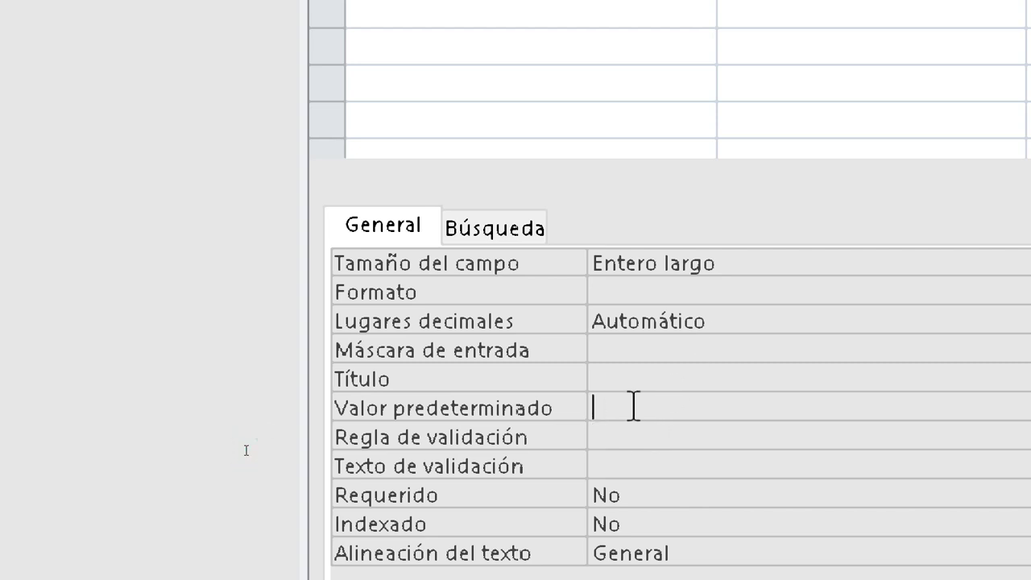
# Set the PESO field's validation rule to >80.
pyautogui.click(617, 445)
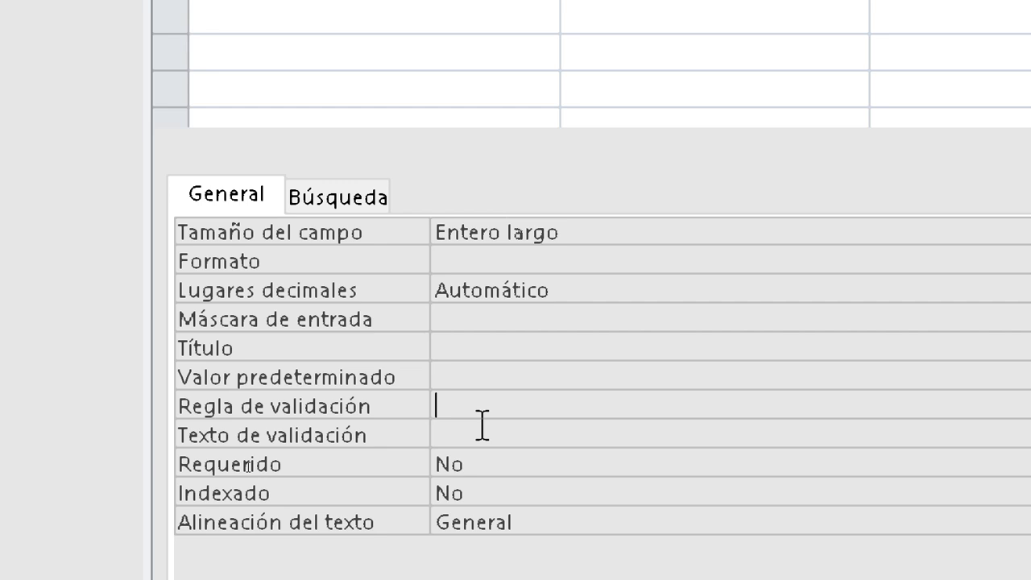
pyautogui.write('<')
pyautogui.write('>')
pyautogui.press('BackSpace')
pyautogui.press('BackSpace')
pyautogui.write('<')
pyautogui.press('BackSpace')
pyautogui.write('>')
pyautogui.write('80')
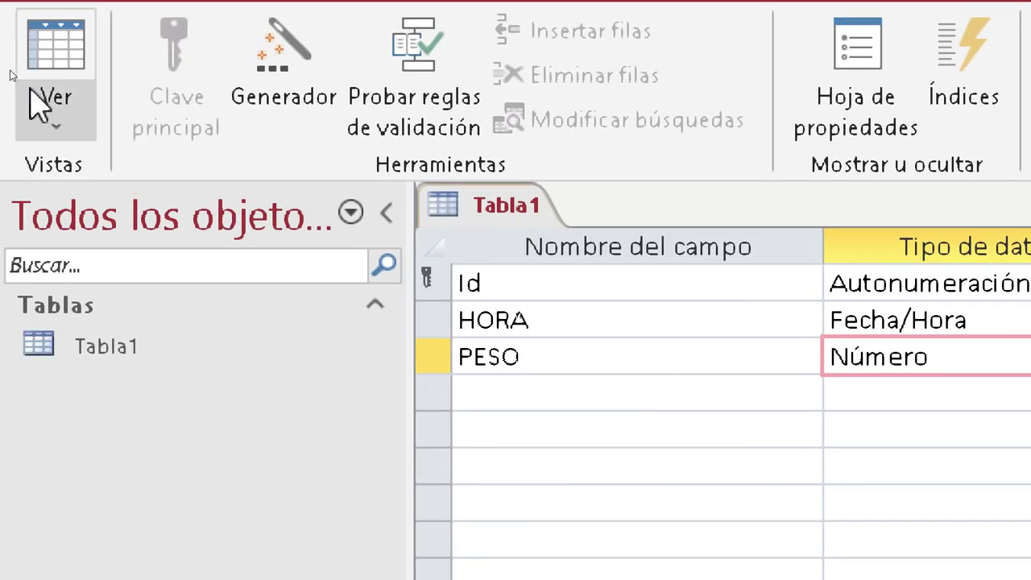
# Save Tabla1 with the new PESO field and show it in Datasheet view, accepting the data integrity prompts.
pyautogui.click(36, 105)
pyautogui.press('Escape')
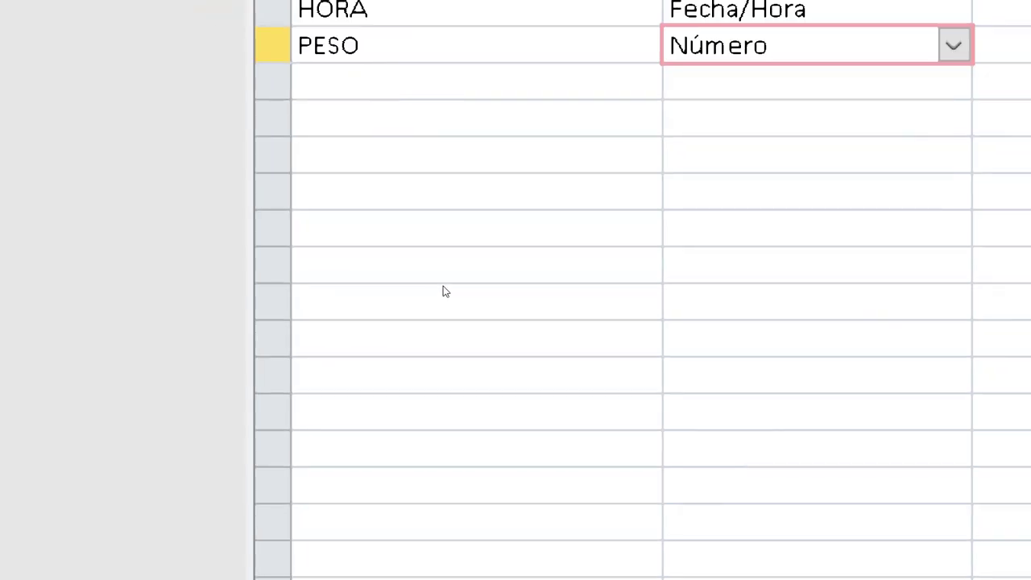
pyautogui.hotkey('ctrl', 's')
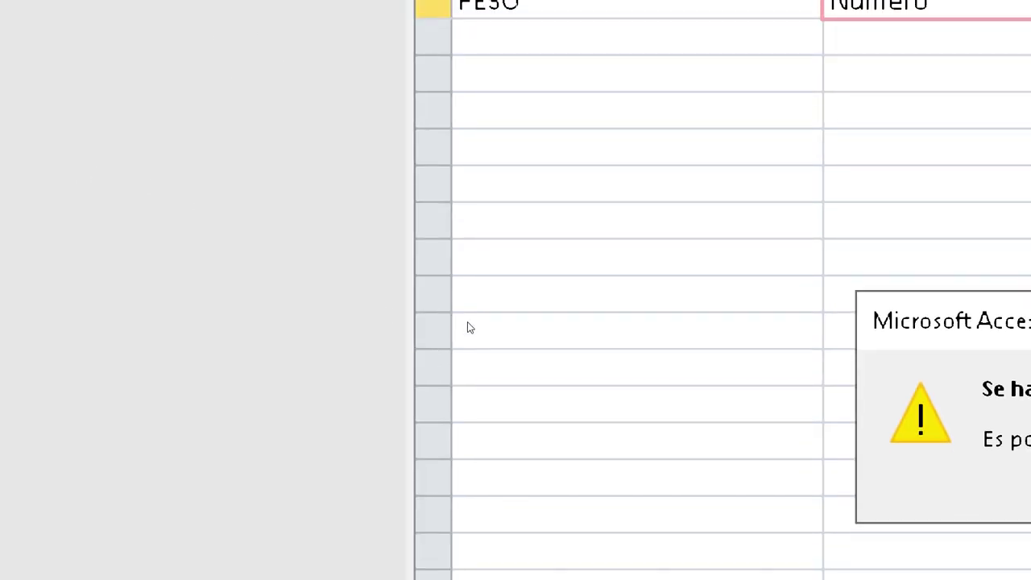
pyautogui.click(467, 322)
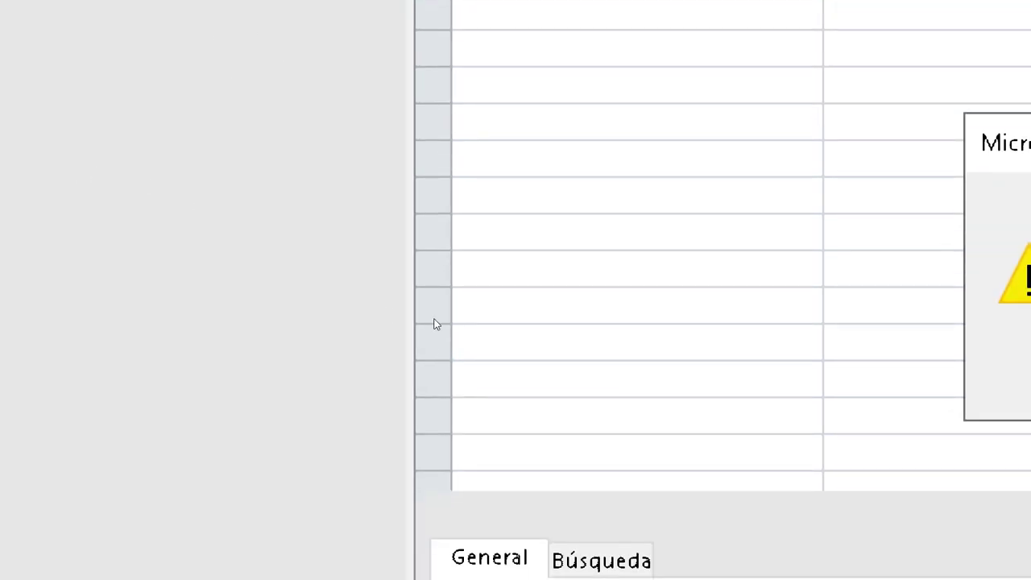
pyautogui.click(463, 338)
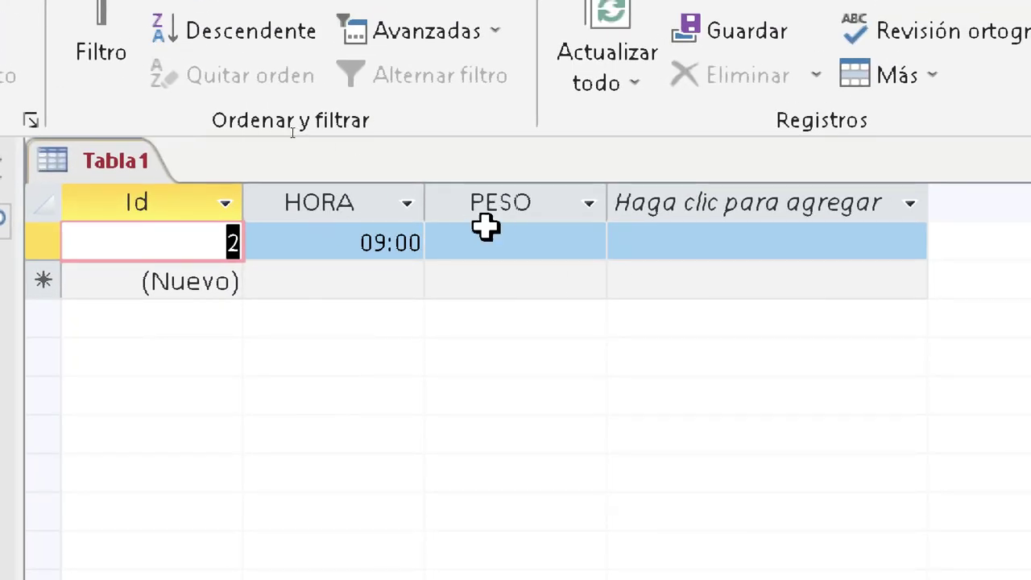
# Try to enter 75 as the PESO of the 09:00 record to test the validation rule.
pyautogui.click(483, 239)
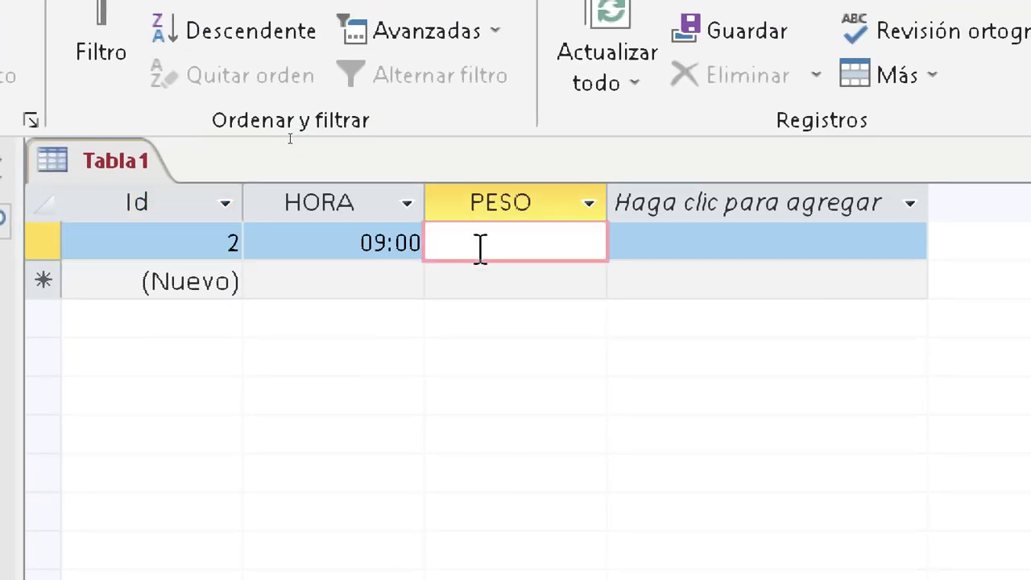
pyautogui.write('75')
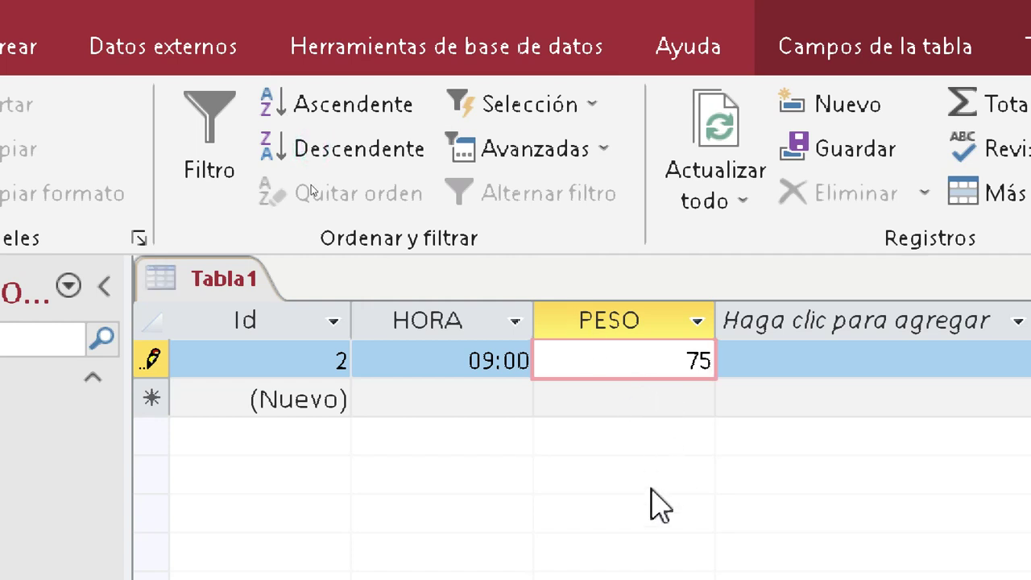
pyautogui.press('Return')
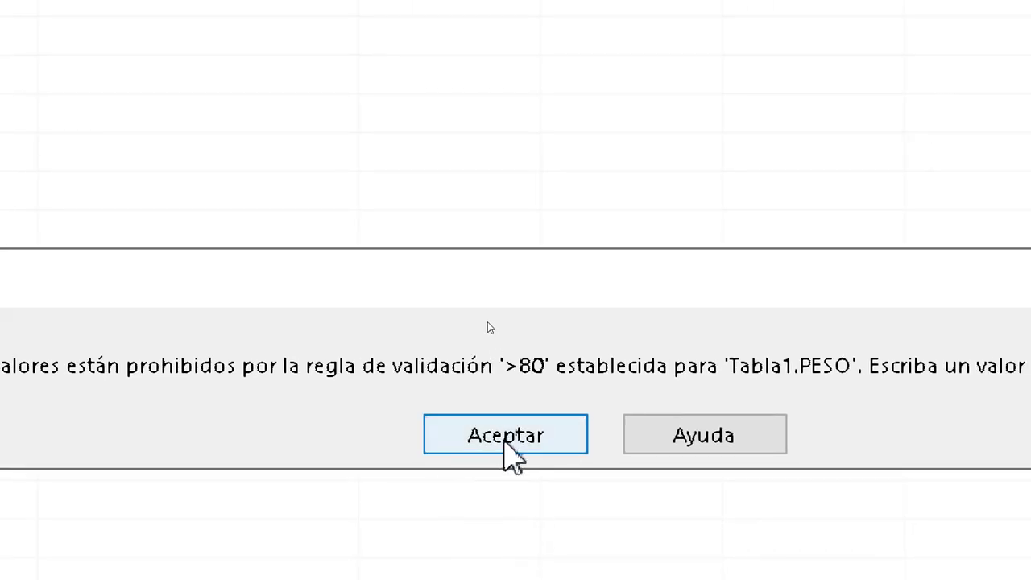
pyautogui.click(629, 494)
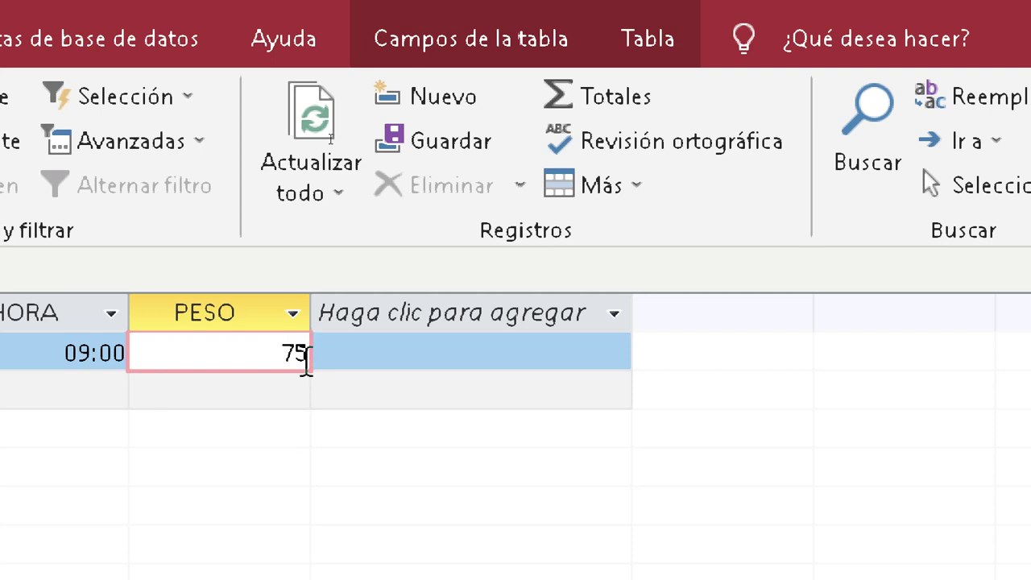
# Enter 81 as the PESO of the 09:00 record to test a value above the limit.
pyautogui.press('BackSpace')
pyautogui.press('BackSpace')
pyautogui.press('BackSpace')
pyautogui.write('81')
pyautogui.press('Return')
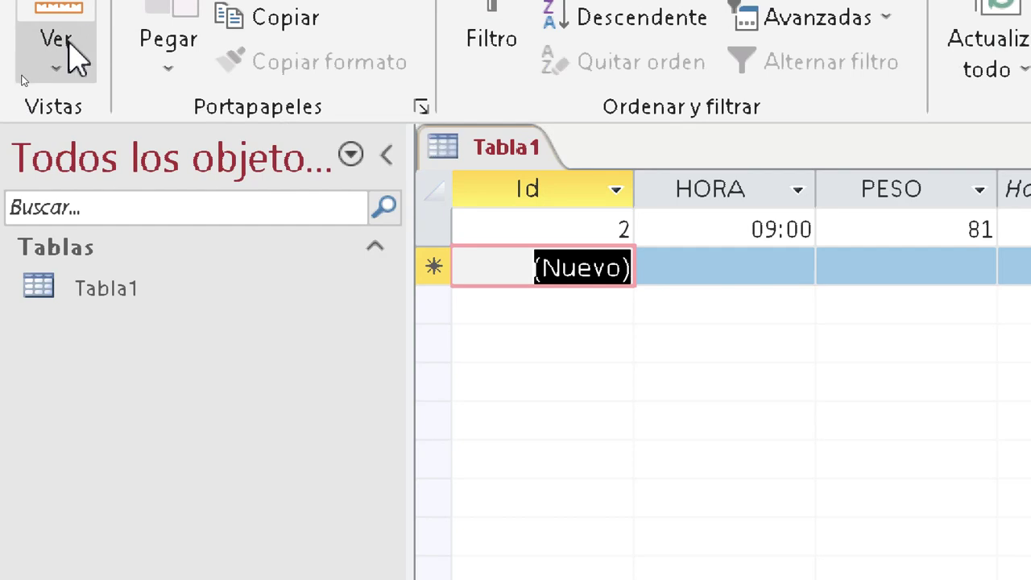
# Return Tabla1 to Design view and change the PESO field's validation rule to >=80.
pyautogui.click(64, 54)
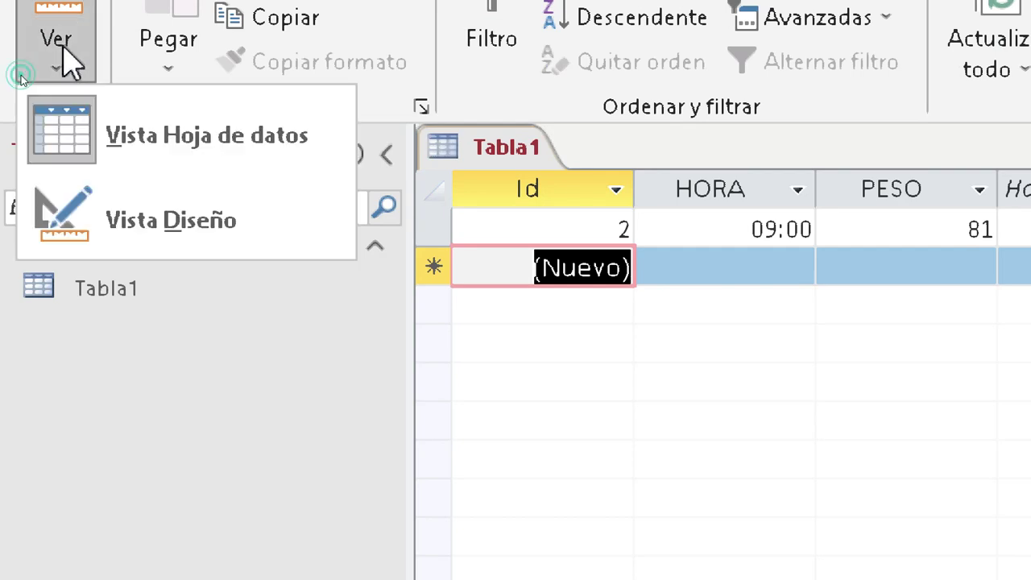
pyautogui.click(212, 245)
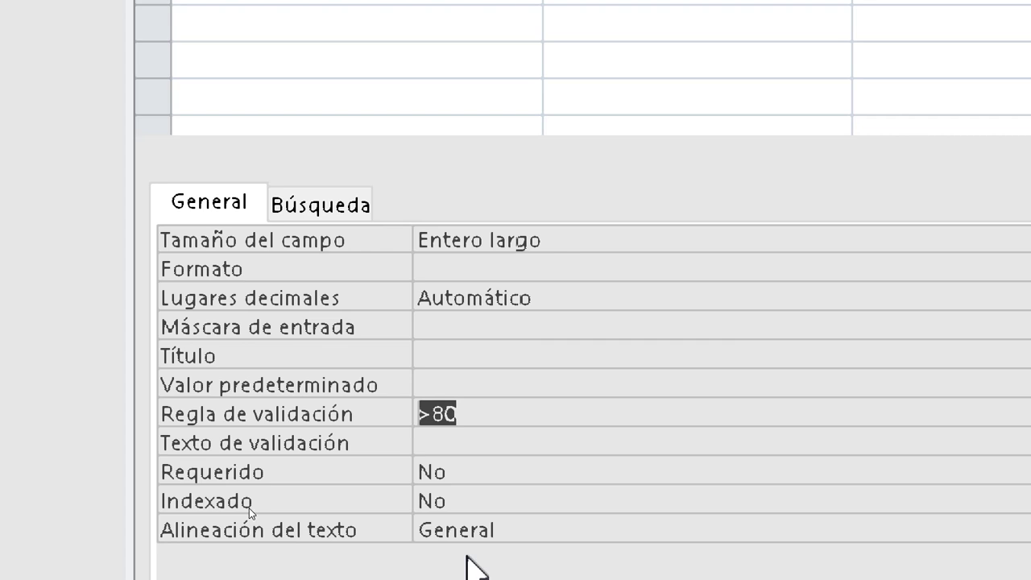
pyautogui.click(480, 420)
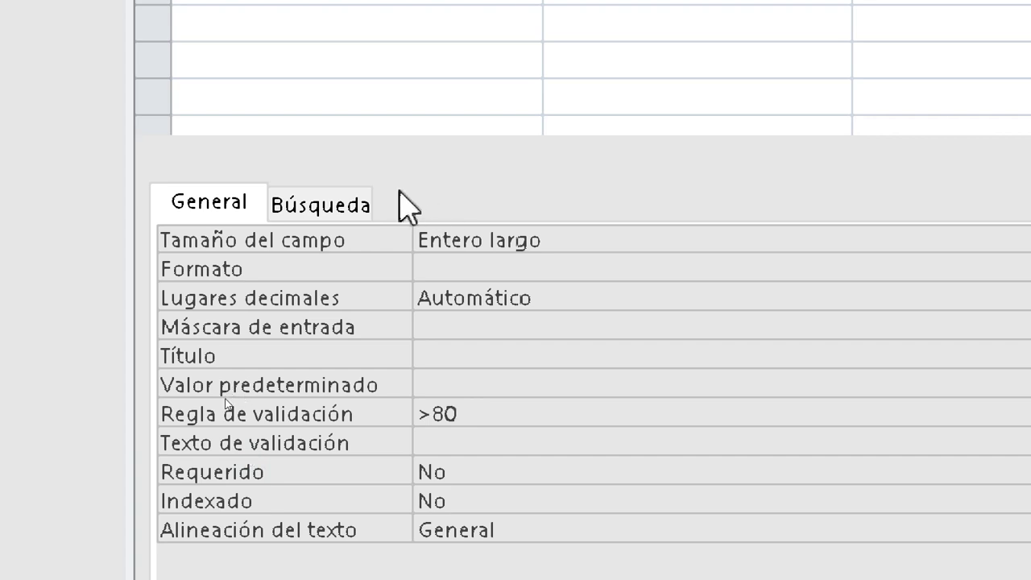
pyautogui.doubleClick(431, 415)
pyautogui.doubleClick(431, 415)
pyautogui.press('Right')
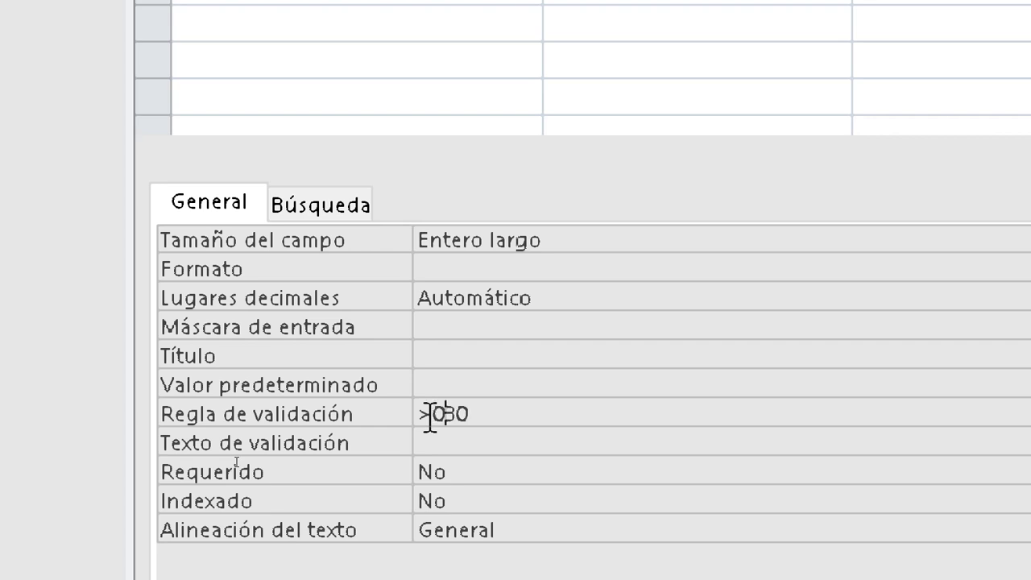
pyautogui.write('=')
pyautogui.press('BackSpace')
pyautogui.write('=')
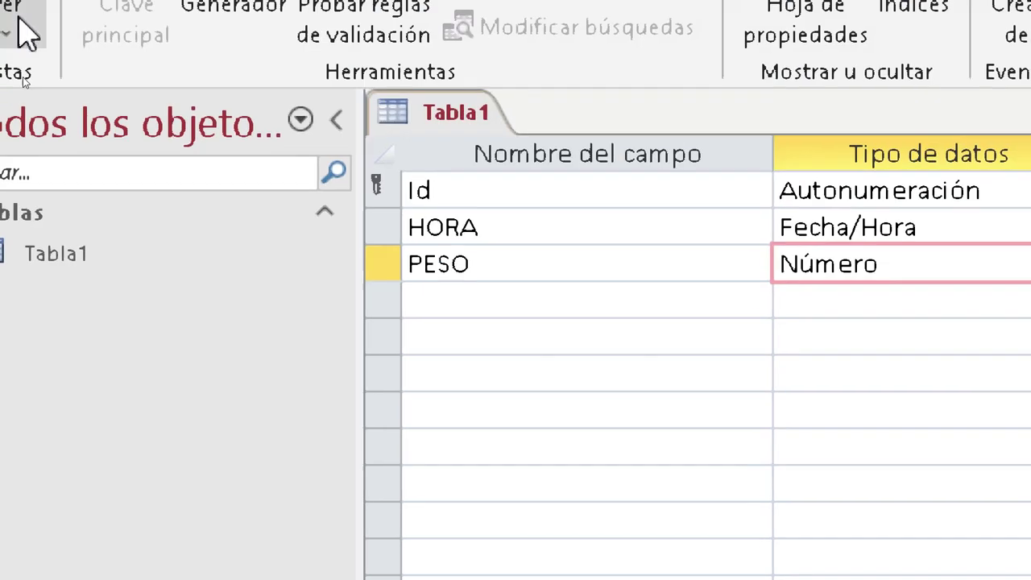
# Save Tabla1 with the changed PESO rule and show it in Datasheet view.
pyautogui.click(44, 46)
pyautogui.click(77, 108)
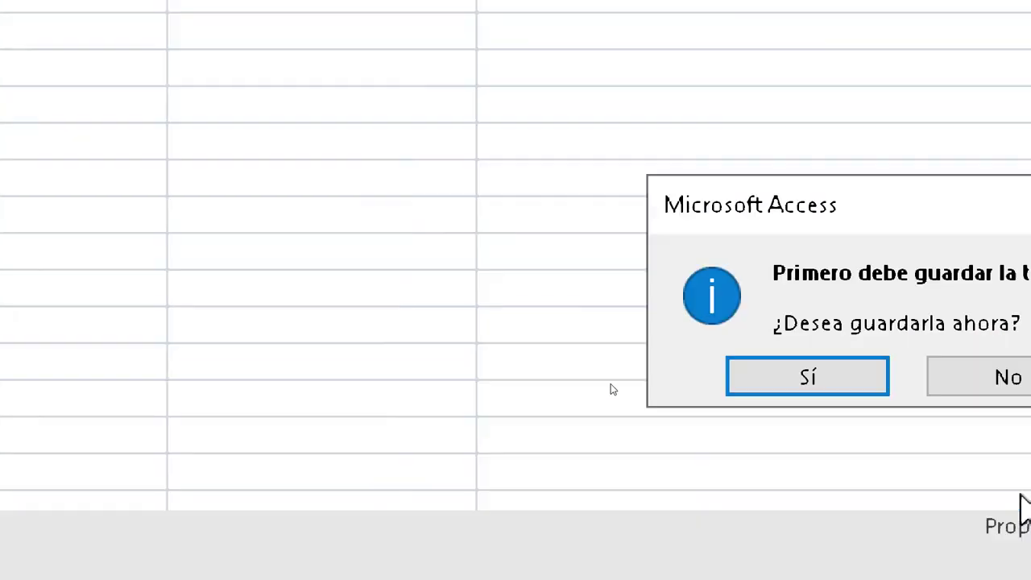
pyautogui.click(712, 335)
pyautogui.press('Return')
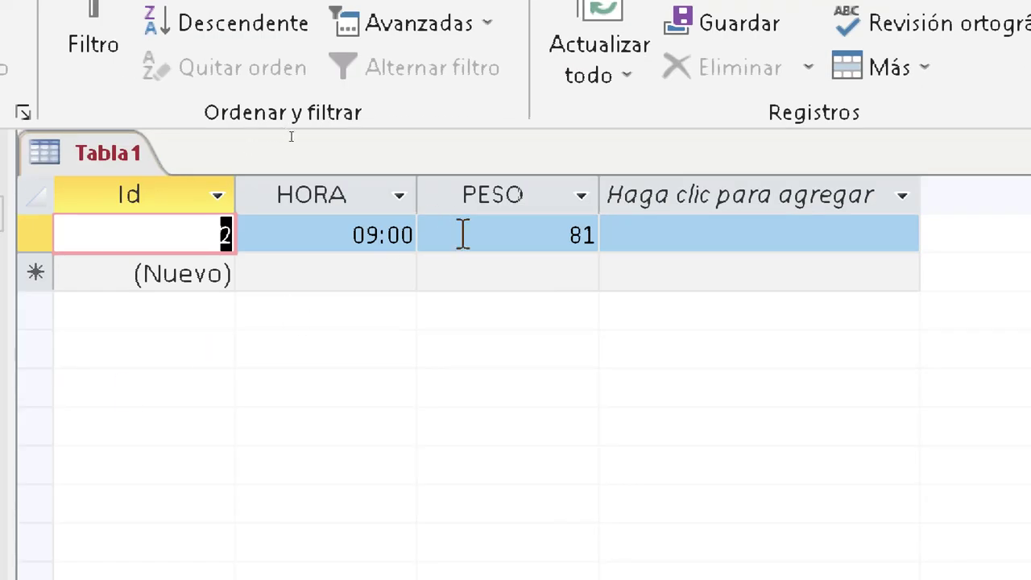
# Set the PESO of the 09:00 record to 80 to test the limit value, and commit the record.
pyautogui.click(532, 275)
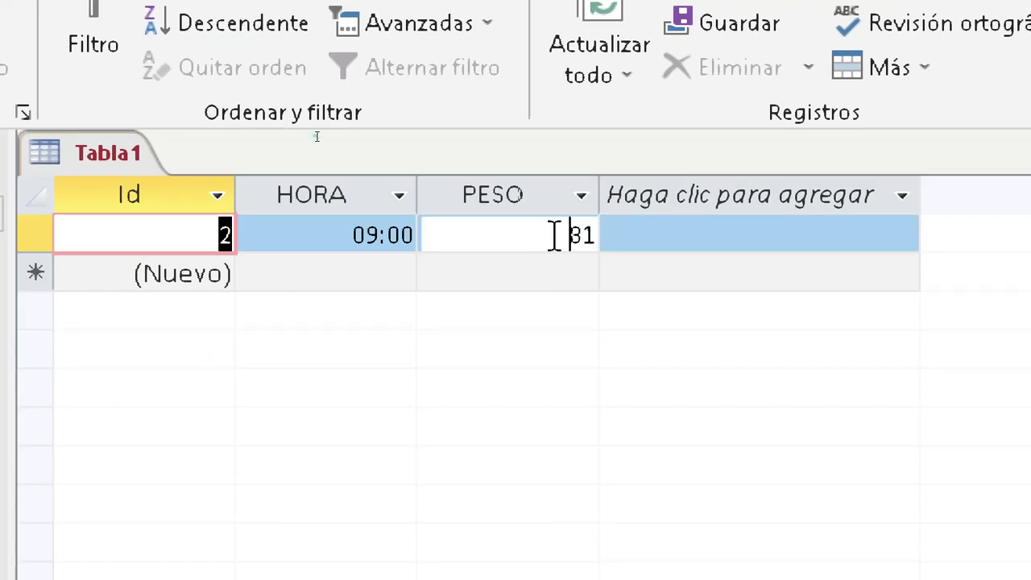
pyautogui.press('BackSpace')
pyautogui.press('BackSpace')
pyautogui.write('80')
pyautogui.click(585, 277)
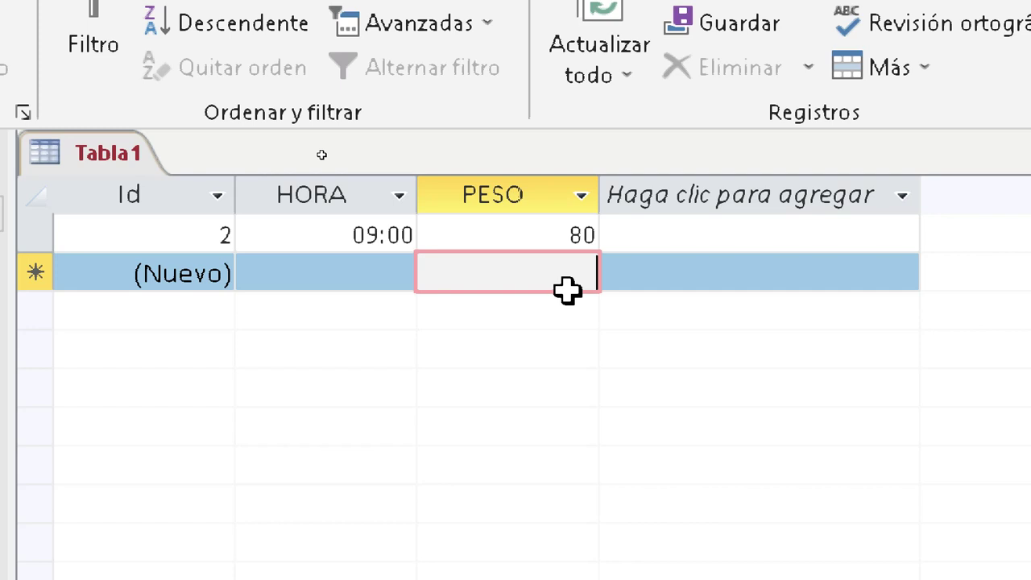
# Return Tabla1 to Design view and set the PESO field's default value to 123.
pyautogui.click(569, 237)
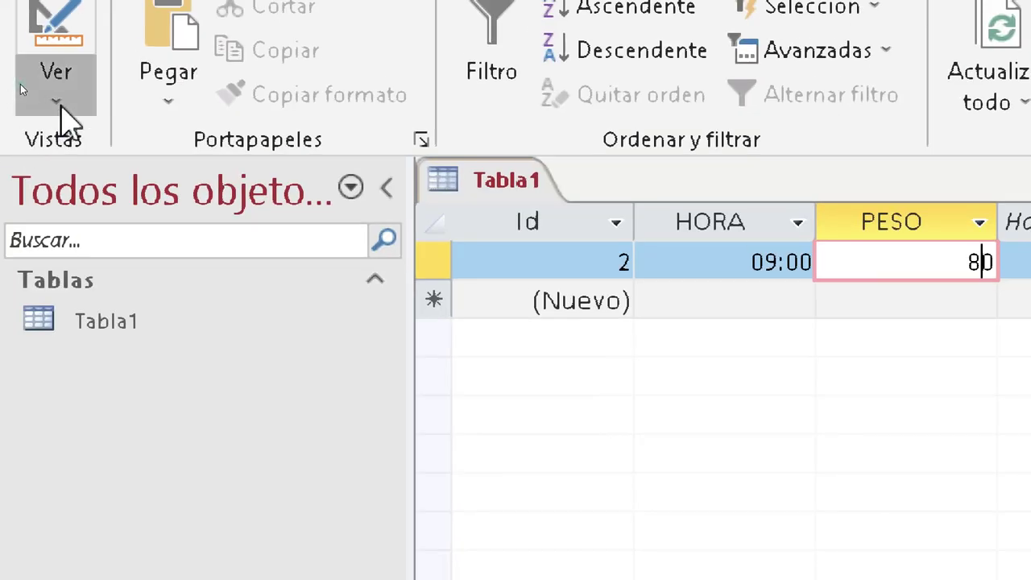
pyautogui.click(58, 103)
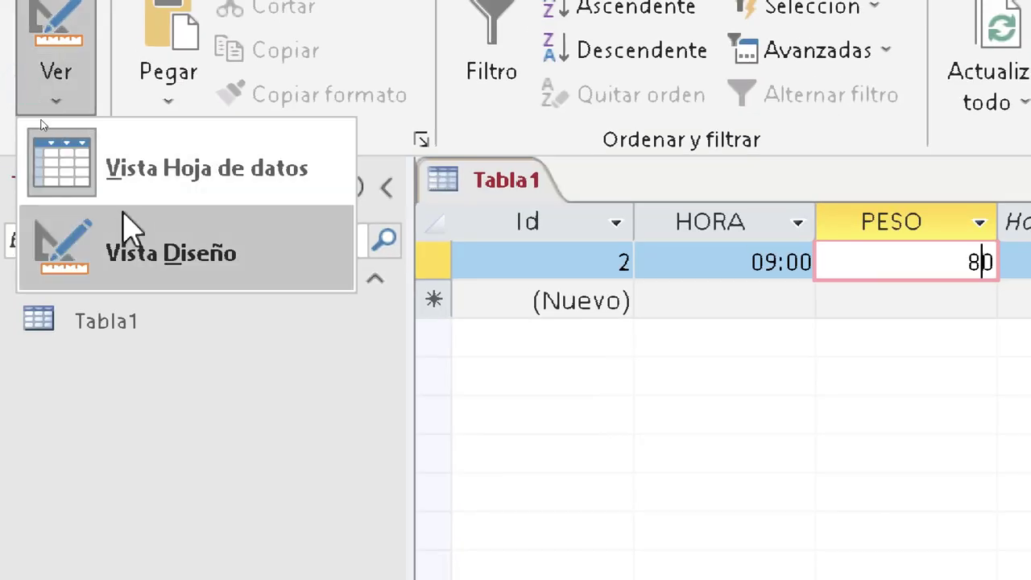
pyautogui.click(121, 214)
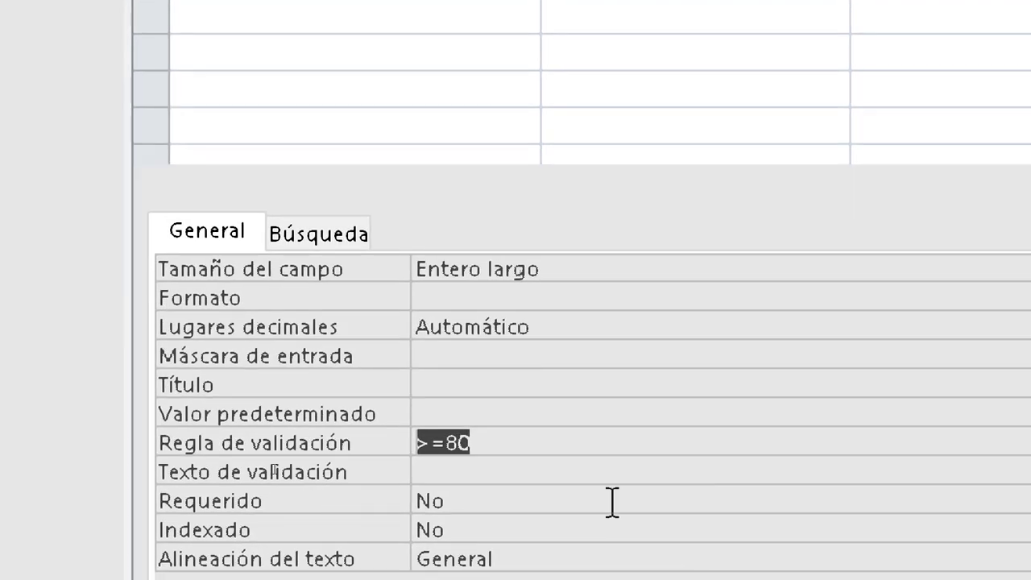
pyautogui.click(489, 449)
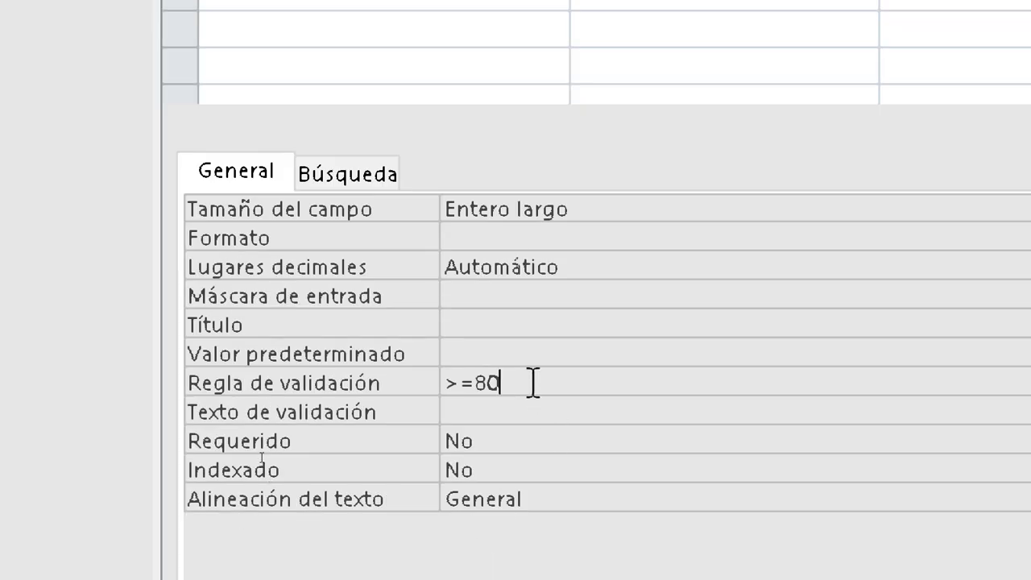
pyautogui.click(550, 240)
pyautogui.click(602, 212)
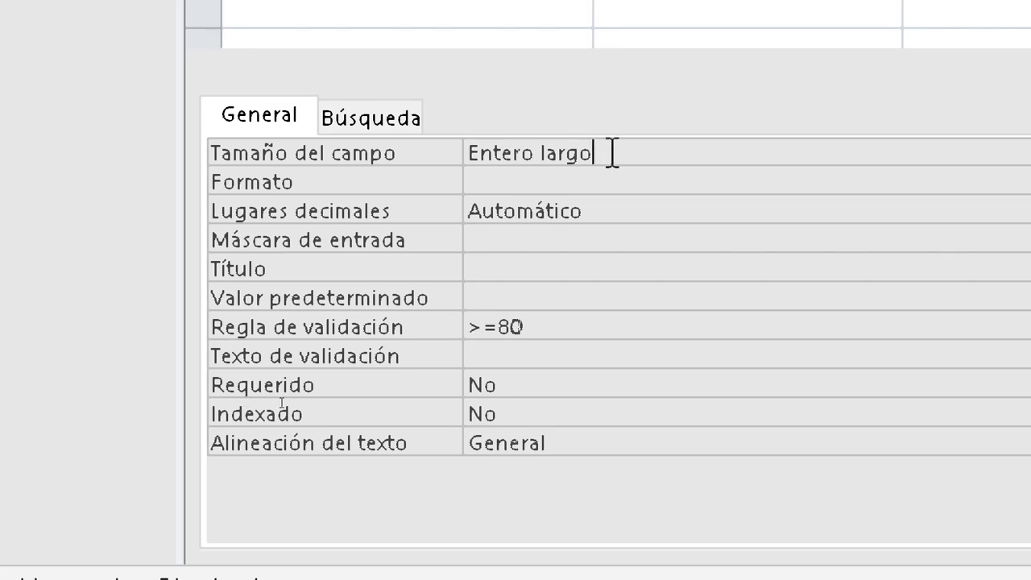
pyautogui.click(536, 326)
pyautogui.click(515, 297)
pyautogui.write('99')
pyautogui.press('BackSpace')
pyautogui.press('BackSpace')
pyautogui.write('123')
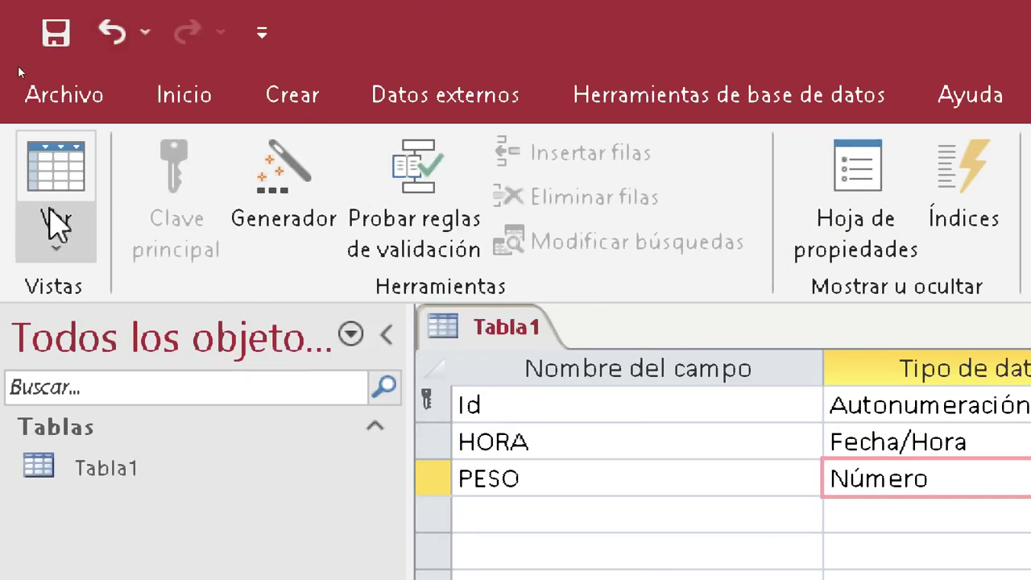
# Save Tabla1 with the new PESO default value and show it in Datasheet view.
pyautogui.click(40, 219)
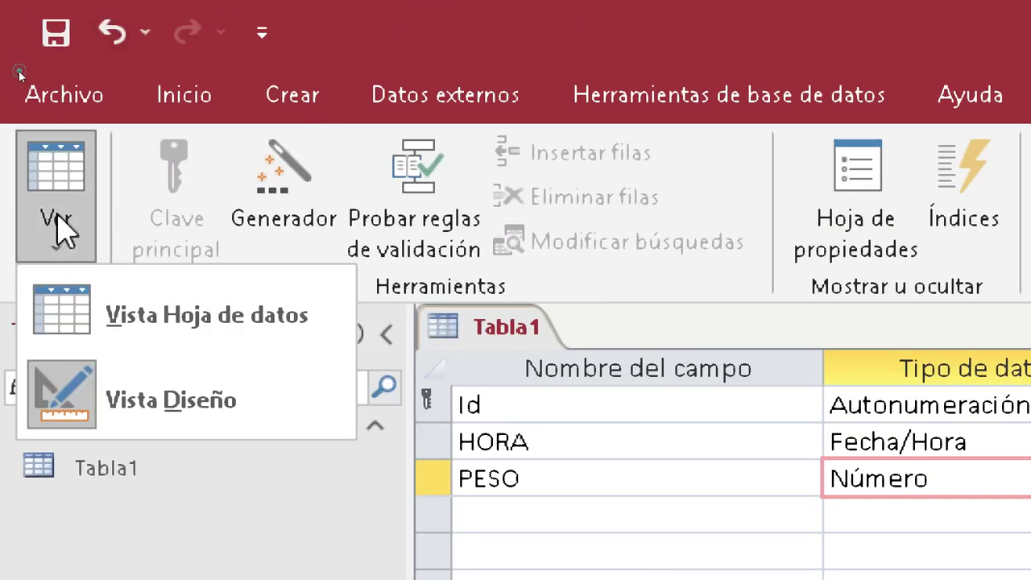
pyautogui.click(265, 336)
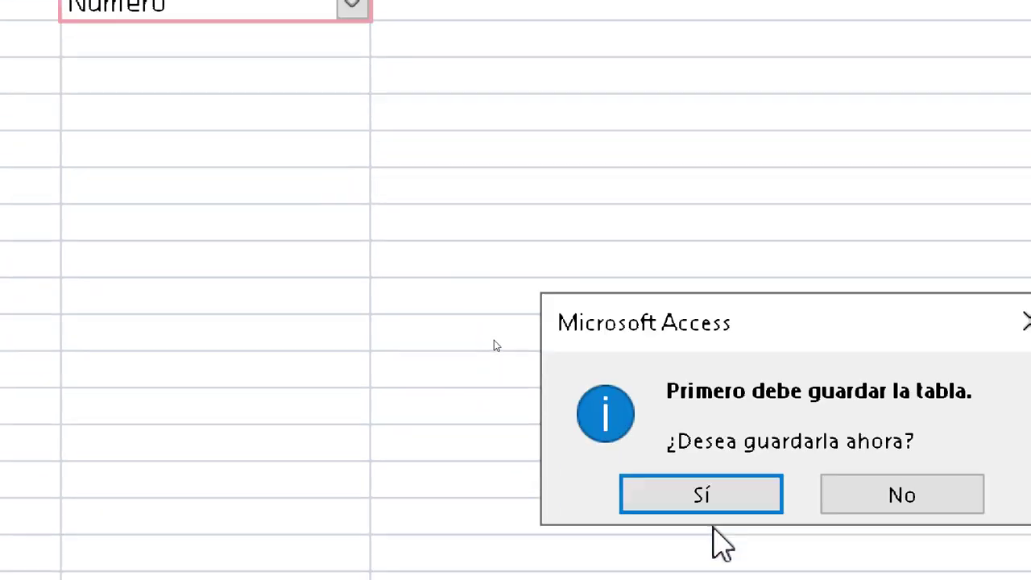
pyautogui.click(753, 493)
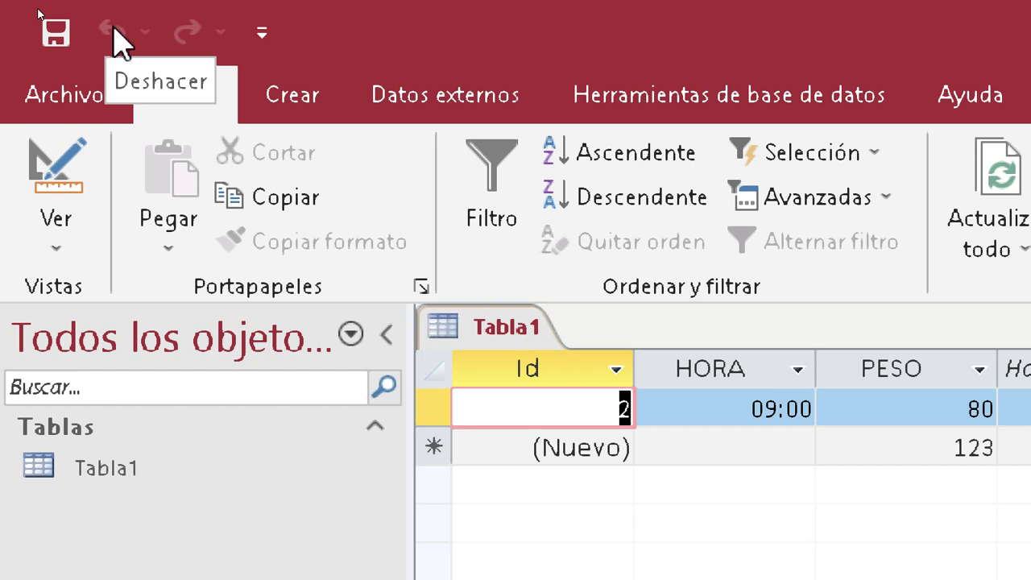
# Return Tabla1 to Design view and clear the PESO field's default value.
pyautogui.click(59, 247)
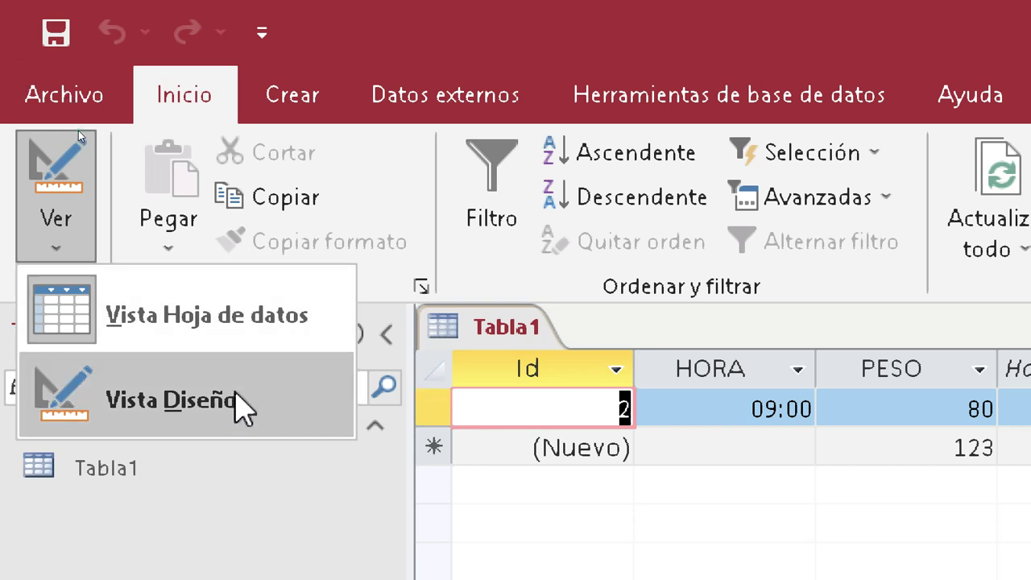
pyautogui.click(239, 414)
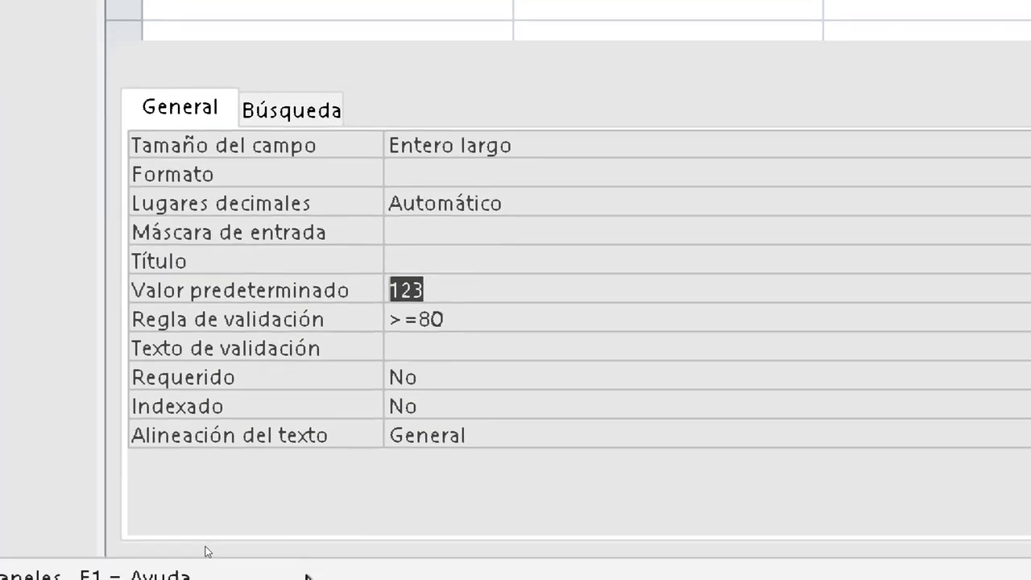
pyautogui.press('Delete')
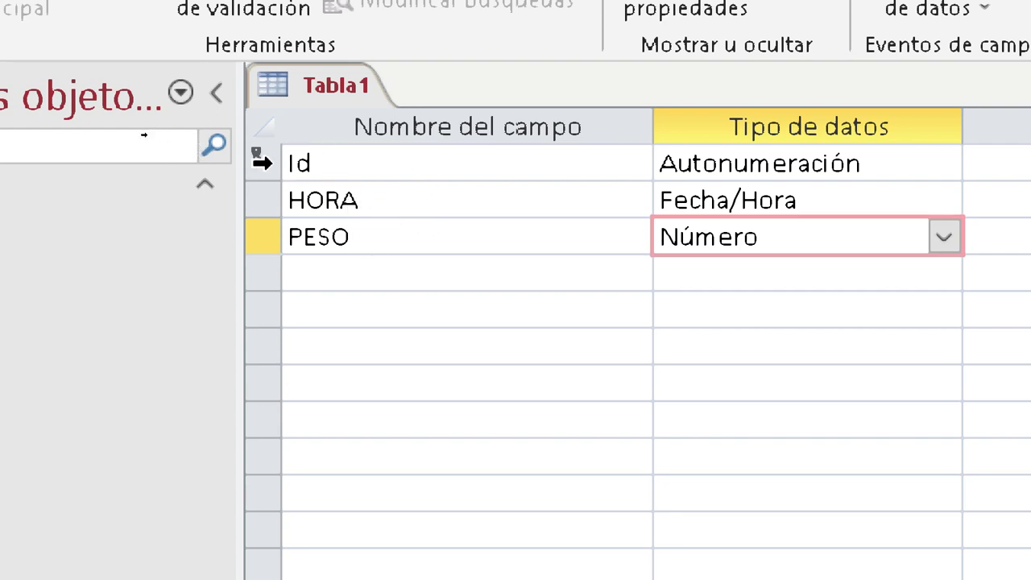
# Add a new field named NOMBRE below PESO with the Texto corto data type.
pyautogui.click(435, 200)
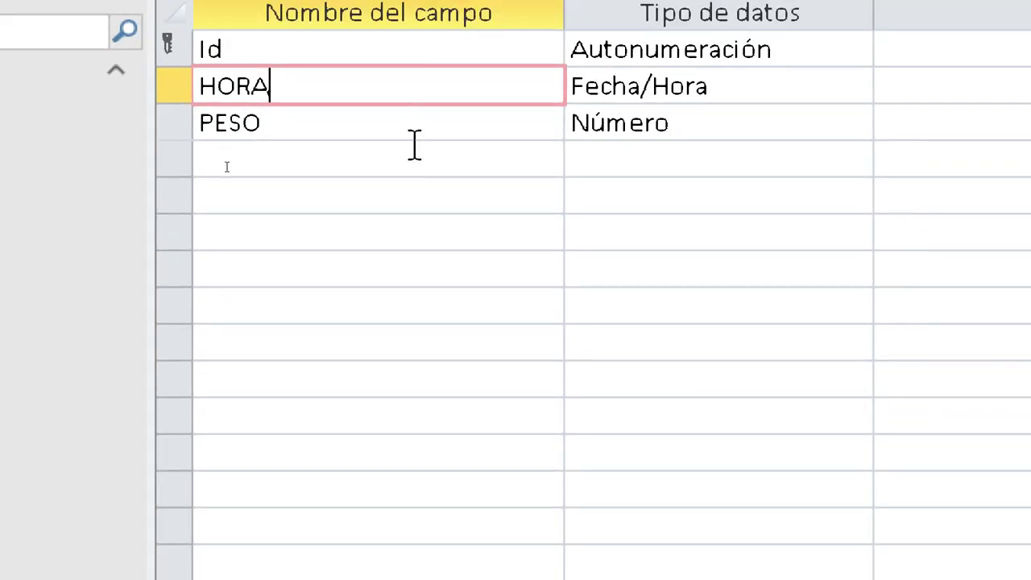
pyautogui.click(436, 131)
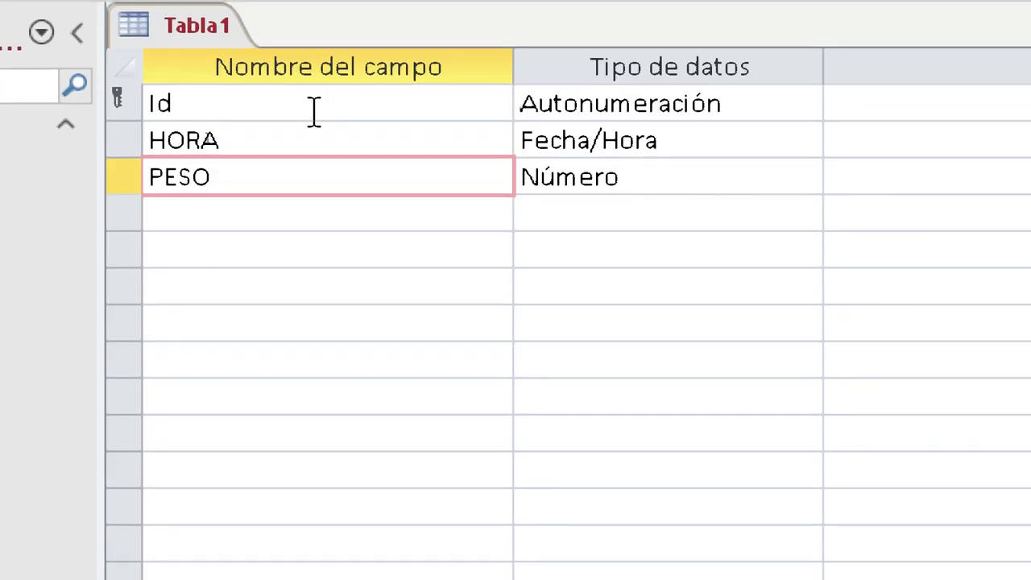
pyautogui.click(313, 103)
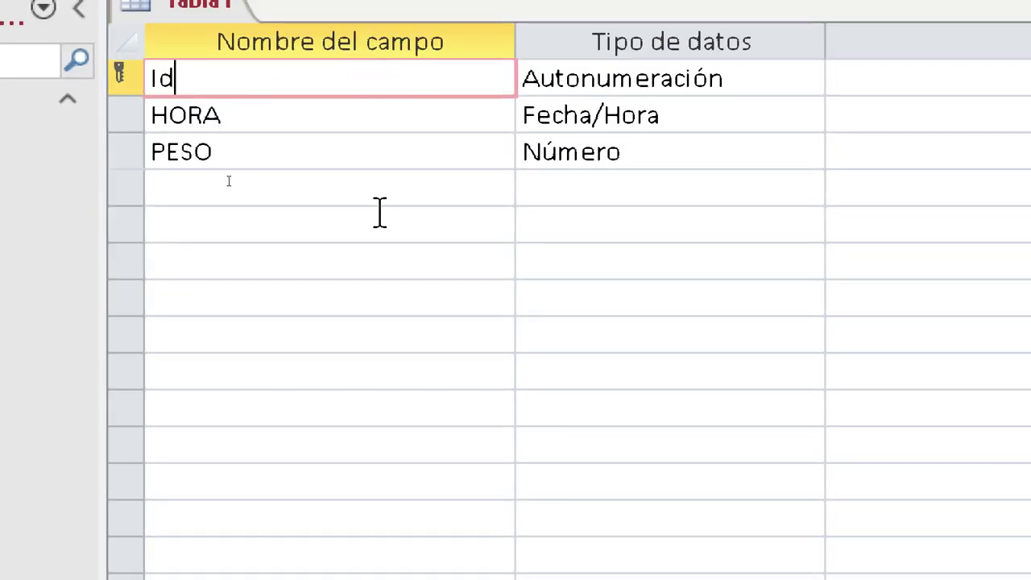
pyautogui.click(227, 178)
pyautogui.write('NOMBRE')
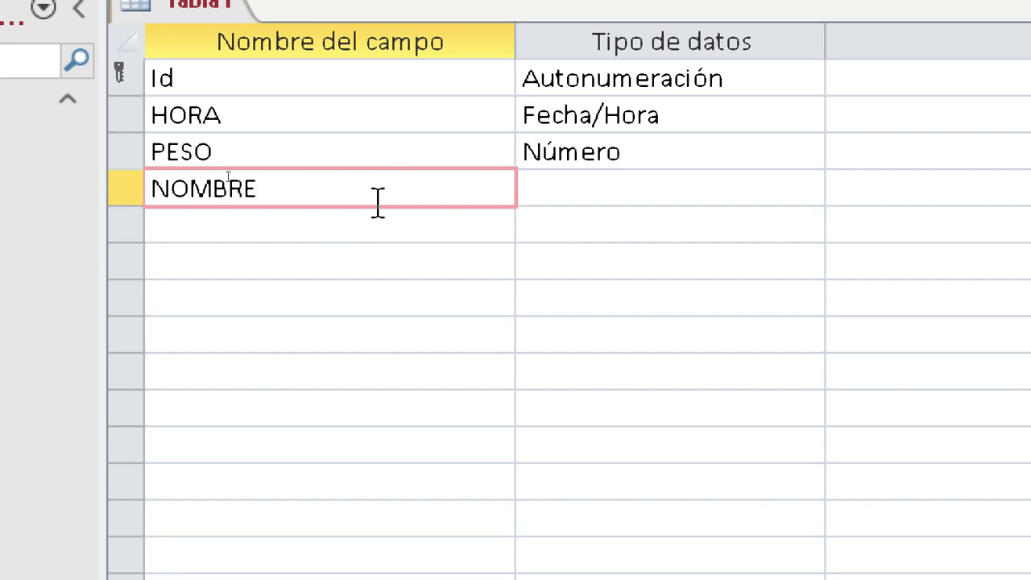
pyautogui.click(403, 222)
pyautogui.click(636, 184)
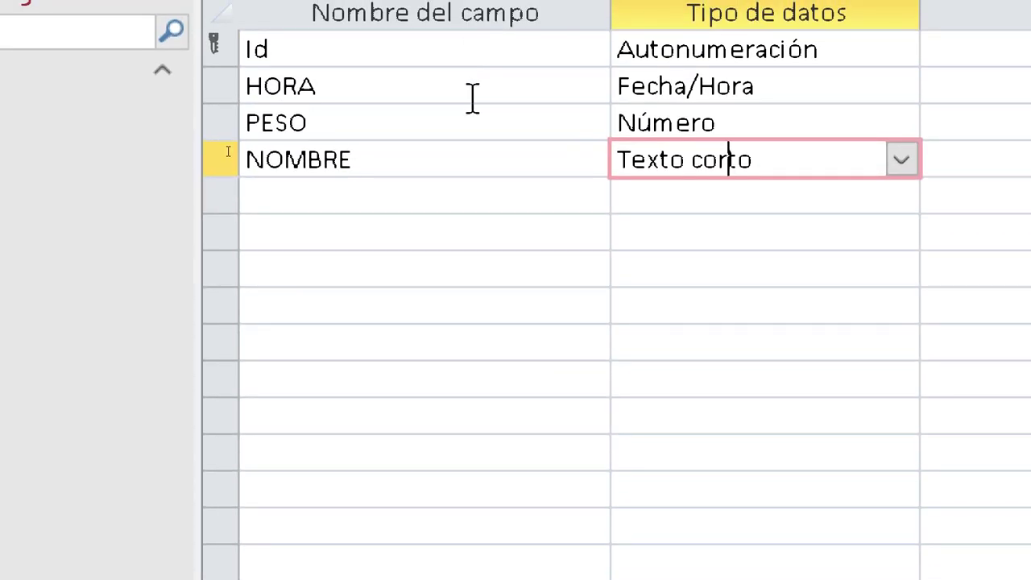
pyautogui.click(473, 98)
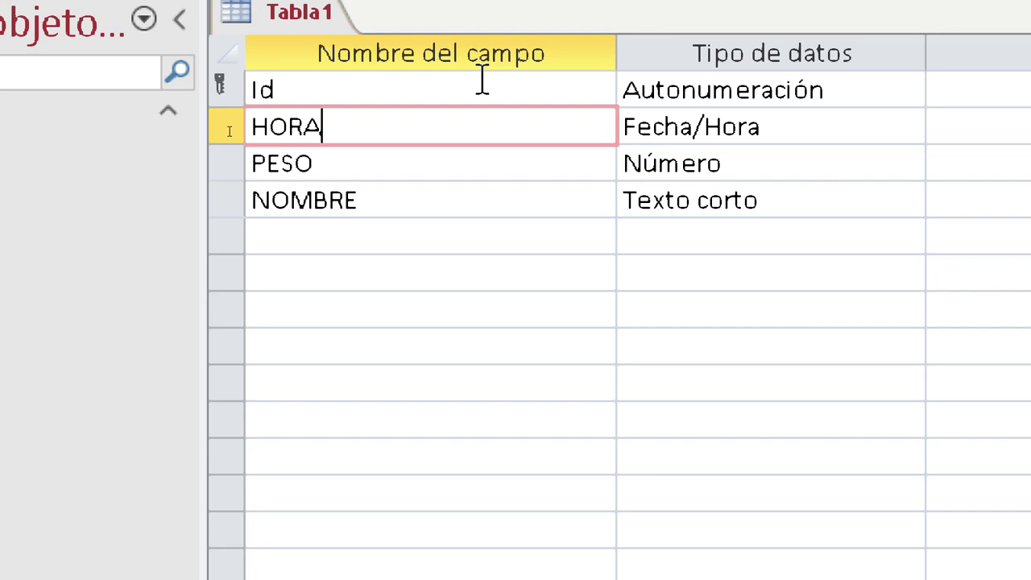
pyautogui.click(481, 83)
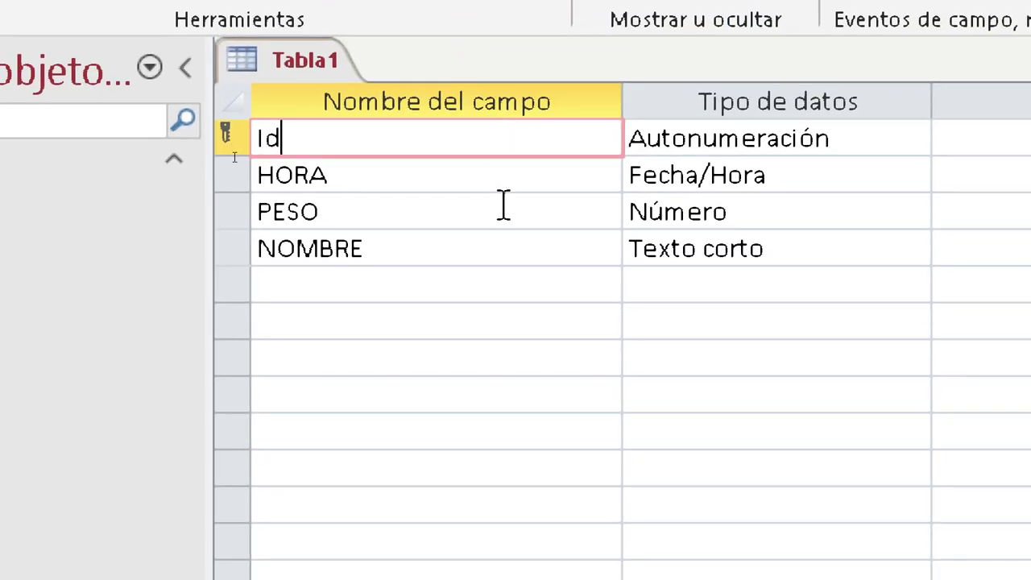
pyautogui.click(508, 209)
pyautogui.click(526, 234)
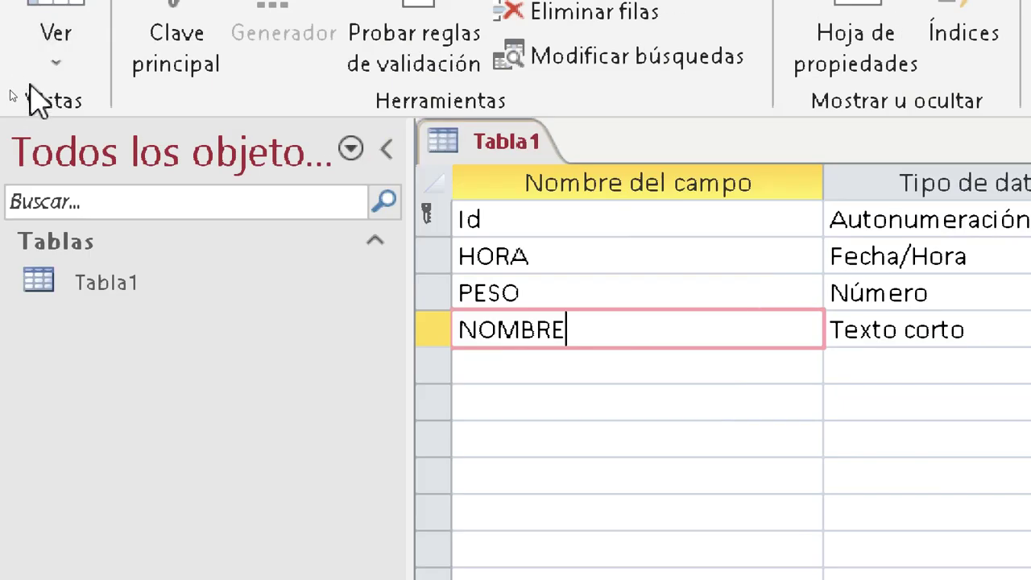
# Save Tabla1 with the added NOMBRE field and show it in Datasheet view.
pyautogui.click(69, 94)
pyautogui.click(126, 134)
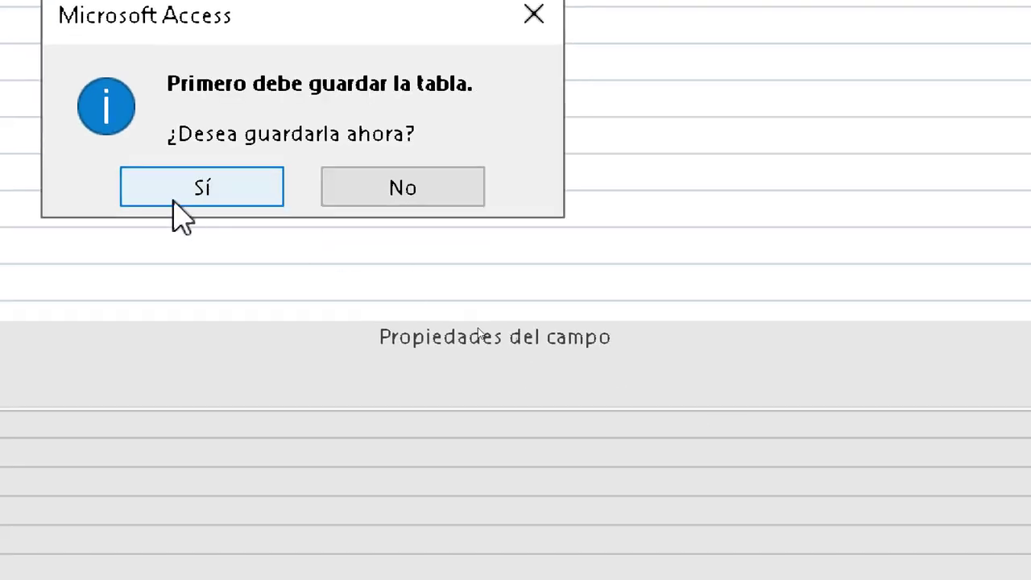
pyautogui.click(179, 201)
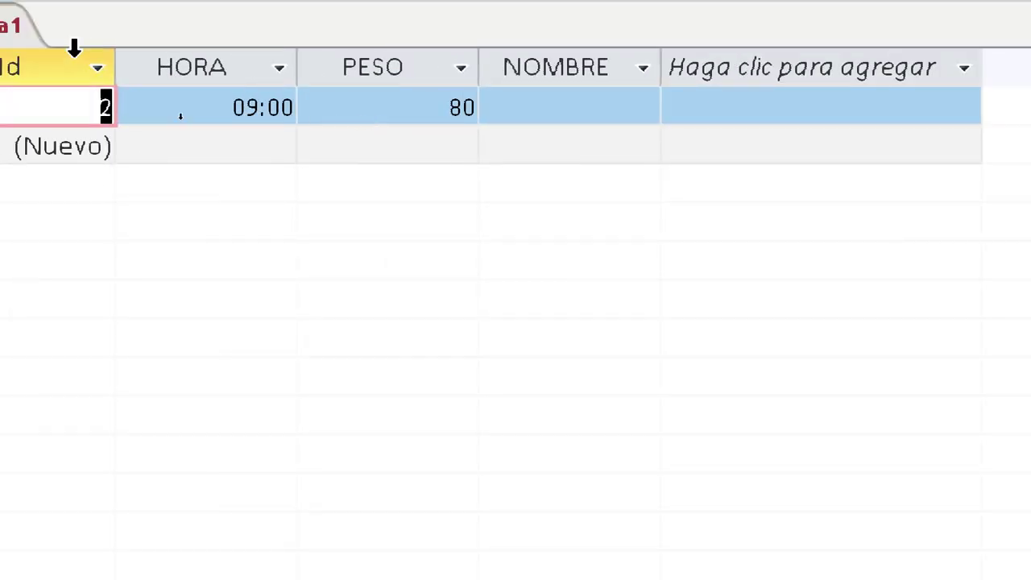
# Enter a first name as the NOMBRE of the 09:00 record and commit the record.
pyautogui.click(254, 91)
pyautogui.write('PED')
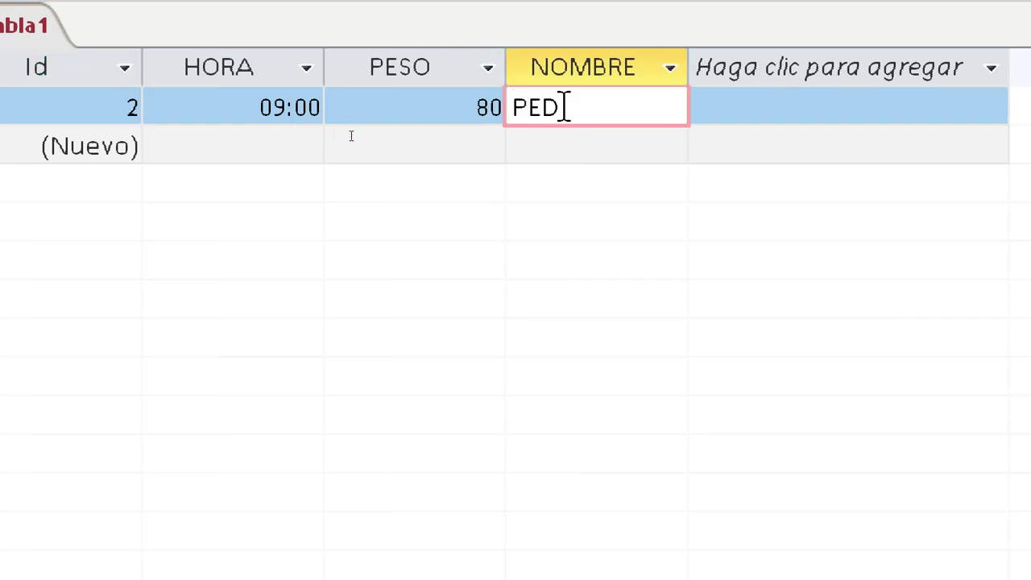
pyautogui.write('RO')
pyautogui.click(586, 159)
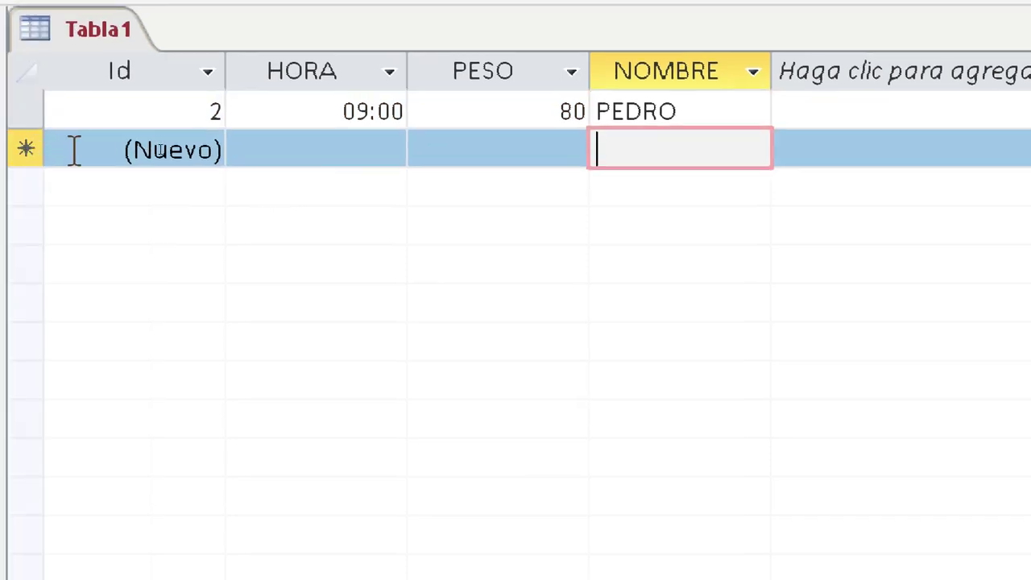
# Add a second record with the same first name as NOMBRE, PESO 97 and HORA 15:00, and commit it.
pyautogui.write('PEDRO')
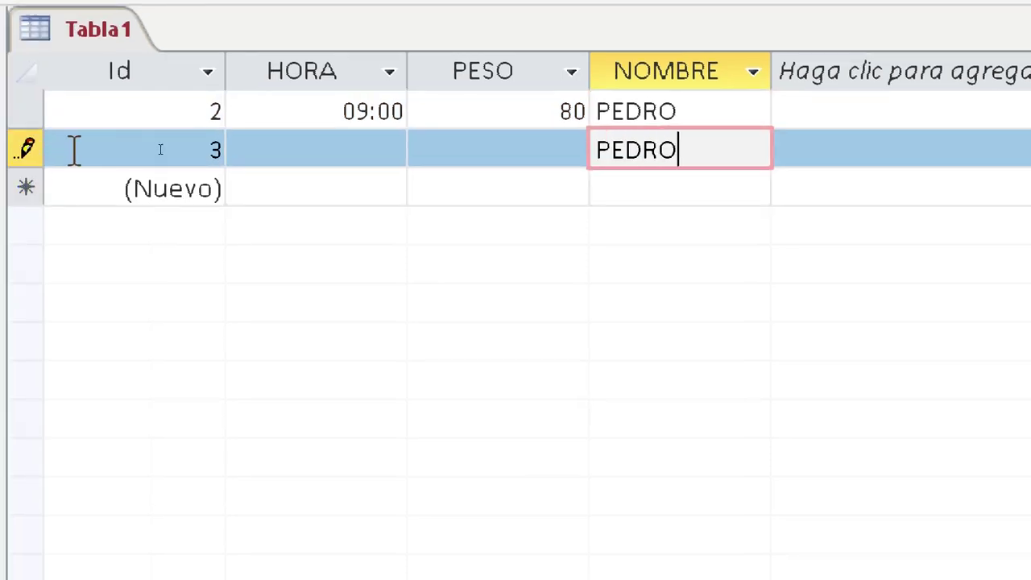
pyautogui.click(536, 150)
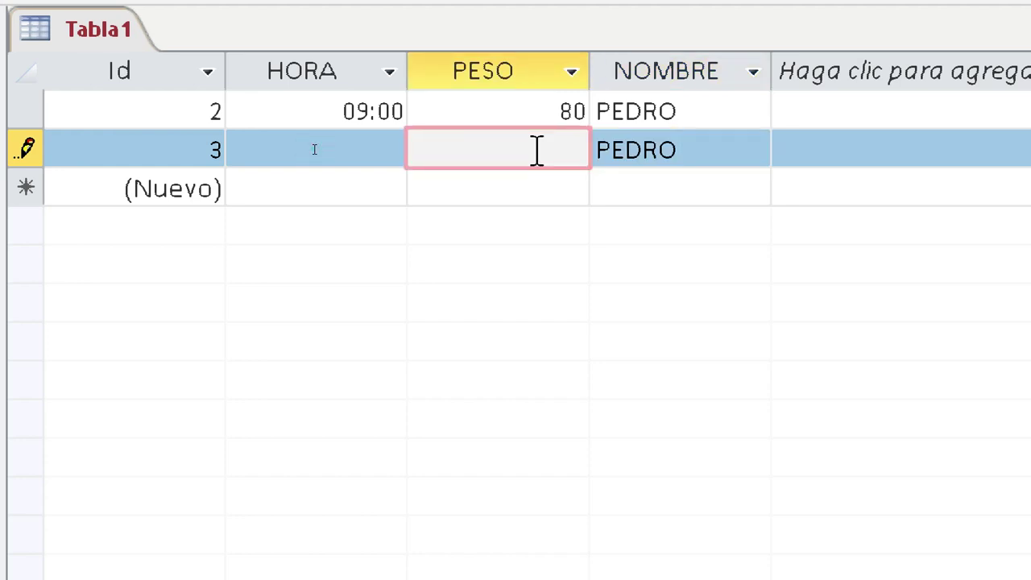
pyautogui.write('97')
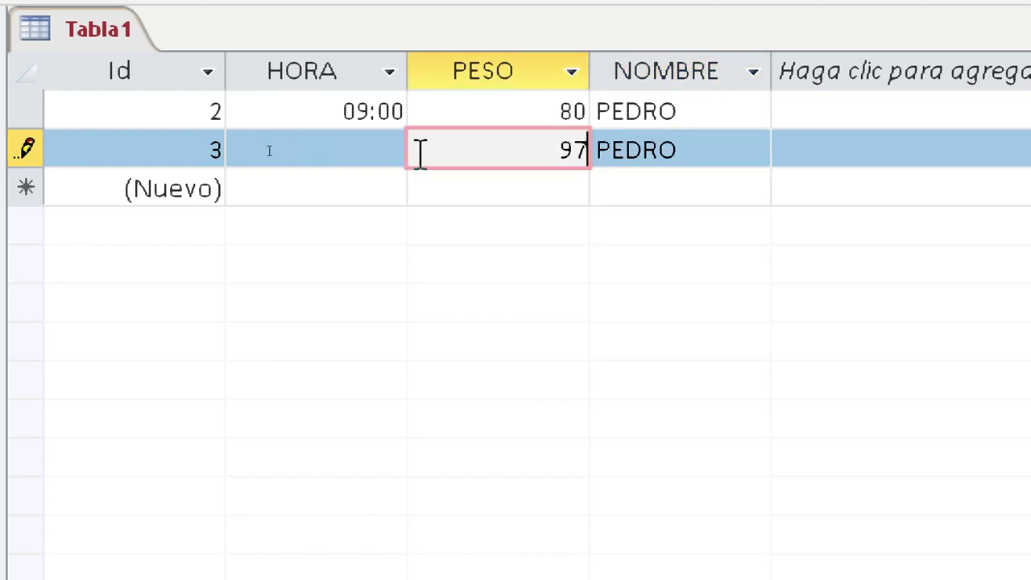
pyautogui.click(377, 153)
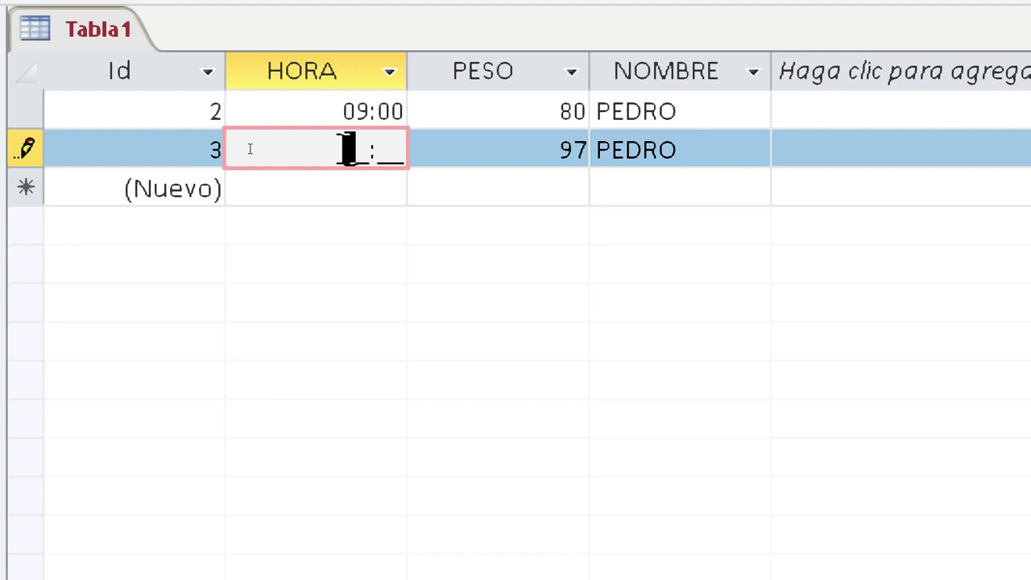
pyautogui.write('15:00')
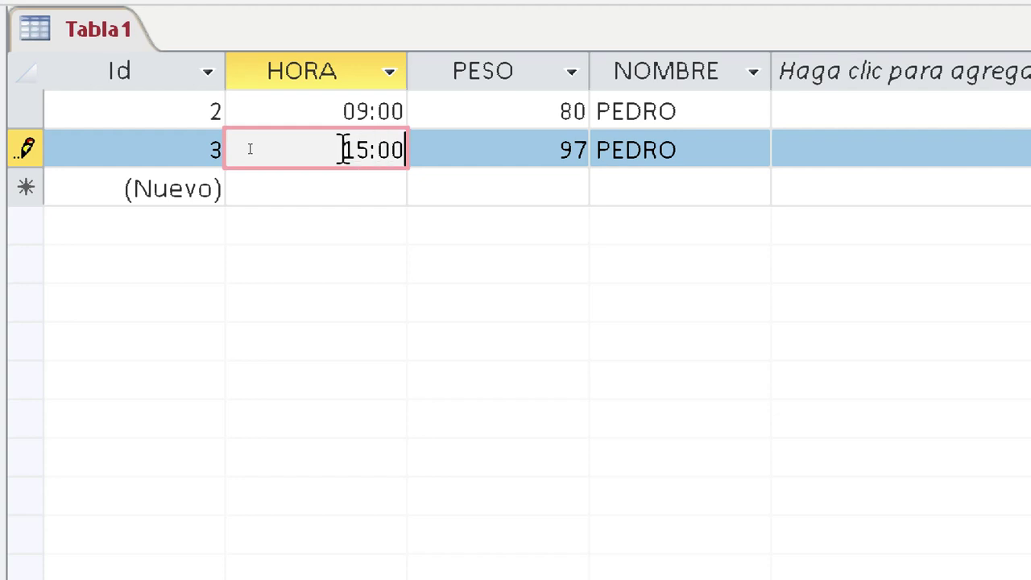
pyautogui.click(525, 179)
pyautogui.click(617, 182)
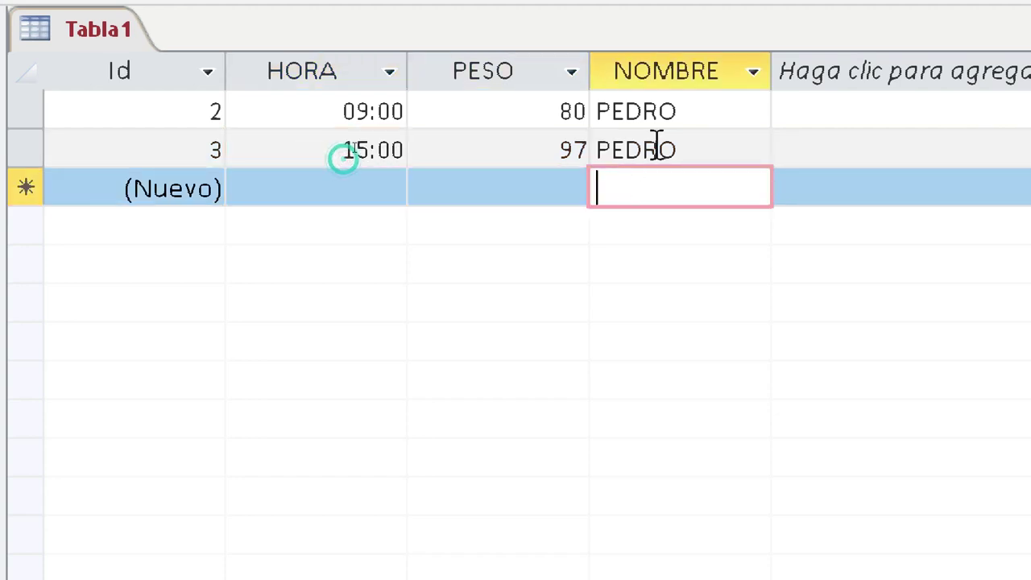
# Clear the NOMBRE of the 15:00 record and commit the record to test leaving the field empty.
pyautogui.click(658, 148)
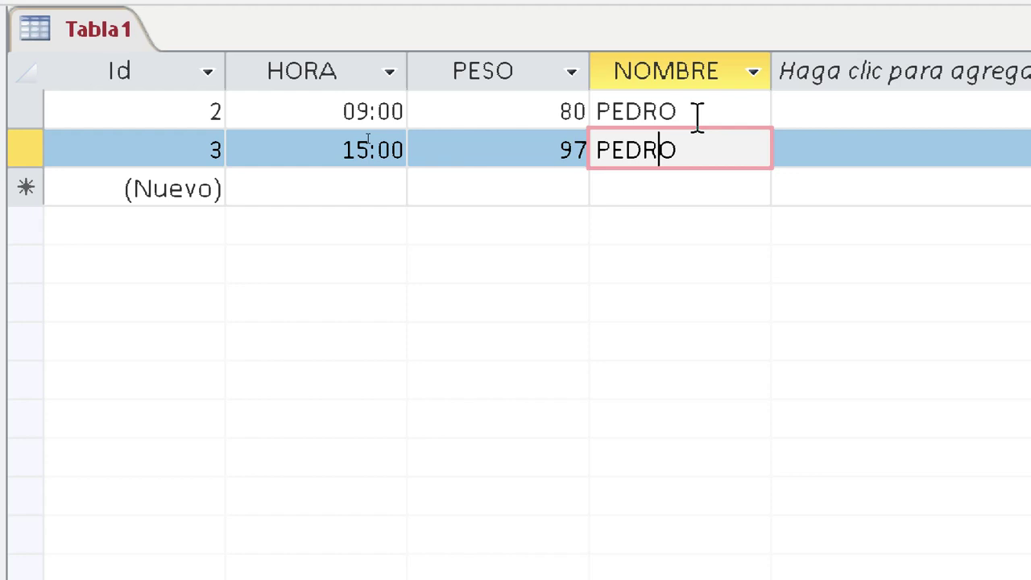
pyautogui.click(706, 156)
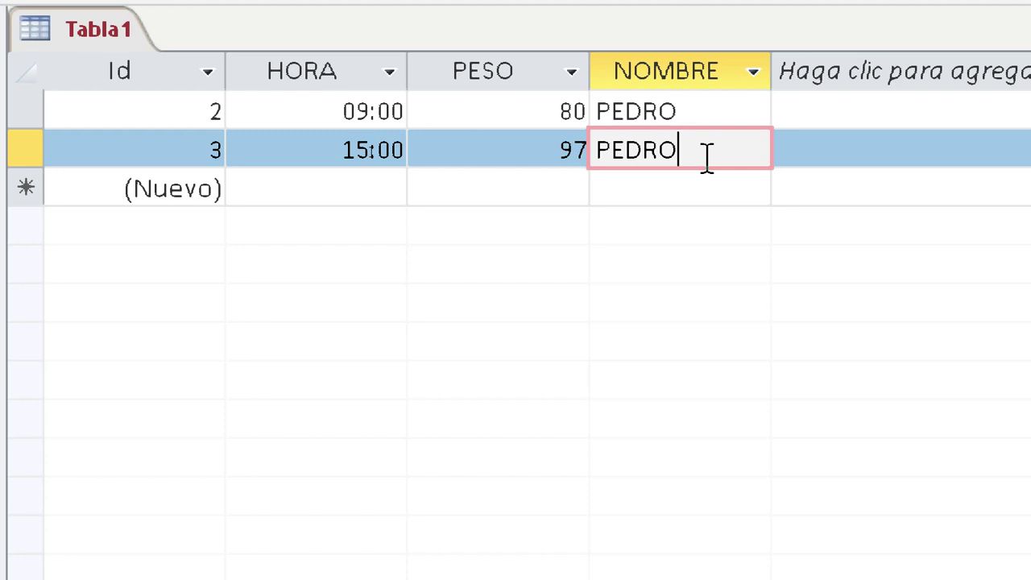
pyautogui.press('BackSpace')
pyautogui.press('BackSpace')
pyautogui.press('BackSpace')
pyautogui.press('BackSpace')
pyautogui.press('BackSpace')
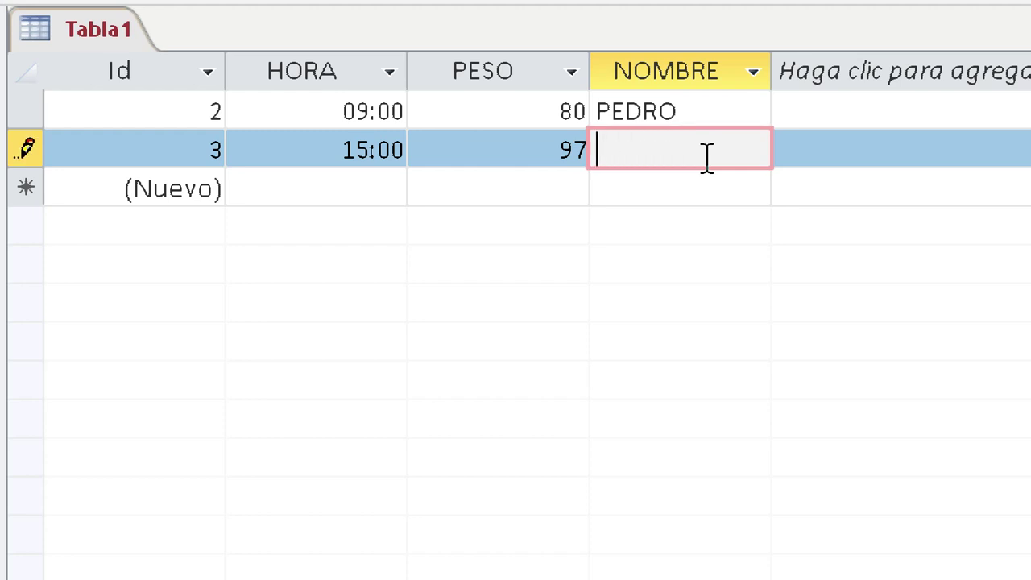
pyautogui.click(631, 185)
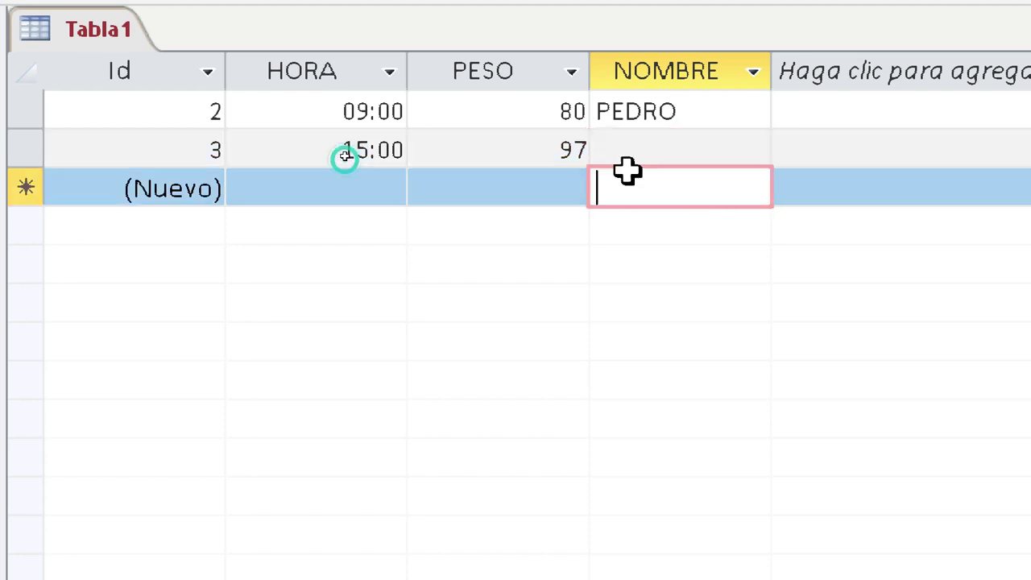
# In Tabla1's Design view, set the Indexado property of the NOMBRE field to Sí (Sin duplicados).
pyautogui.click(55, 87)
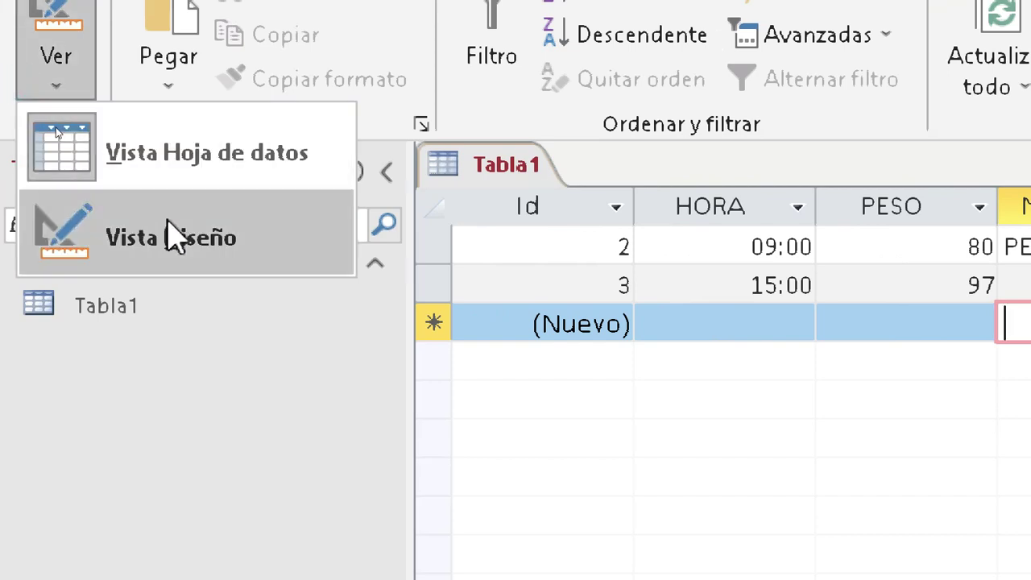
pyautogui.click(172, 231)
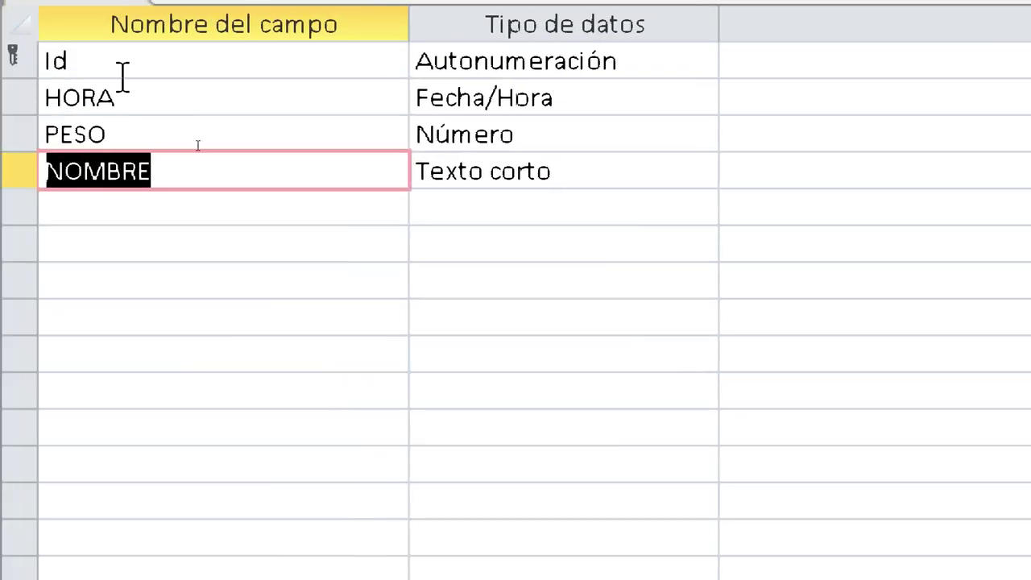
pyautogui.click(501, 185)
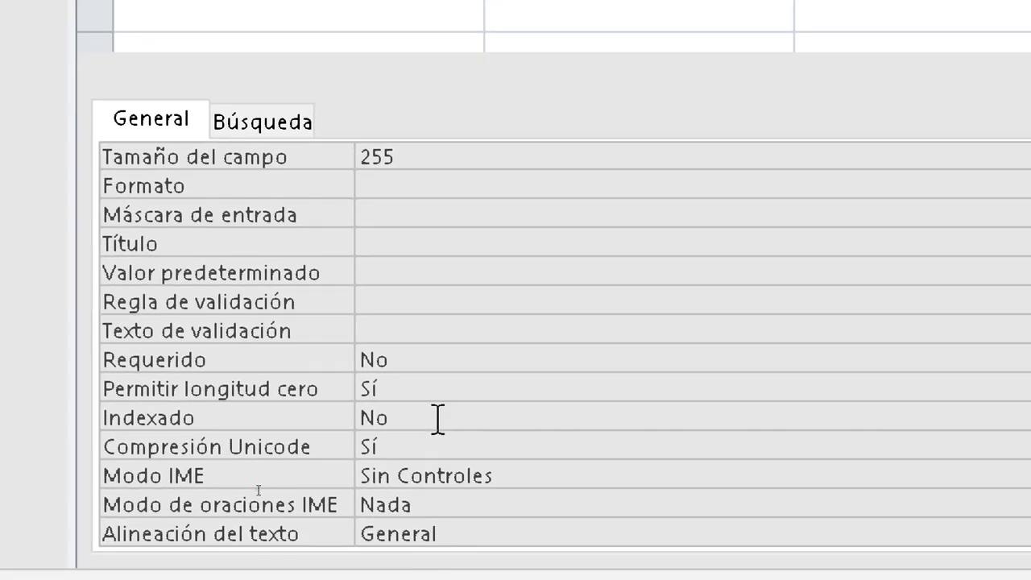
pyautogui.click(458, 483)
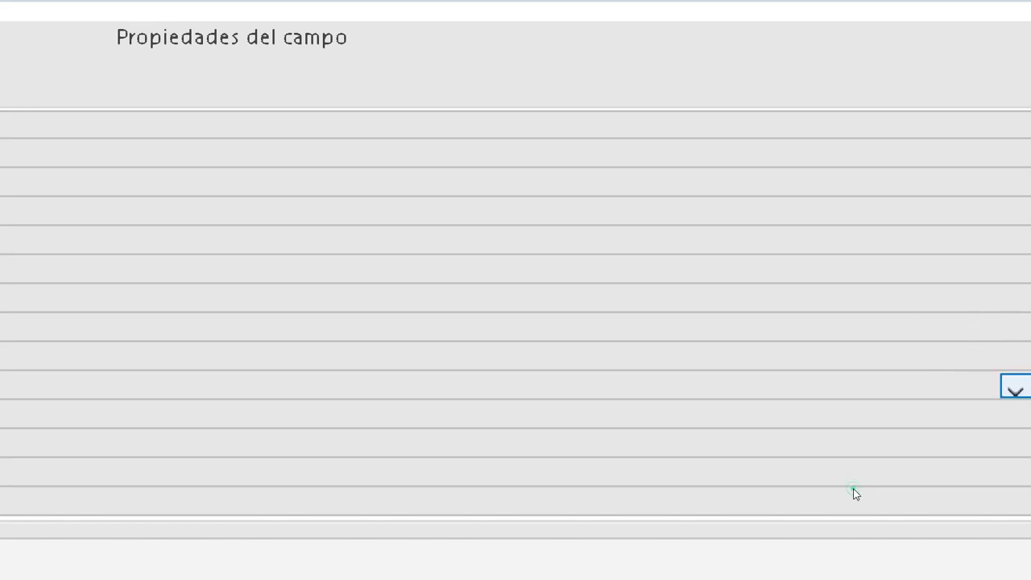
pyautogui.click(1013, 387)
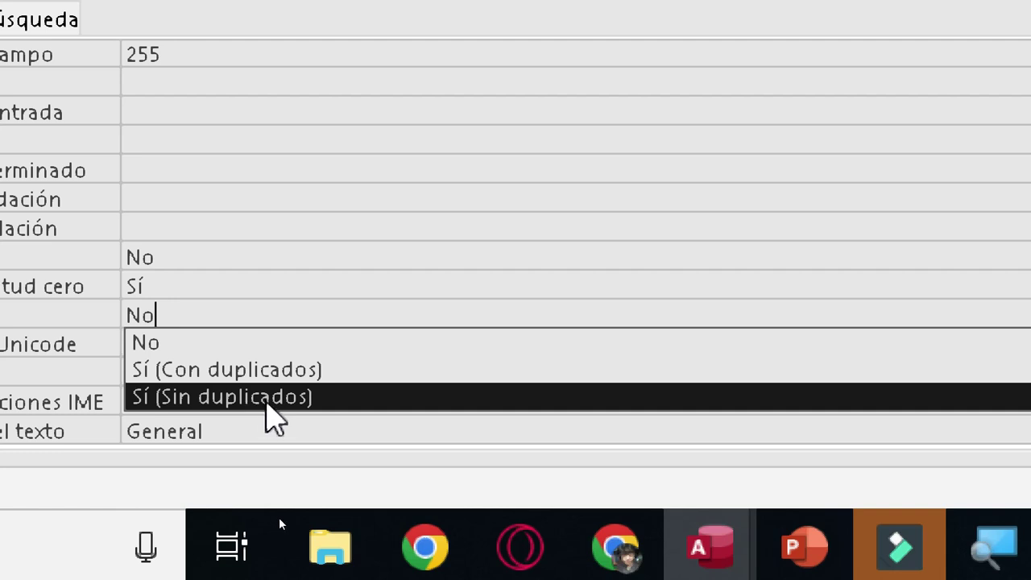
pyautogui.click(265, 396)
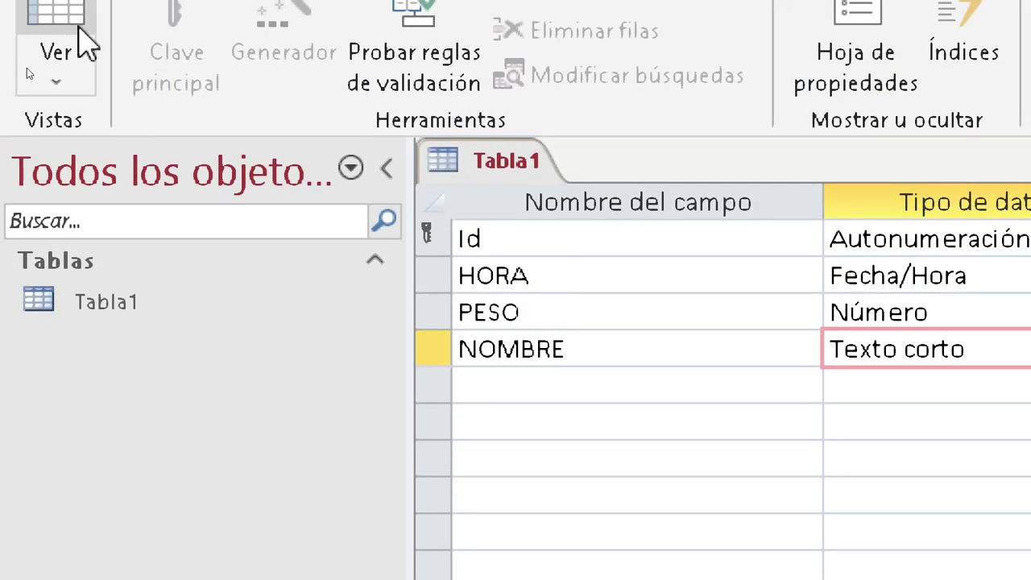
# Show Tabla1 in Datasheet view, saving the changed table design.
pyautogui.click(56, 60)
pyautogui.click(165, 161)
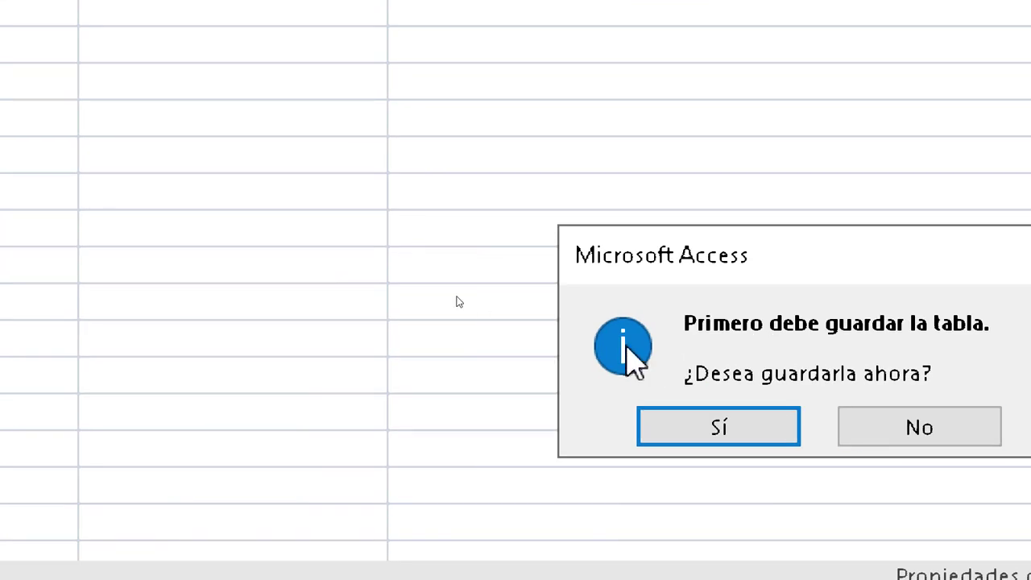
pyautogui.click(663, 430)
# Try to commit the 15:00 record with the same first name in NOMBRE as the 09:00 record.
pyautogui.click(310, 165)
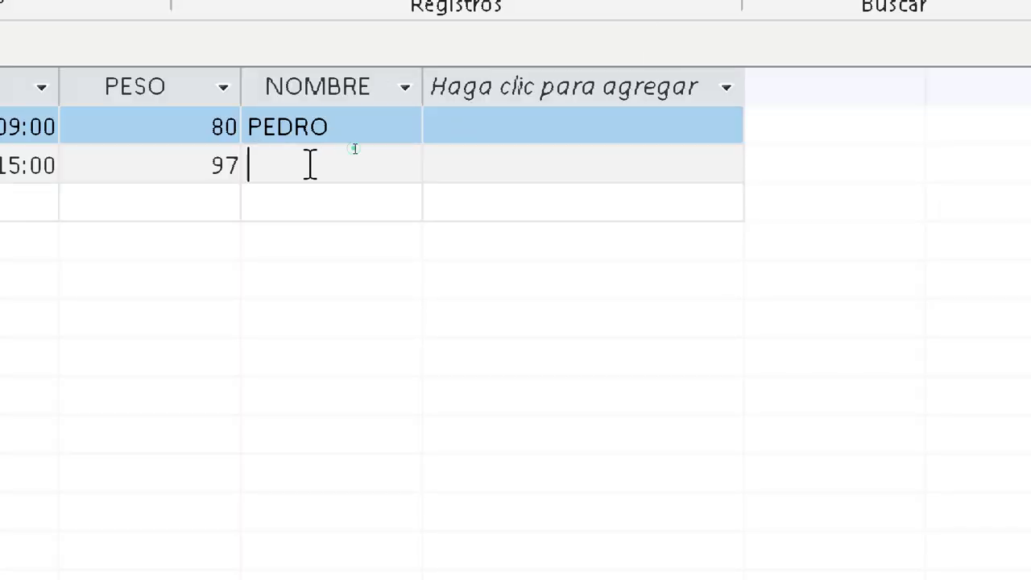
pyautogui.write('PEDRO')
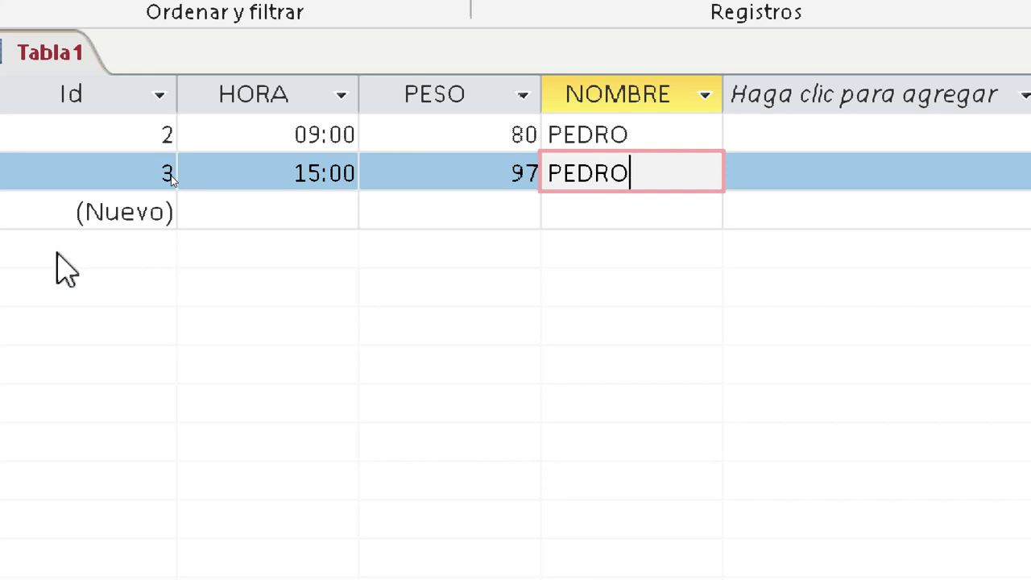
pyautogui.click(644, 218)
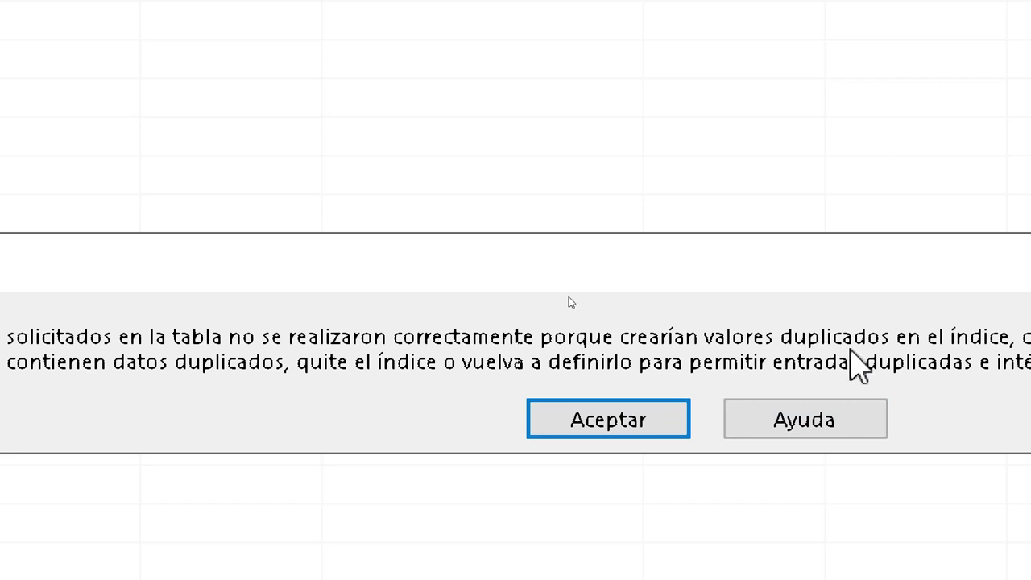
pyautogui.click(683, 435)
# Replace the NOMBRE of the 15:00 record with a different first name and commit the record.
pyautogui.moveTo(621, 191); pyautogui.dragTo(561, 207)
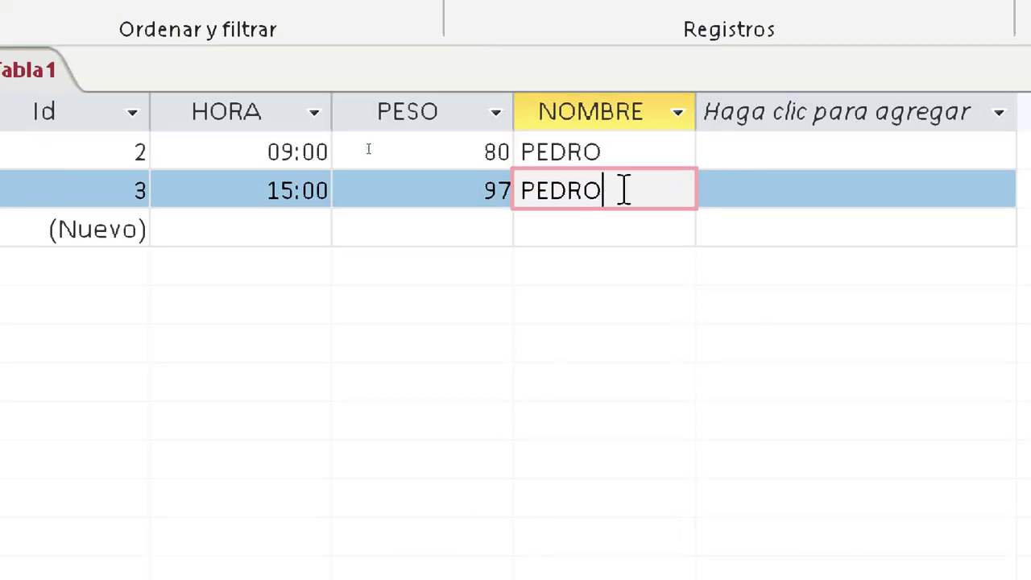
pyautogui.click(526, 216)
pyautogui.doubleClick(517, 202)
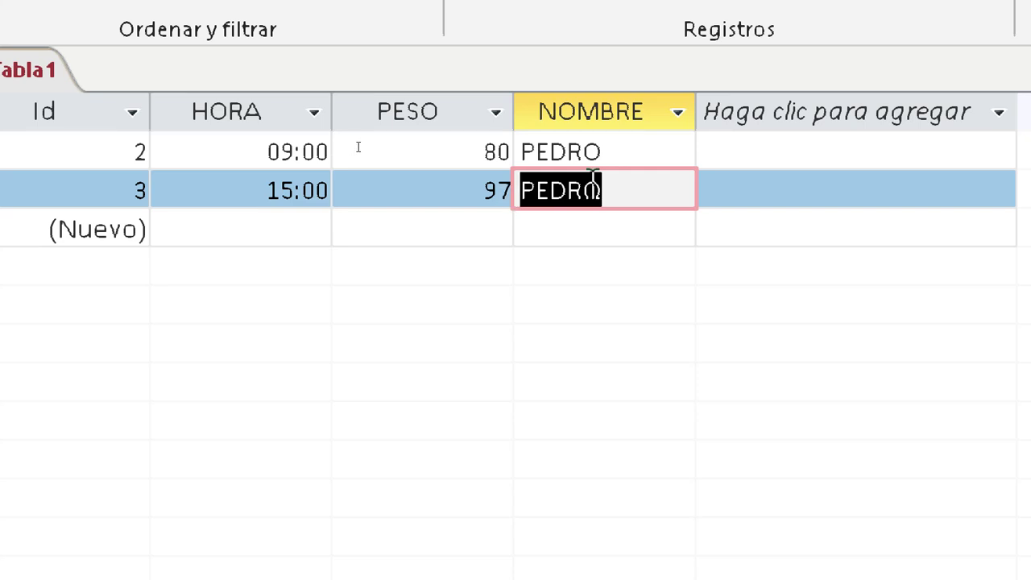
pyautogui.press('BackSpace')
pyautogui.write('MARIA')
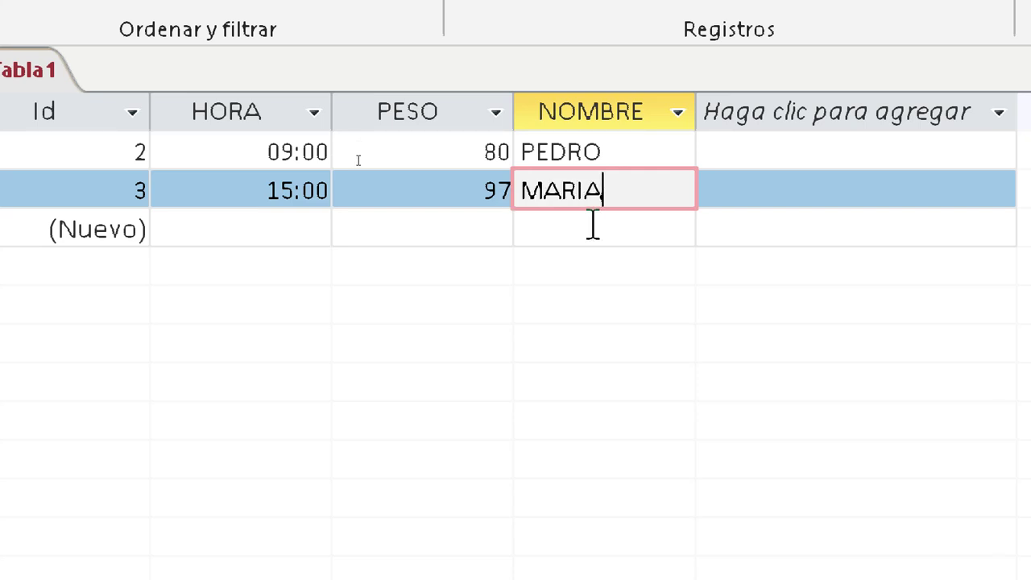
pyautogui.click(662, 232)
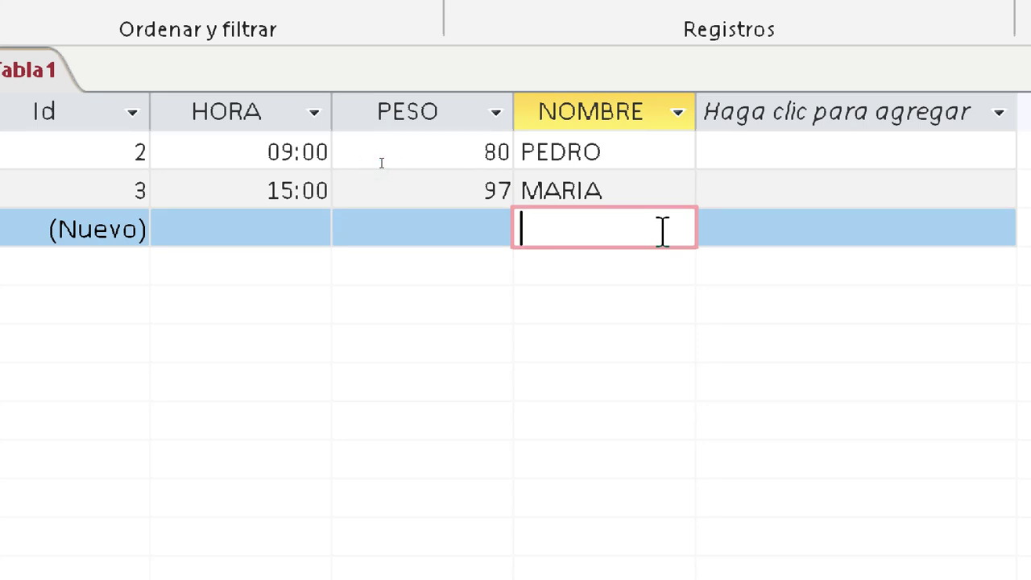
# Try to add a third record whose NOMBRE repeats the first name of the 15:00 record.
pyautogui.write('MAR')
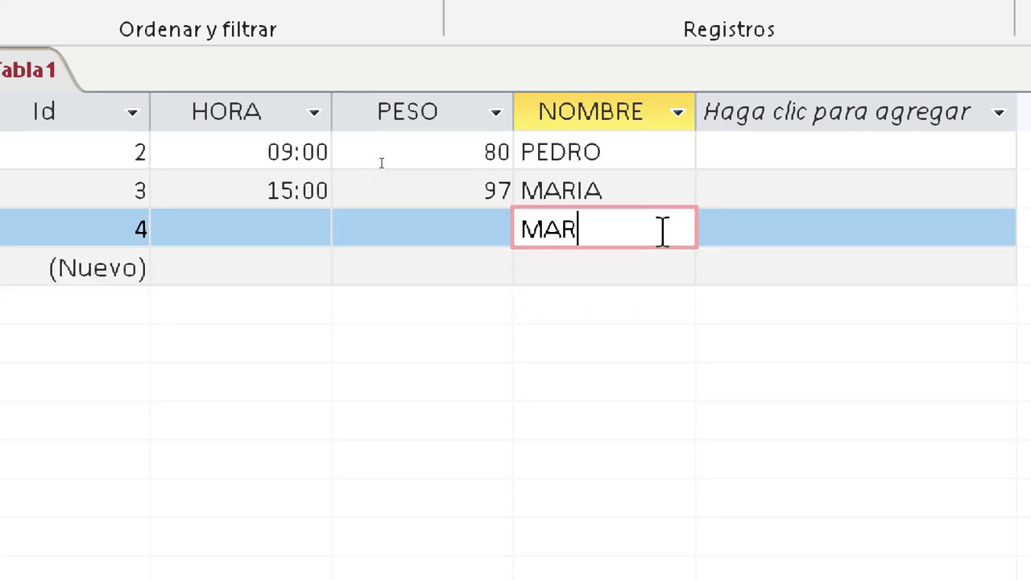
pyautogui.write('IA')
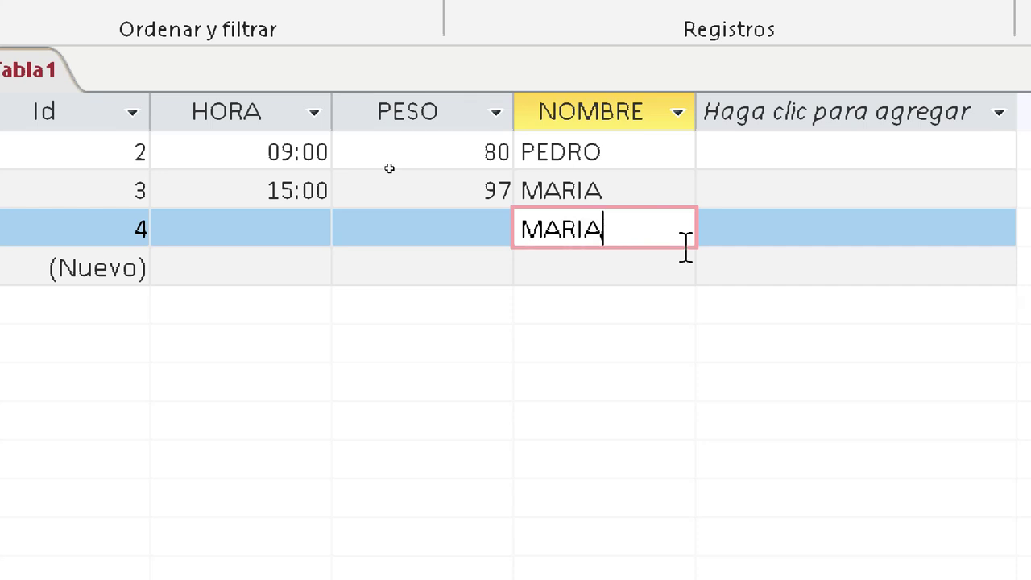
pyautogui.click(386, 180)
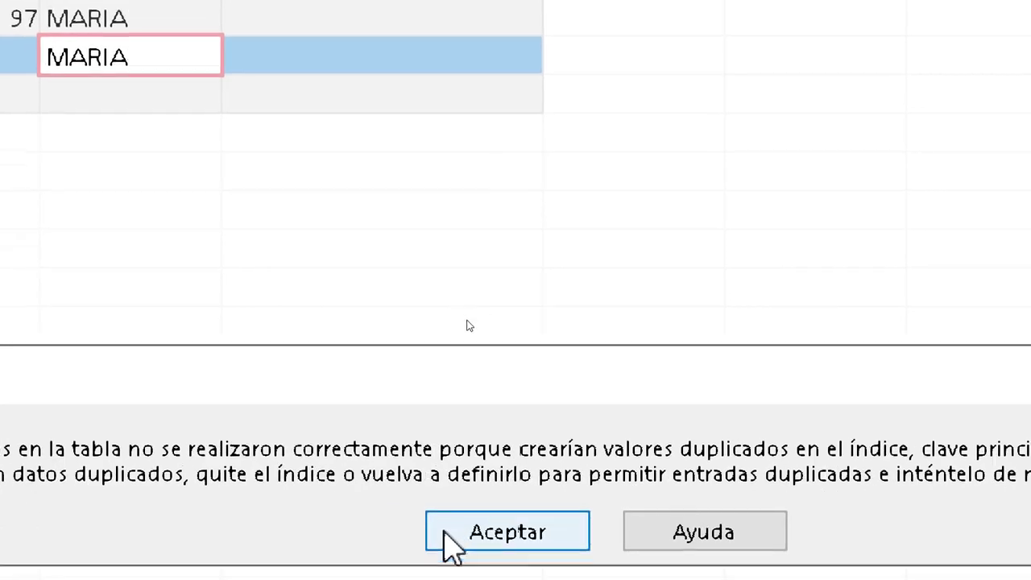
pyautogui.click(397, 390)
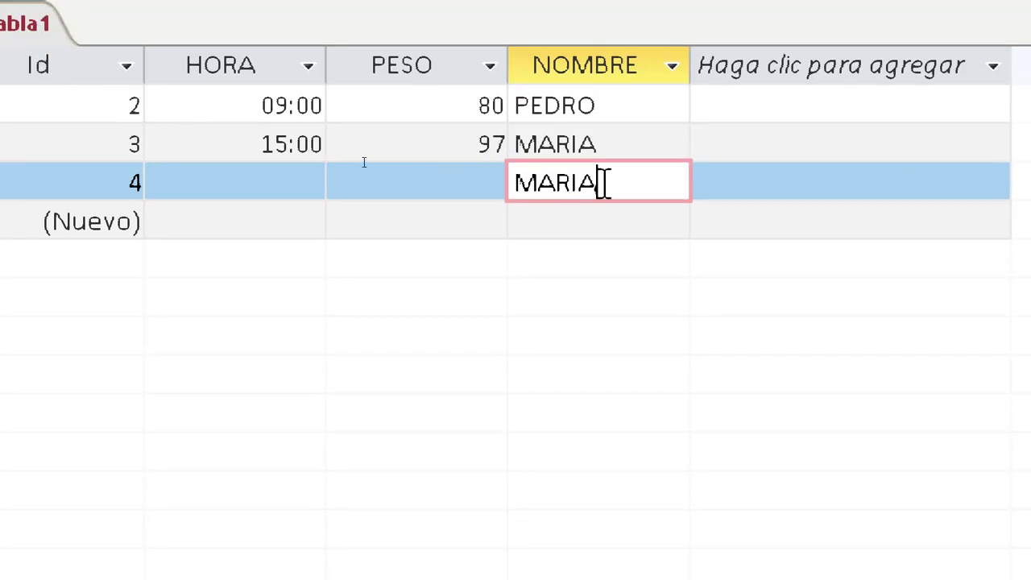
# Clear the duplicate NOMBRE from the third record and return Tabla1 to Design view.
pyautogui.moveTo(601, 185); pyautogui.dragTo(523, 187)
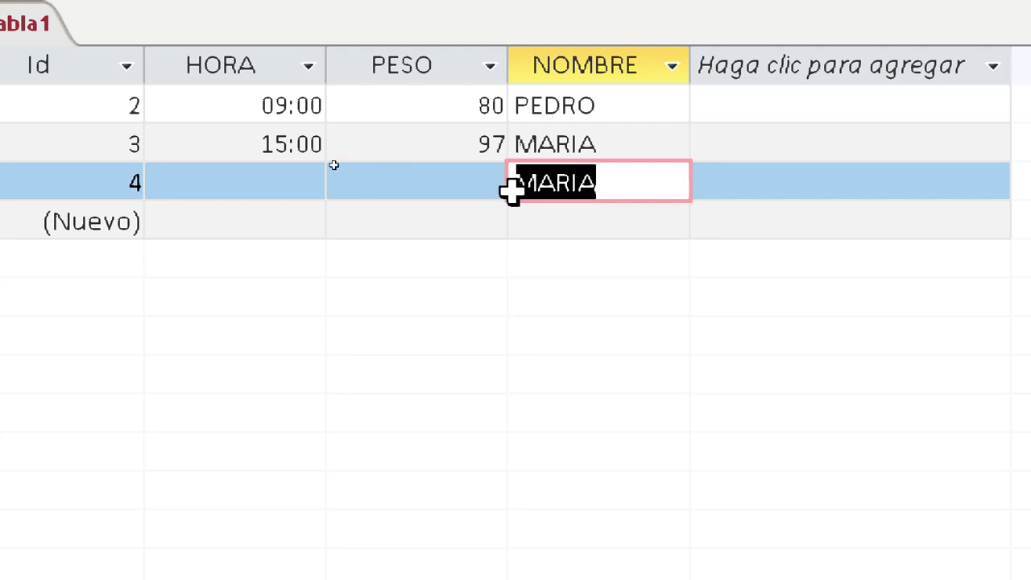
pyautogui.press('Delete')
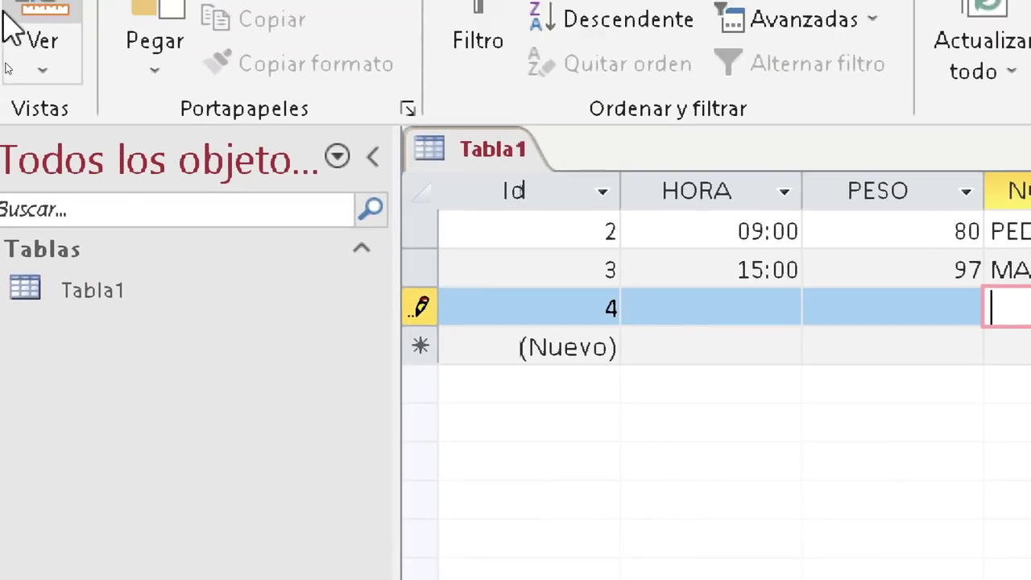
pyautogui.click(40, 69)
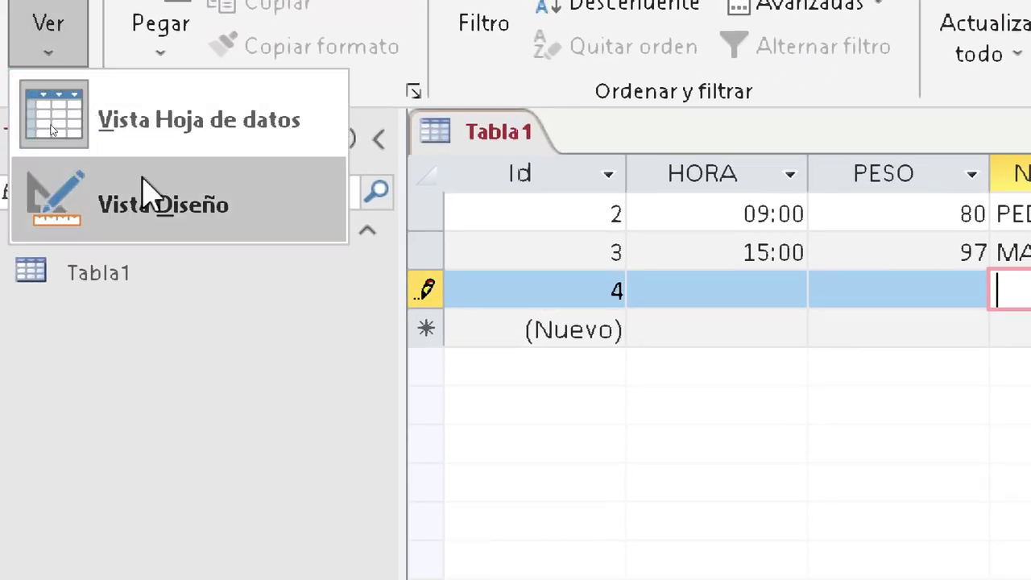
pyautogui.click(193, 241)
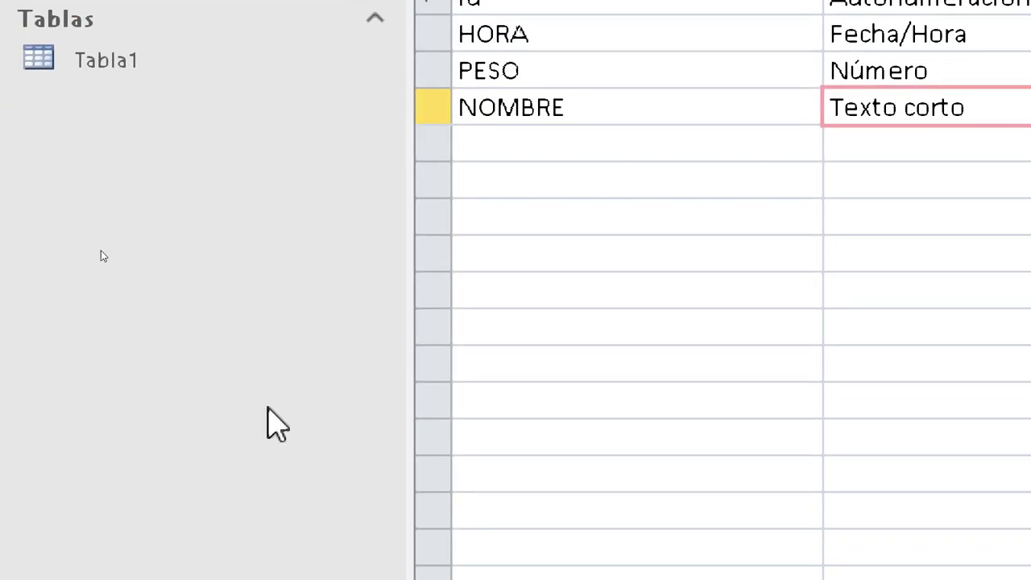
# Add a DISTRITOS field of type Texto corto below NOMBRE and set its Indexado property to Sí (Sin duplicados).
pyautogui.click(493, 144)
pyautogui.write('DISTRITOS')
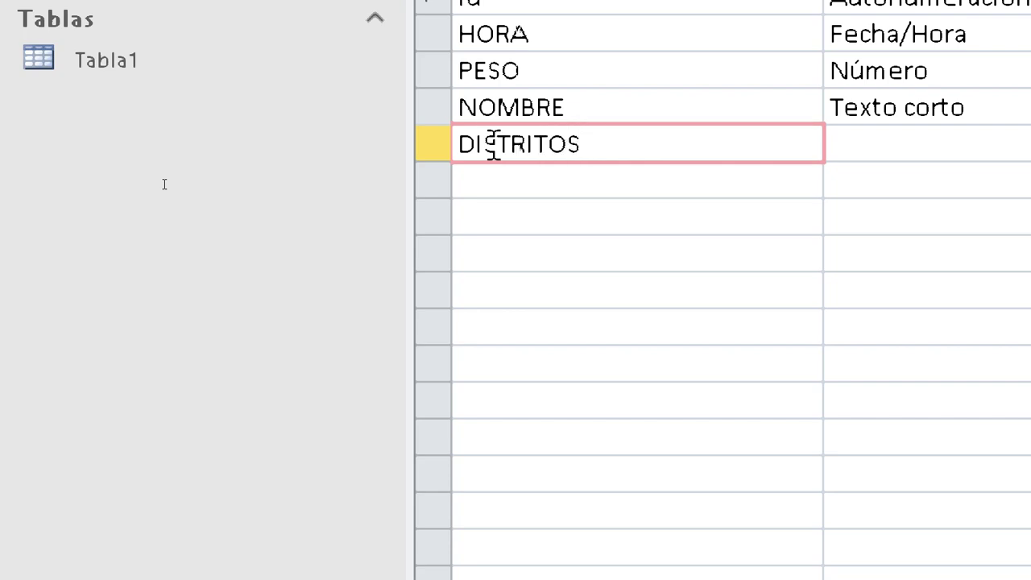
pyautogui.click(992, 152)
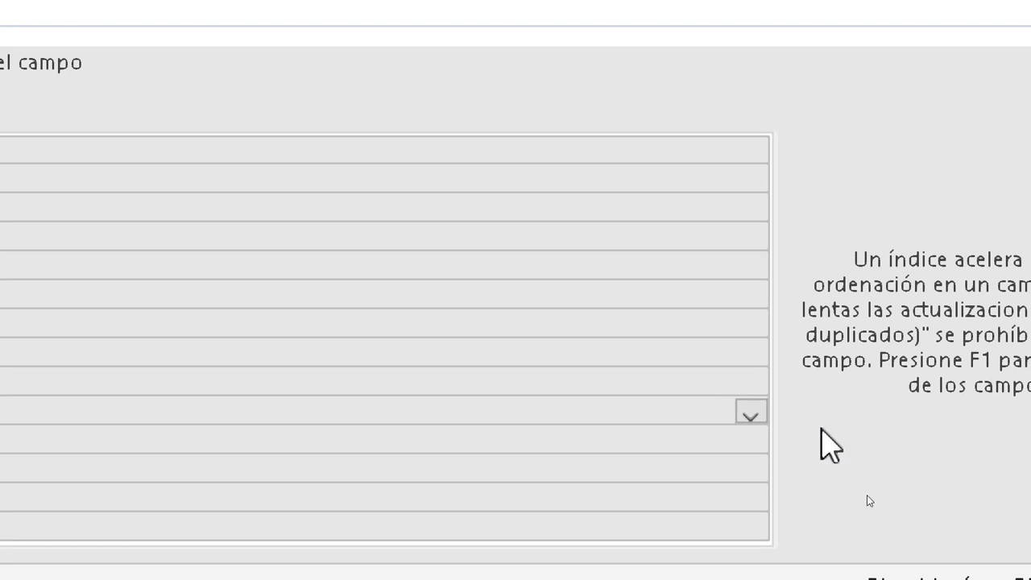
pyautogui.click(752, 412)
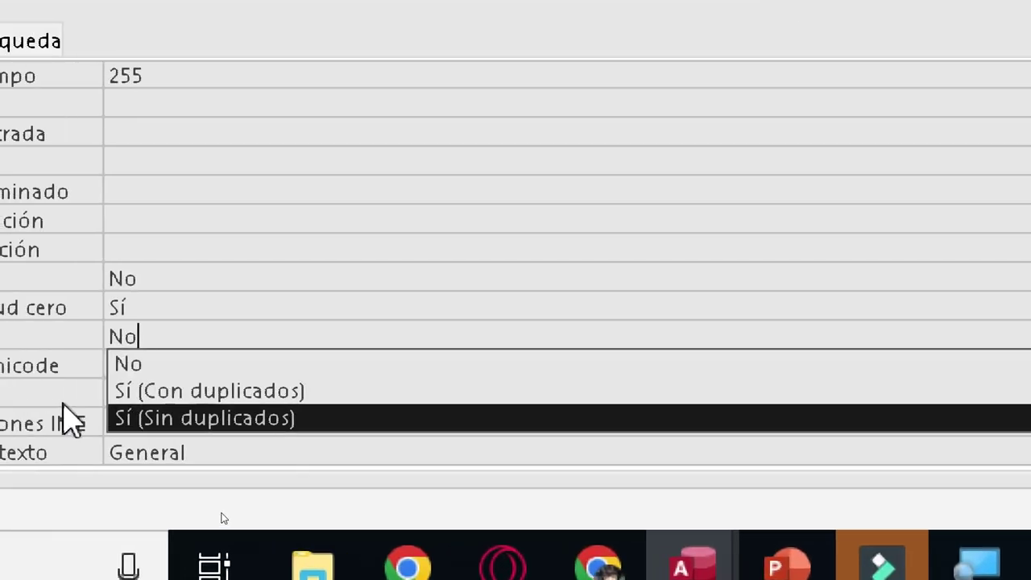
pyautogui.click(211, 417)
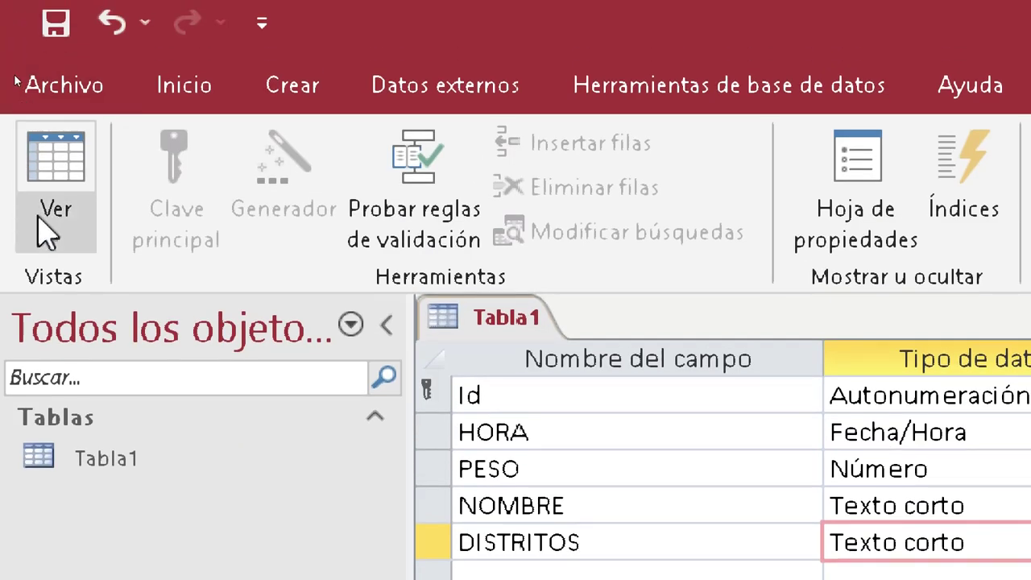
# Switch Tabla1 to Vista Hoja de datos and enter SJM in DISTRITOS for the first record.
pyautogui.click(57, 229)
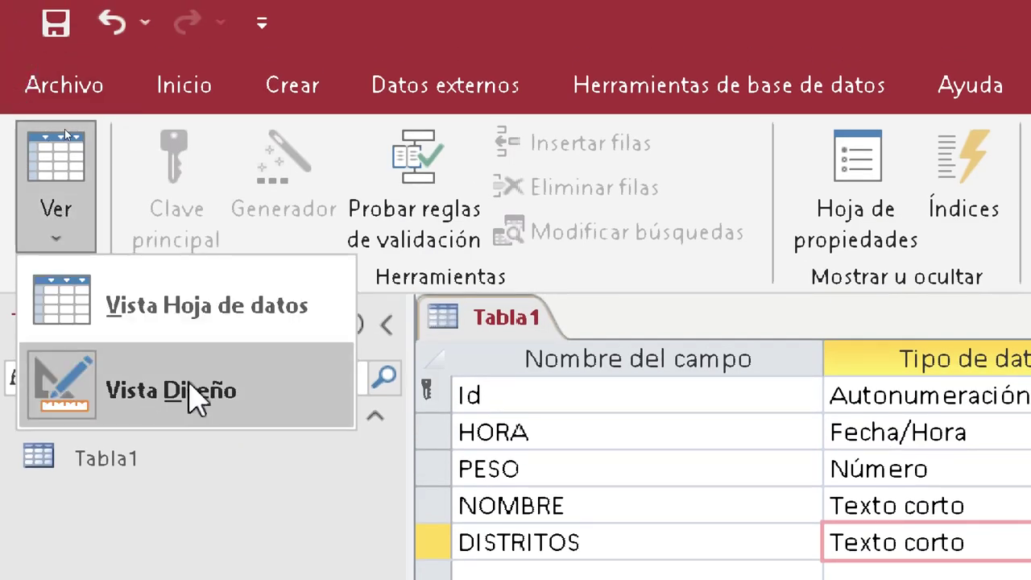
pyautogui.click(254, 321)
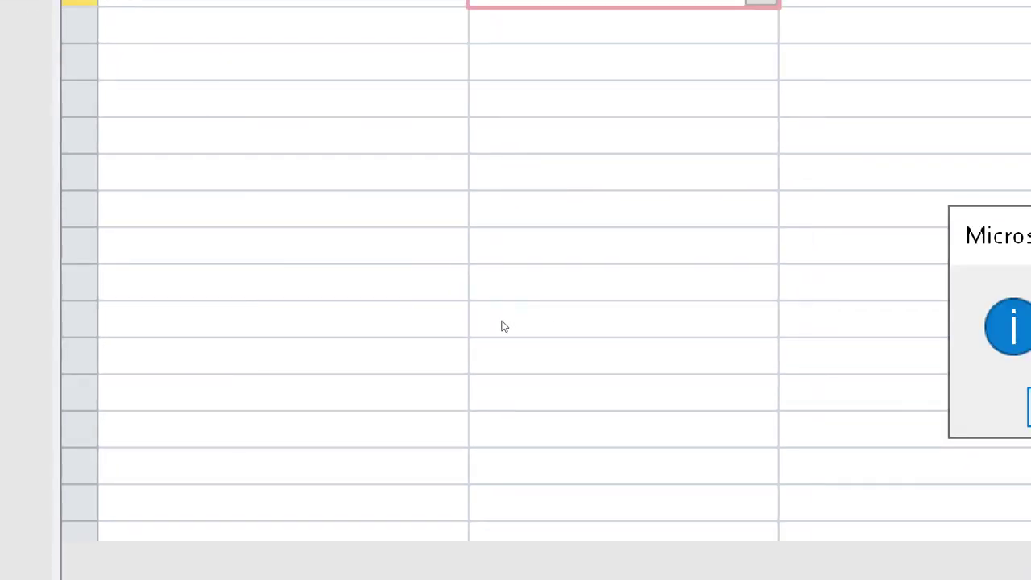
pyautogui.click(492, 322)
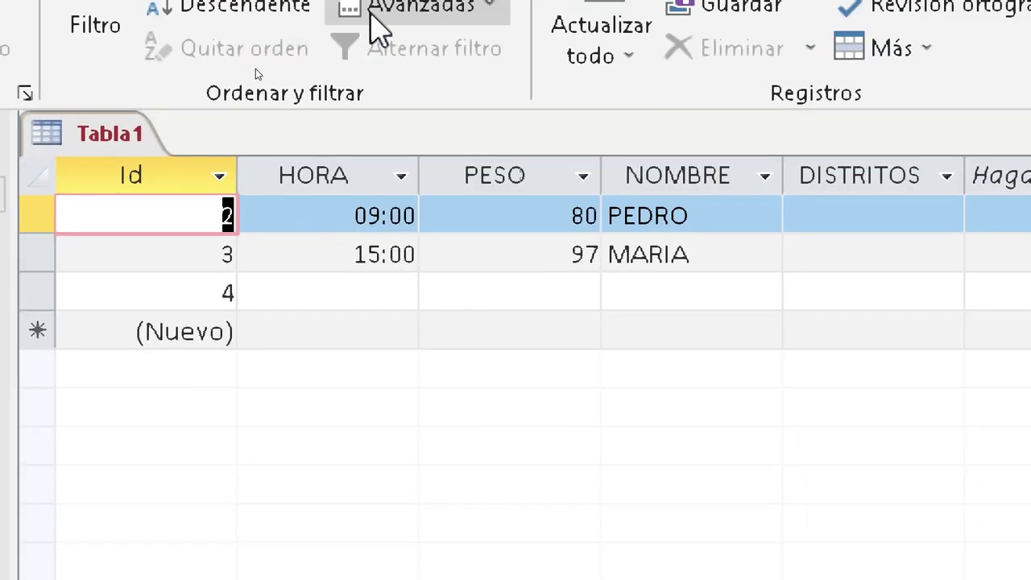
pyautogui.click(865, 219)
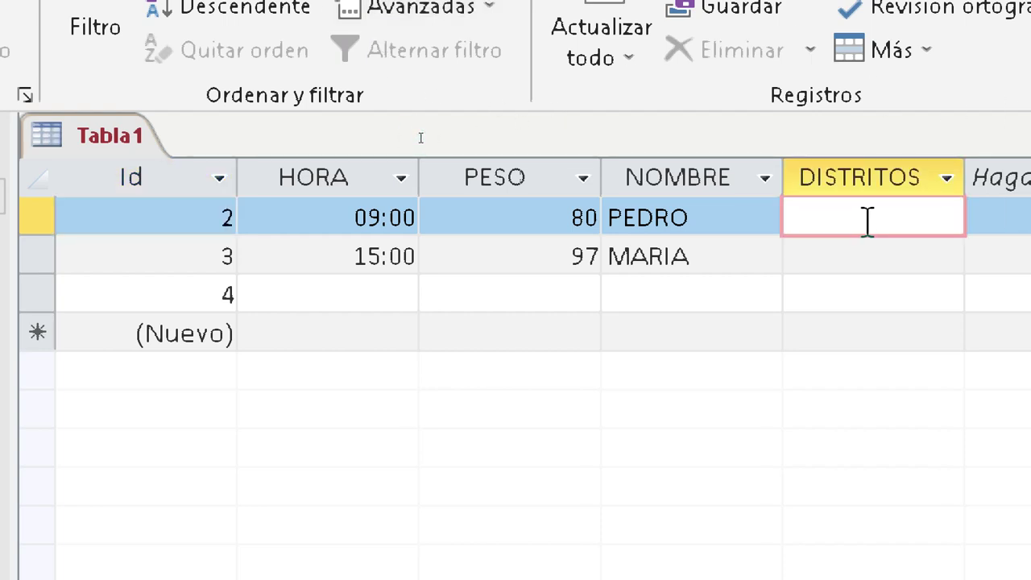
pyautogui.write('SJM')
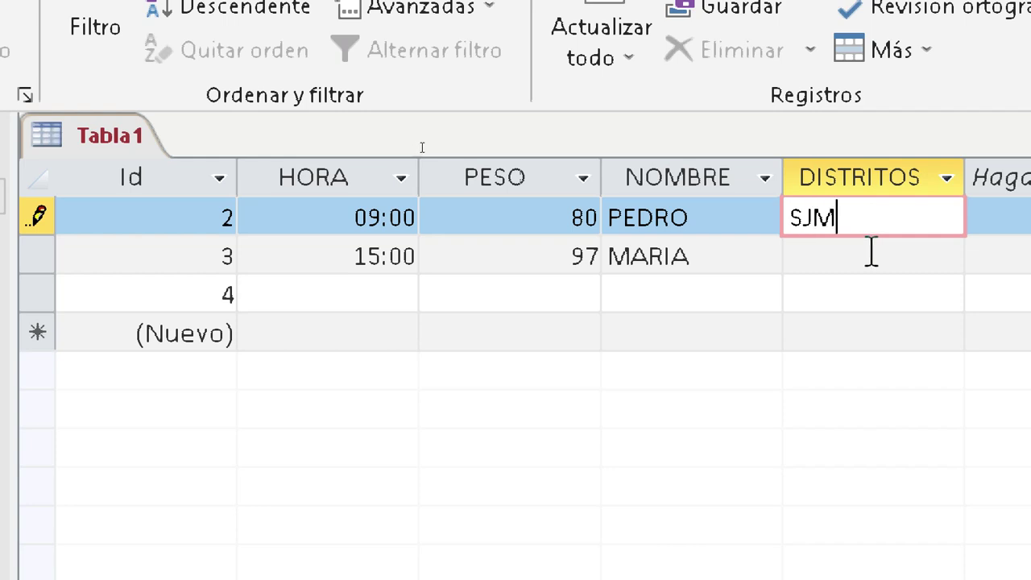
# Try to enter the same district, SJM, in DISTRITOS for the second record.
pyautogui.click(871, 255)
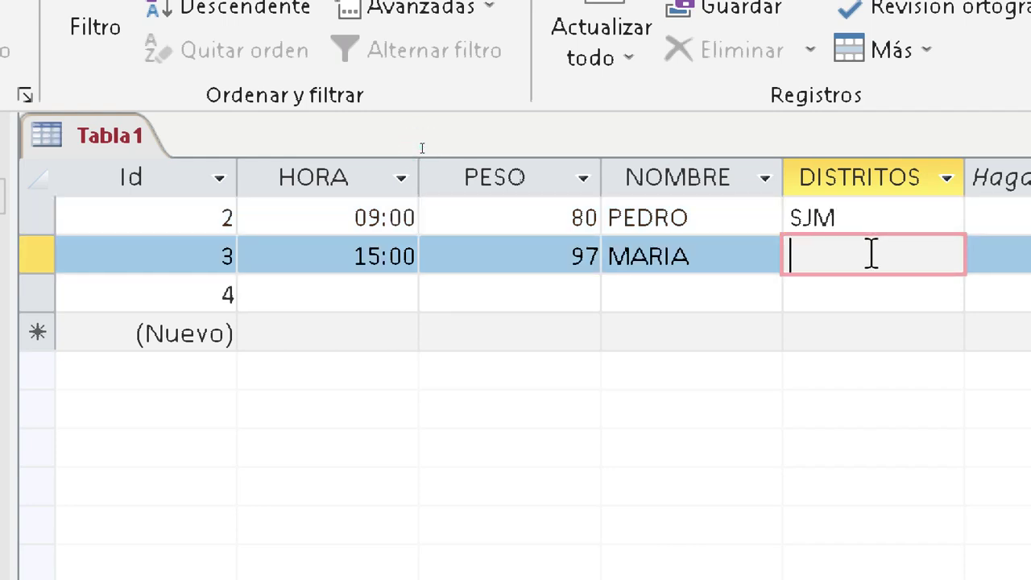
pyautogui.write('SJM')
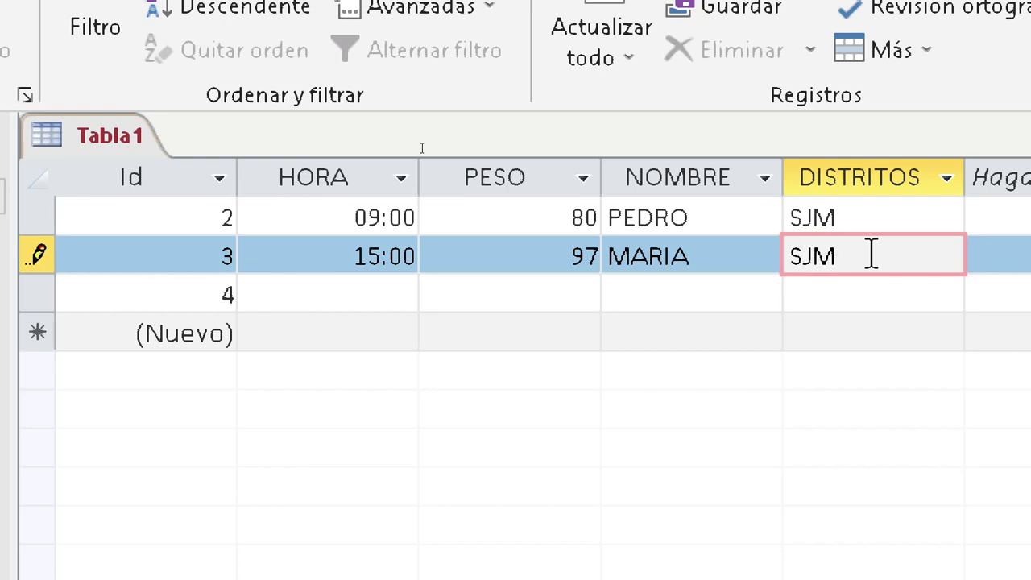
pyautogui.click(413, 156)
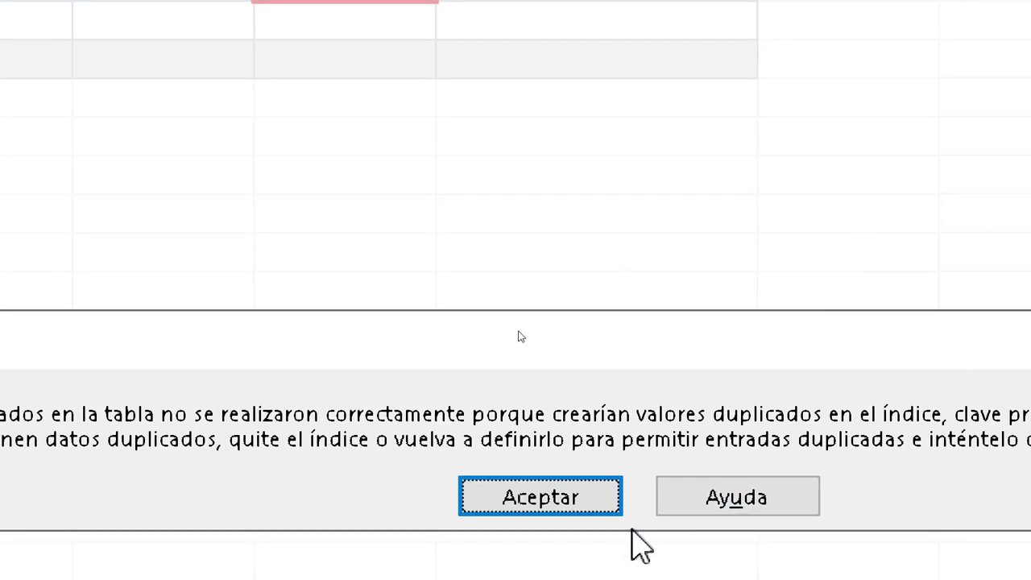
pyautogui.click(554, 497)
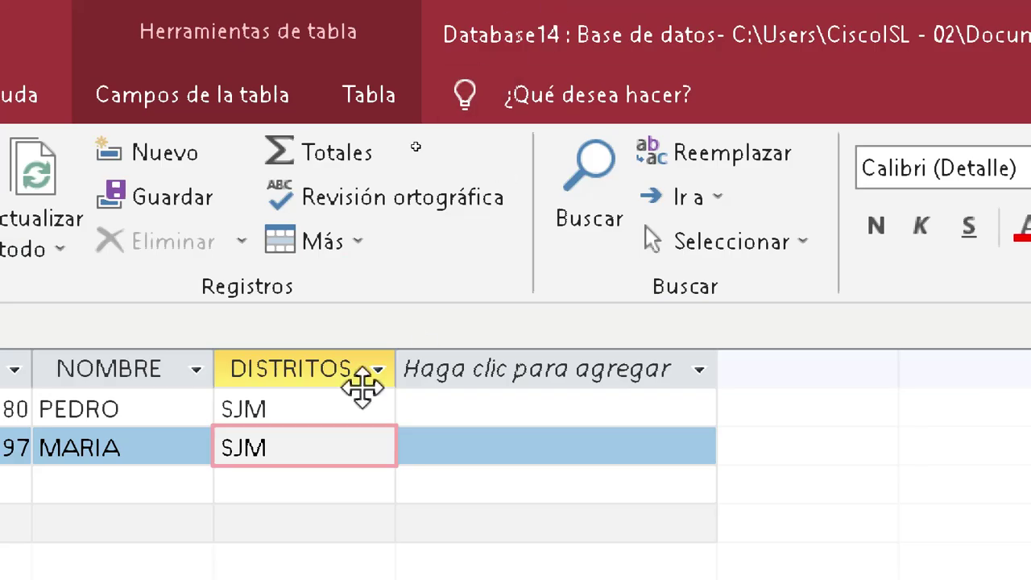
# Replace the DISTRITOS value of the second record with CHORRILLOS.
pyautogui.press('BackSpace')
pyautogui.press('BackSpace')
pyautogui.press('BackSpace')
pyautogui.write('CH')
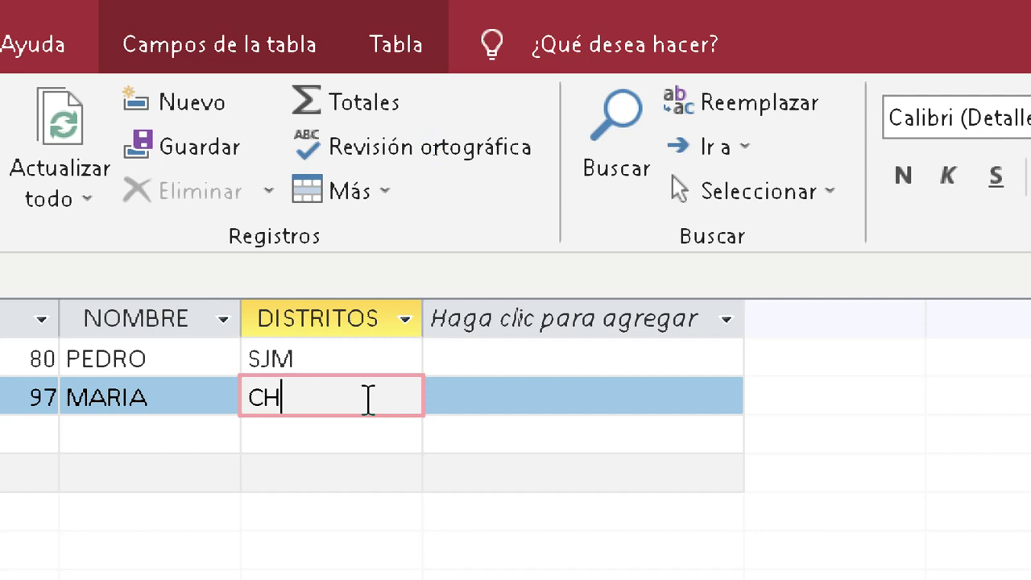
pyautogui.write('ORRI')
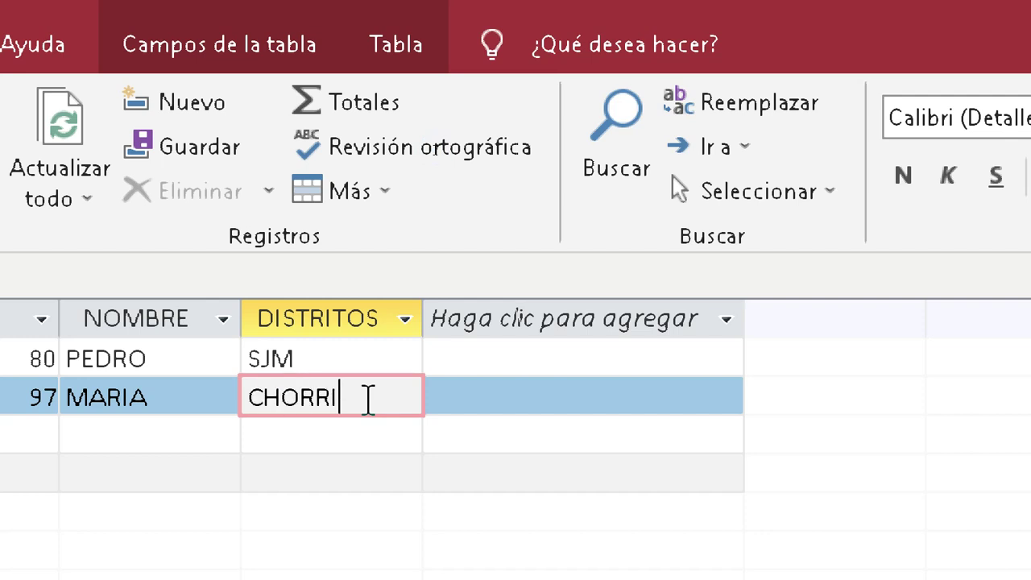
pyautogui.write('LLOS')
pyautogui.press('Down')
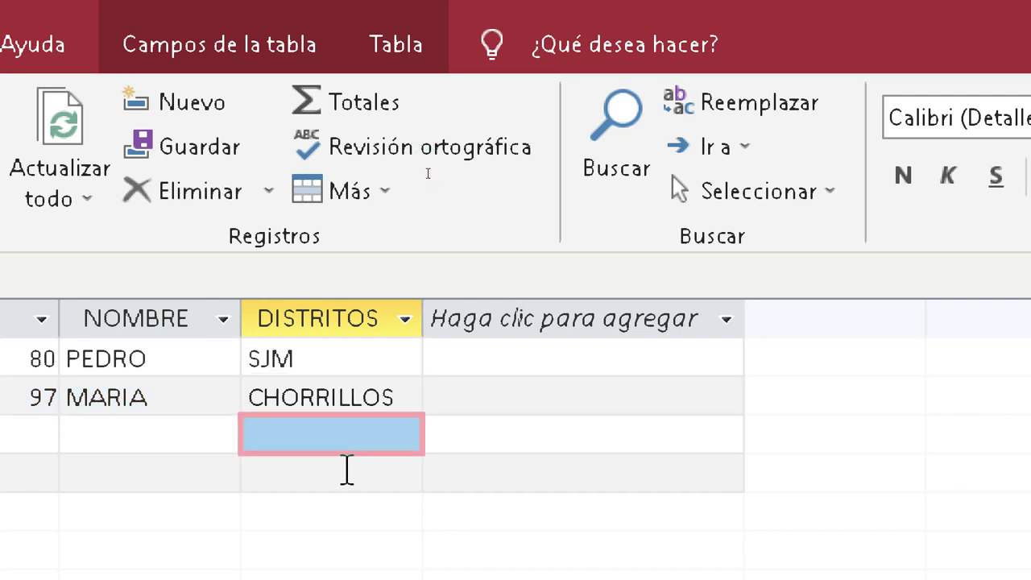
# Try to enter the repeated district CHORRILLOS in DISTRITOS for the third record.
pyautogui.click(293, 439)
pyautogui.write('cHORRIL')
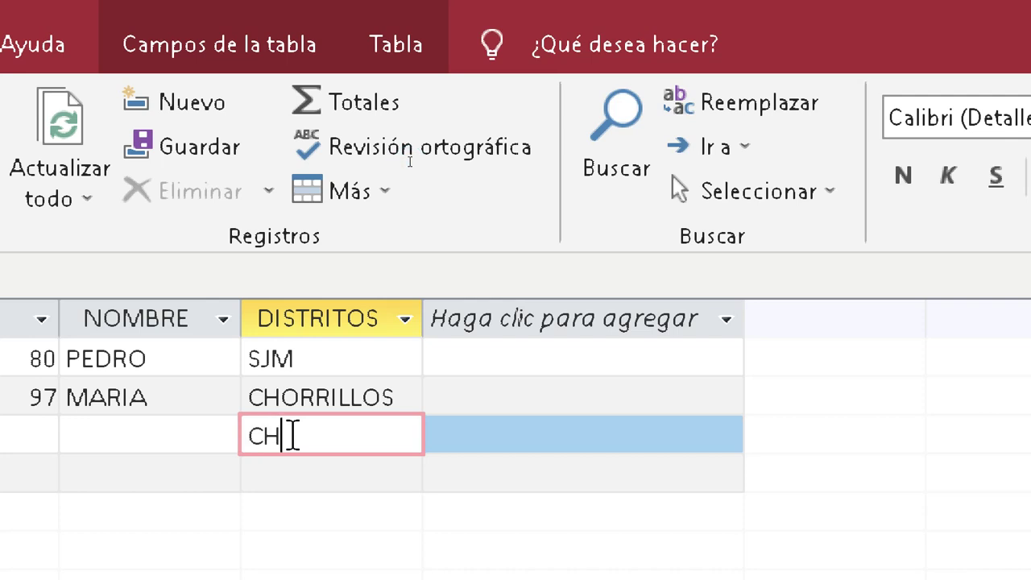
pyautogui.write('LOS')
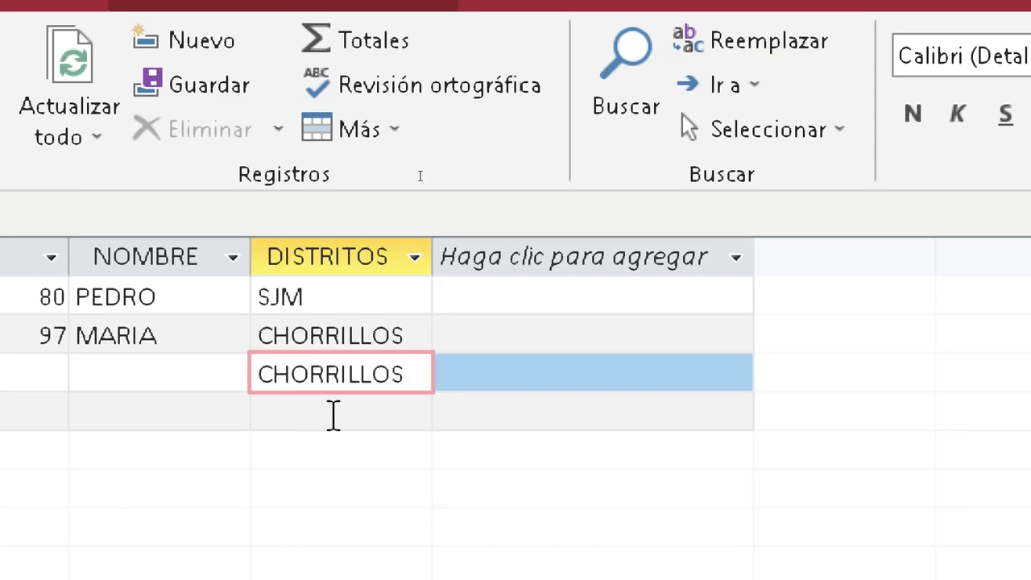
pyautogui.click(404, 229)
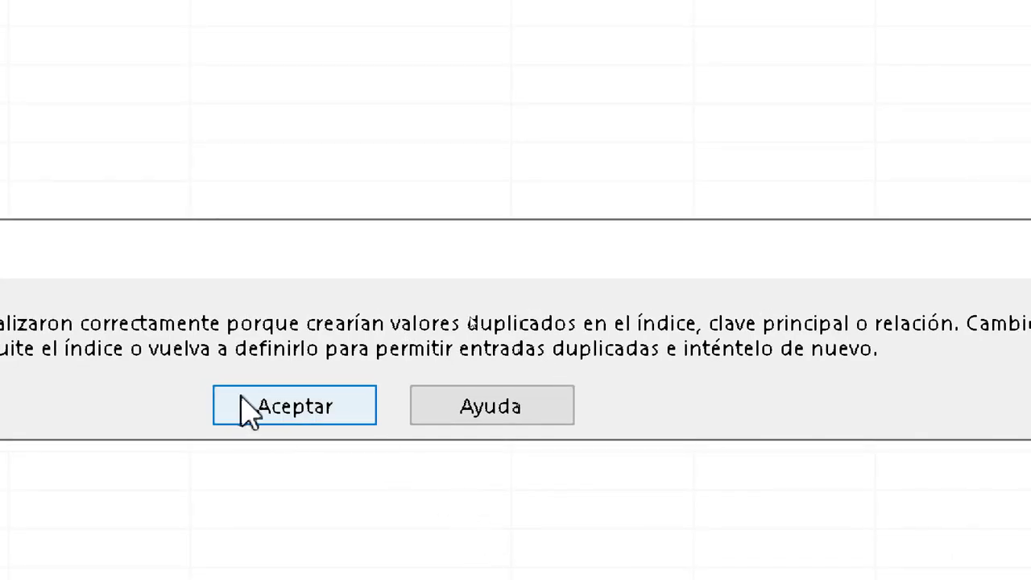
pyautogui.click(267, 403)
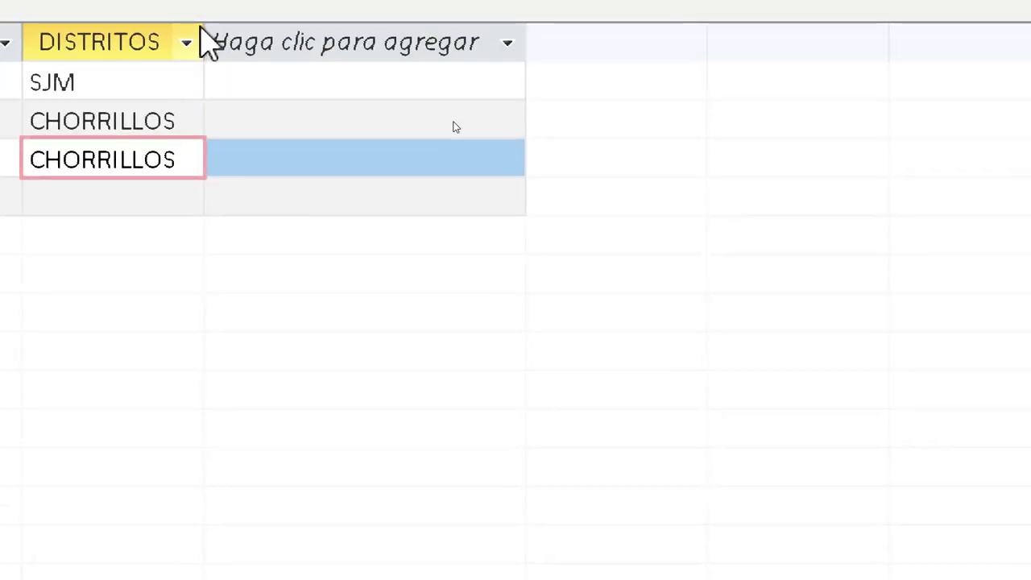
# Replace the DISTRITOS value of the third record with MIRAFLORES.
pyautogui.press('BackSpace')
pyautogui.press('BackSpace')
pyautogui.press('BackSpace')
pyautogui.press('BackSpace')
pyautogui.press('BackSpace')
pyautogui.press('BackSpace')
pyautogui.press('BackSpace')
pyautogui.press('BackSpace')
pyautogui.press('BackSpace')
pyautogui.press('BackSpace')
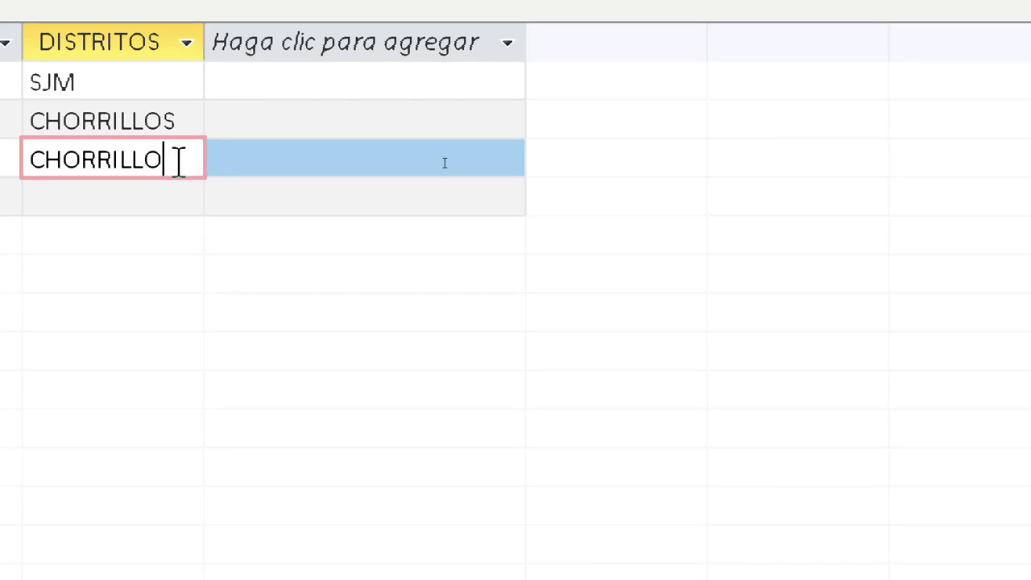
pyautogui.write('MIRAFLORE')
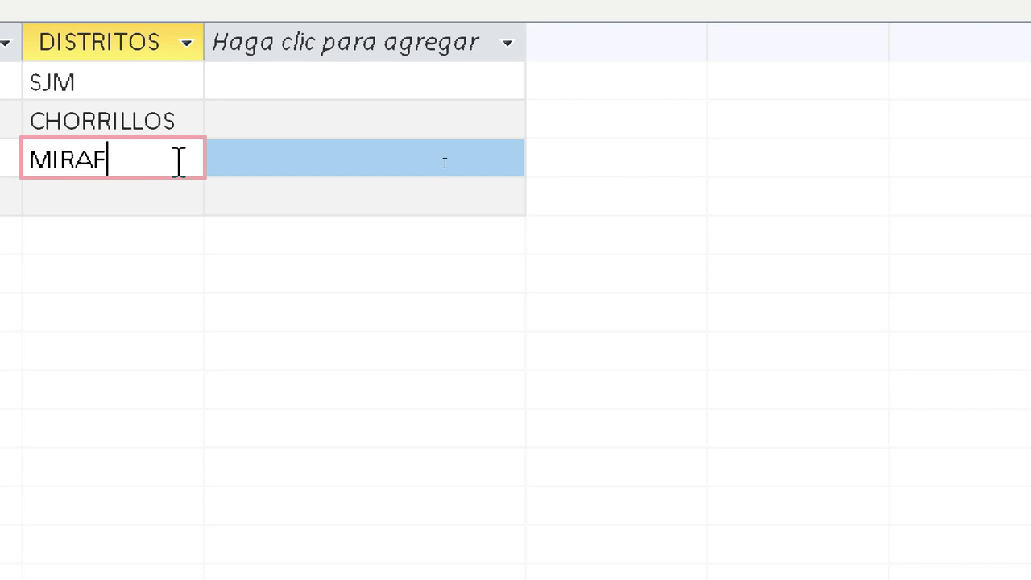
pyautogui.write('S')
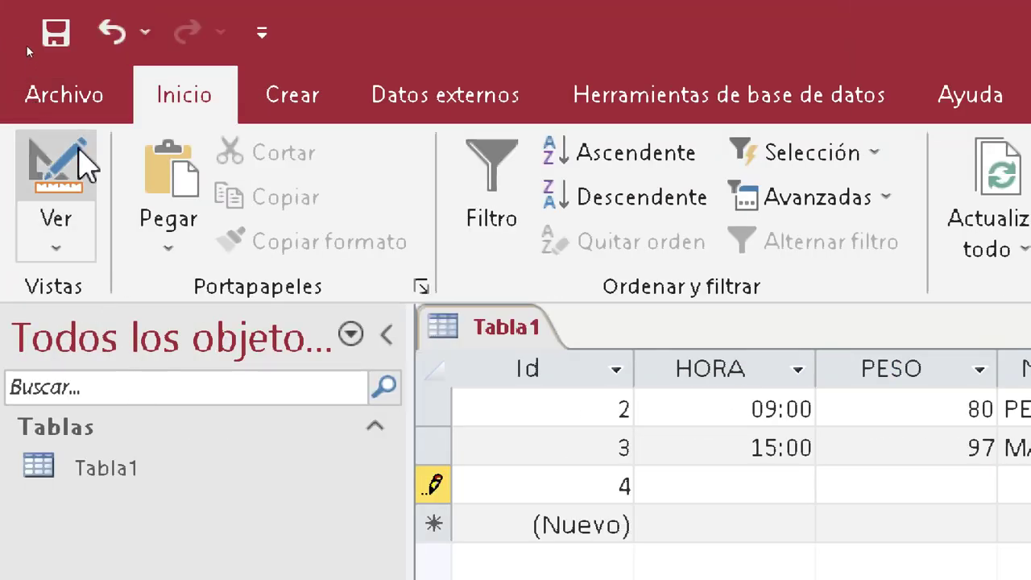
# Return Tabla1 to Vista Diseño and add a field named CANTIDAD_HIJOS below DISTRITOS.
pyautogui.click(64, 244)
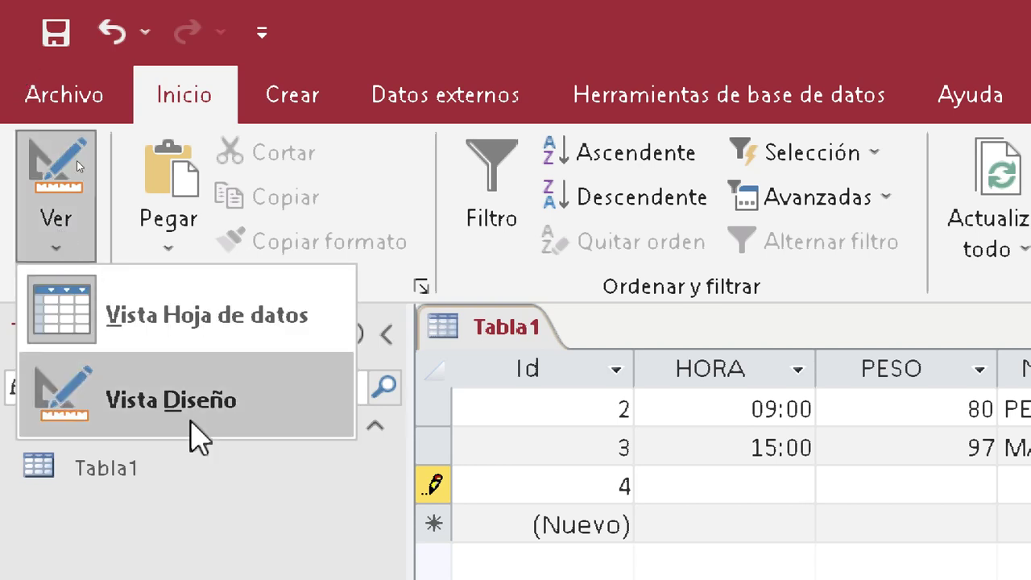
pyautogui.click(229, 395)
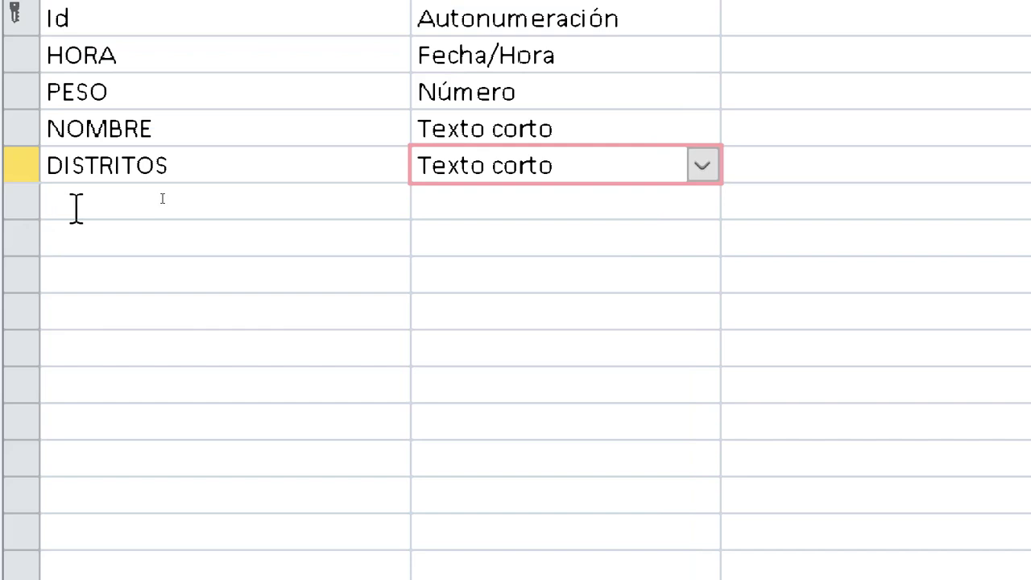
pyautogui.click(162, 199)
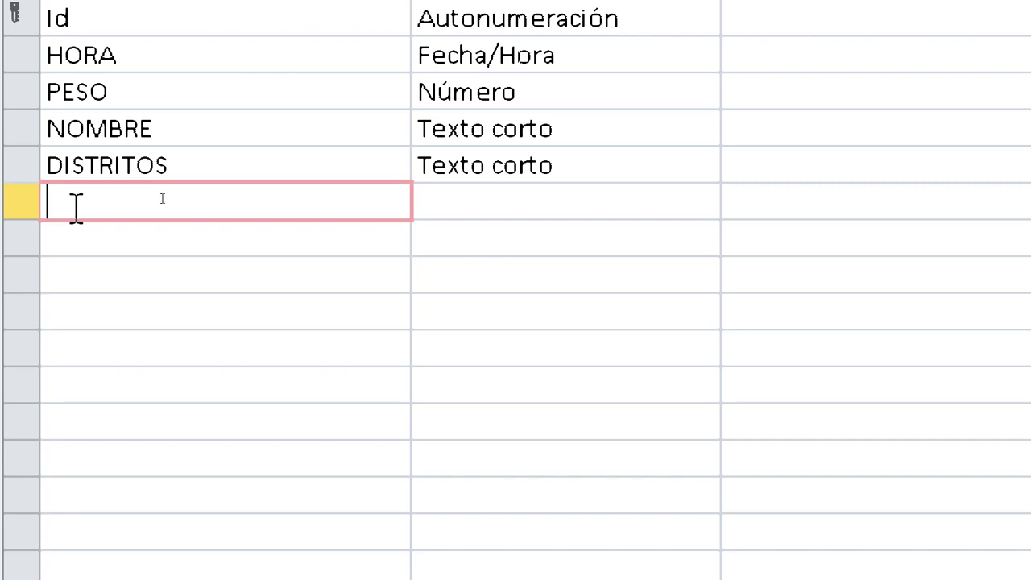
pyautogui.write('CANTIDAD DE')
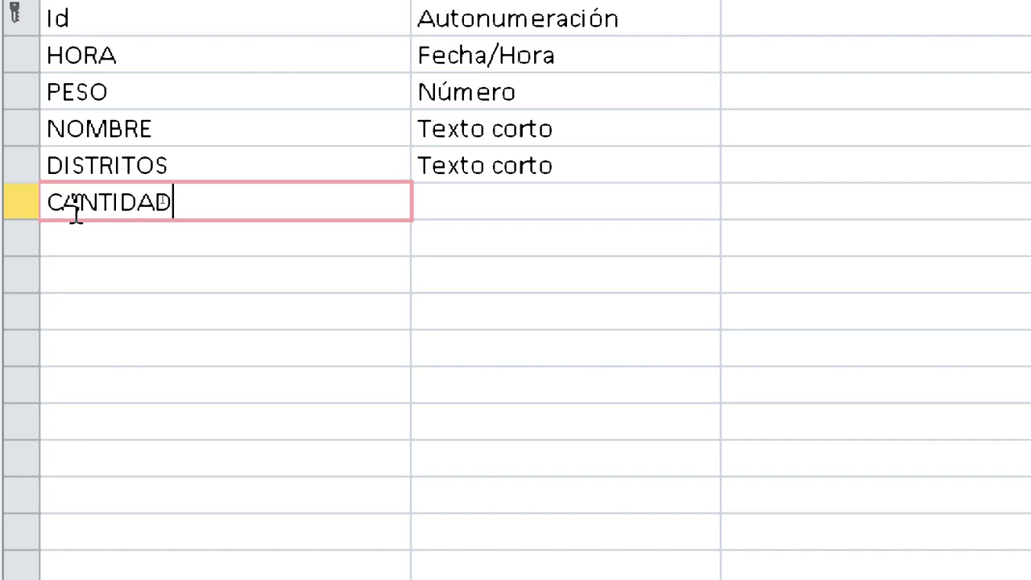
pyautogui.press('BackSpace')
pyautogui.press('BackSpace')
pyautogui.press('BackSpace')
pyautogui.press('BackSpace')
pyautogui.write('_HIJOS')
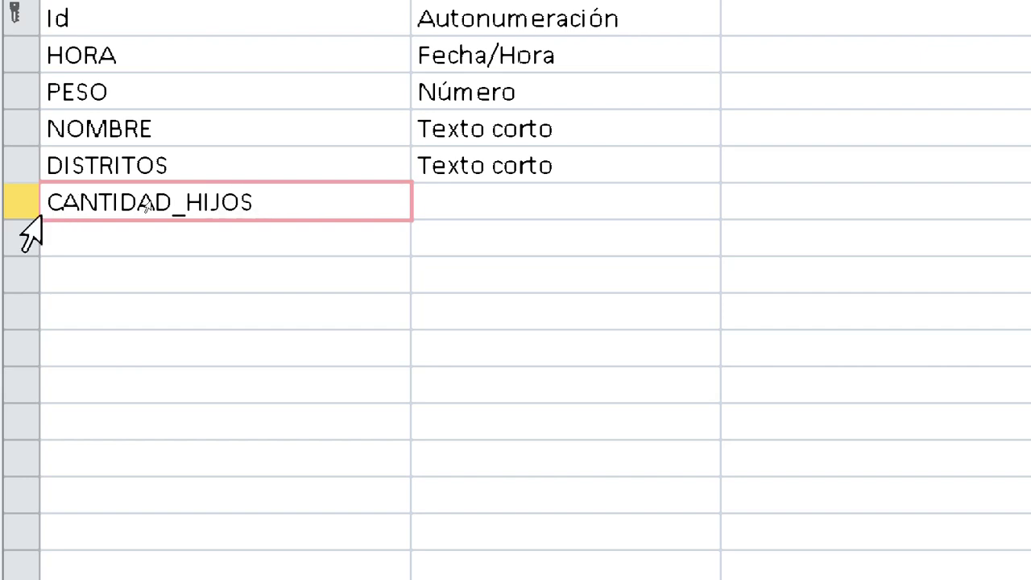
# Set the data type of the CANTIDAD_HIJOS field to Número.
pyautogui.click(444, 215)
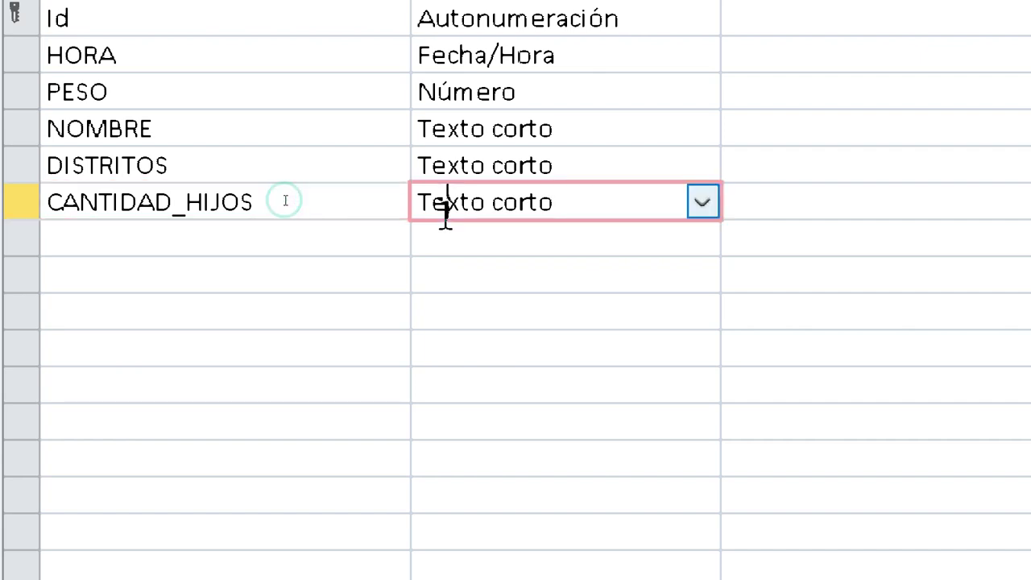
pyautogui.click(701, 208)
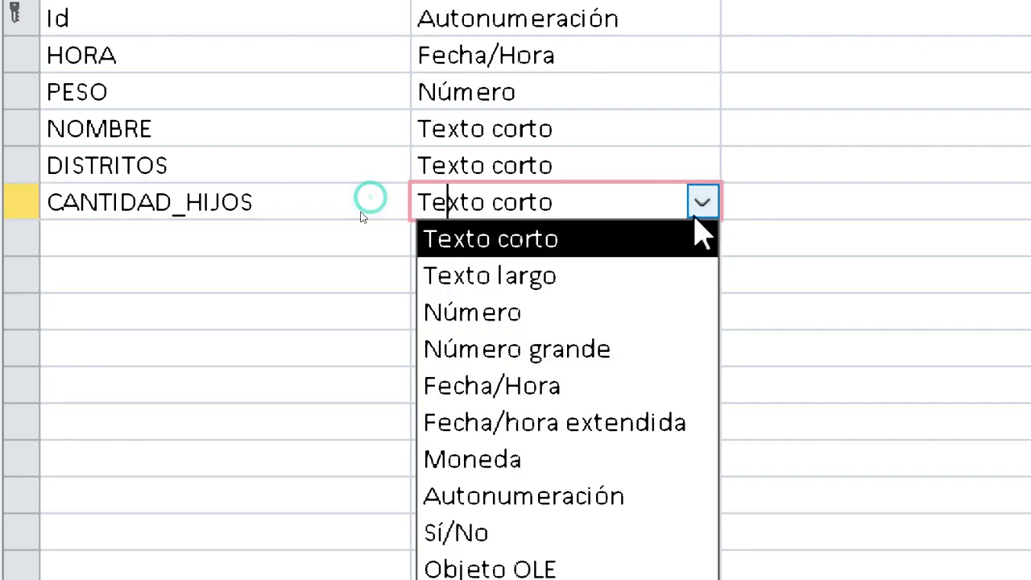
pyautogui.click(550, 311)
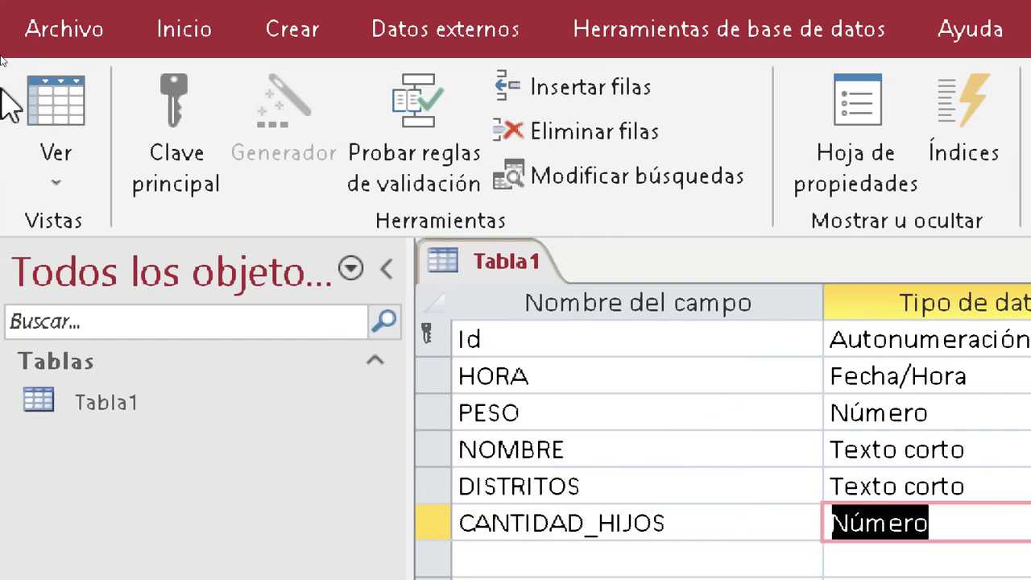
pyautogui.click(68, 184)
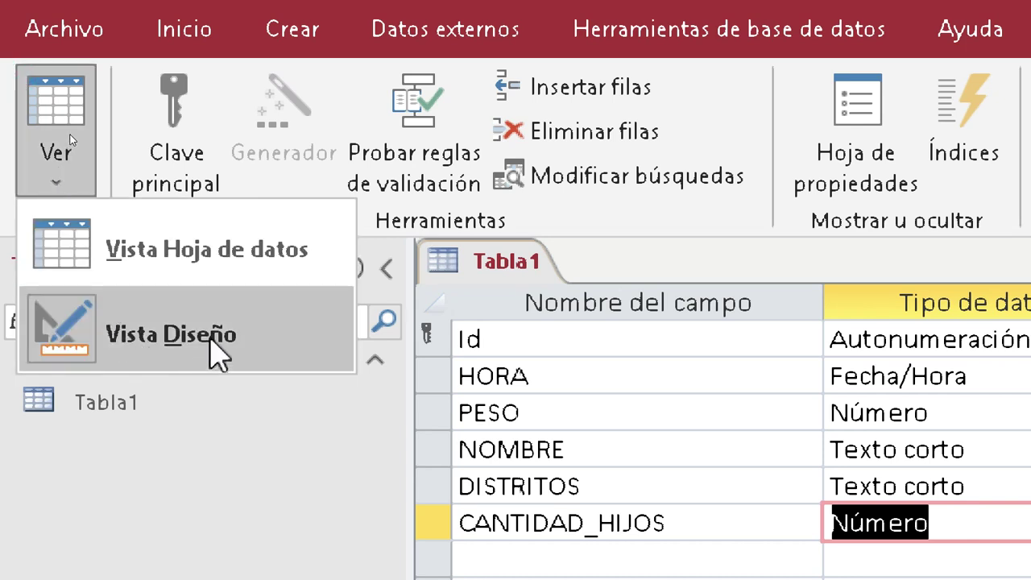
pyautogui.click(299, 459)
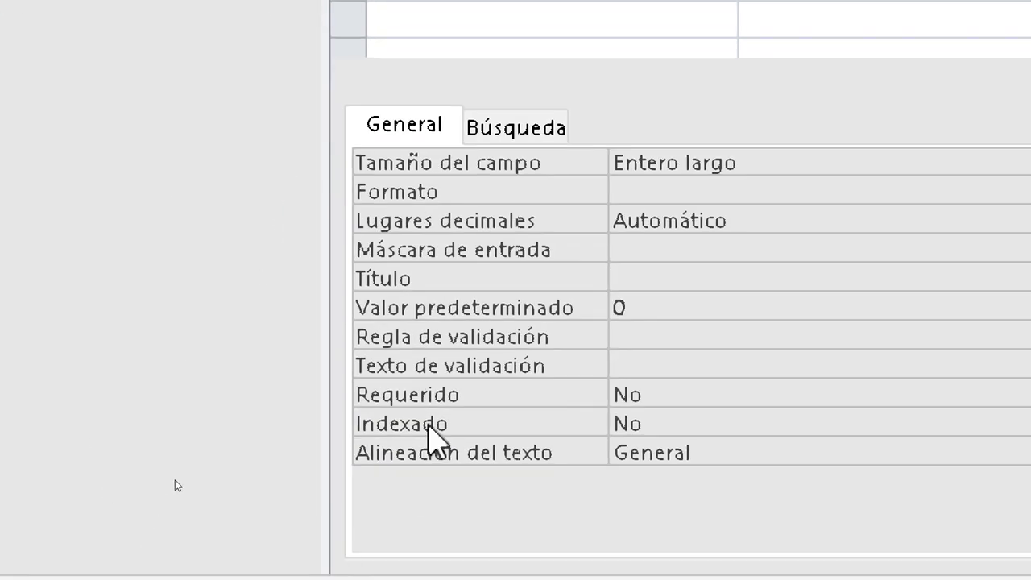
# Set the Indexado property of CANTIDAD_HIJOS to Sí (Sin duplicados) and show Tabla1 in Vista Hoja de datos.
pyautogui.click(670, 424)
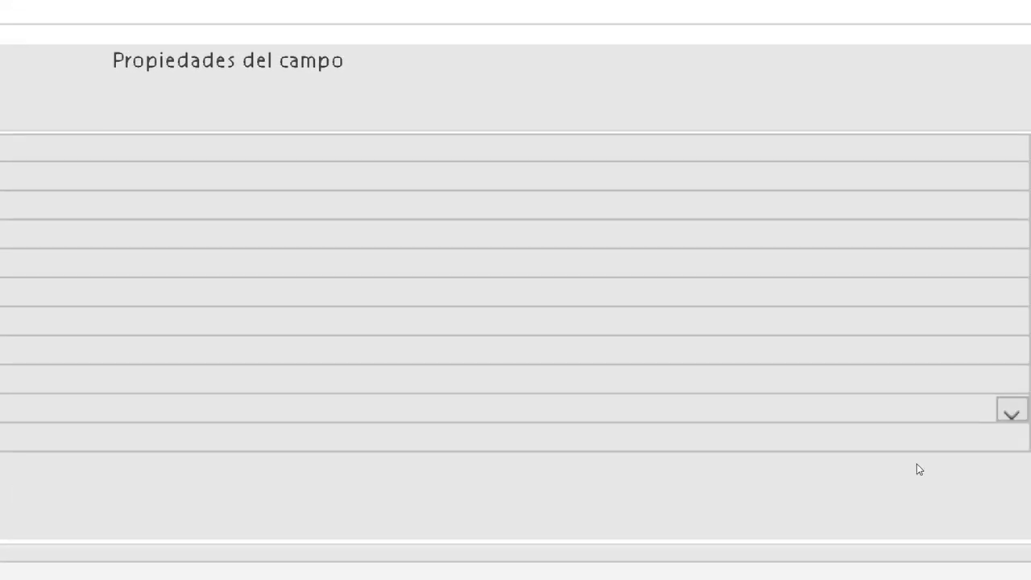
pyautogui.click(1010, 411)
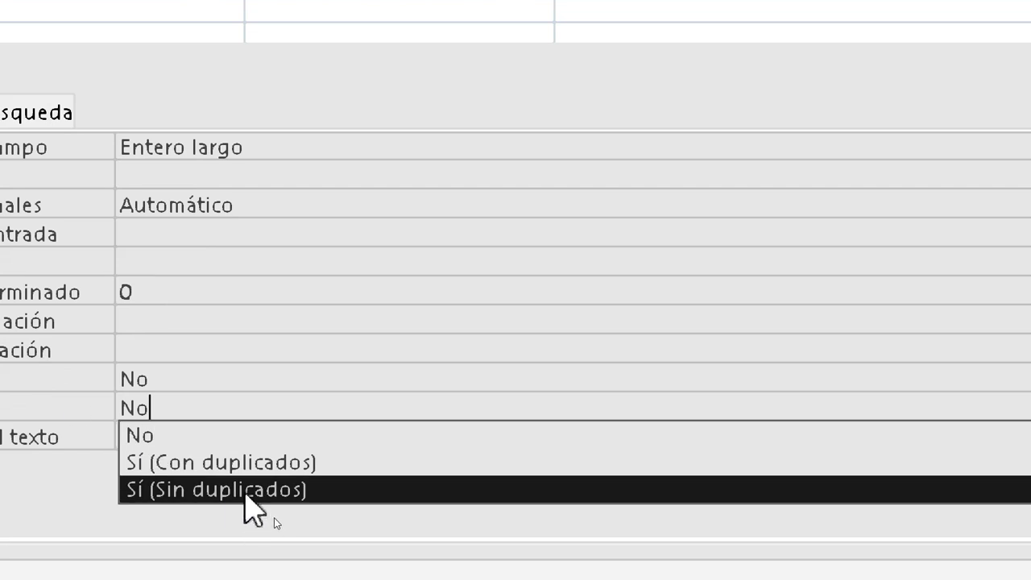
pyautogui.click(244, 488)
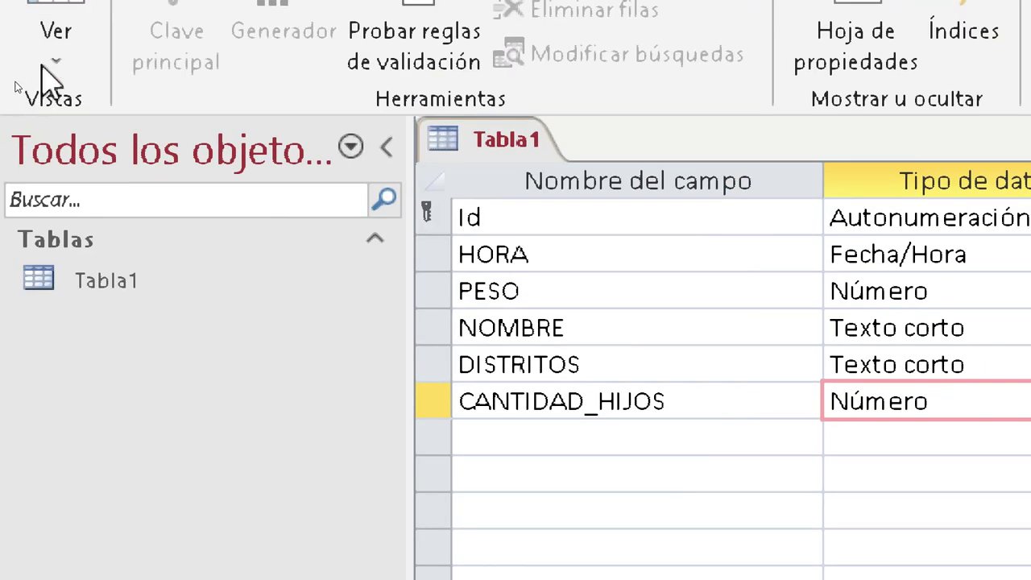
pyautogui.click(57, 48)
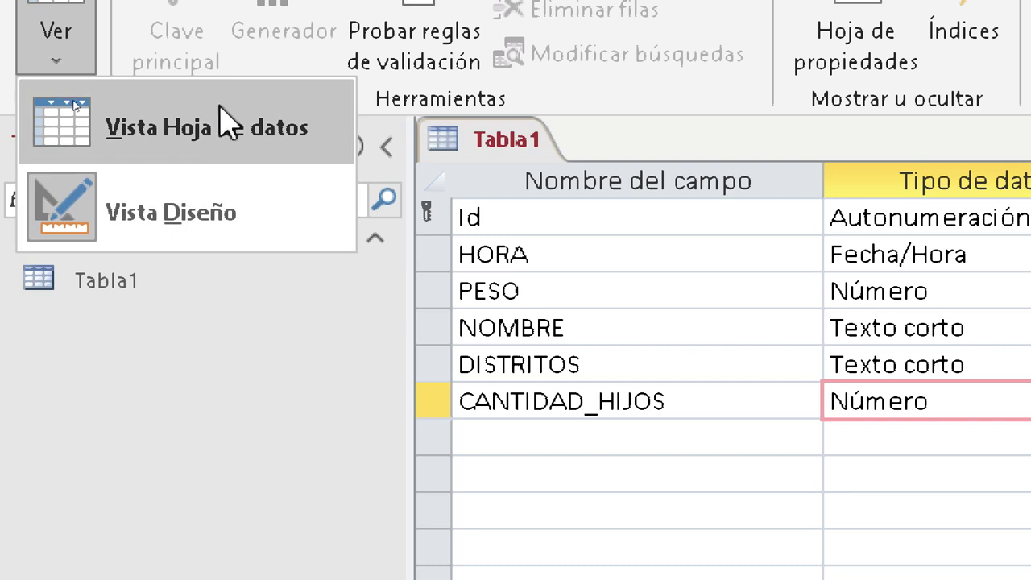
pyautogui.press('Escape')
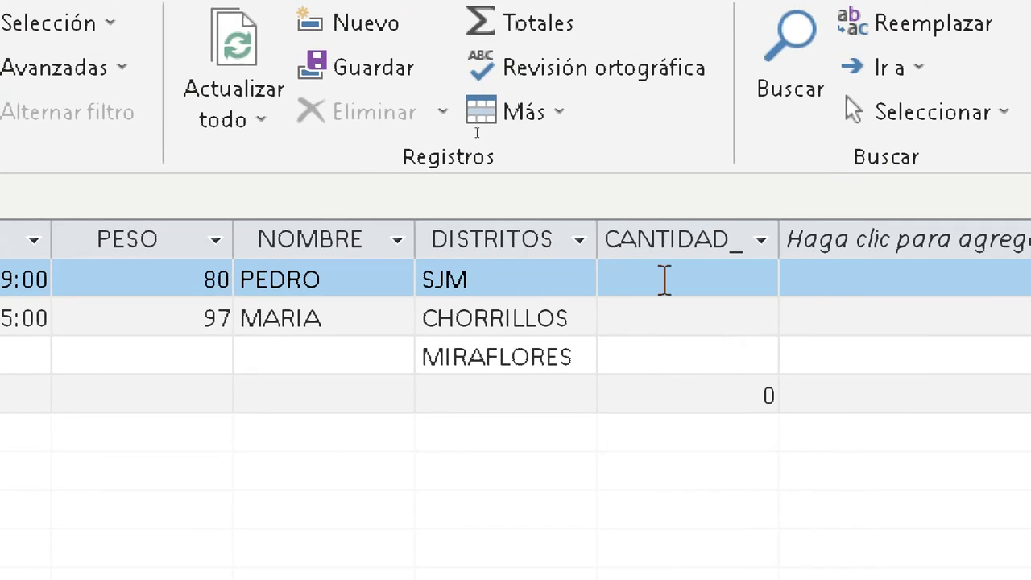
# Enter 2 as CANTIDAD_HIJOS for the first record and widen that column to fit its full heading.
pyautogui.click(660, 278)
pyautogui.write('2')
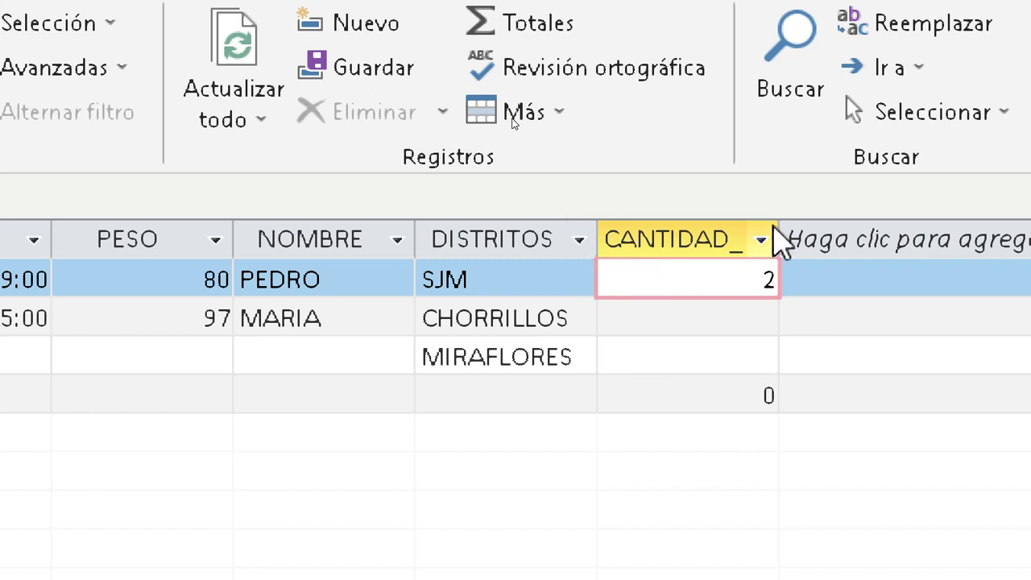
pyautogui.moveTo(779, 235); pyautogui.dragTo(910, 237)
pyautogui.press('Return')
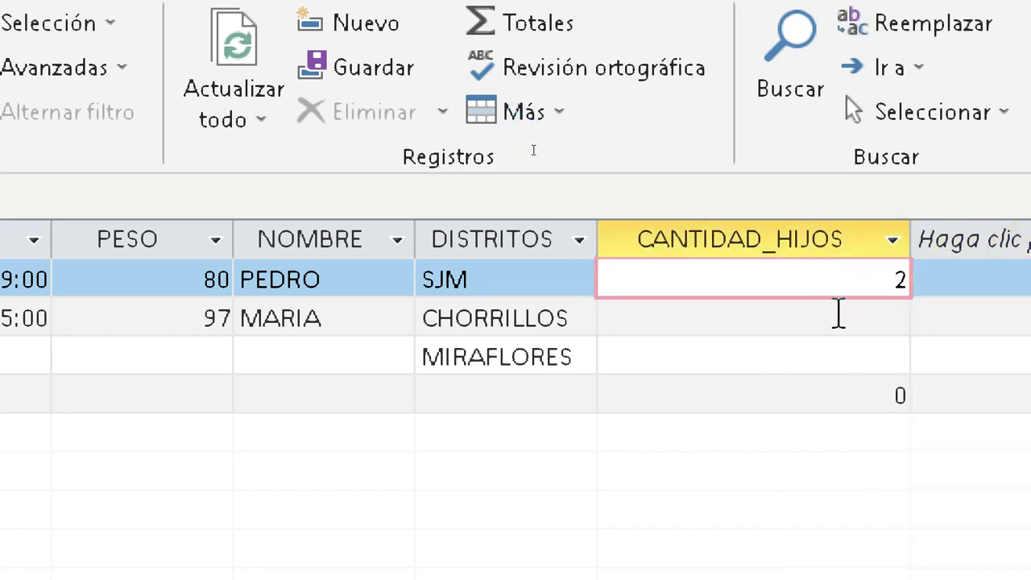
# Try to enter the repeated value 2 in CANTIDAD_HIJOS for the second record.
pyautogui.click(844, 323)
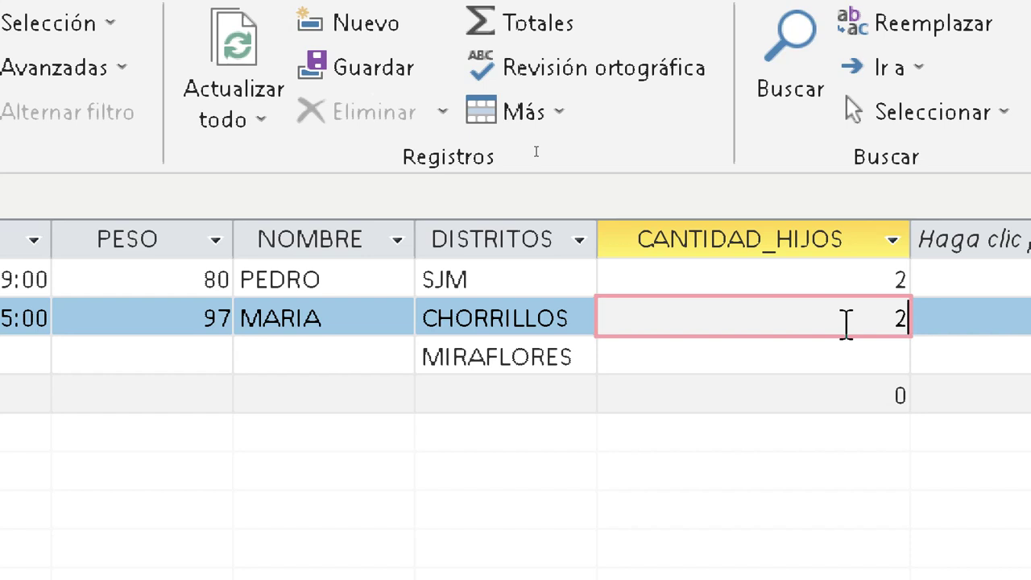
pyautogui.click(816, 403)
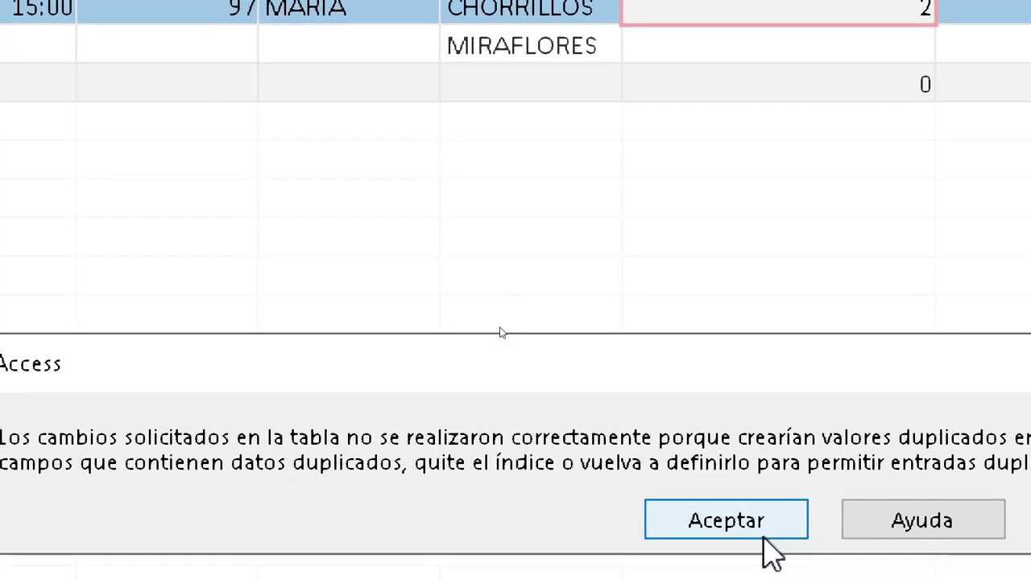
pyautogui.click(767, 528)
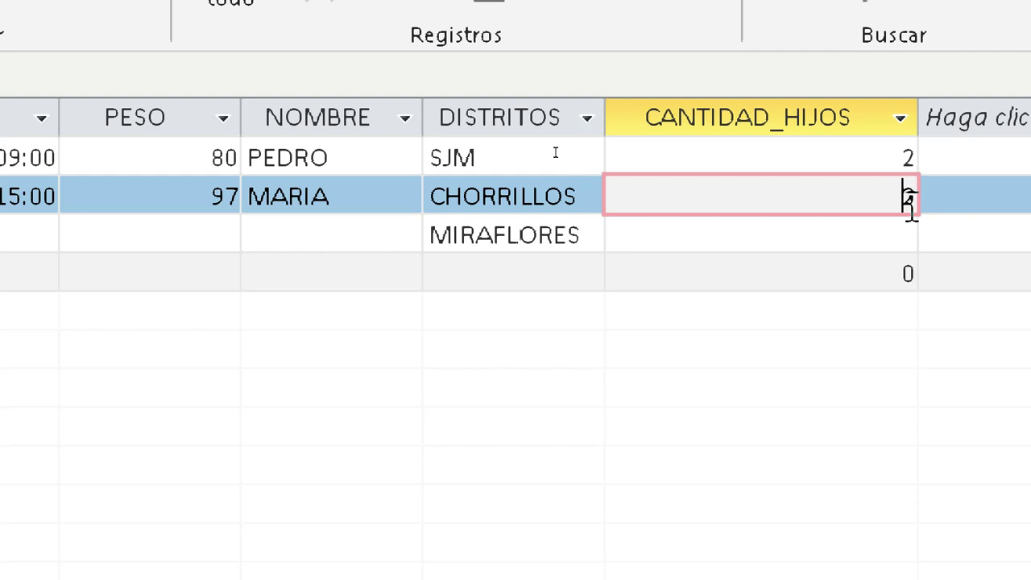
# Change CANTIDAD_HIJOS of the second record to 4 and enter 3 for the third record.
pyautogui.click(556, 149)
pyautogui.press('BackSpace')
pyautogui.write('4')
pyautogui.click(845, 248)
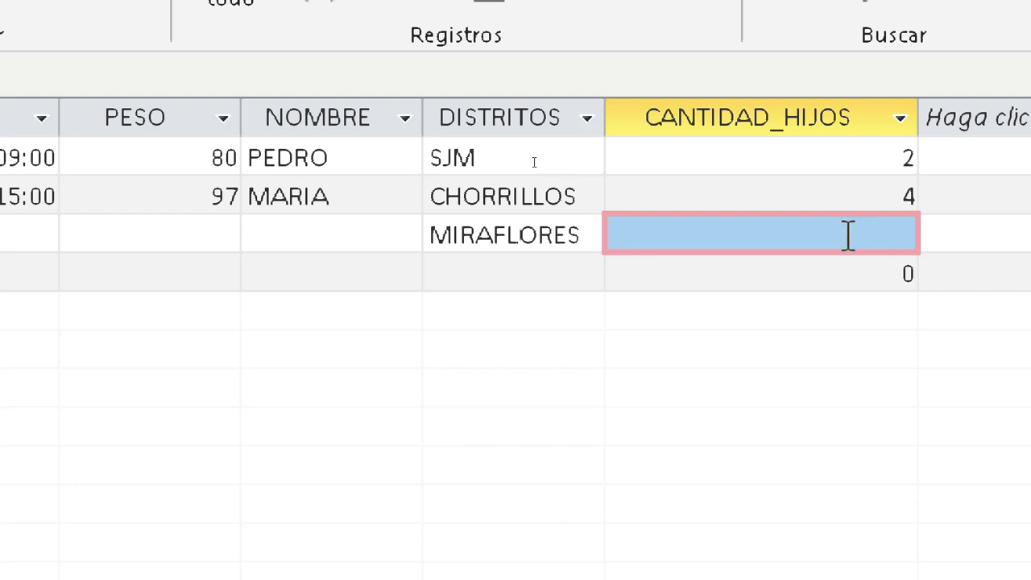
pyautogui.write('3')
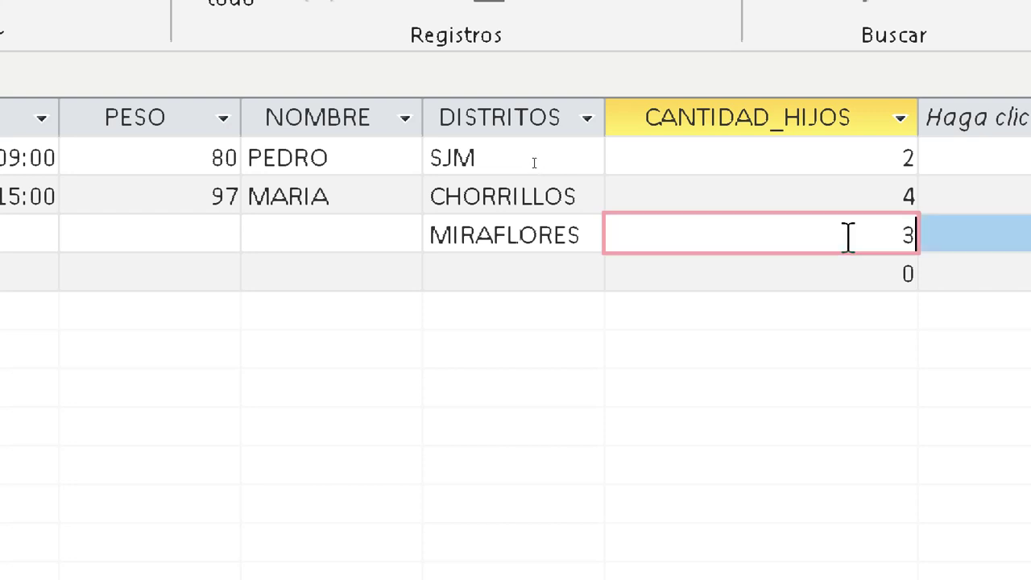
pyautogui.click(827, 272)
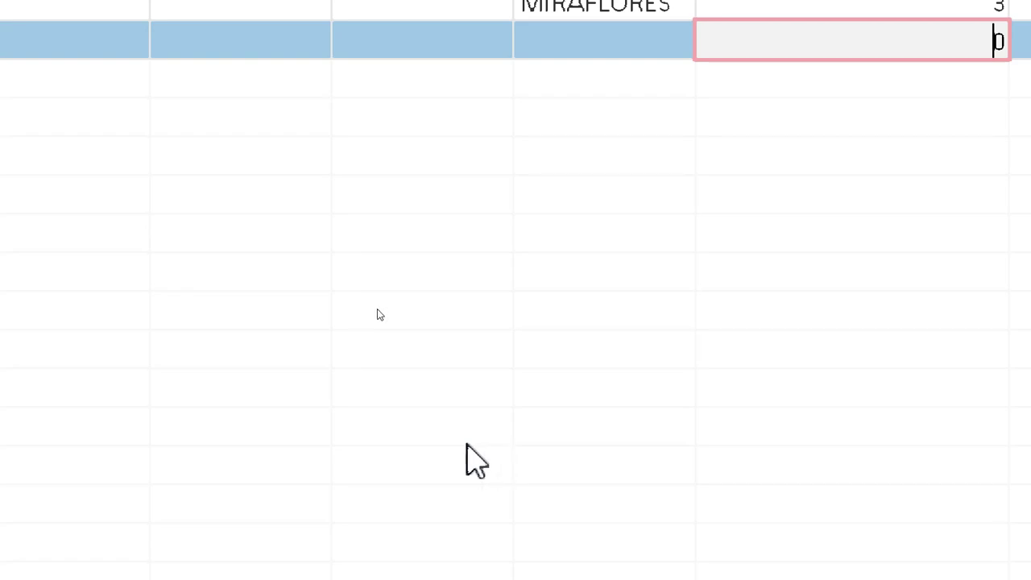
# Return Tabla1 to Vista Diseño and add a Texto corto field named COLOR below CANTIDAD_HIJOS.
pyautogui.scroll(-1, 411, 523)
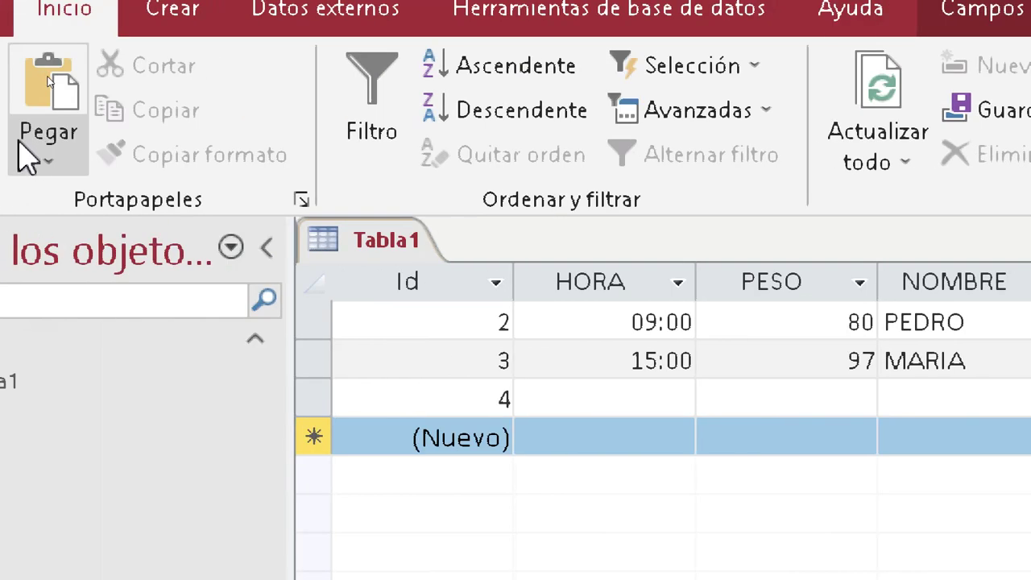
pyautogui.click(34, 153)
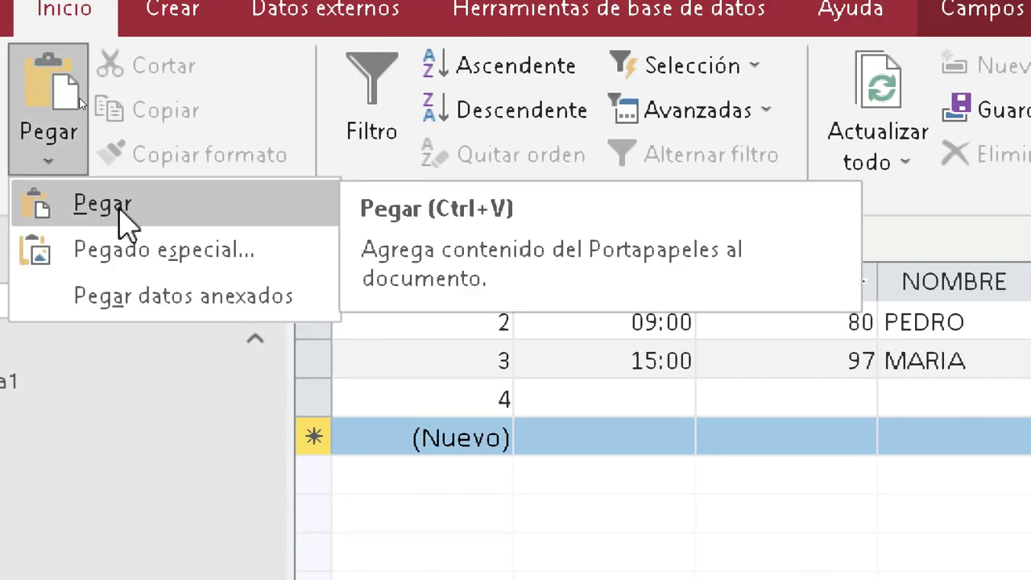
pyautogui.click(33, 149)
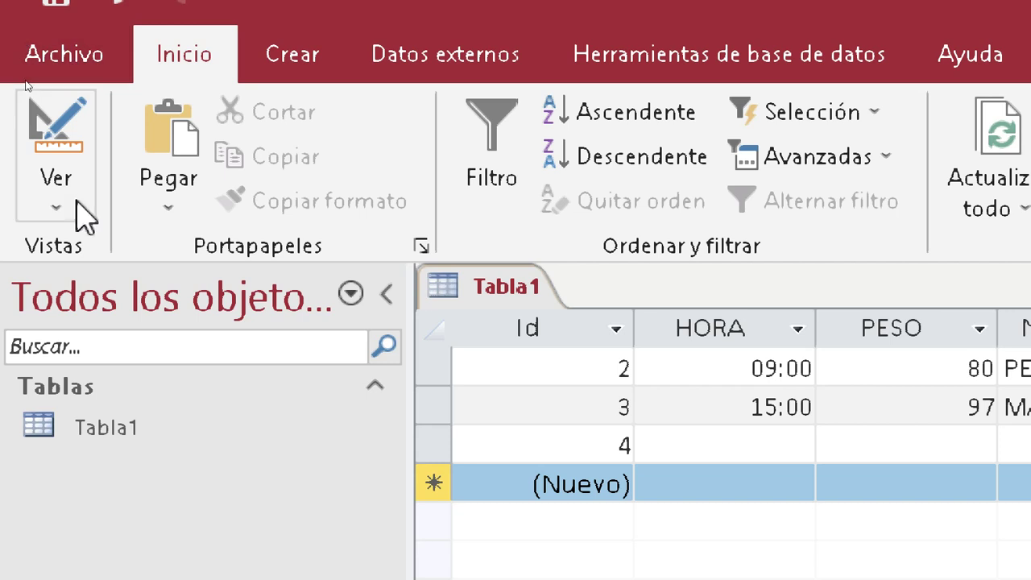
pyautogui.click(83, 214)
pyautogui.click(170, 363)
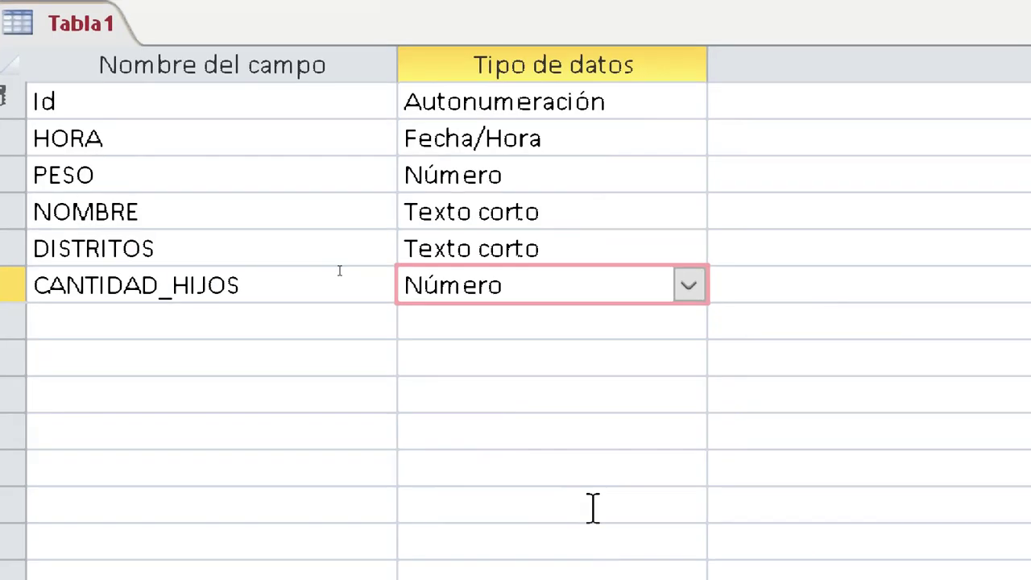
pyautogui.click(407, 262)
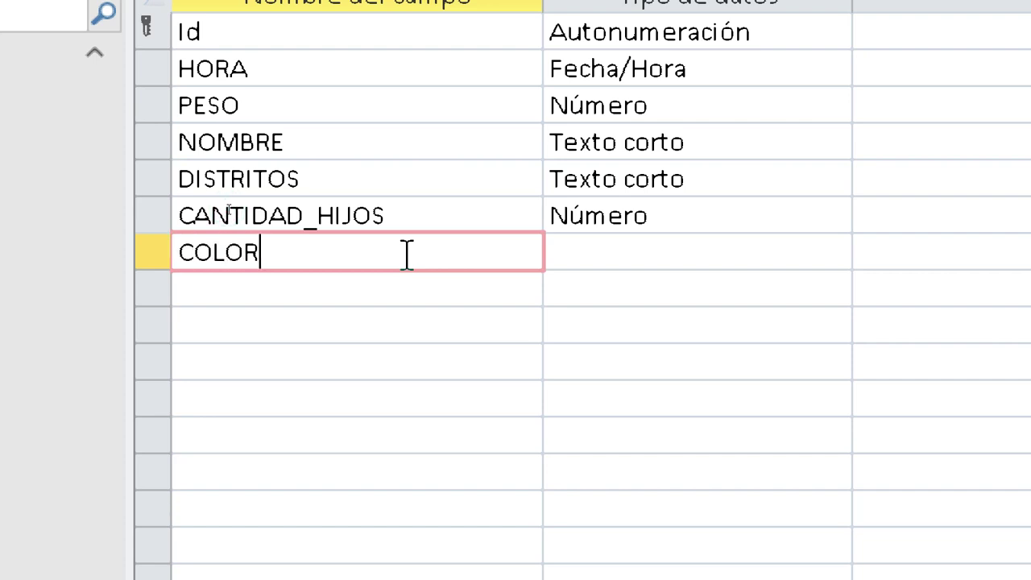
pyautogui.click(593, 277)
pyautogui.click(593, 256)
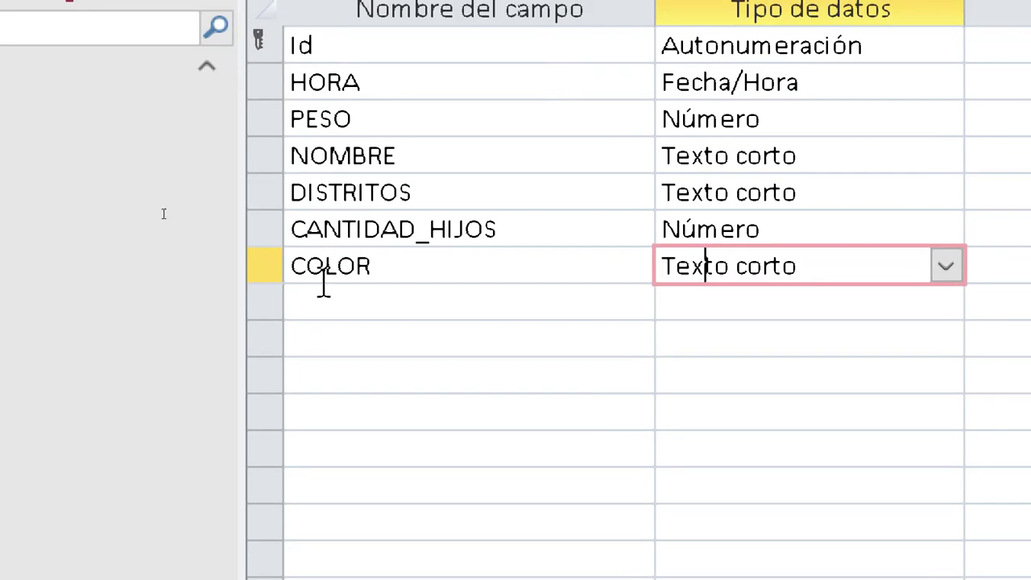
# Check the Indexado property of the COLOR field and make COLOR the primary key of Tabla1.
pyautogui.click(318, 272)
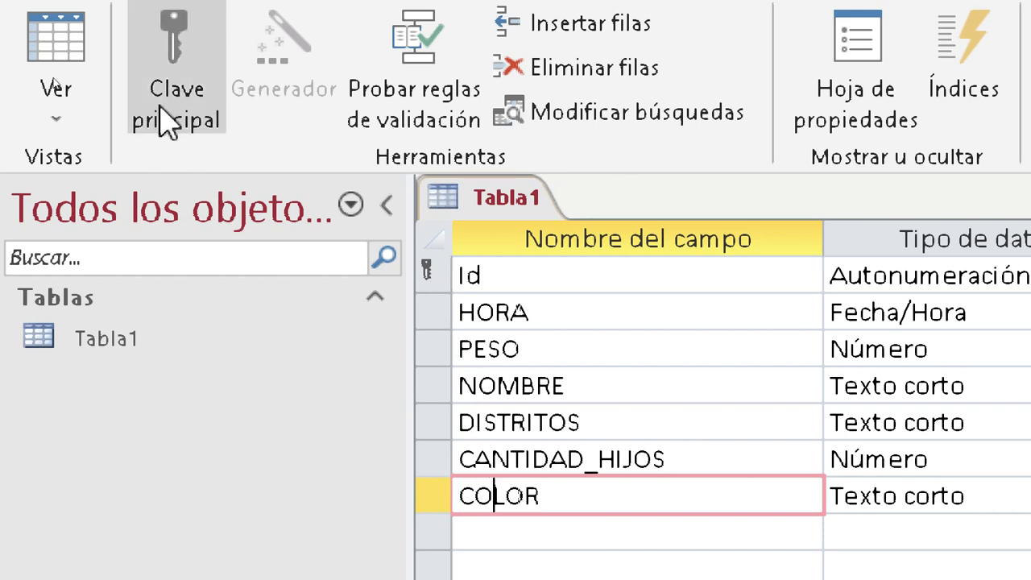
pyautogui.click(165, 121)
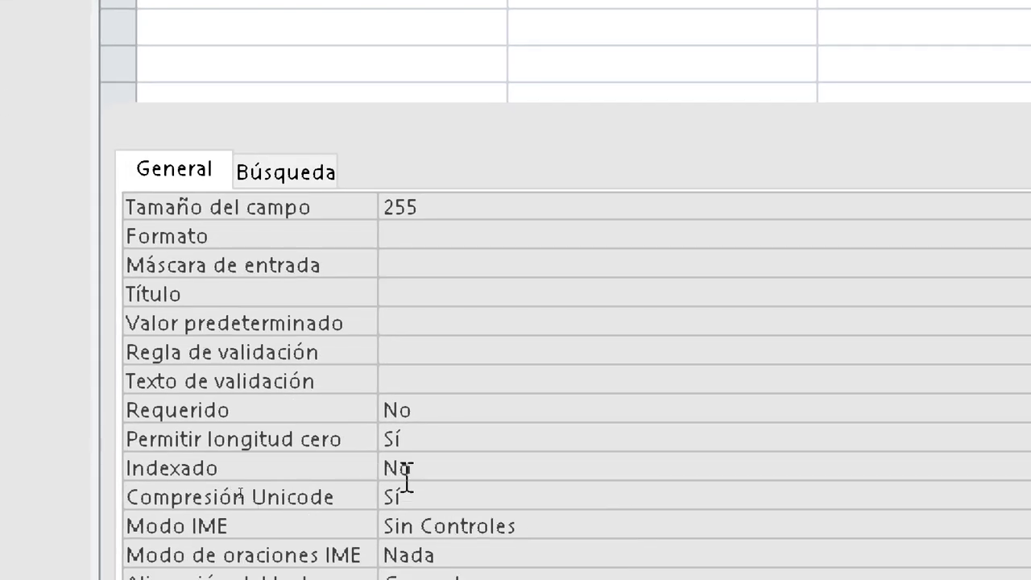
pyautogui.doubleClick(406, 469)
pyautogui.click(428, 467)
pyautogui.moveTo(428, 467); pyautogui.dragTo(372, 466)
pyautogui.click(421, 475)
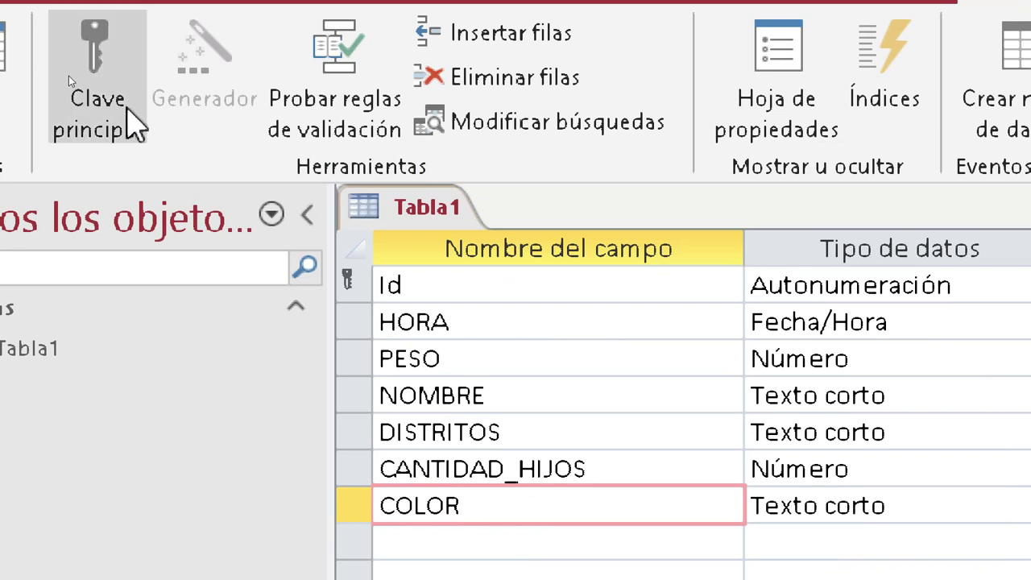
pyautogui.click(71, 80)
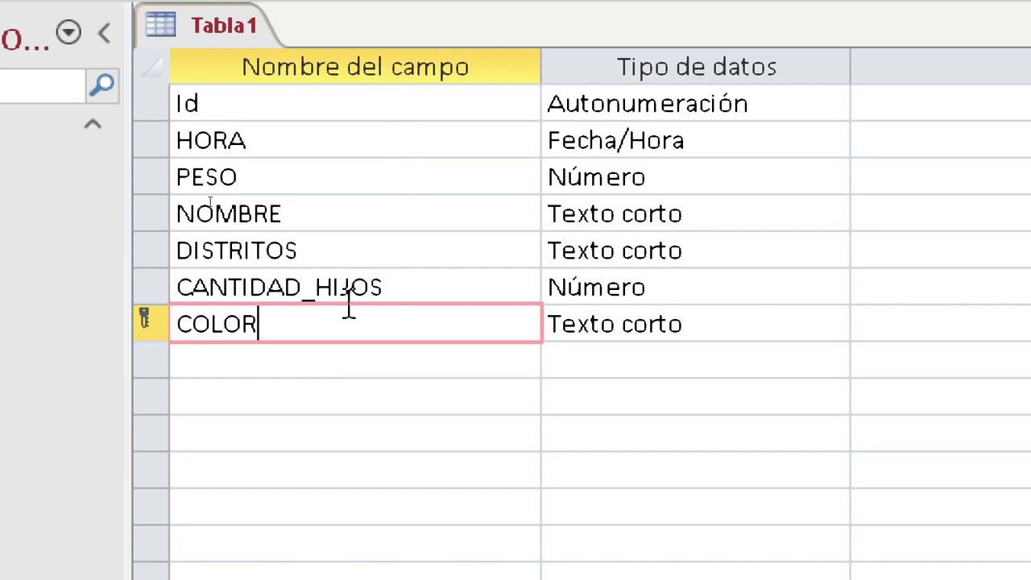
# Examine the fields without a primary key, including the data type choices of DISTRITOS and the Indexado property of Id.
pyautogui.click(316, 287)
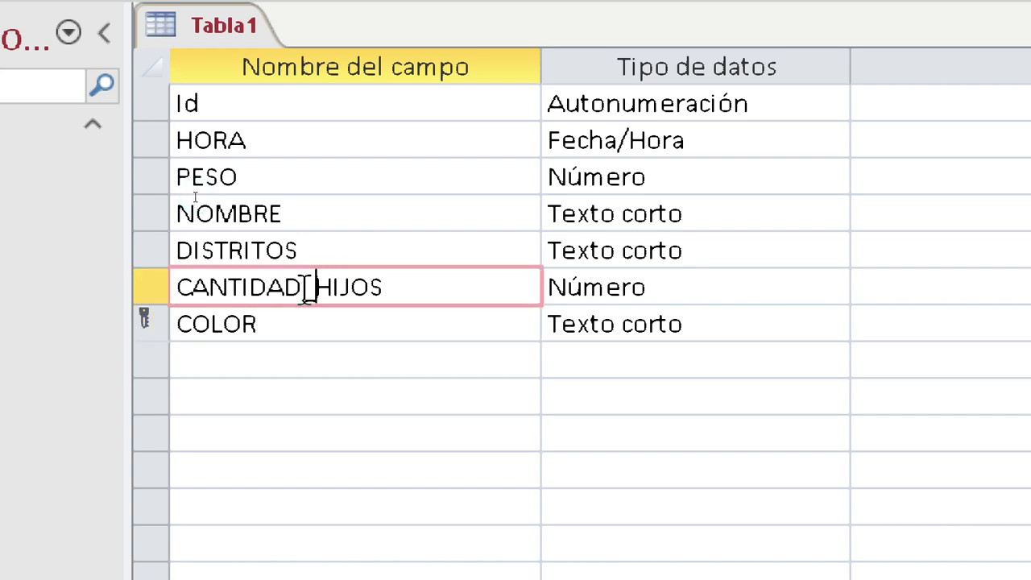
pyautogui.click(419, 291)
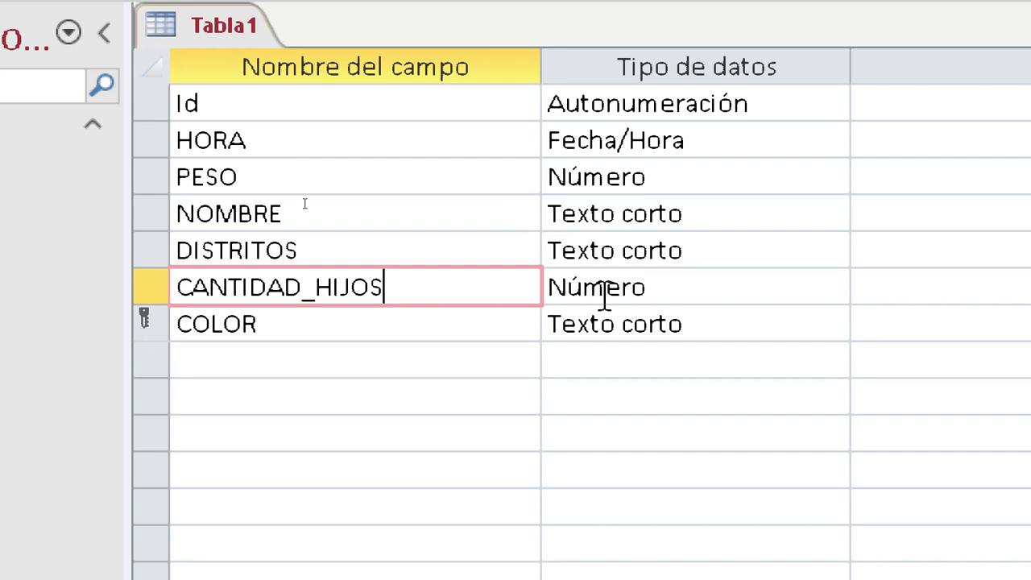
pyautogui.click(745, 256)
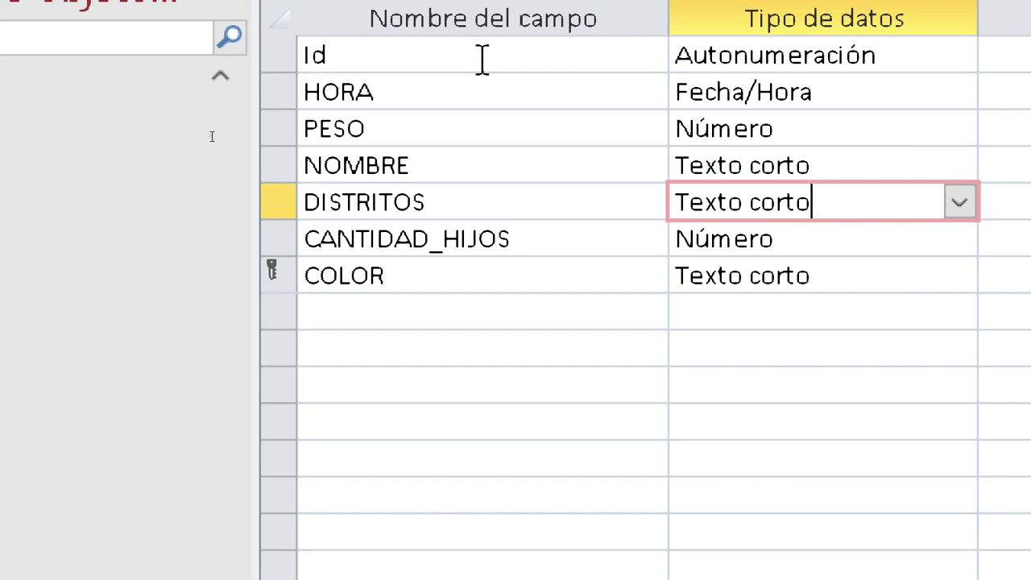
pyautogui.click(481, 58)
pyautogui.click(865, 204)
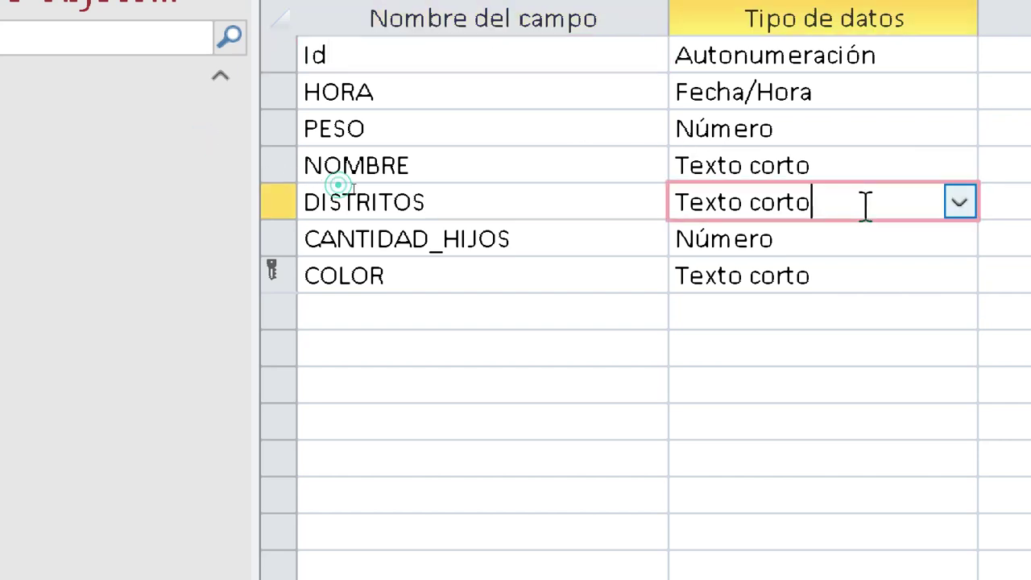
pyautogui.click(960, 203)
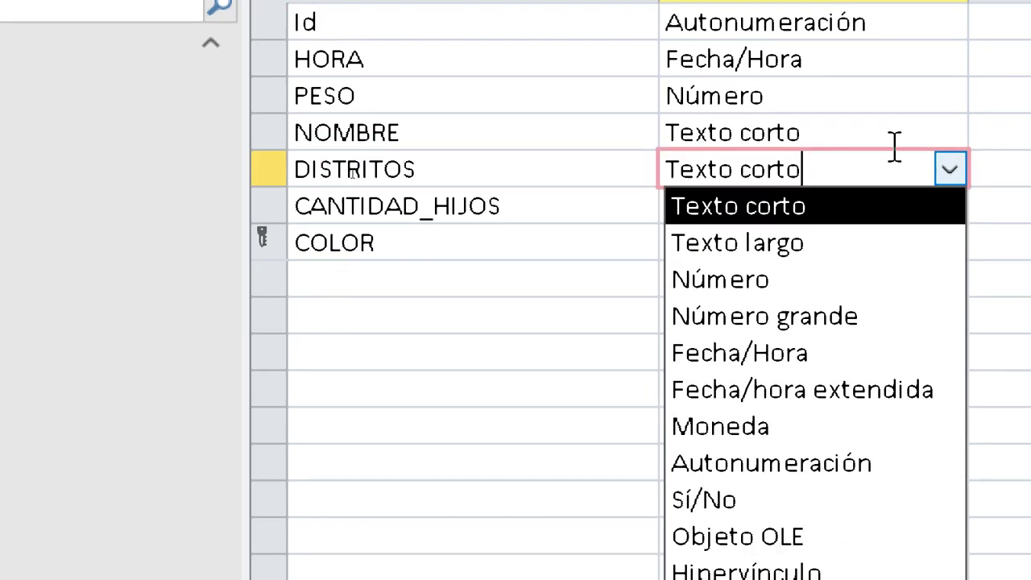
pyautogui.click(949, 171)
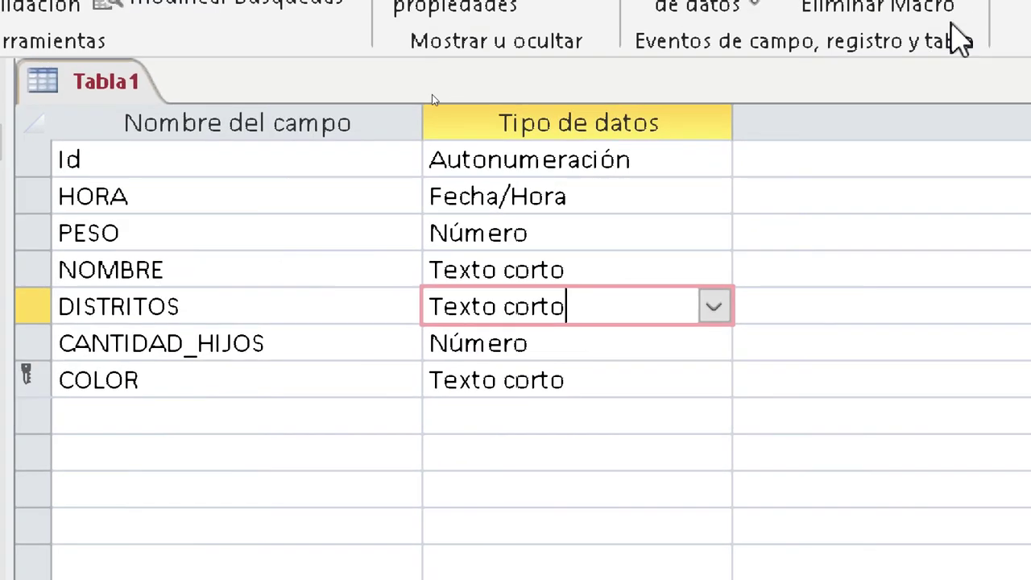
pyautogui.click(405, 160)
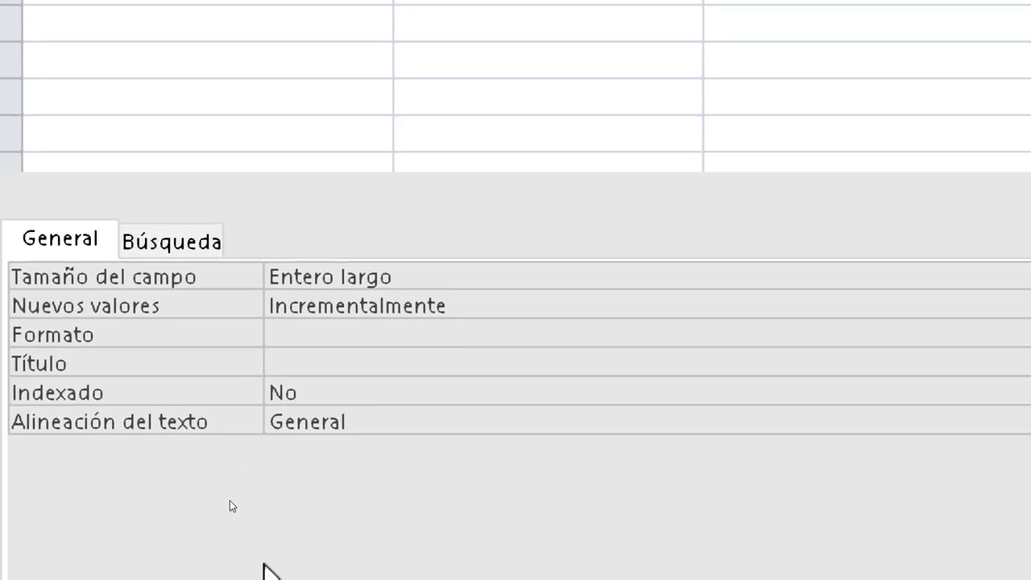
pyautogui.click(241, 441)
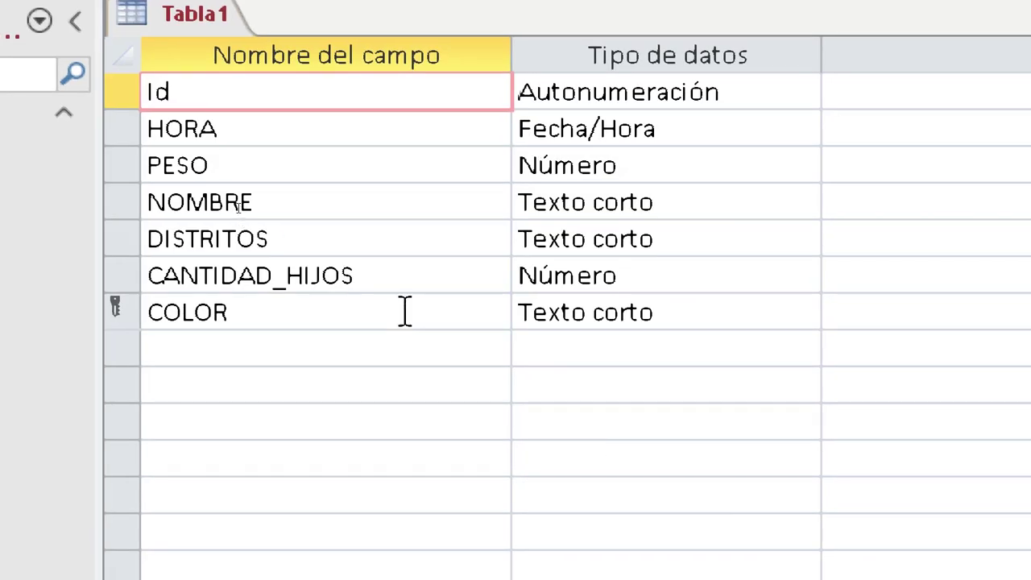
pyautogui.click(405, 311)
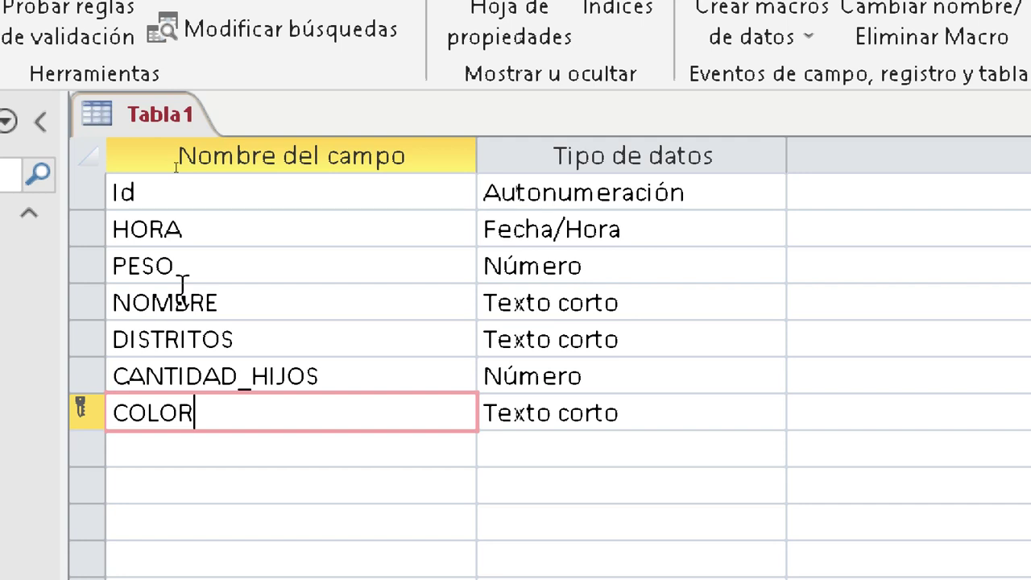
# Add a field named CARNEE_SANIDAD below COLOR with the data type Sí/No and review its data type choices.
pyautogui.click(229, 439)
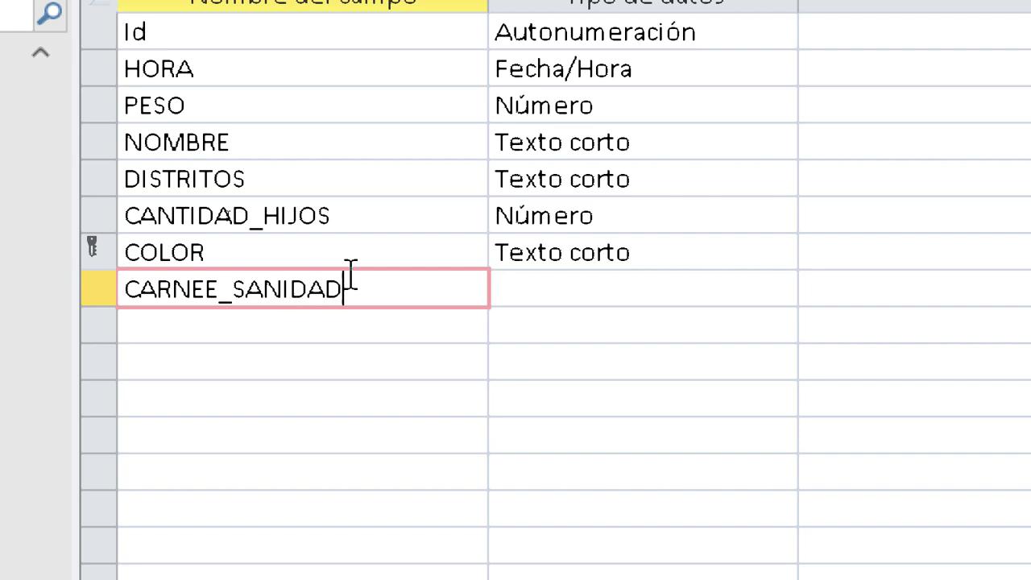
pyautogui.click(533, 297)
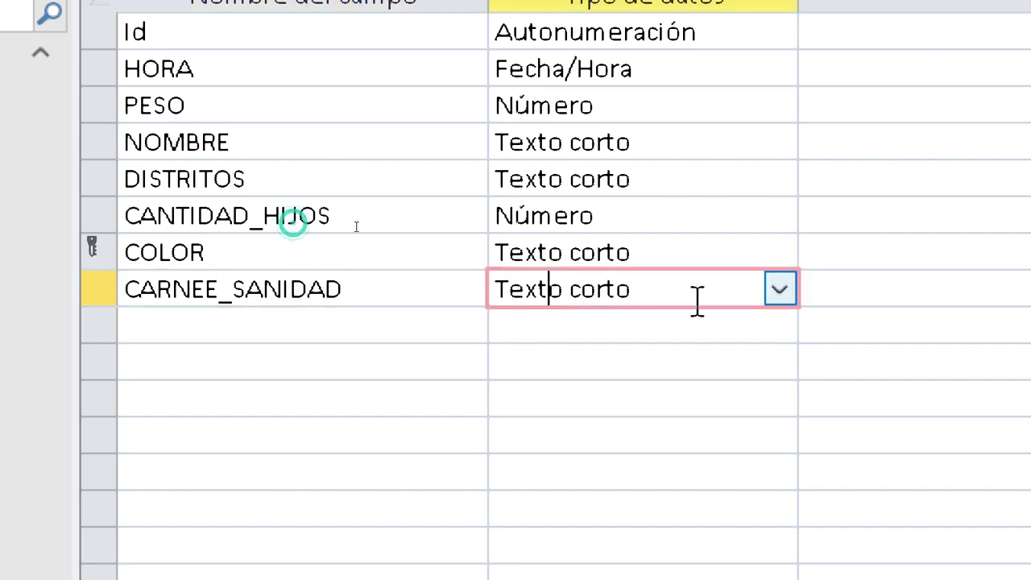
pyautogui.click(778, 292)
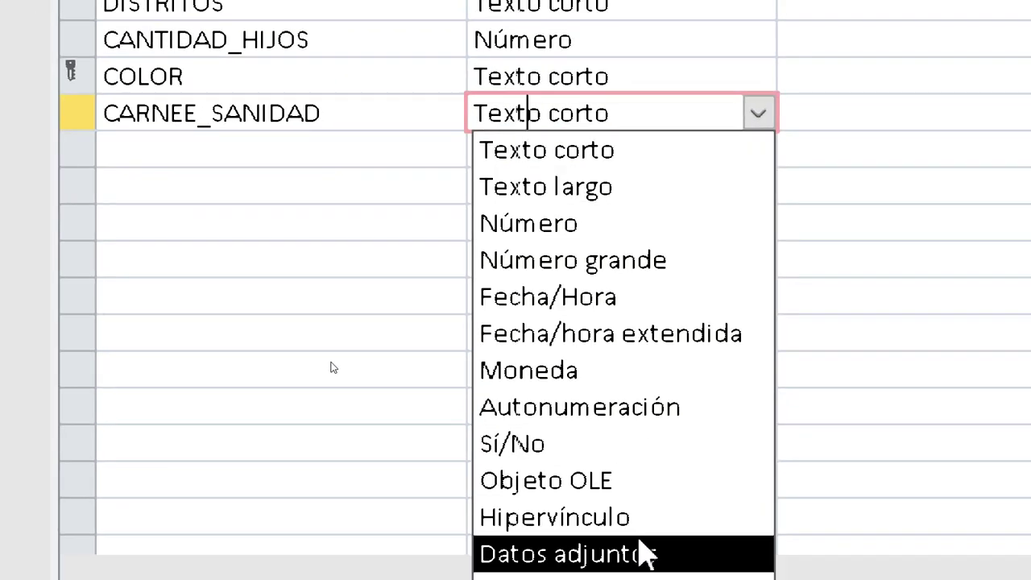
pyautogui.click(645, 487)
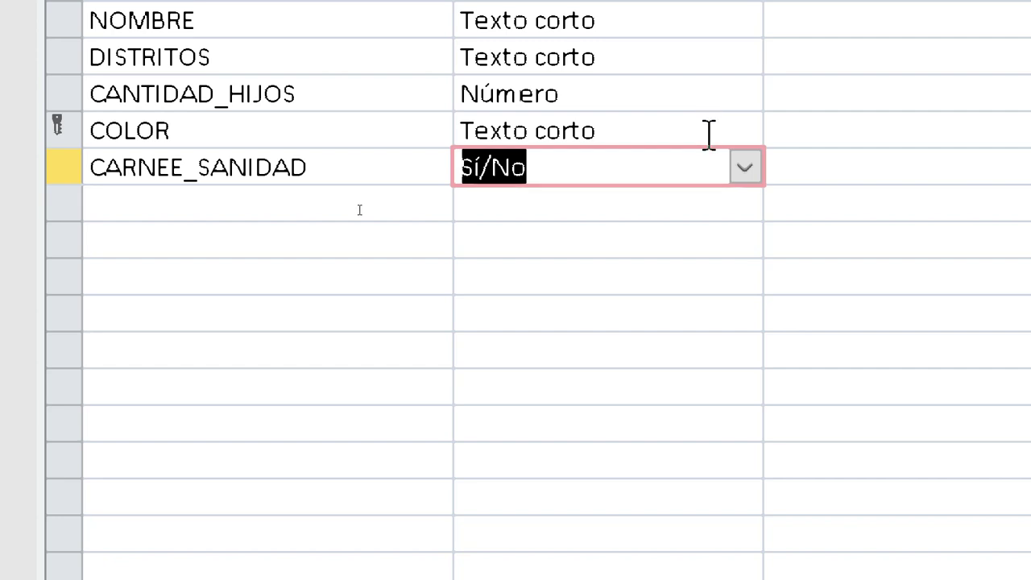
pyautogui.click(744, 167)
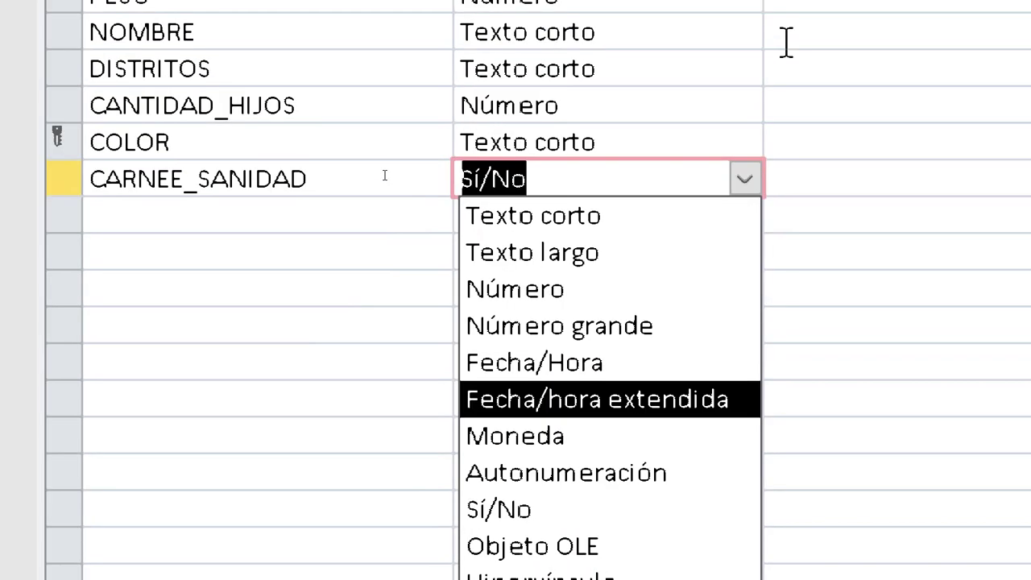
pyautogui.click(743, 177)
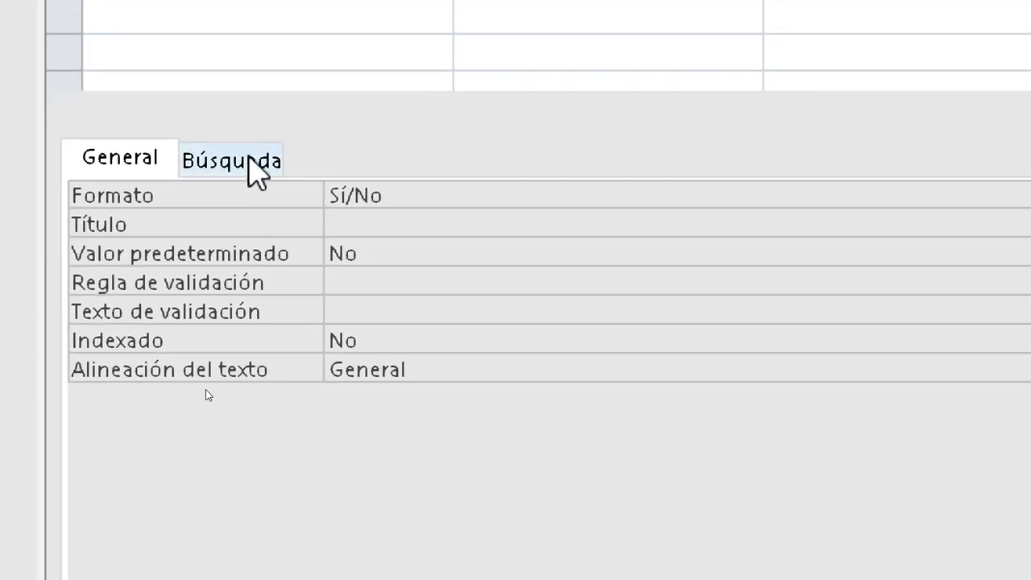
# Set the lookup properties of CARNEE_SANIDAD to show a Cuadro combinado with Lista de valores as the row source type.
pyautogui.click(249, 165)
pyautogui.click(399, 195)
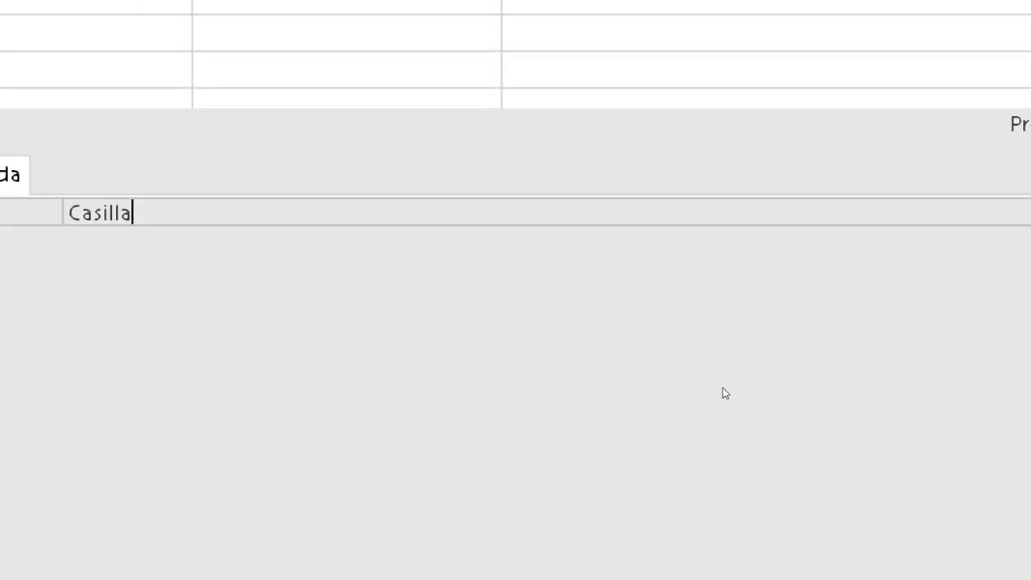
pyautogui.hotkey('alt', 'Down')
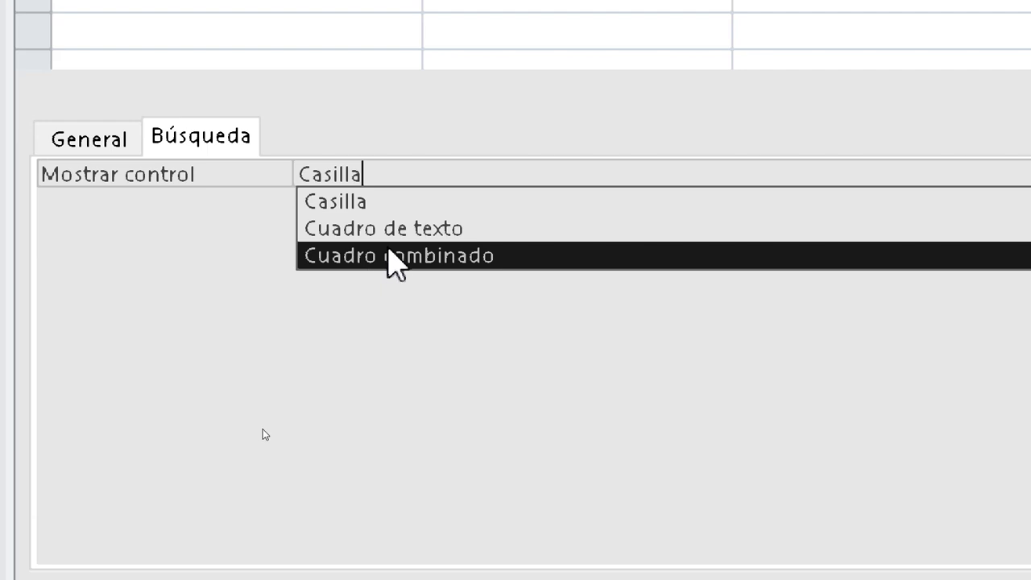
pyautogui.click(394, 256)
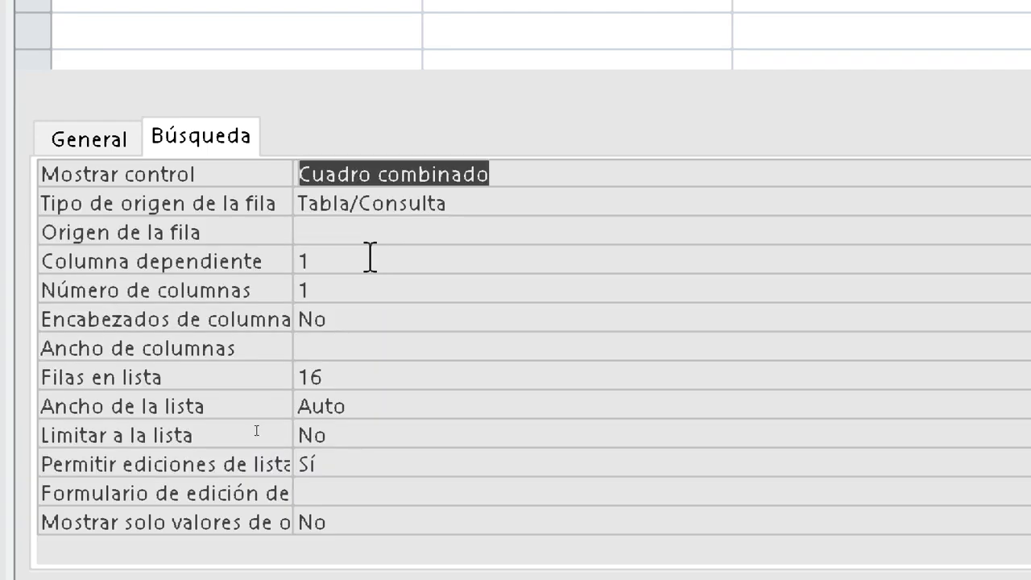
pyautogui.click(436, 204)
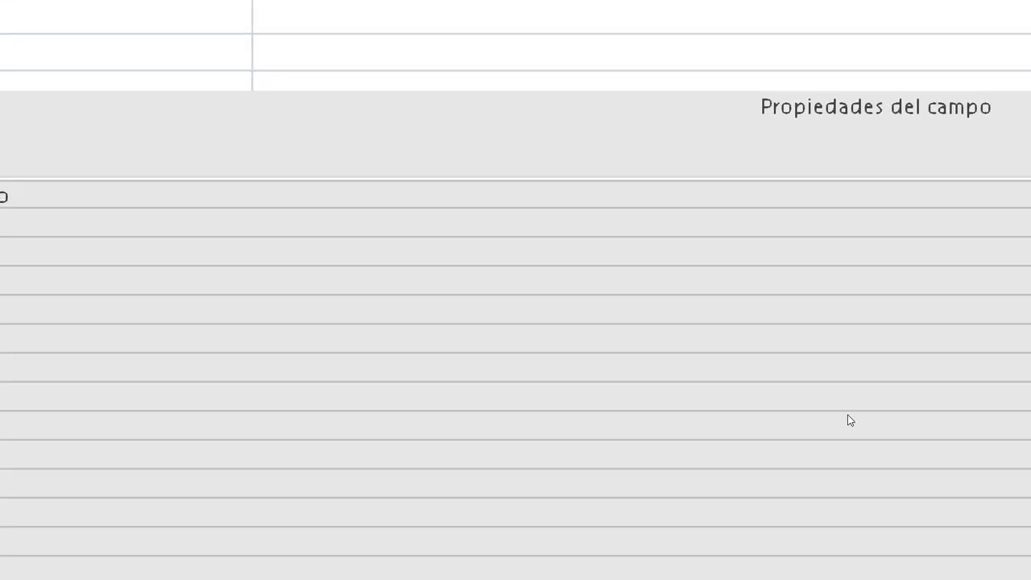
pyautogui.hotkey('alt', 'Down')
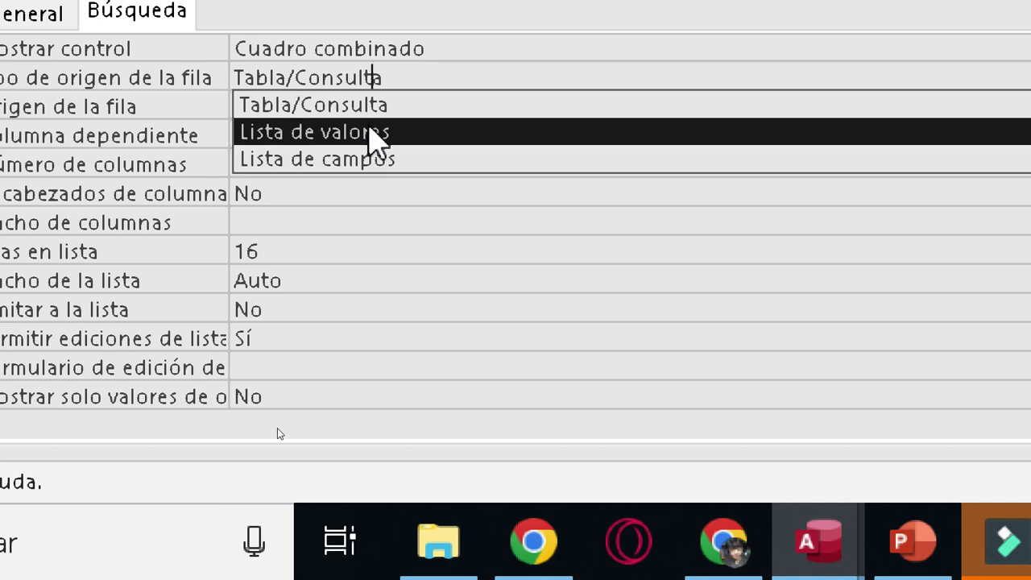
pyautogui.click(374, 136)
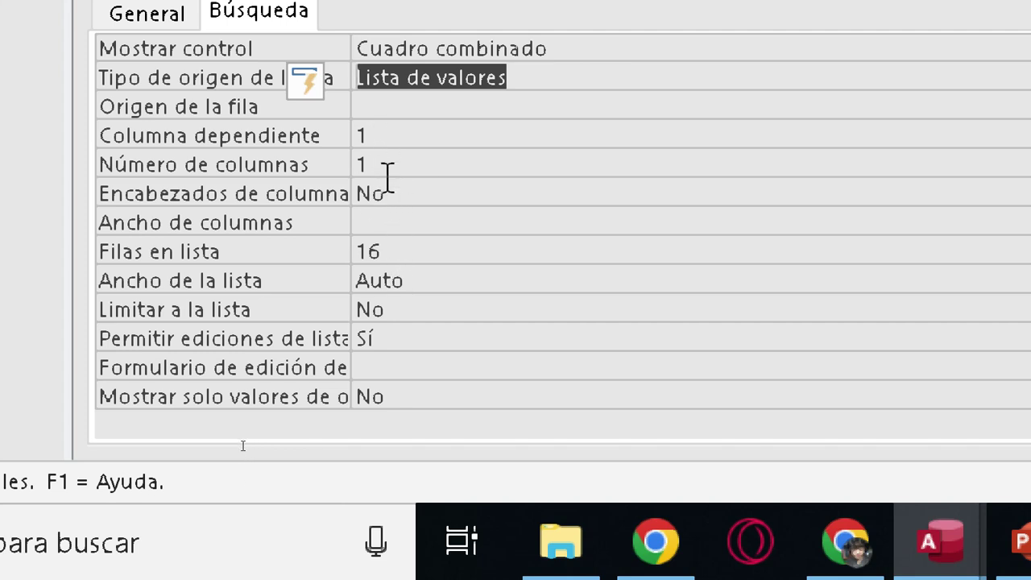
# Review the display control choices of CARNEE_SANIDAD, keeping Cuadro combinado, and check its general properties such as default value and validation.
pyautogui.click(390, 223)
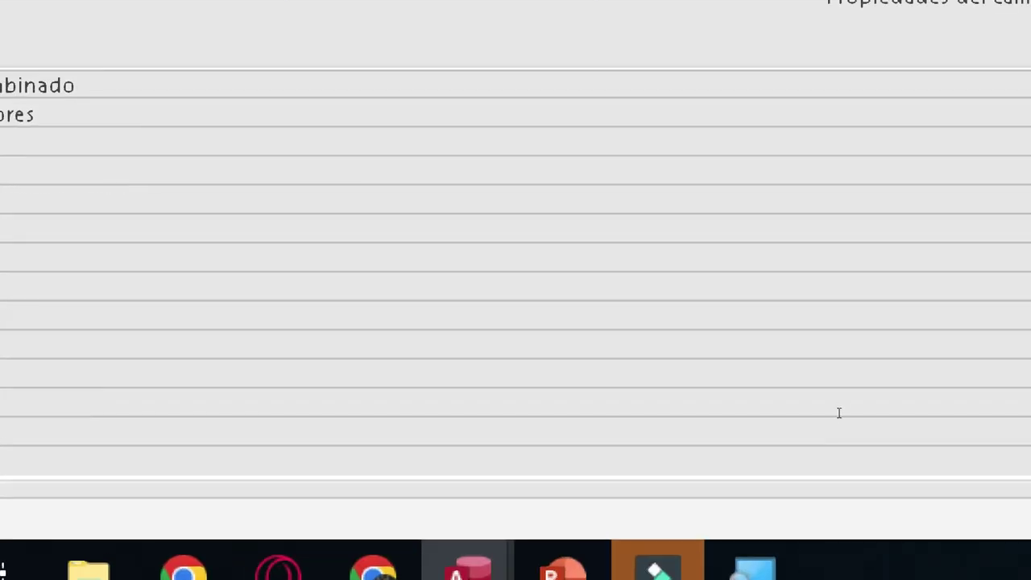
pyautogui.hotkey('alt', 'Down')
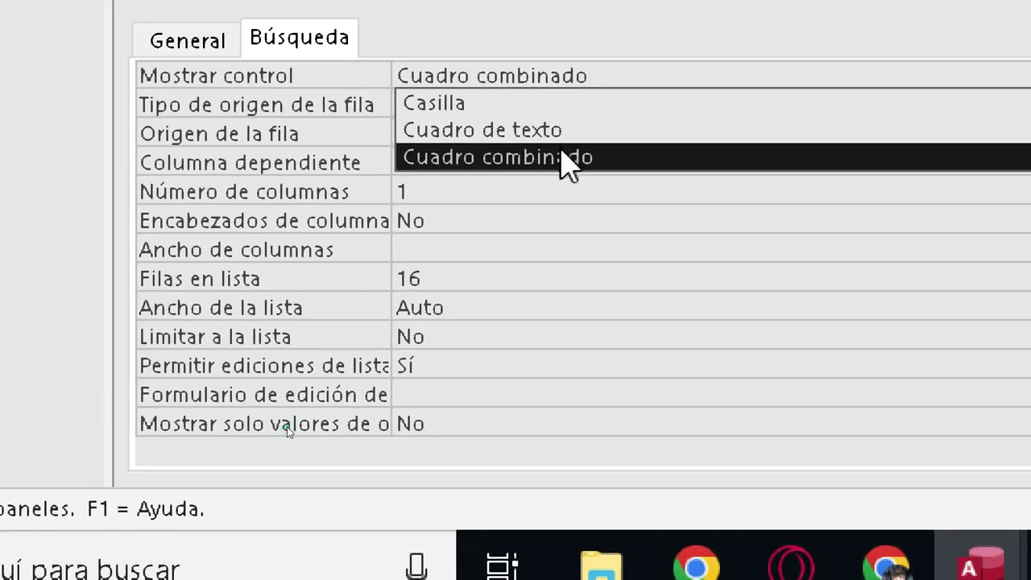
pyautogui.click(568, 158)
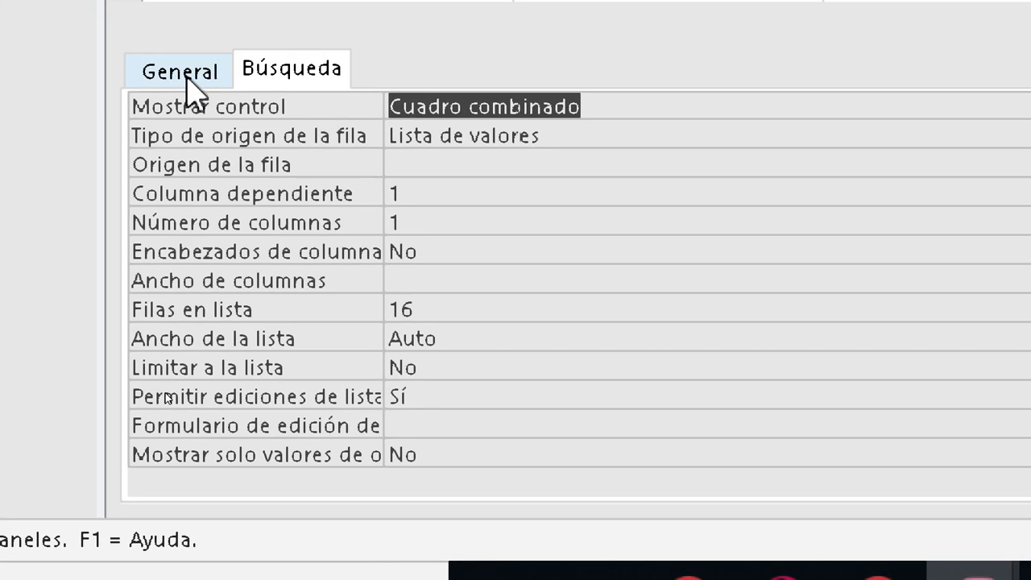
pyautogui.click(193, 44)
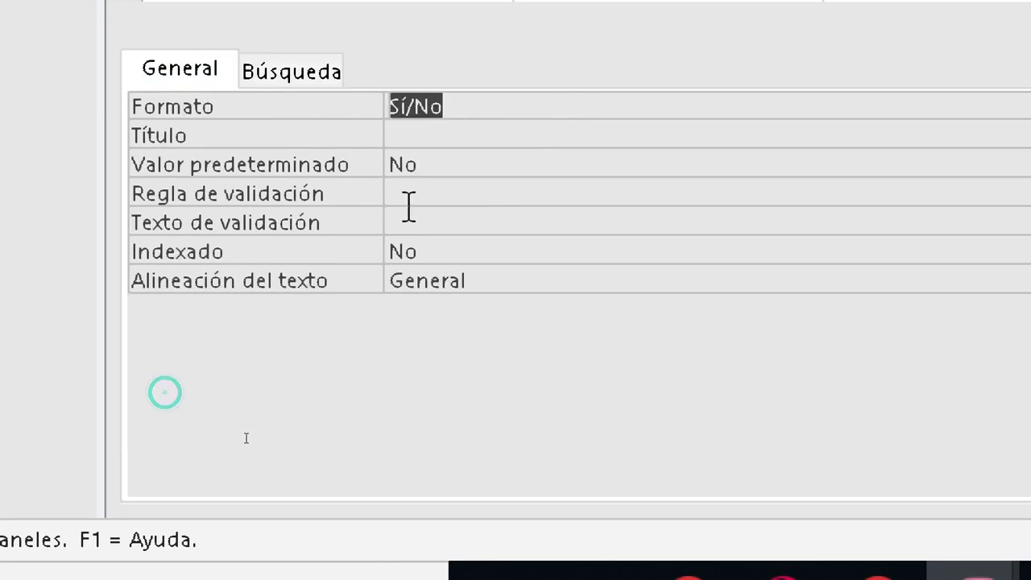
pyautogui.click(451, 191)
pyautogui.click(447, 226)
pyautogui.click(444, 169)
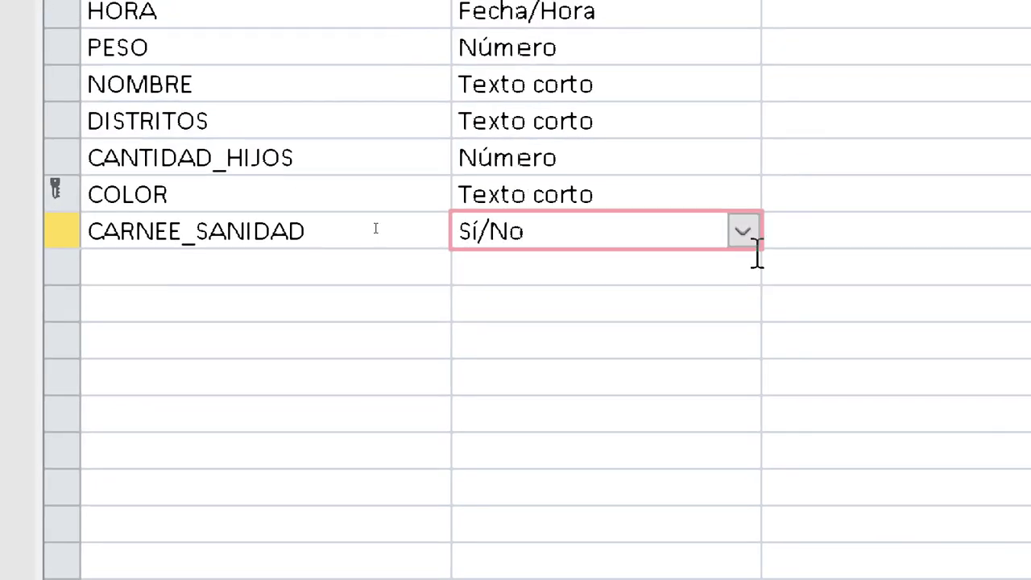
# Try to build a one-column value list with SI and NO for CARNEE_SANIDAD using the Asistente para búsquedas.
pyautogui.click(741, 233)
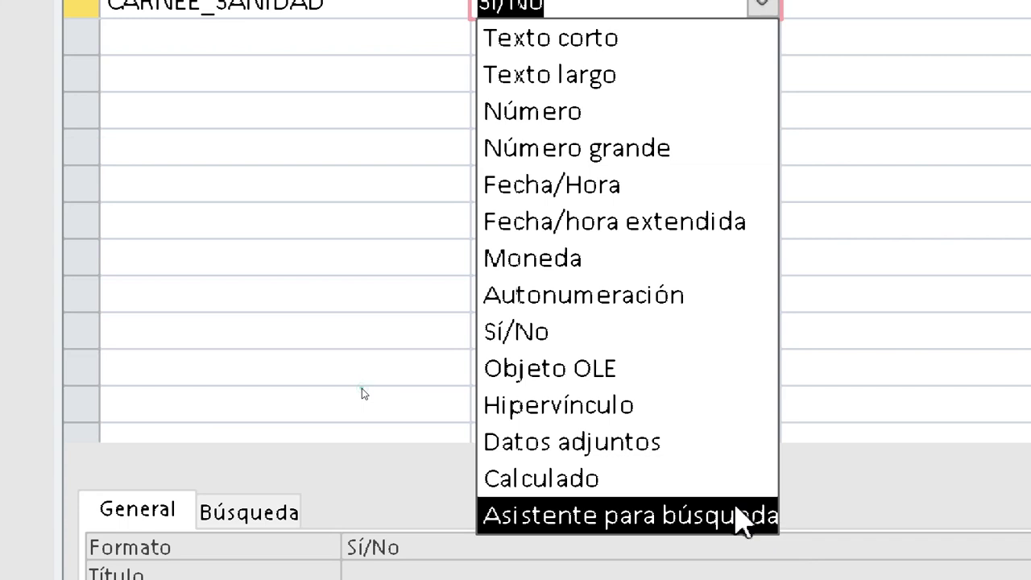
pyautogui.click(736, 509)
pyautogui.click(229, 205)
pyautogui.click(531, 535)
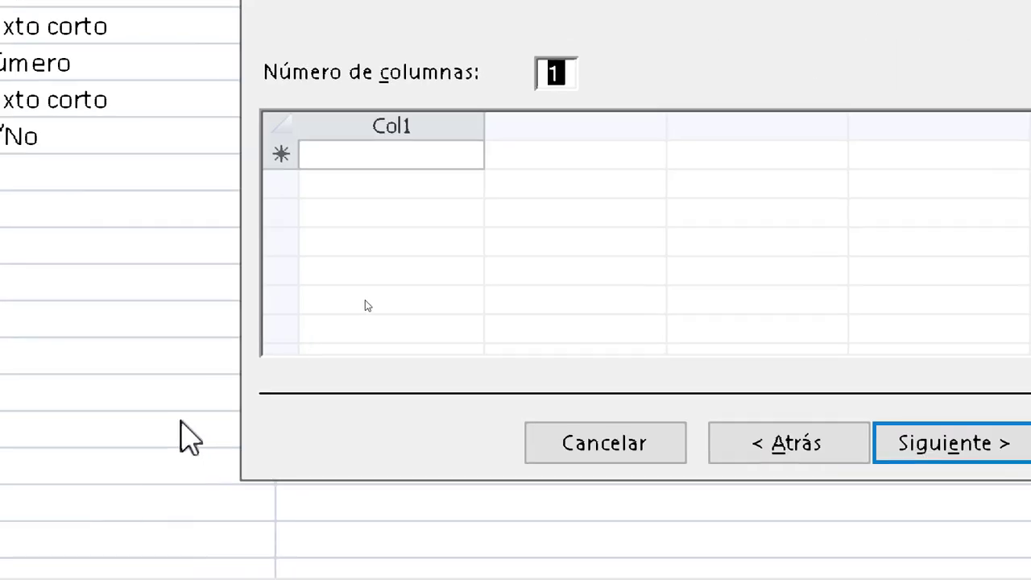
pyautogui.click(382, 156)
pyautogui.write('SI')
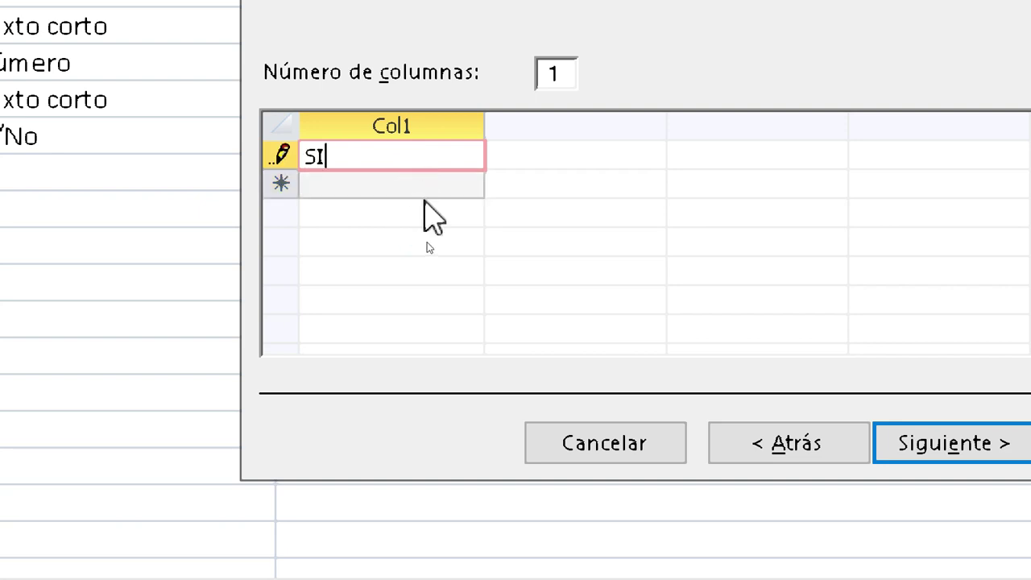
pyautogui.click(428, 238)
pyautogui.write('NO')
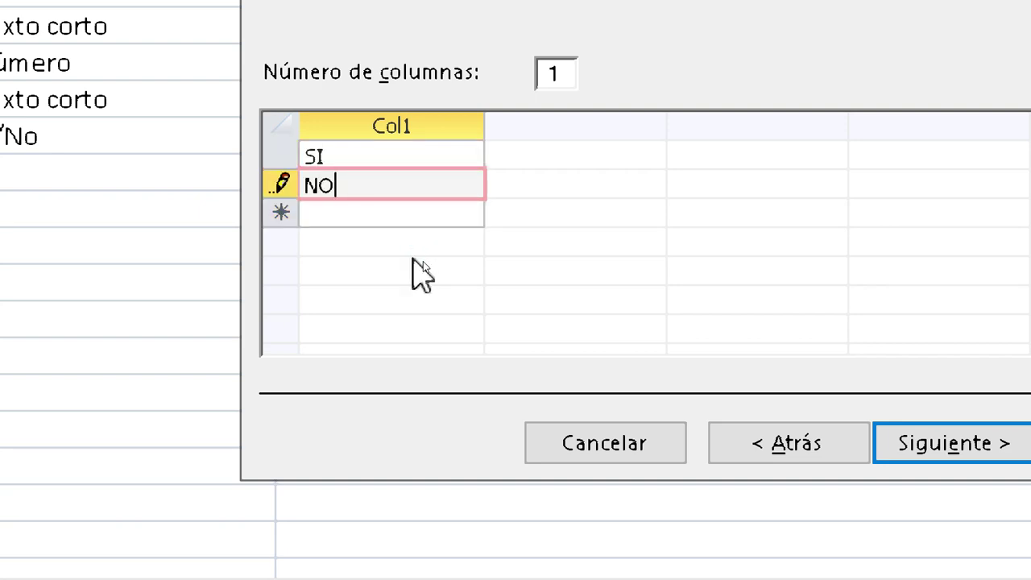
pyautogui.click(675, 325)
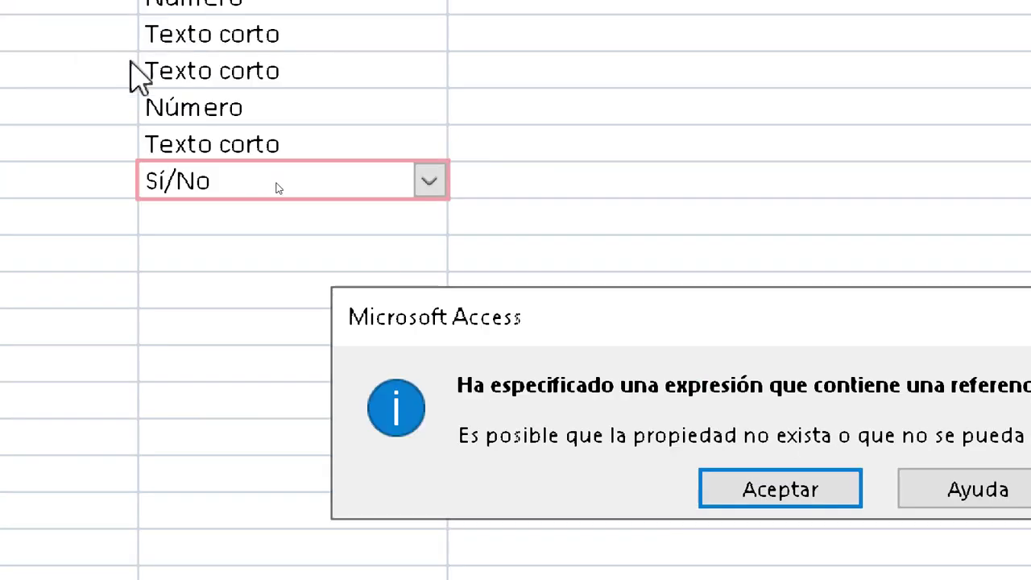
pyautogui.click(731, 483)
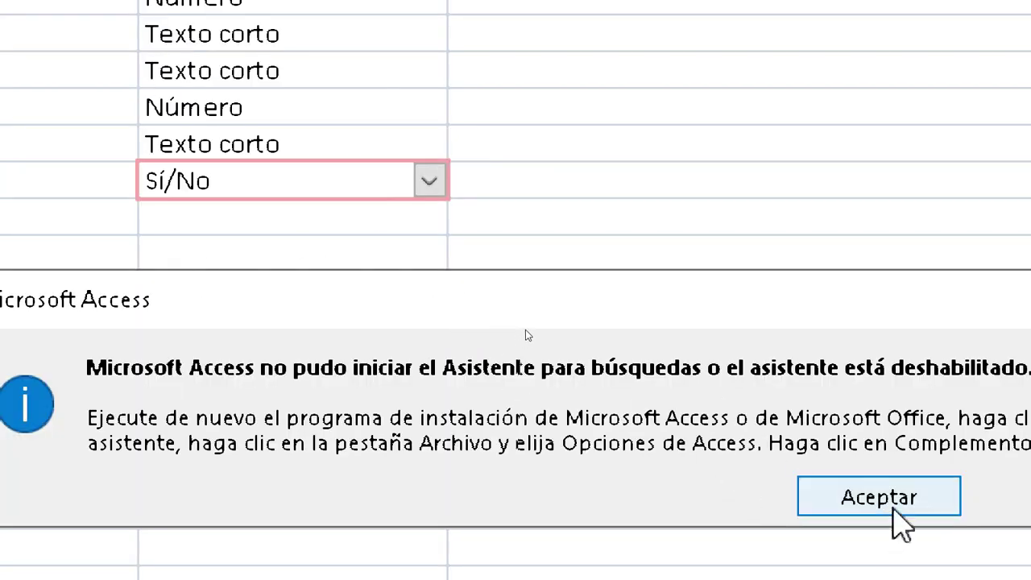
pyautogui.click(897, 524)
# Try to save Tabla1 and switch it to Vista Hoja de datos with CARNEE_SANIDAD as a Sí/No field.
pyautogui.click(51, 42)
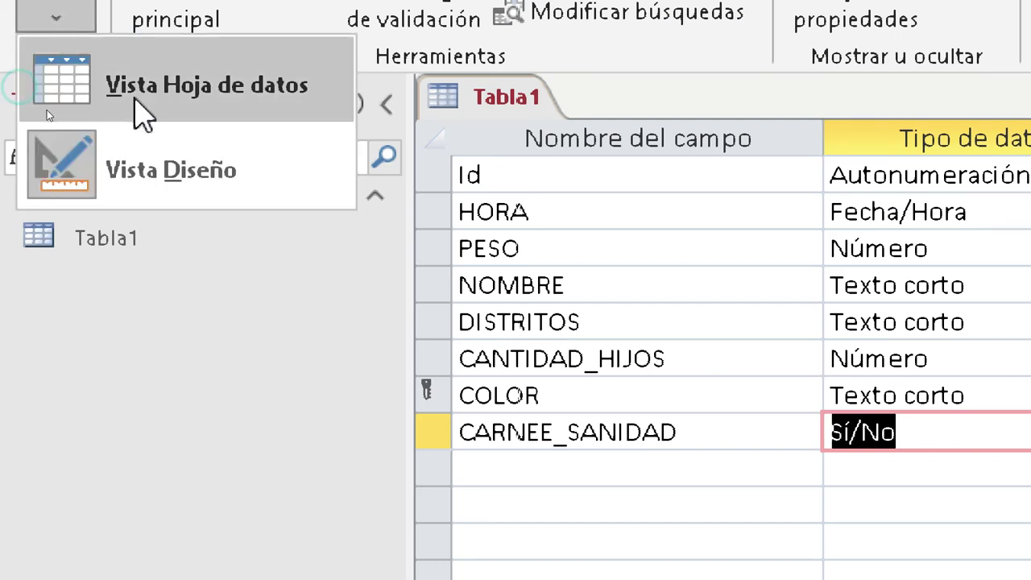
pyautogui.click(172, 113)
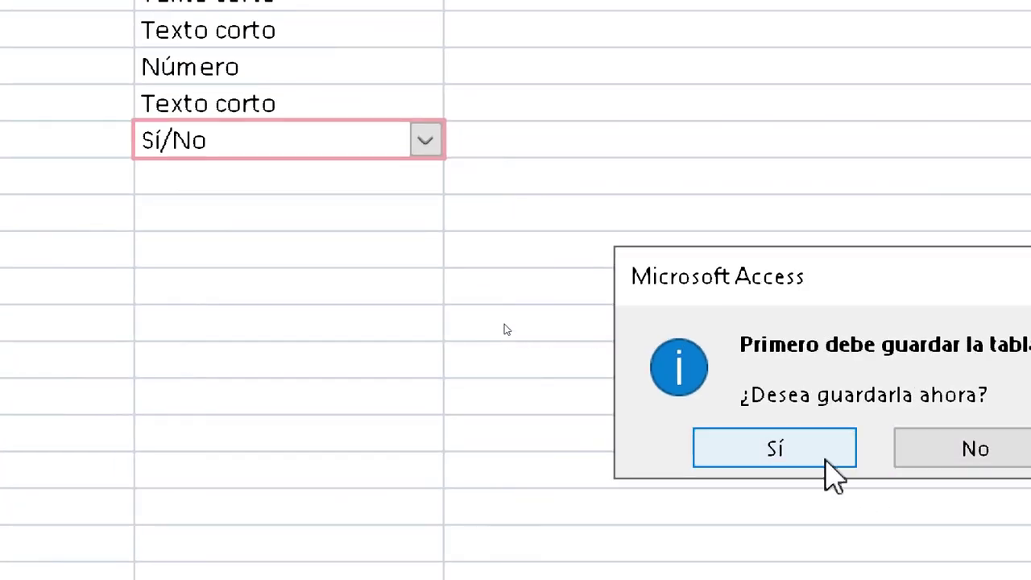
pyautogui.click(823, 455)
pyautogui.click(823, 439)
pyautogui.click(834, 438)
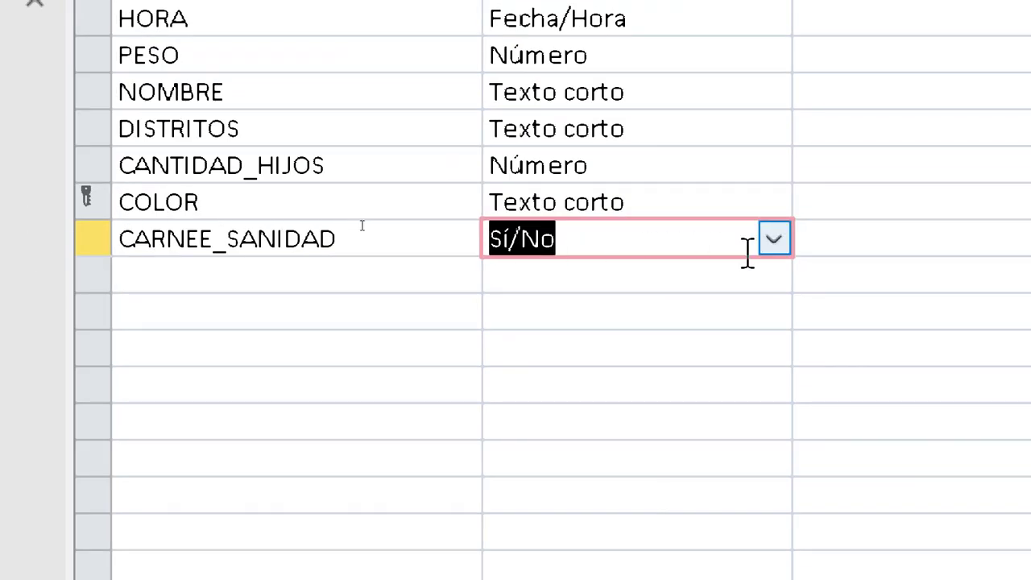
# Change the data type of CARNEE_SANIDAD to Texto corto and try again to save Tabla1 and open Vista Hoja de datos.
pyautogui.click(773, 240)
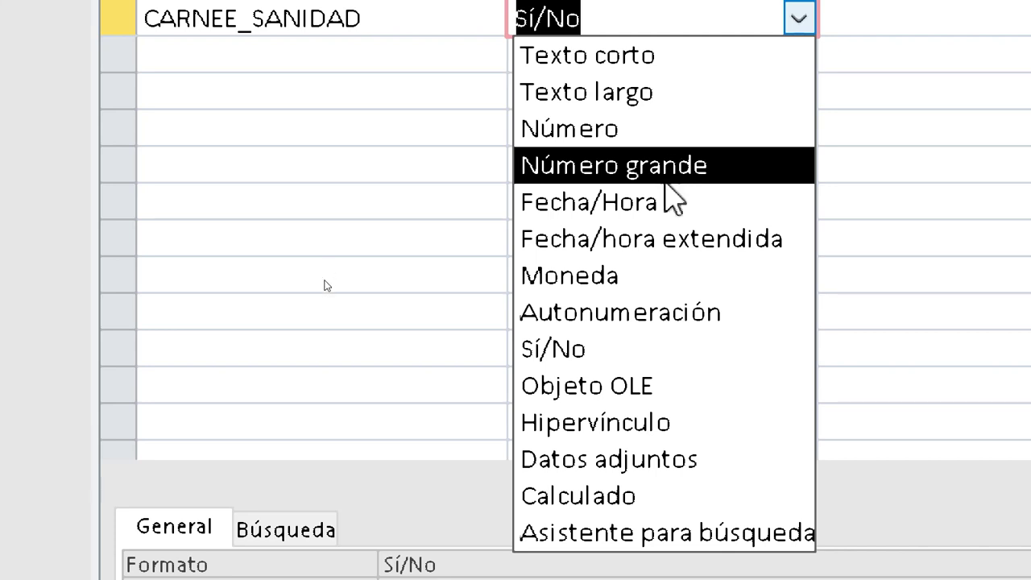
pyautogui.click(597, 55)
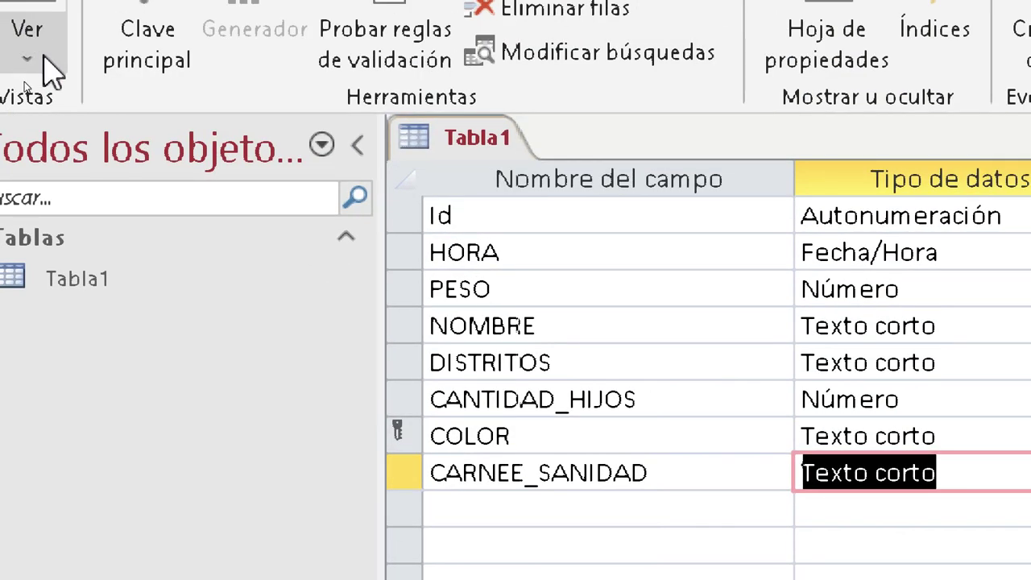
pyautogui.click(66, 0)
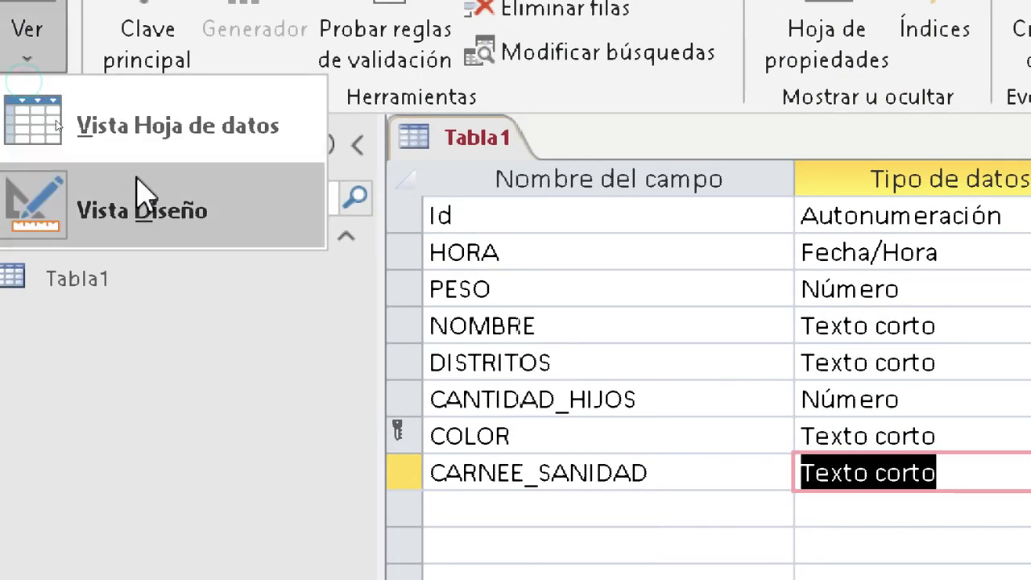
pyautogui.click(193, 64)
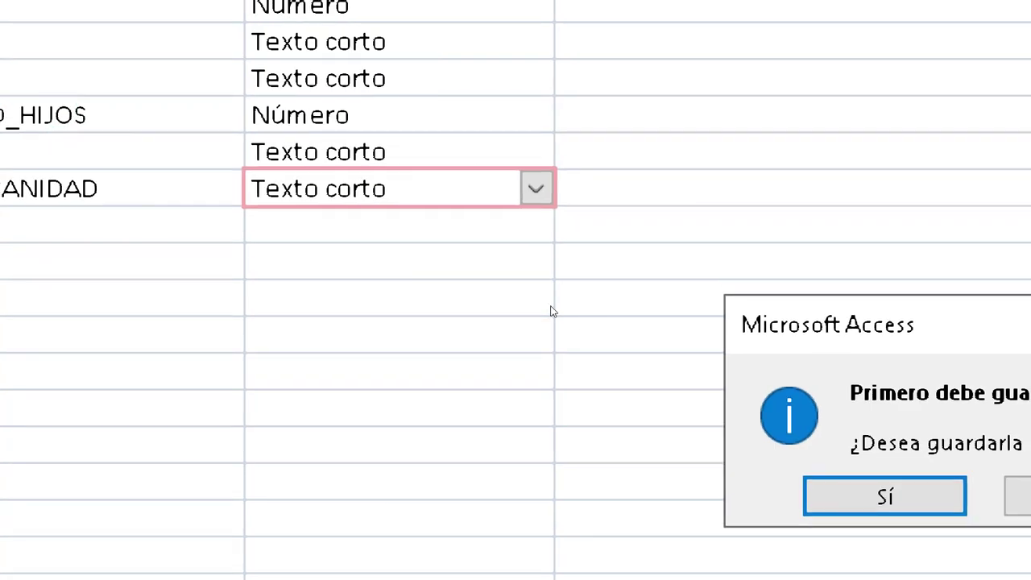
pyautogui.click(856, 493)
pyautogui.click(870, 494)
pyautogui.click(934, 491)
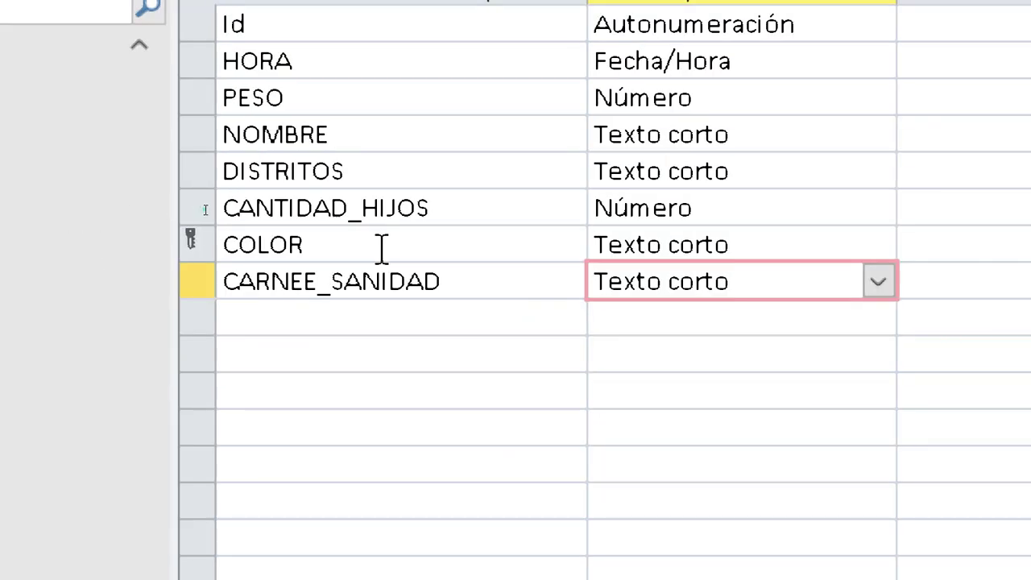
# Move the primary key from COLOR to Id, then save Tabla1 and switch to Vista Hoja de datos.
pyautogui.click(41, 149)
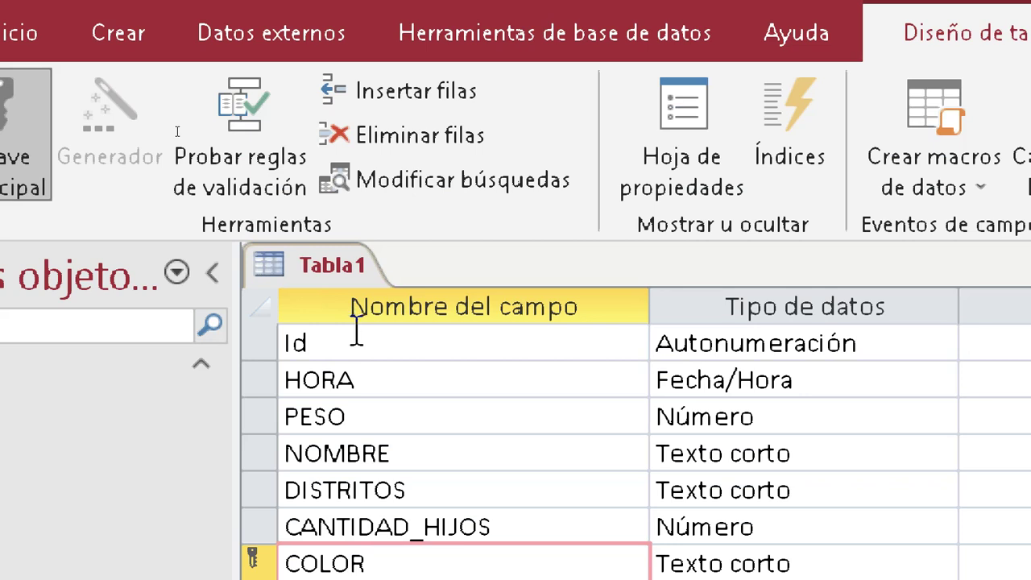
pyautogui.click(297, 20)
pyautogui.click(220, 205)
pyautogui.click(64, 240)
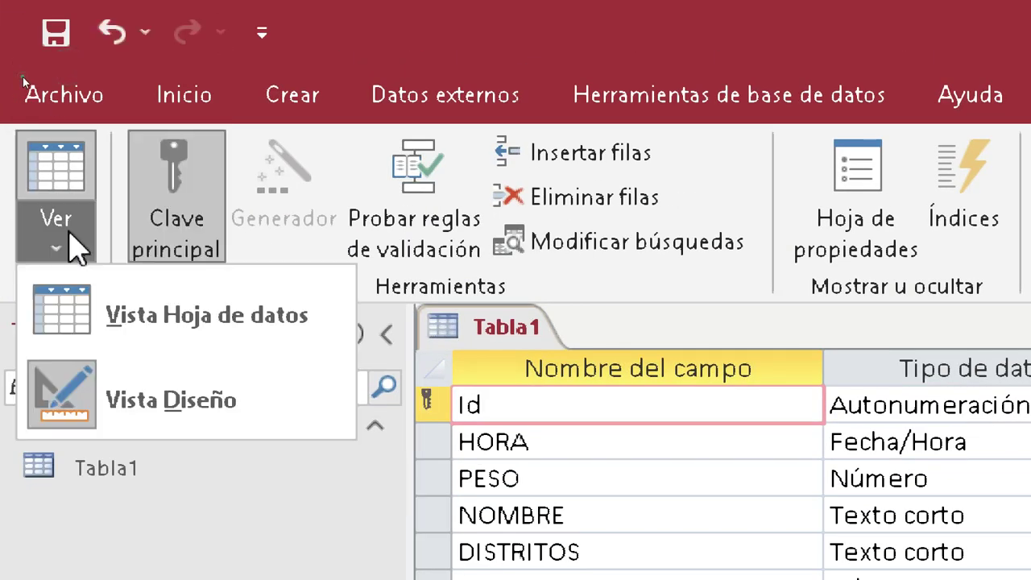
pyautogui.click(172, 317)
pyautogui.click(515, 538)
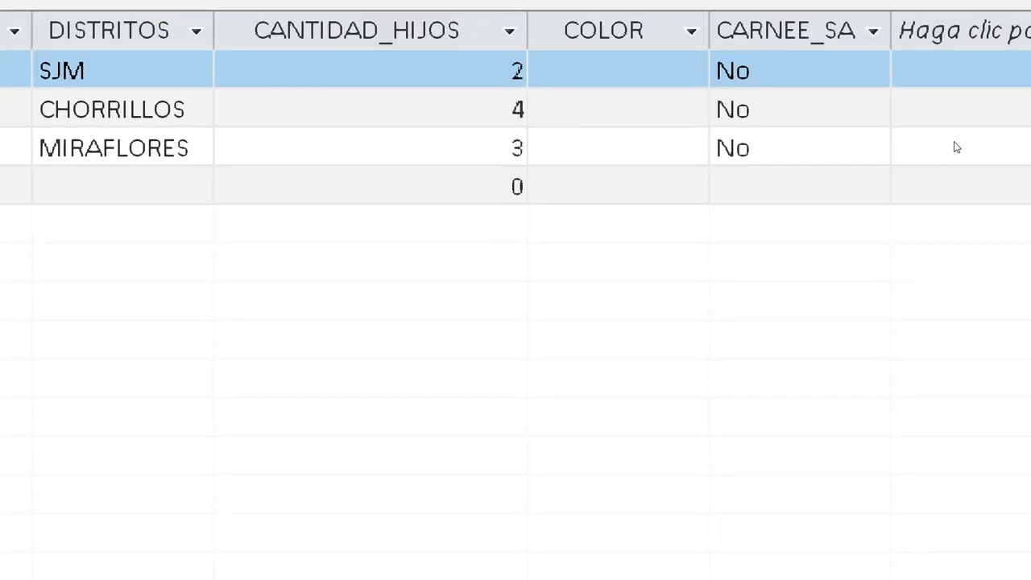
# Choose SI from the CARNEE_SANIDAD drop-down list for the SJM and MIRAFLORES records of Tabla1.
pyautogui.click(868, 64)
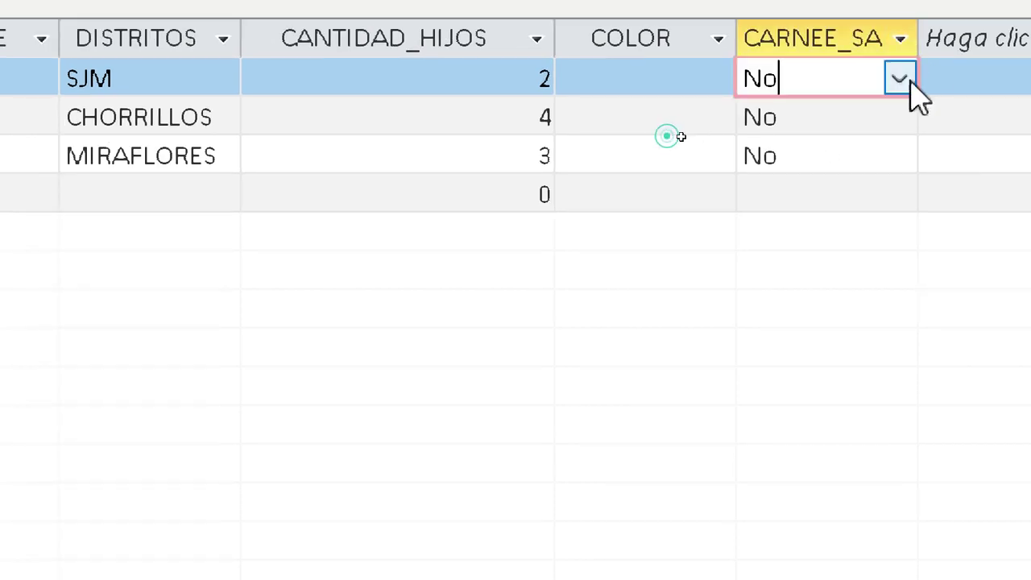
pyautogui.click(871, 70)
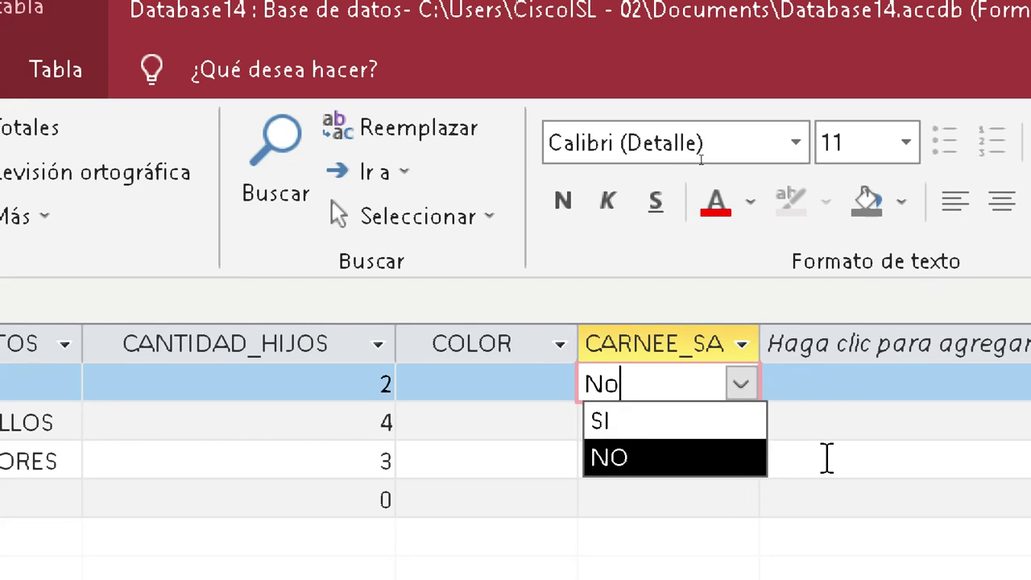
pyautogui.click(835, 442)
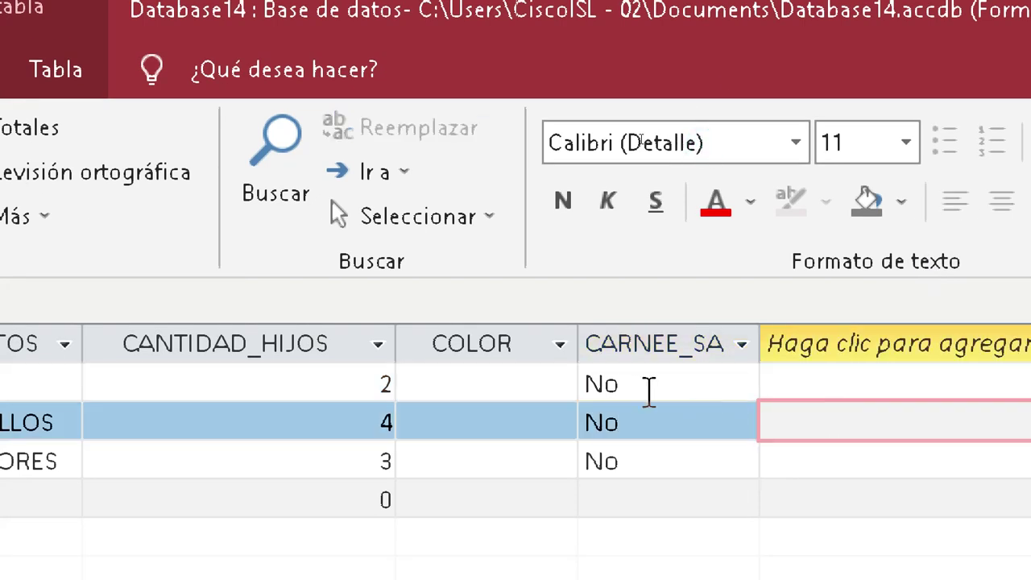
pyautogui.click(650, 387)
pyautogui.click(740, 385)
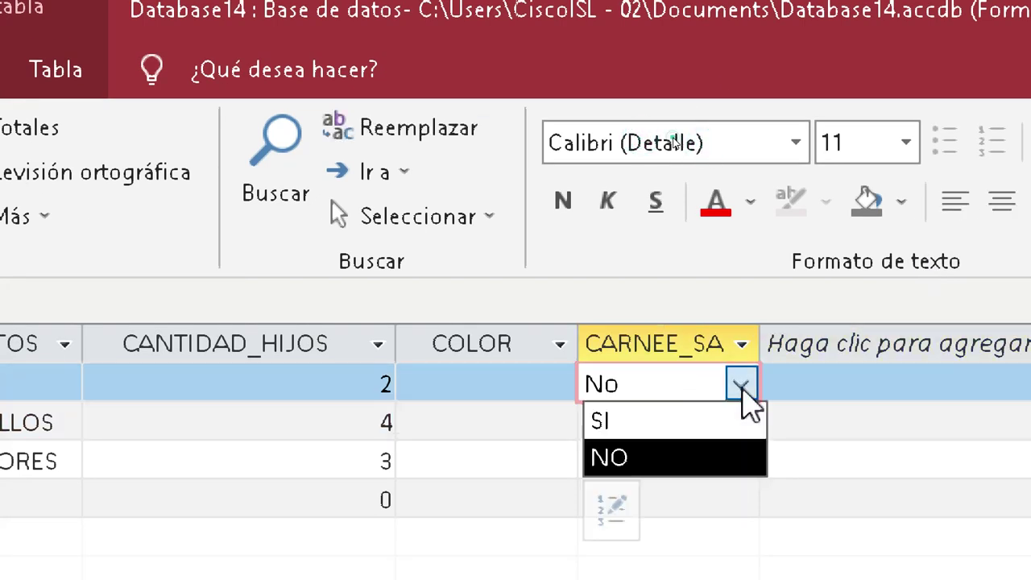
pyautogui.click(665, 422)
pyautogui.click(696, 467)
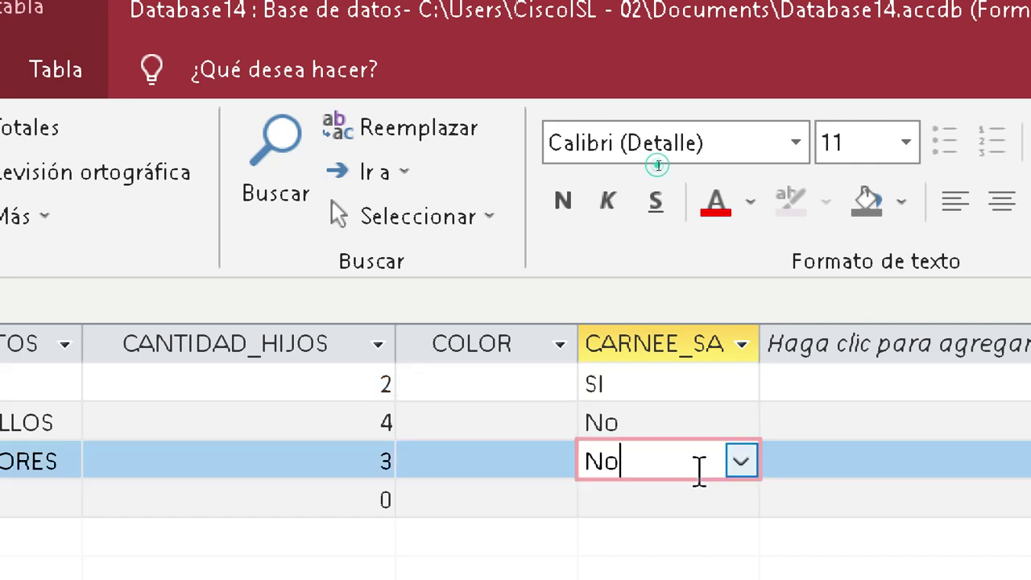
pyautogui.click(740, 461)
pyautogui.click(657, 503)
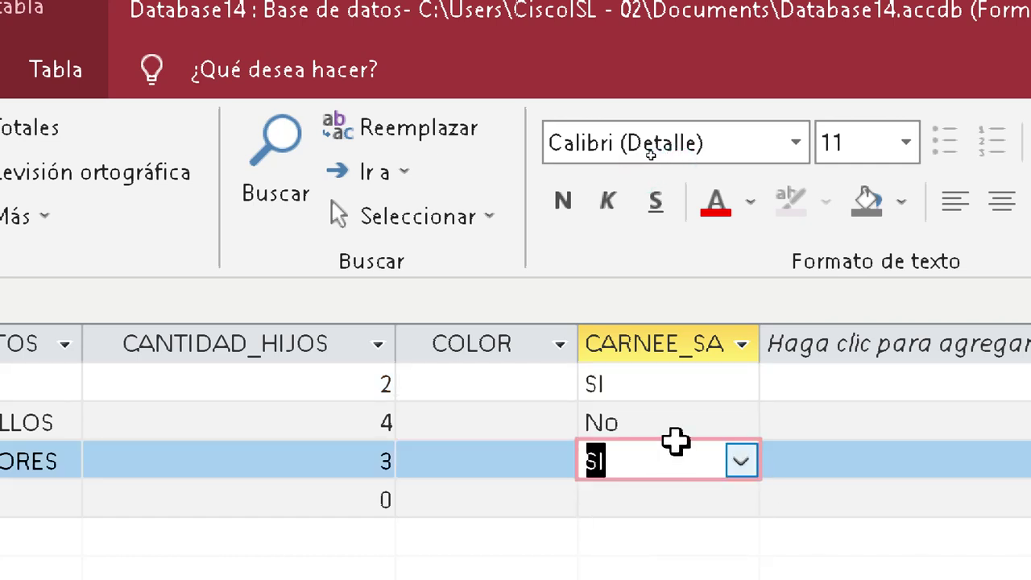
pyautogui.click(684, 499)
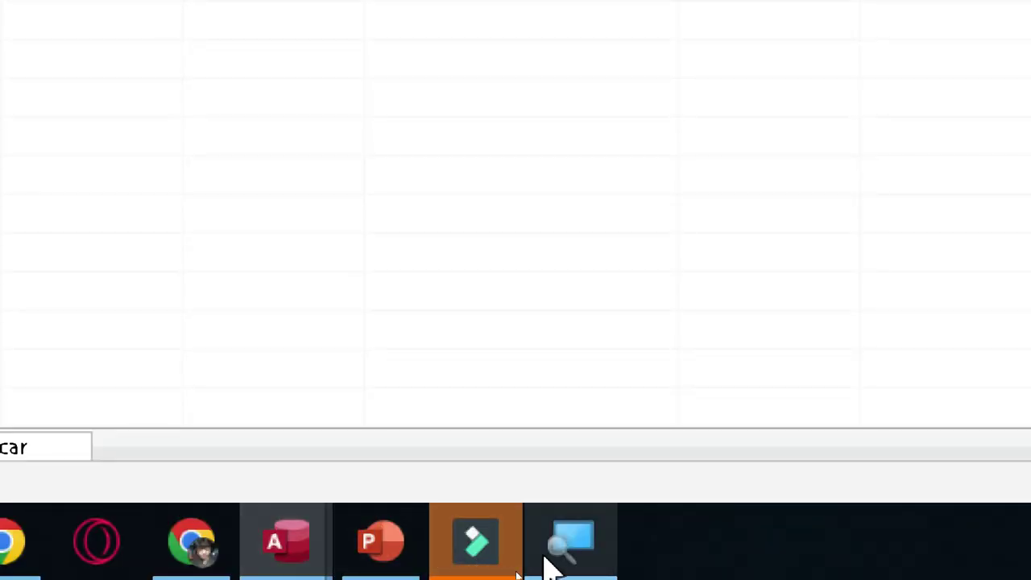
# Close the Lupa screen magnifier, switch to Google Classroom in Chrome and expand the Clase 04 material.
pyautogui.rightClick(574, 537)
pyautogui.click(590, 475)
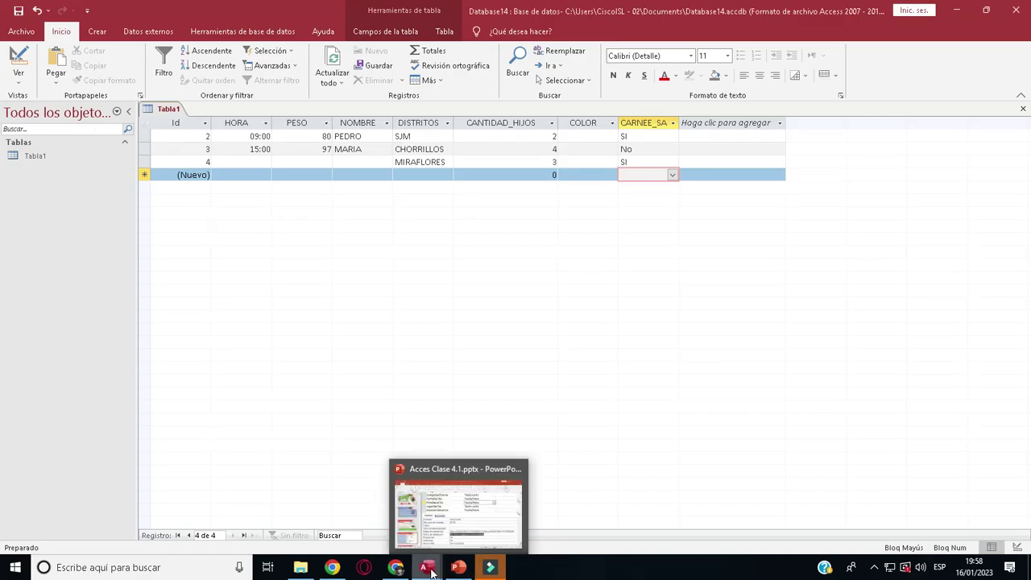
pyautogui.moveTo(458, 567)
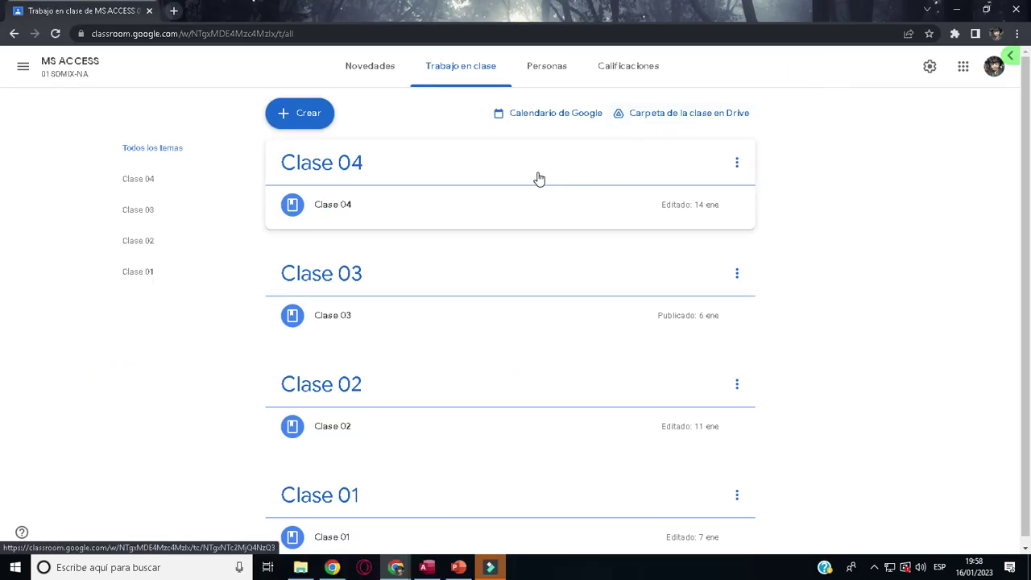
pyautogui.click(419, 203)
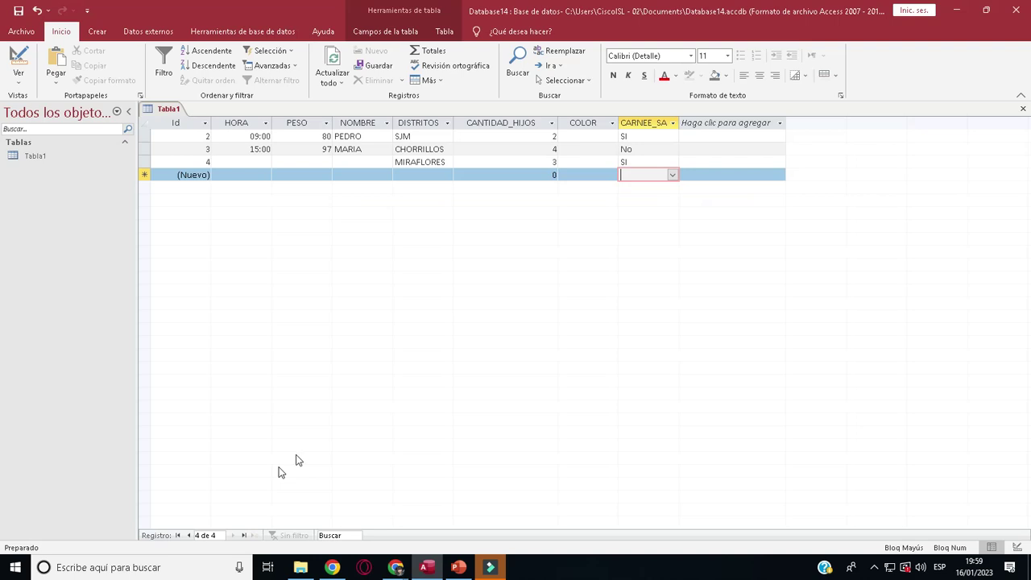
# Close the Database14 database and open MarcoAldany TERMINADO.accdb from the CLASE 5 REPASO RELACIONES folder.
pyautogui.click(1015, 9)
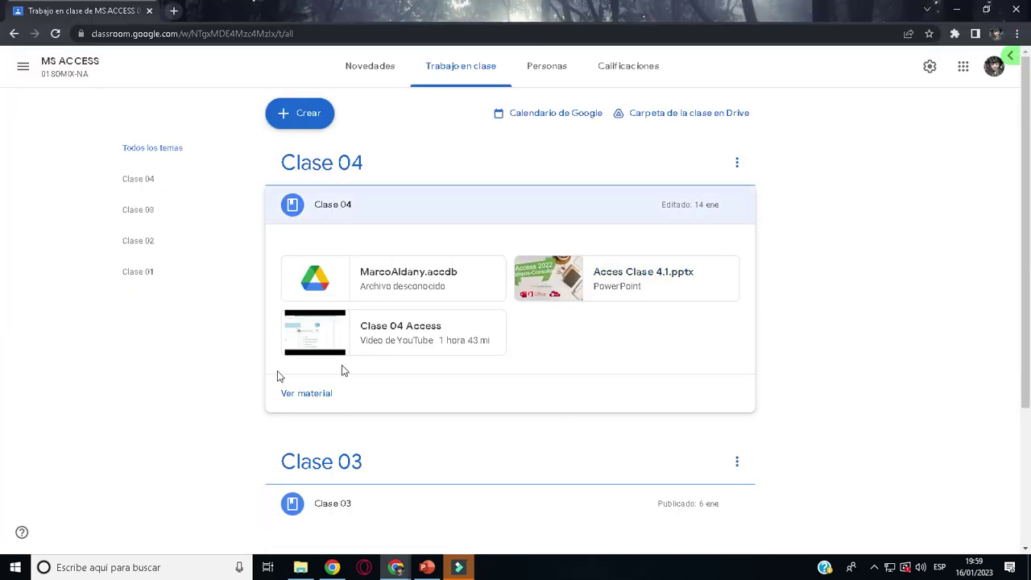
pyautogui.click(301, 567)
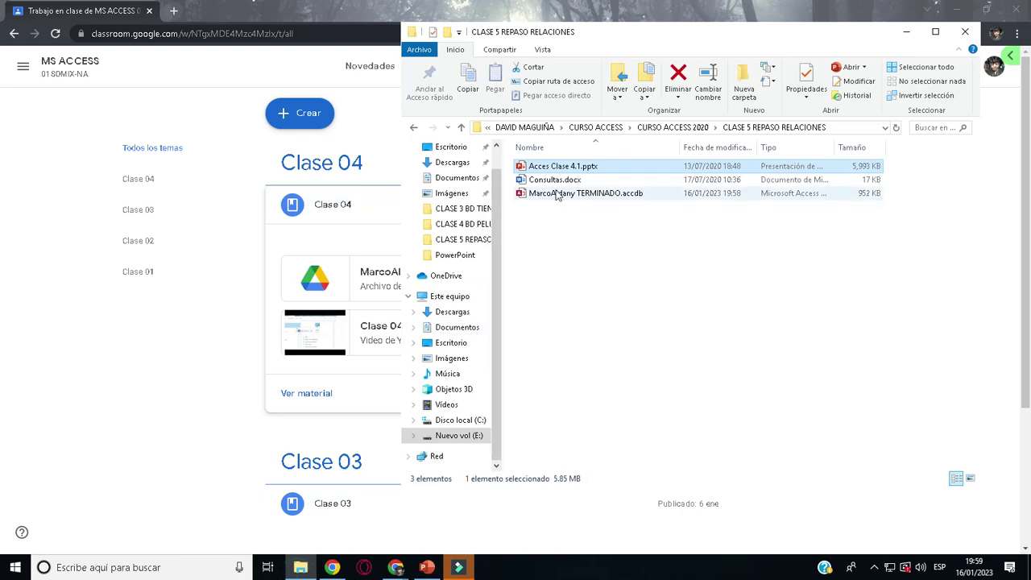
pyautogui.doubleClick(585, 194)
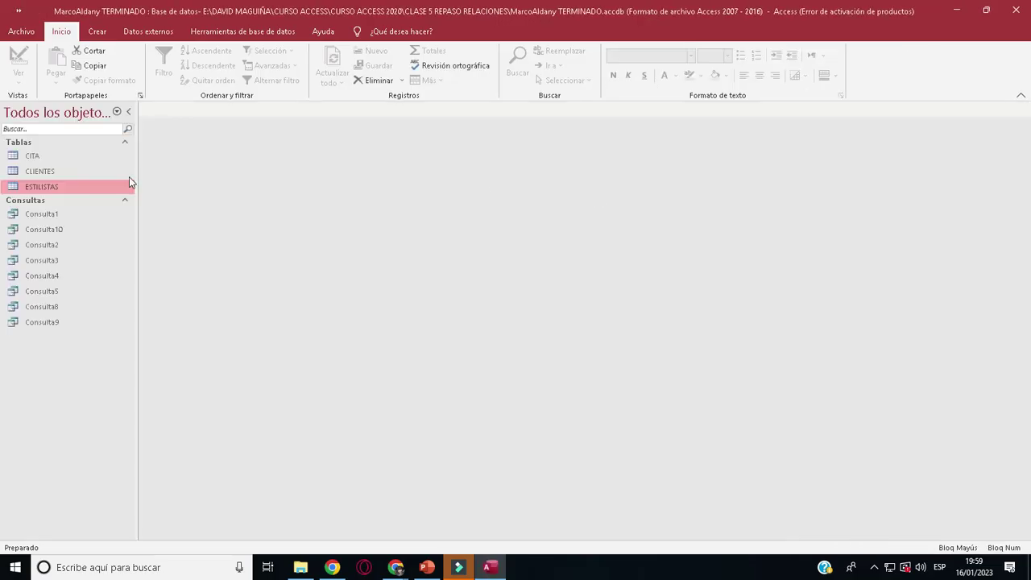
# Dismiss the Office activation wizard and open the CITA, CLIENTES and ESTILISTAS tables.
pyautogui.click(84, 158)
pyautogui.click(655, 406)
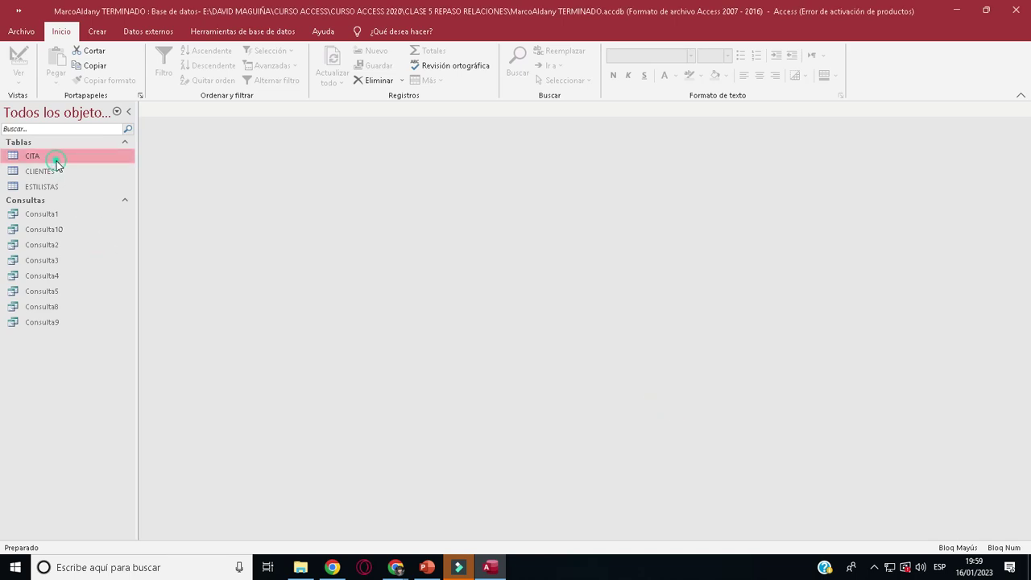
pyautogui.doubleClick(54, 158)
pyautogui.doubleClick(40, 171)
pyautogui.doubleClick(46, 186)
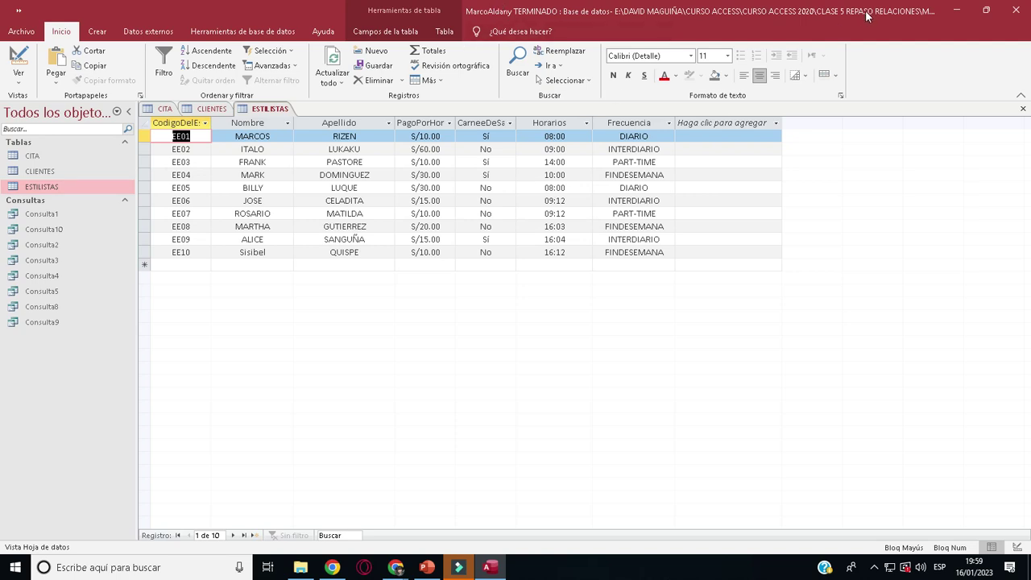
# Switch to Google Classroom and review the whole student list on the Personas page of the MS ACCESS class.
pyautogui.click(956, 10)
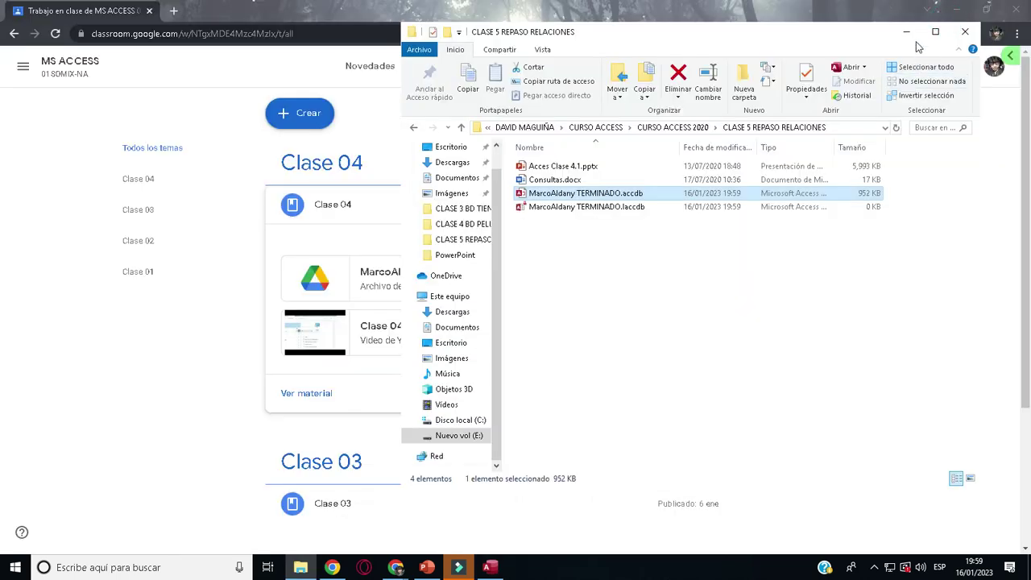
pyautogui.click(918, 28)
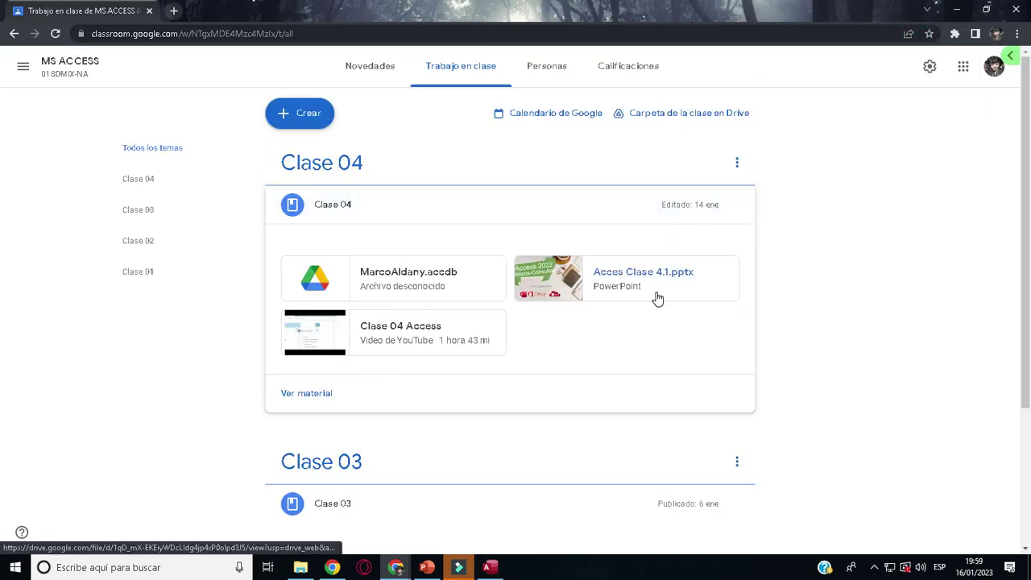
pyautogui.click(547, 71)
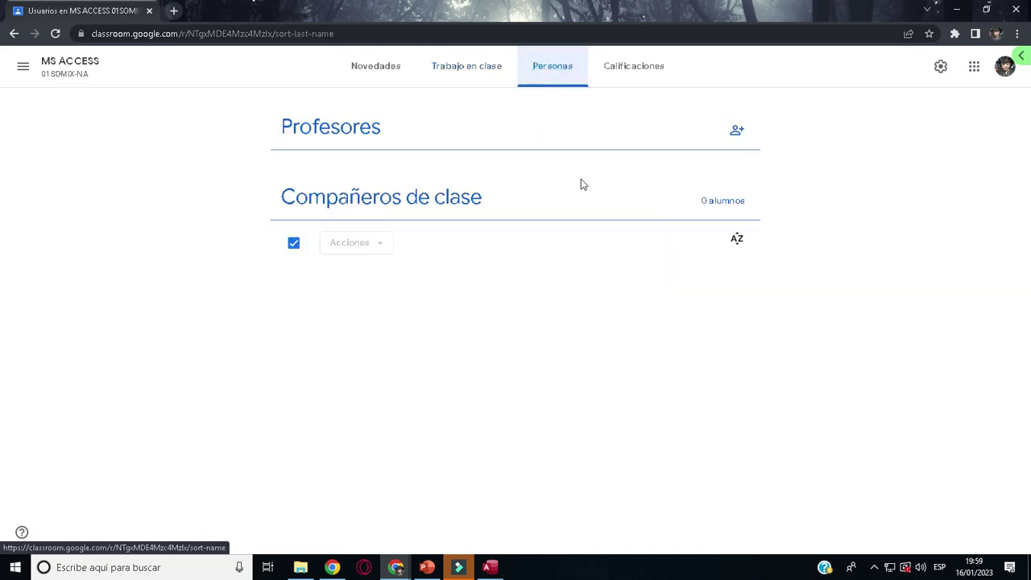
pyautogui.scroll(-10, 676, 338)
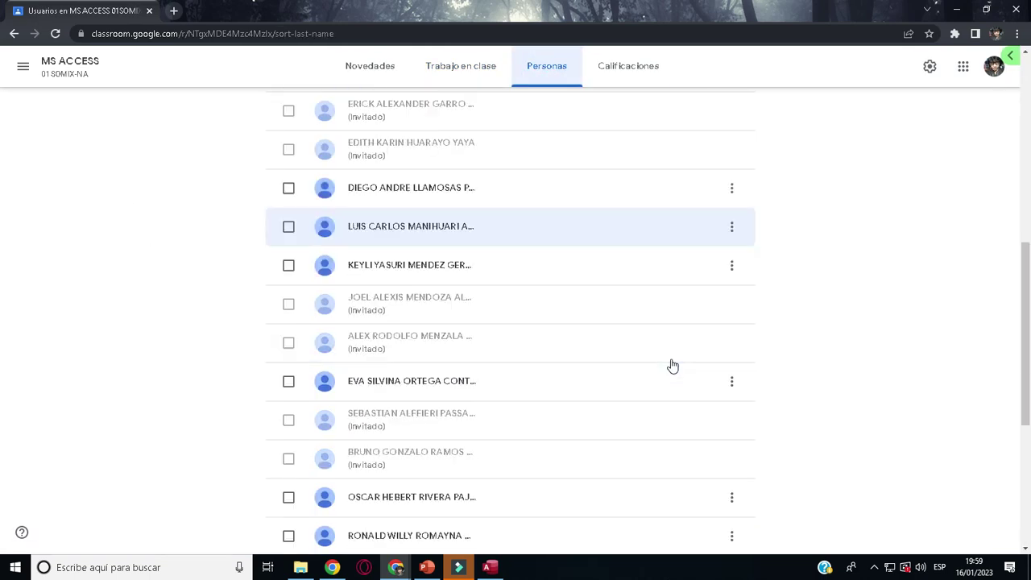
pyautogui.scroll(-1, 598, 403)
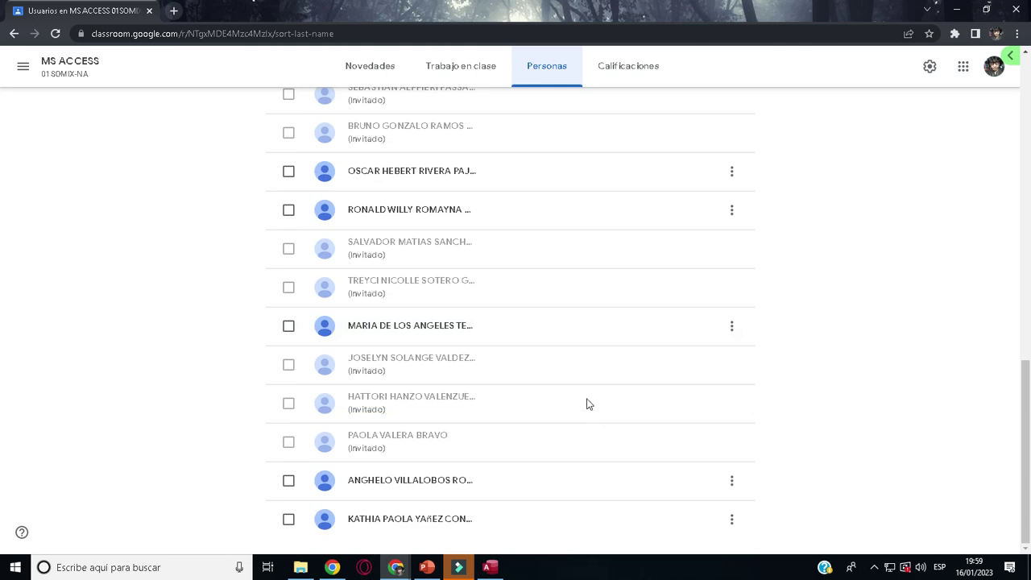
pyautogui.scroll(7, 538, 377)
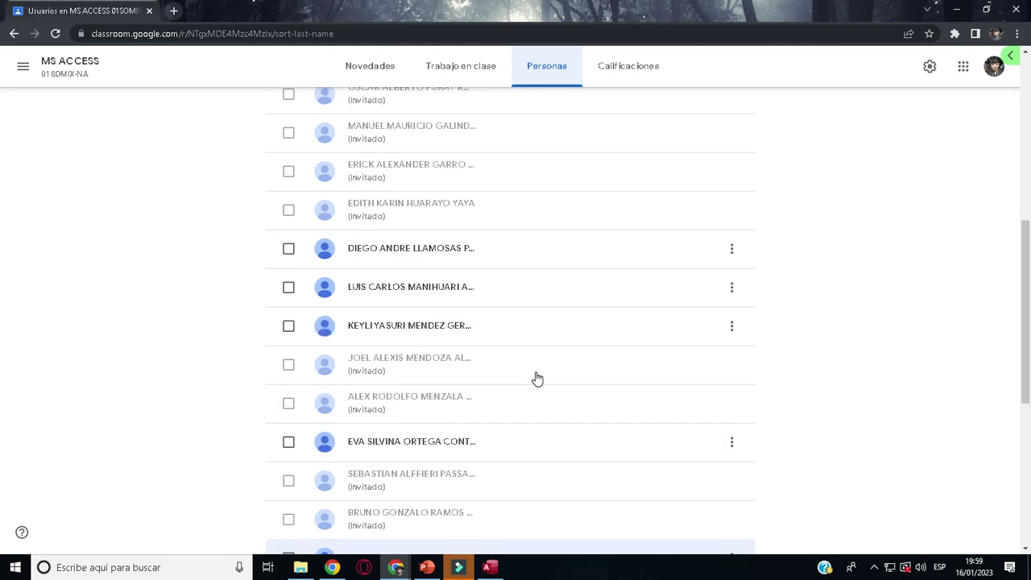
pyautogui.scroll(-1, 508, 330)
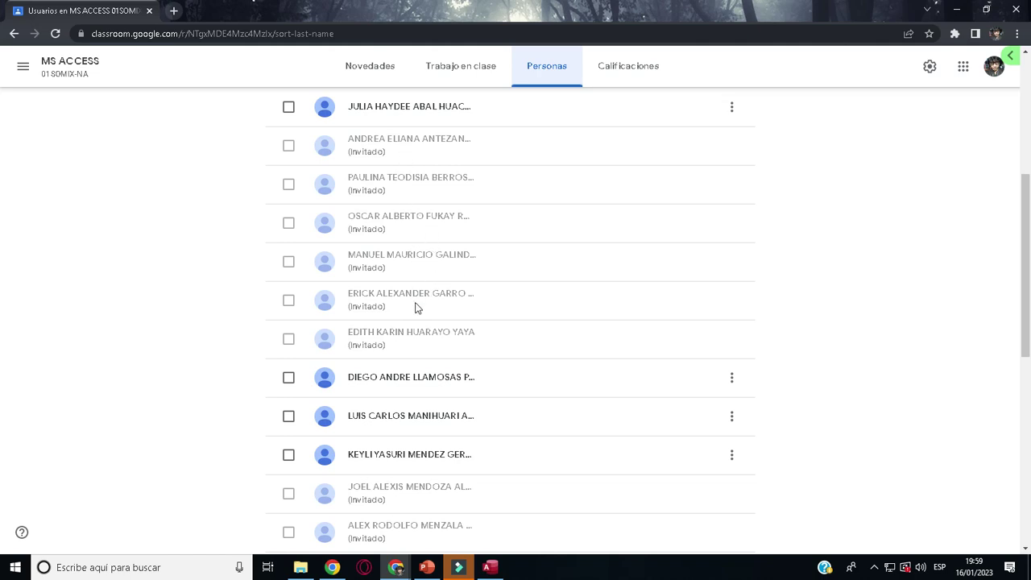
pyautogui.scroll(-2, 419, 315)
pyautogui.scroll(-2, 421, 322)
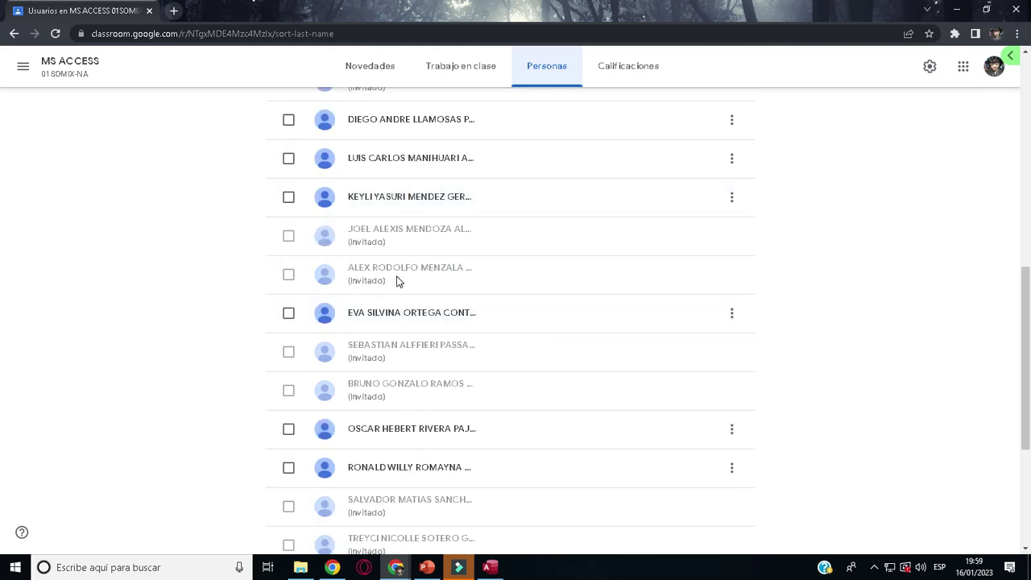
pyautogui.scroll(-1, 405, 314)
pyautogui.scroll(-3, 414, 333)
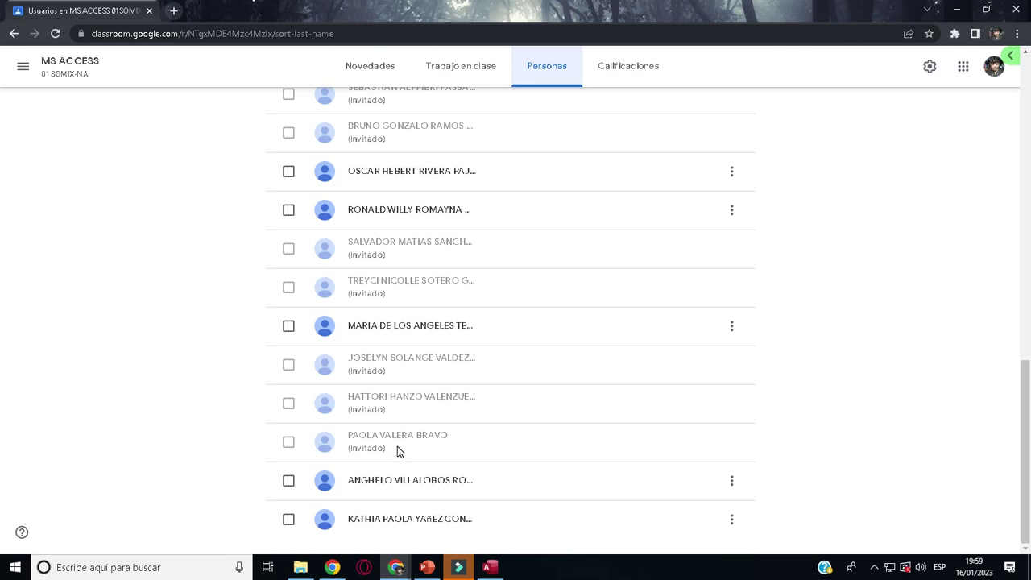
pyautogui.scroll(9, 401, 440)
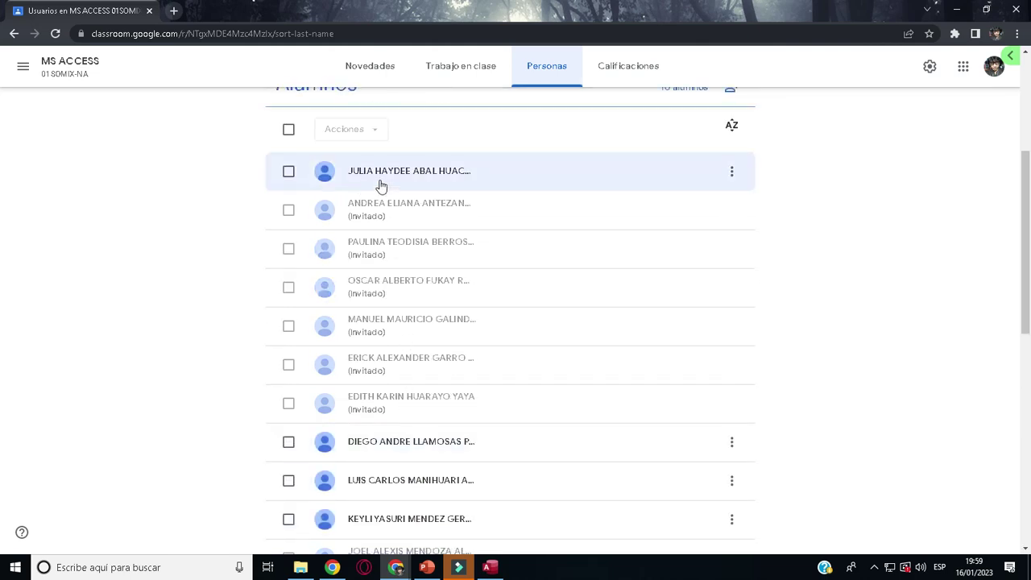
pyautogui.scroll(-2, 417, 277)
pyautogui.scroll(2, 418, 278)
pyautogui.scroll(-2, 426, 419)
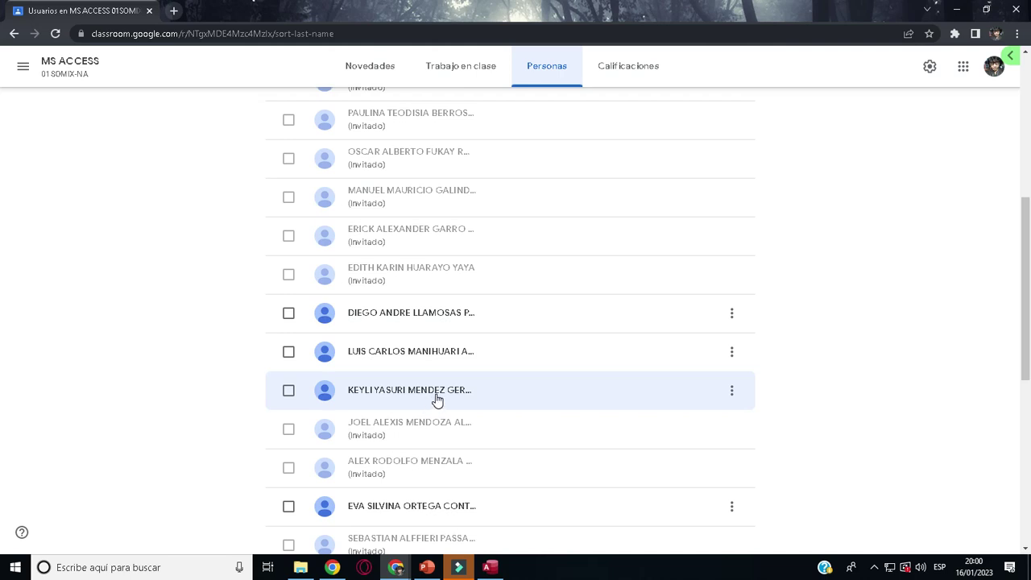
pyautogui.scroll(-6, 437, 378)
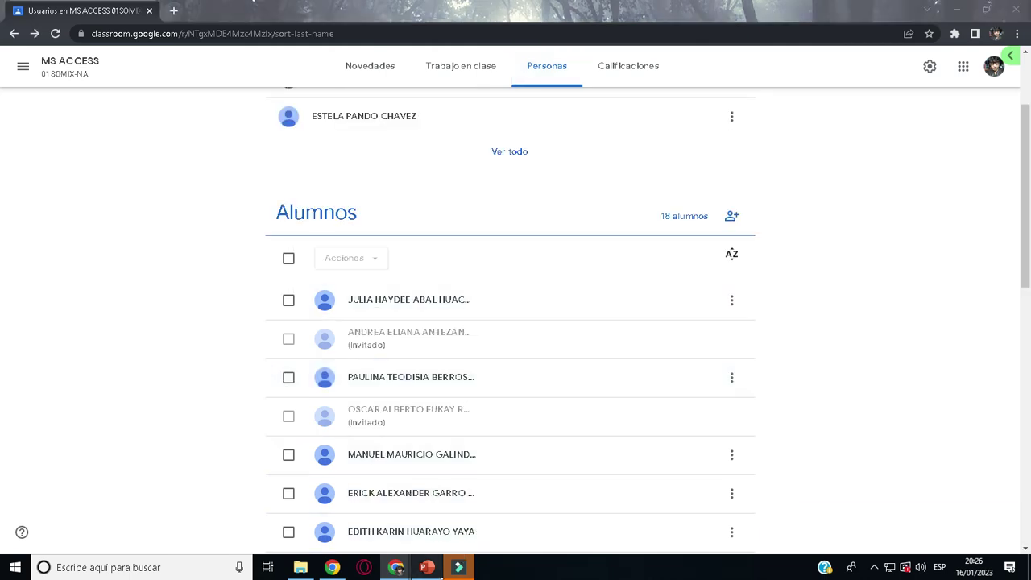
# Reopen MarcoAldany TERMINADO.accdb from its folder, dismiss the activation wizard and open the CITA, CLIENTES and ESTILISTAS tables.
pyautogui.click(300, 567)
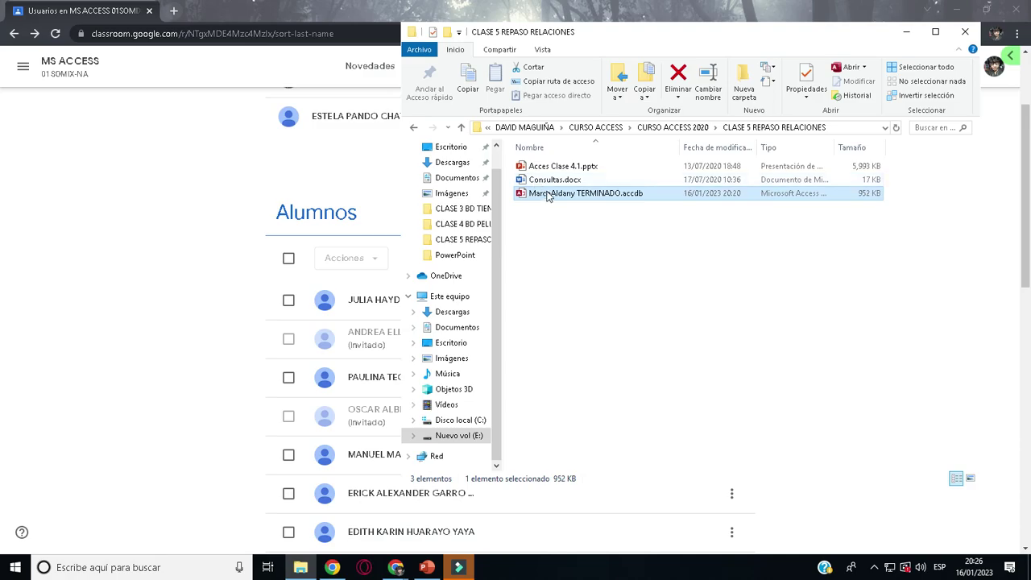
pyautogui.doubleClick(551, 193)
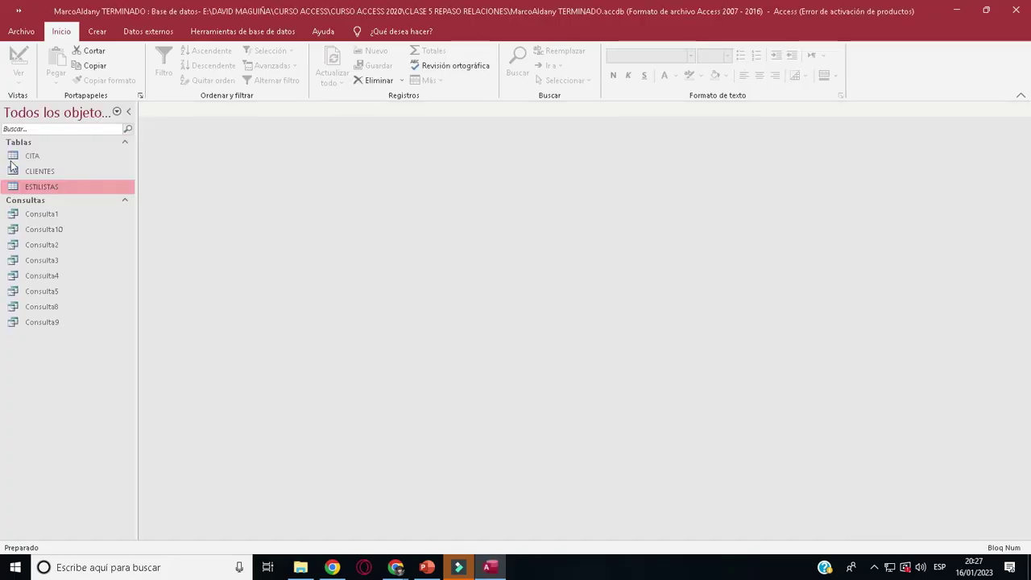
pyautogui.click(12, 159)
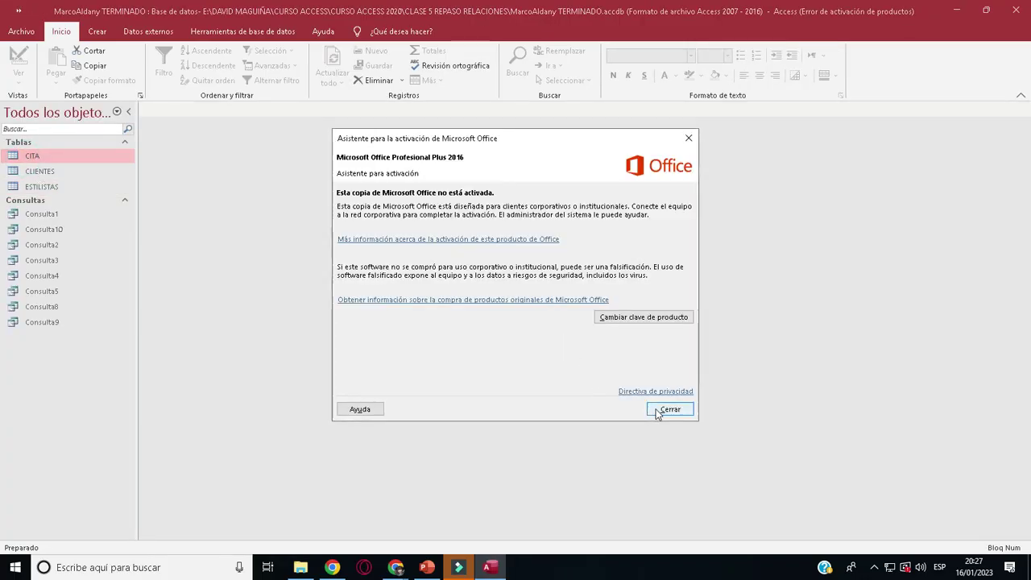
pyautogui.click(658, 411)
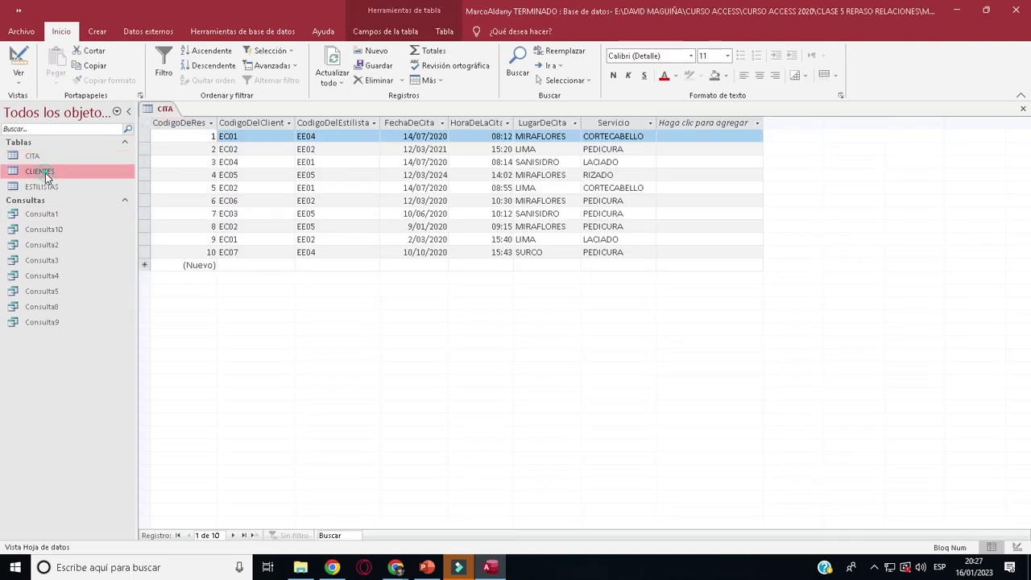
pyautogui.doubleClick(45, 173)
pyautogui.doubleClick(42, 186)
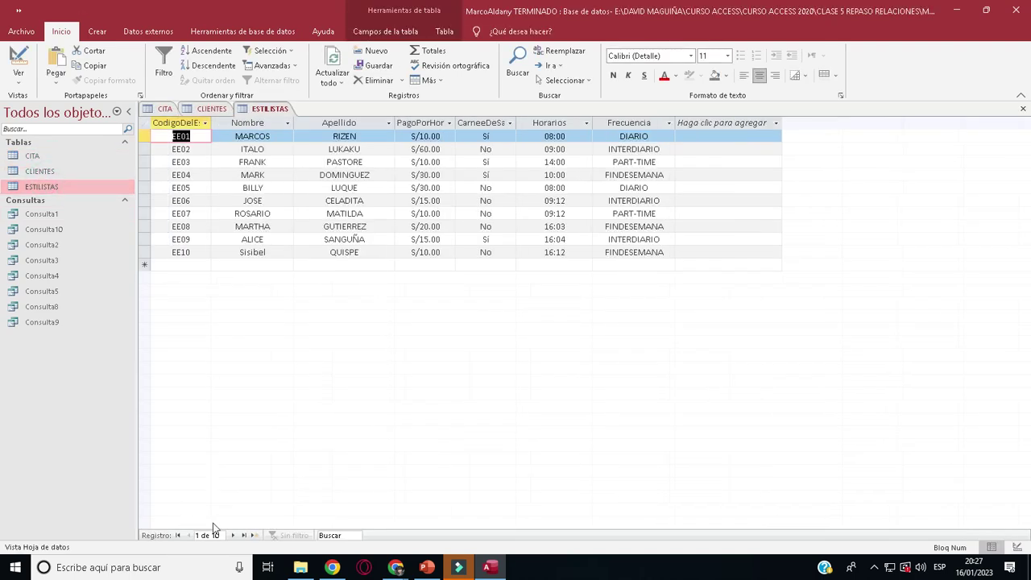
pyautogui.click(219, 563)
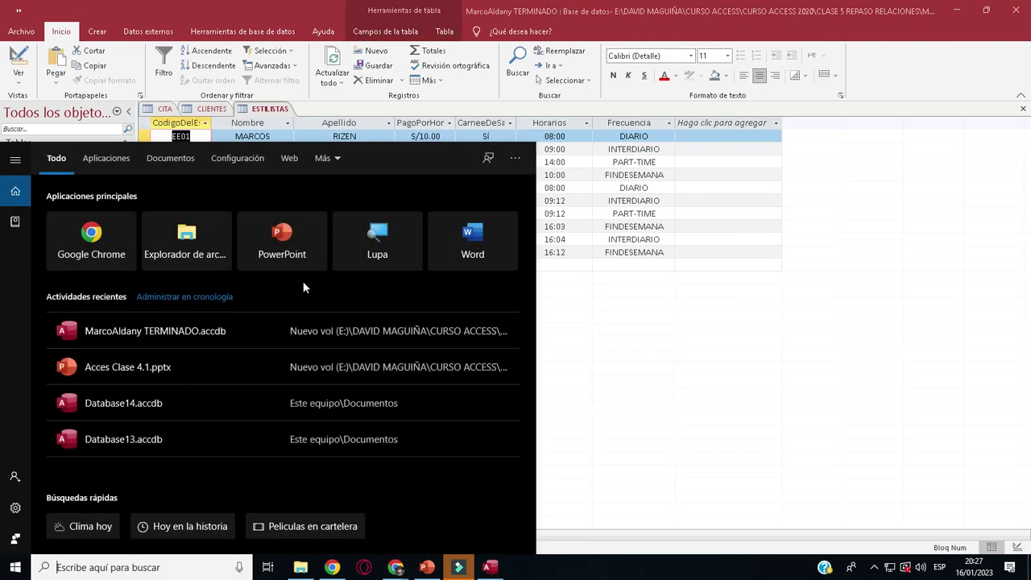
pyautogui.click(372, 257)
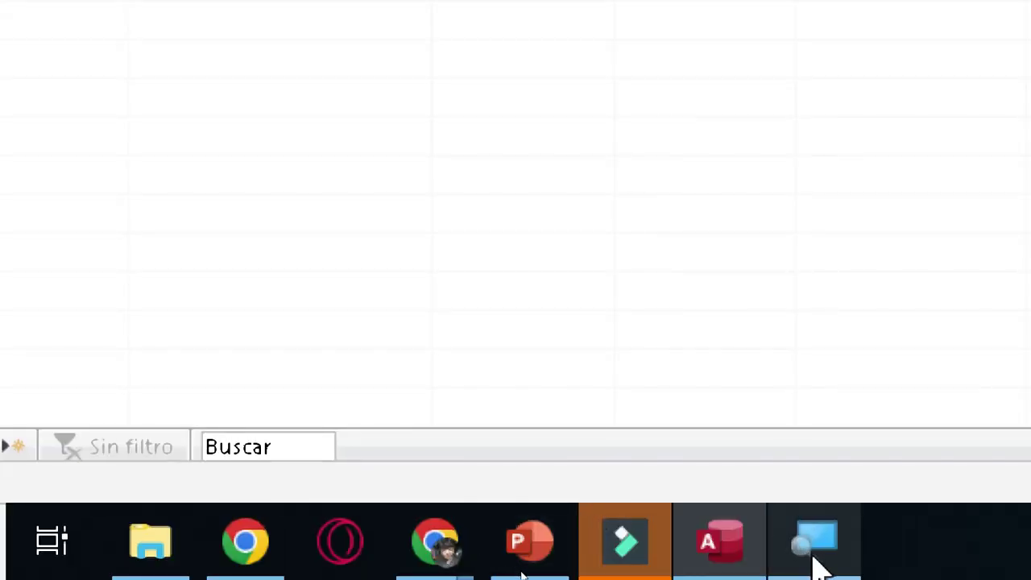
pyautogui.rightClick(818, 564)
pyautogui.click(821, 503)
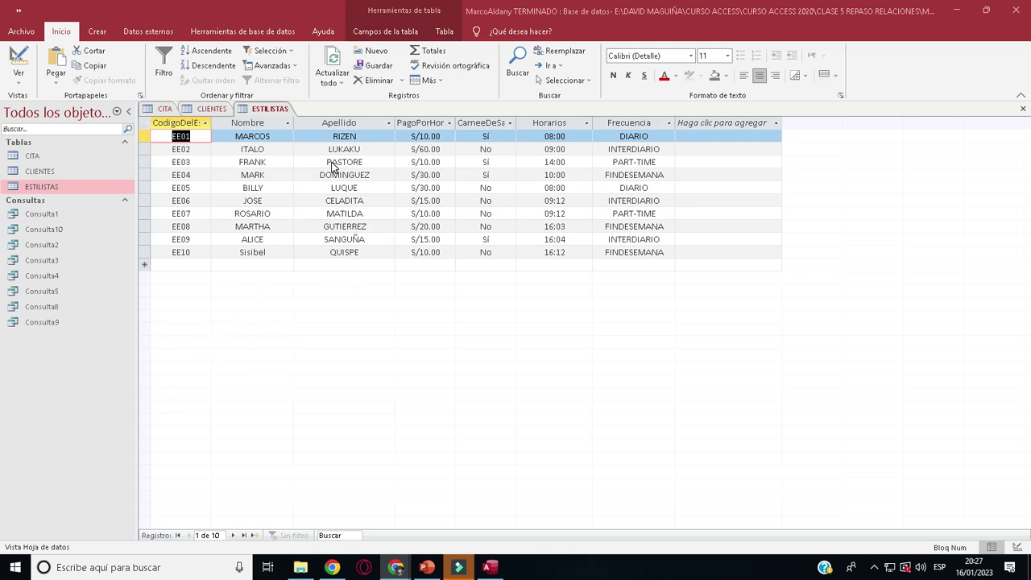
# Close MarcoAldany TERMINADO and open the CITA and Clientes tables of the MarcoAldany database, dismissing its macro security warning.
pyautogui.click(1016, 10)
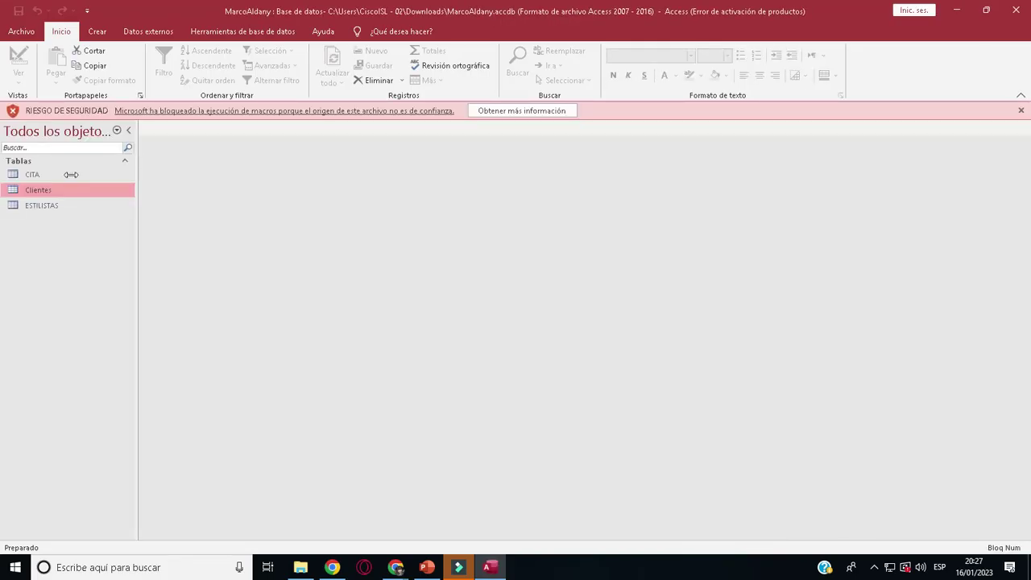
pyautogui.click(662, 409)
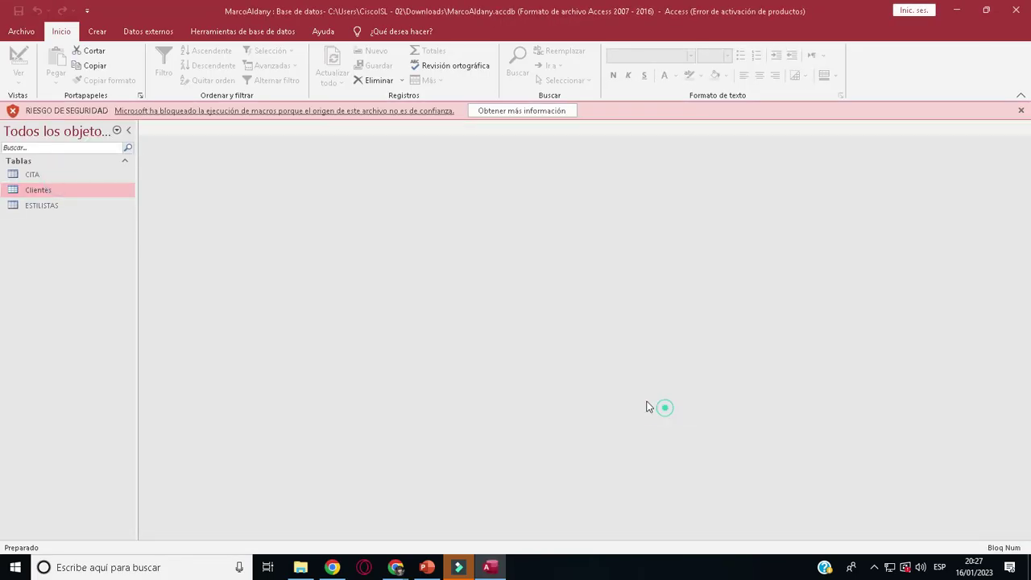
pyautogui.click(23, 175)
pyautogui.doubleClick(23, 175)
pyautogui.doubleClick(34, 190)
pyautogui.doubleClick(38, 205)
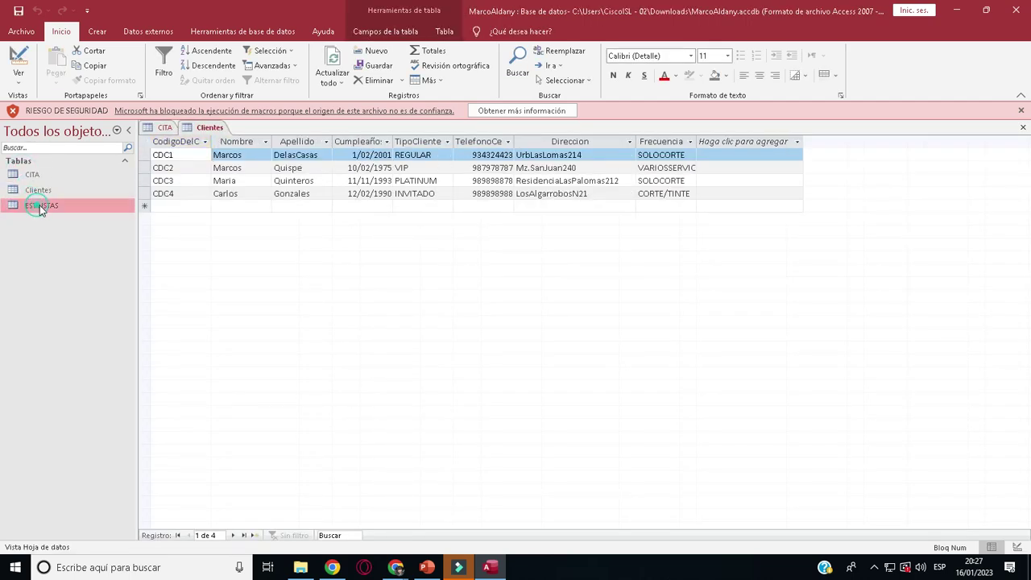
pyautogui.click(1018, 111)
pyautogui.click(1022, 108)
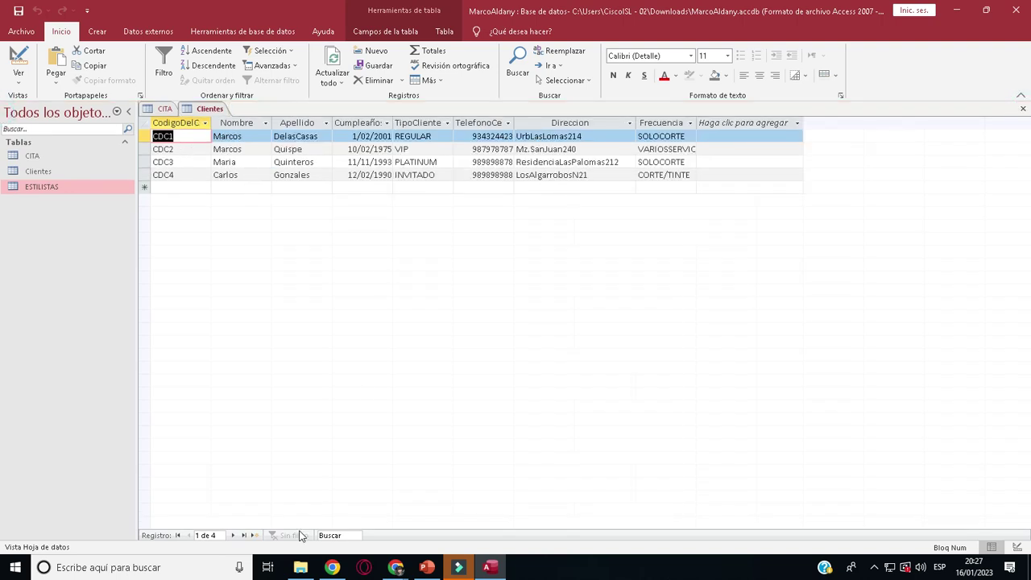
# Launch the Lupa screen magnifier and show the view options available for the Clientes table.
pyautogui.click(185, 567)
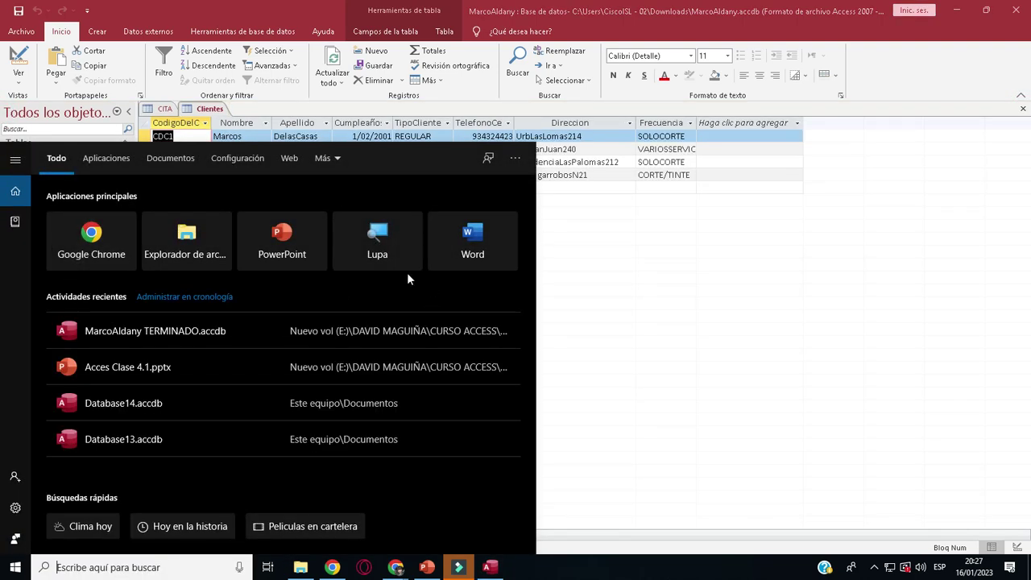
pyautogui.click(397, 260)
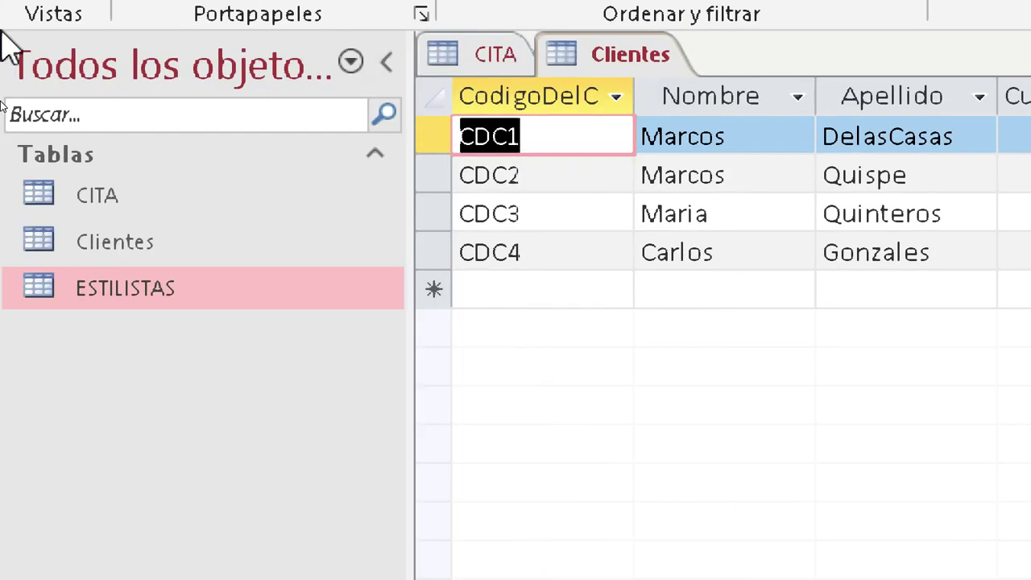
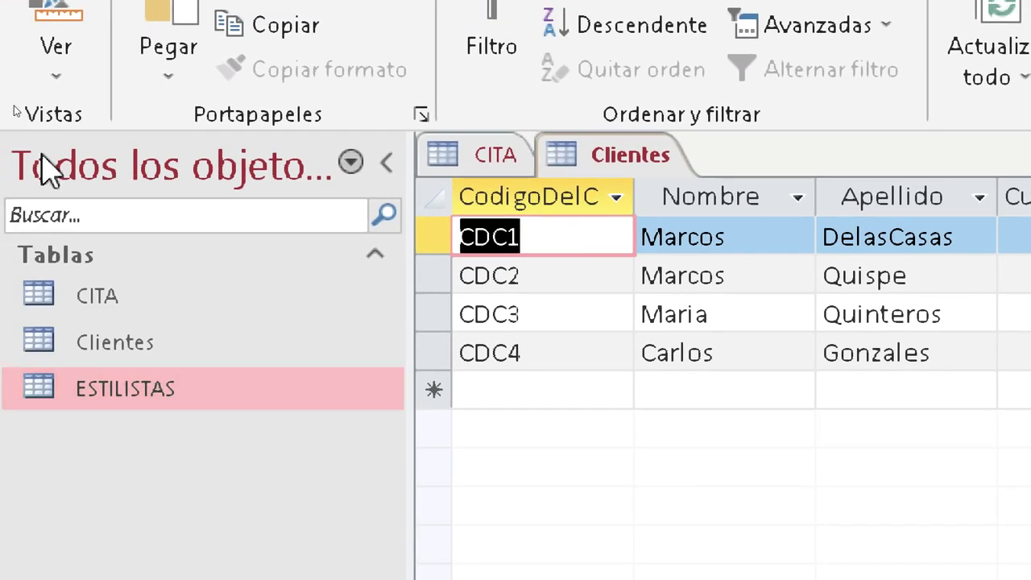
pyautogui.click(40, 79)
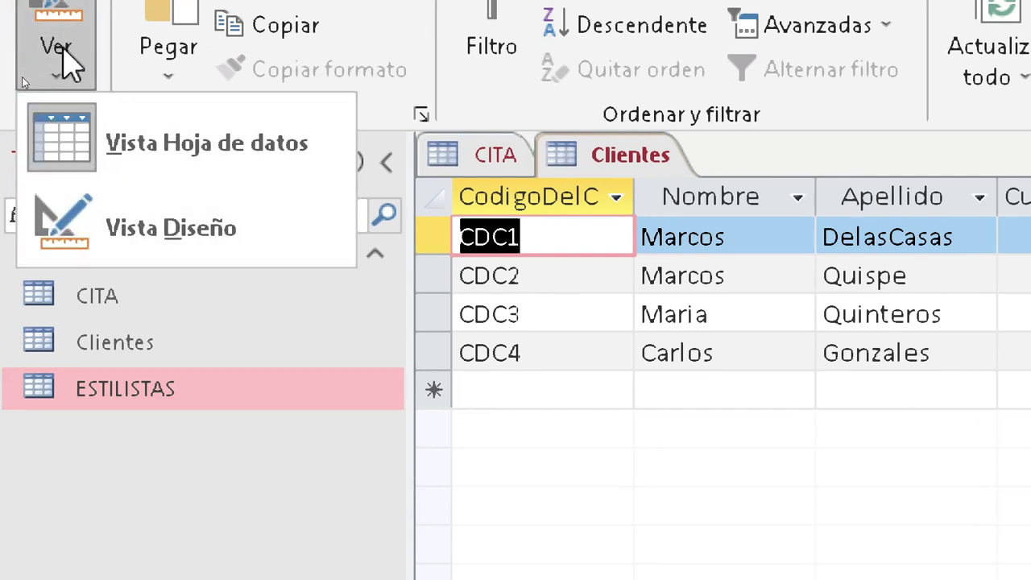
pyautogui.click(74, 82)
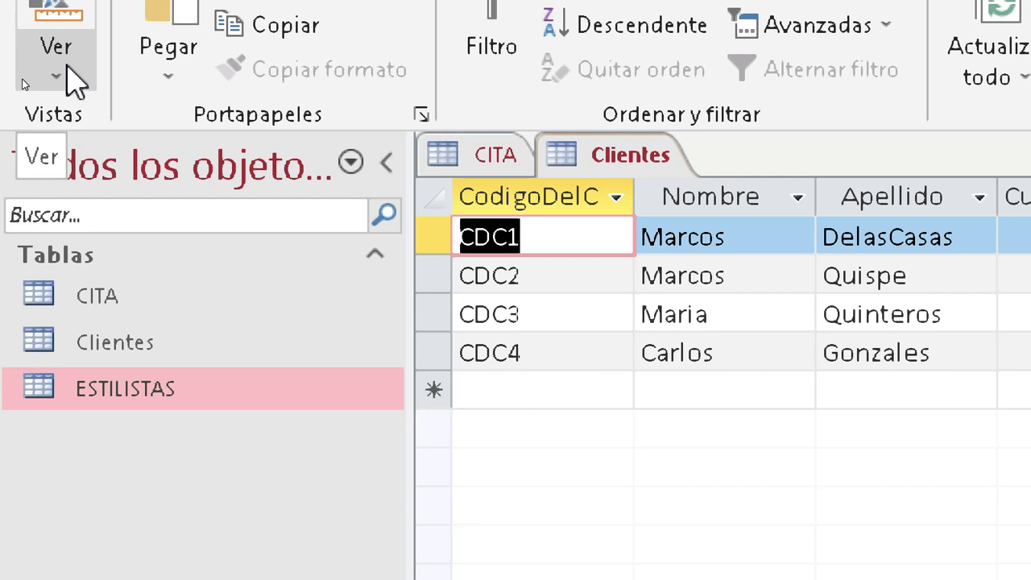
# Open the ESTILISTAS table and look over the Clientes and ESTILISTAS datasheets.
pyautogui.click(616, 271)
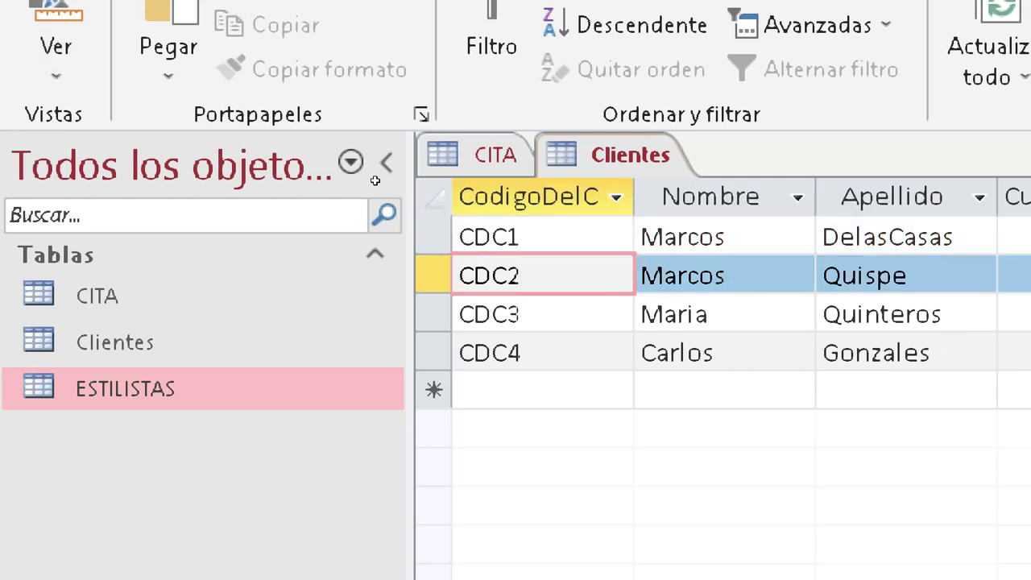
pyautogui.click(140, 306)
pyautogui.click(132, 373)
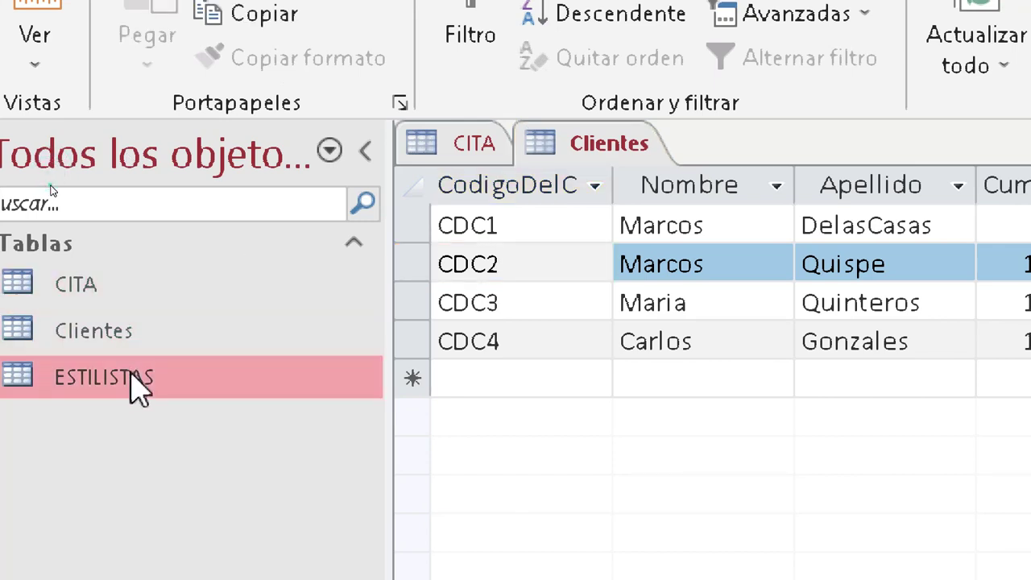
pyautogui.doubleClick(138, 385)
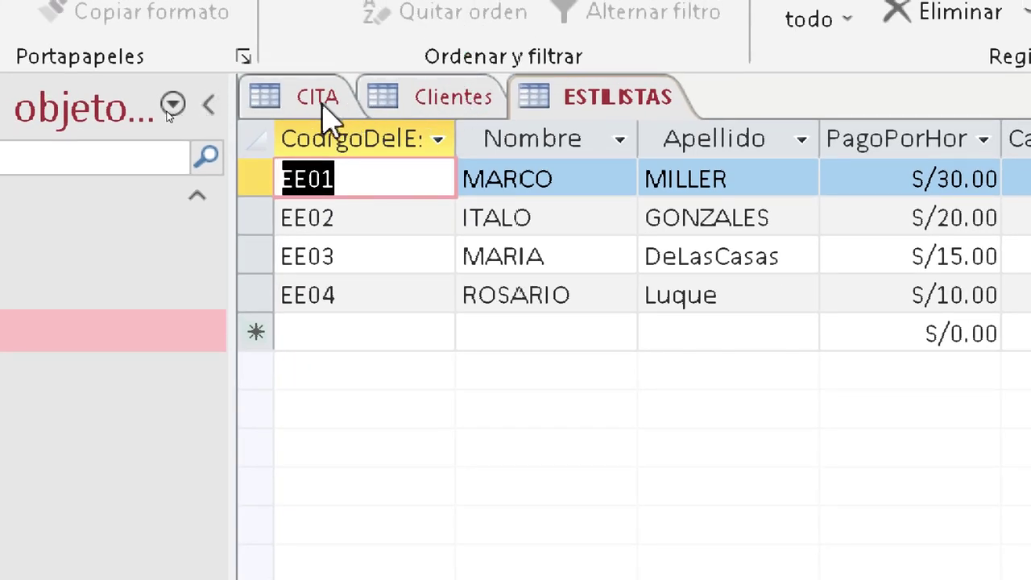
pyautogui.click(407, 103)
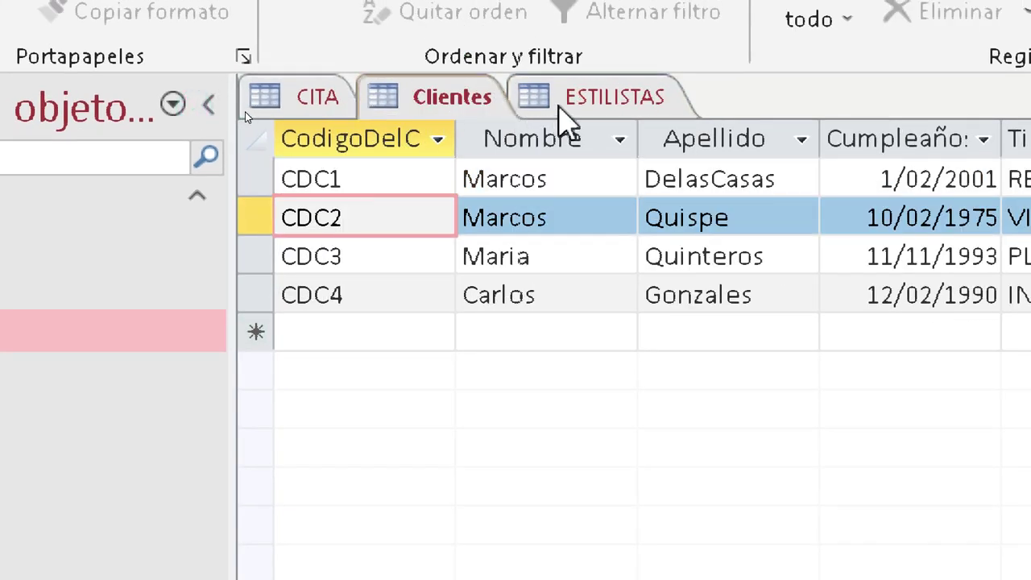
pyautogui.click(560, 106)
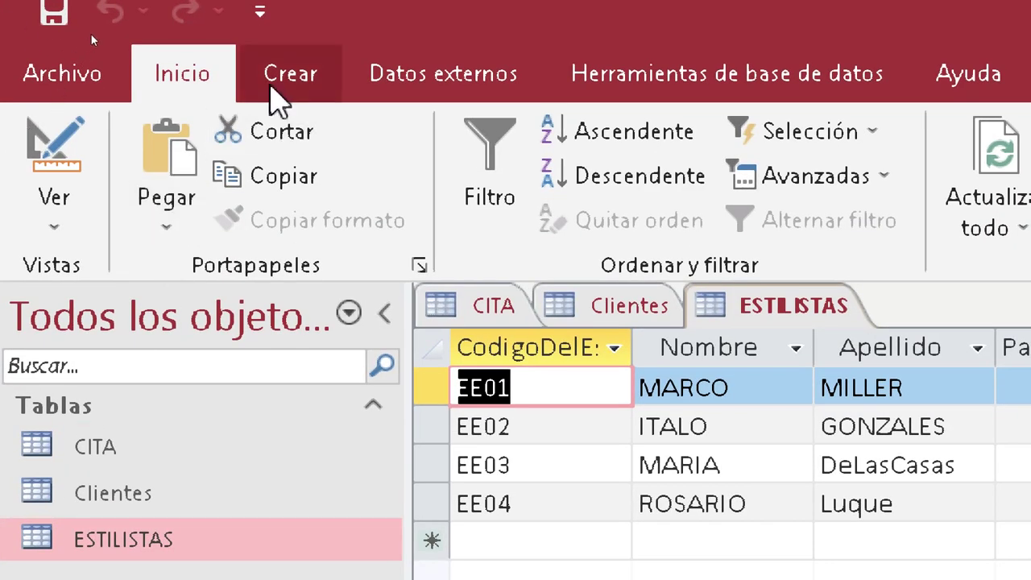
# Create a query in design view with the CITA, Clientes and ESTILISTAS tables, and close the screen magnifier.
pyautogui.click(289, 88)
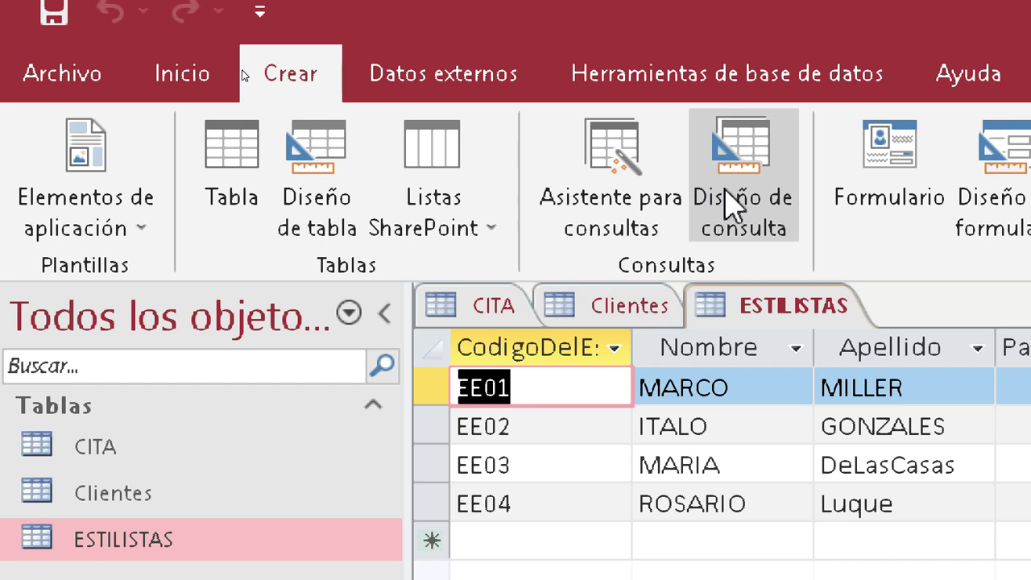
pyautogui.click(707, 182)
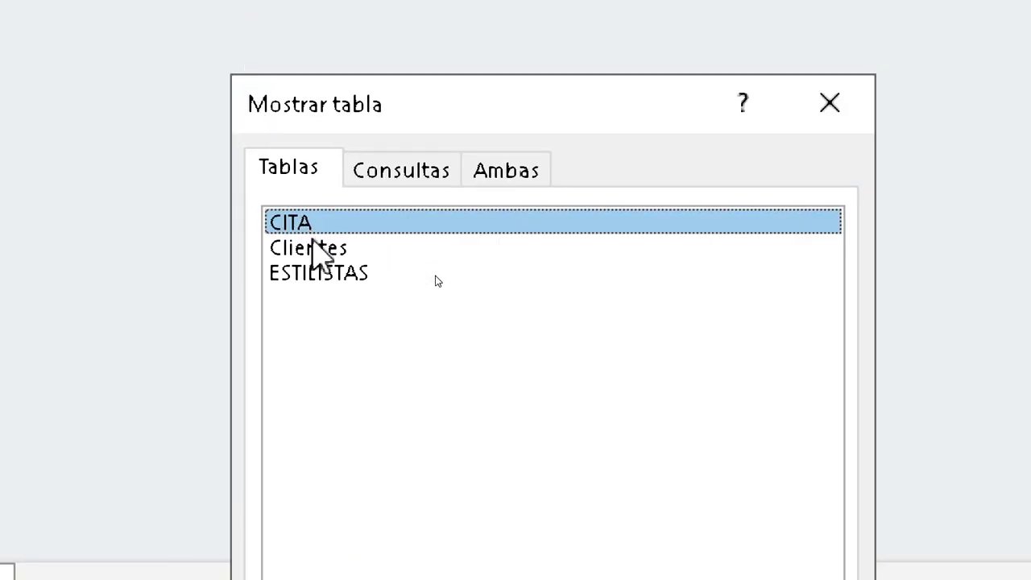
pyautogui.doubleClick(311, 246)
pyautogui.doubleClick(319, 273)
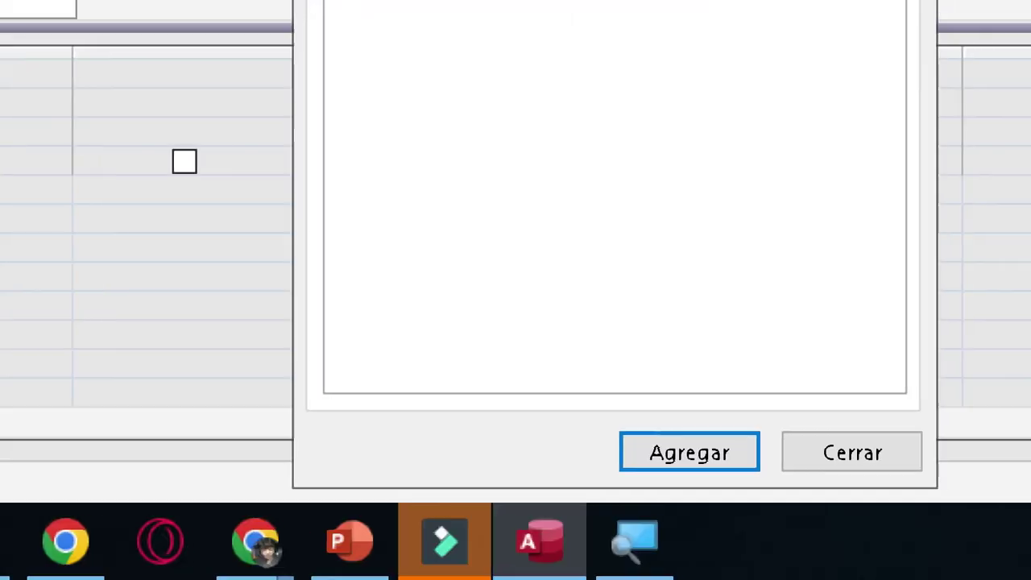
pyautogui.rightClick(644, 535)
pyautogui.click(664, 489)
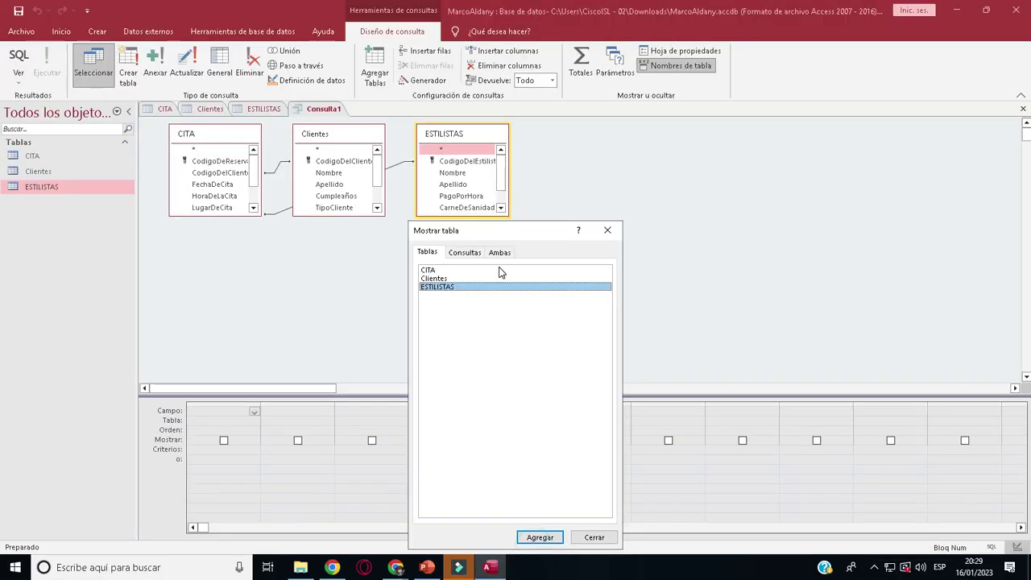
pyautogui.click(605, 232)
# Spread the three tables apart in the query diagram, with CITA lower than Clientes and ESTILISTAS farthest from it.
pyautogui.moveTo(463, 156); pyautogui.dragTo(623, 173)
pyautogui.moveTo(363, 150); pyautogui.dragTo(494, 145)
pyautogui.moveTo(233, 143); pyautogui.dragTo(281, 216)
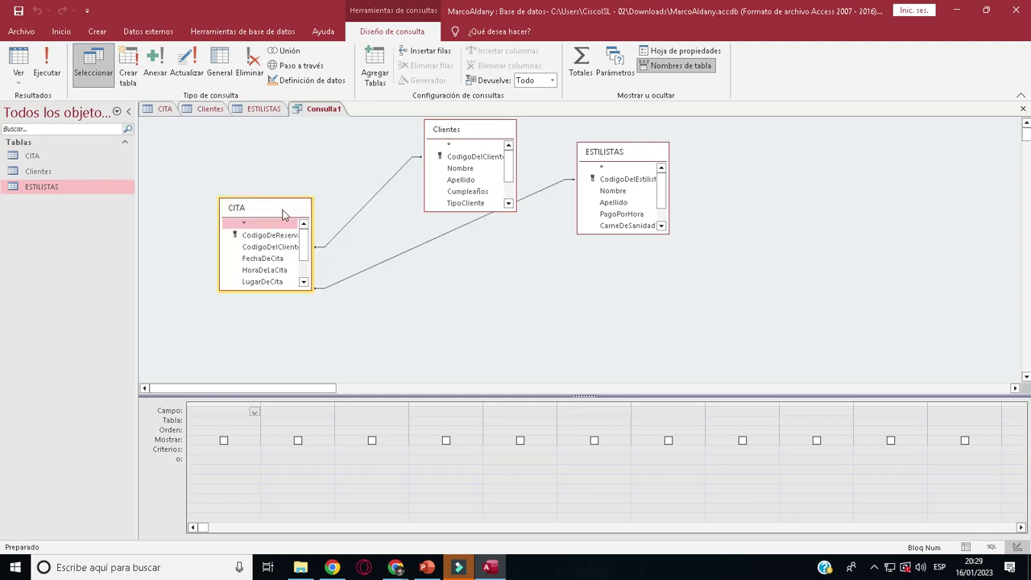
pyautogui.moveTo(606, 166); pyautogui.dragTo(622, 218)
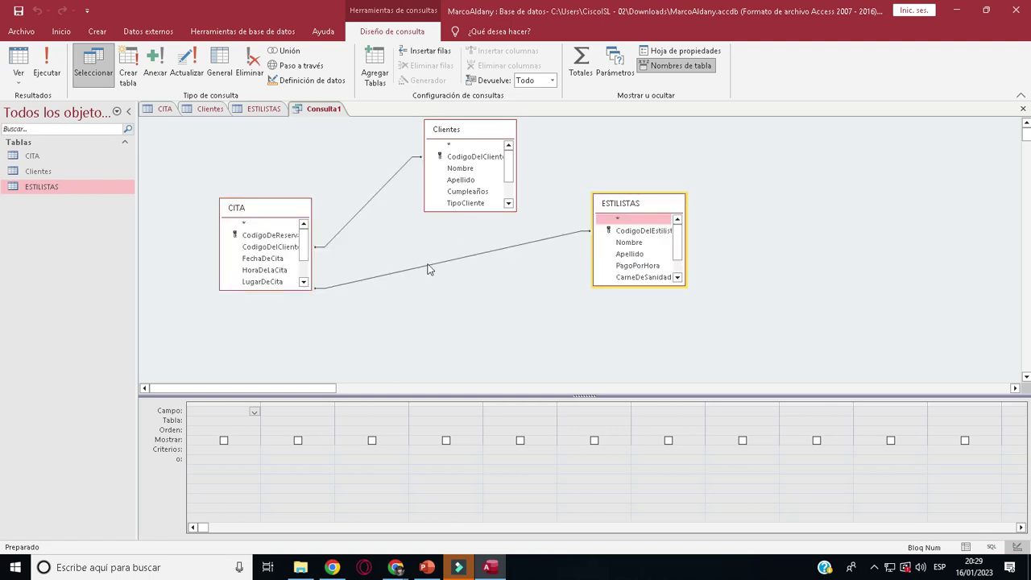
# Delete the joins from CITA to Clientes and ESTILISTAS, and close the query without saving it.
pyautogui.click(386, 184)
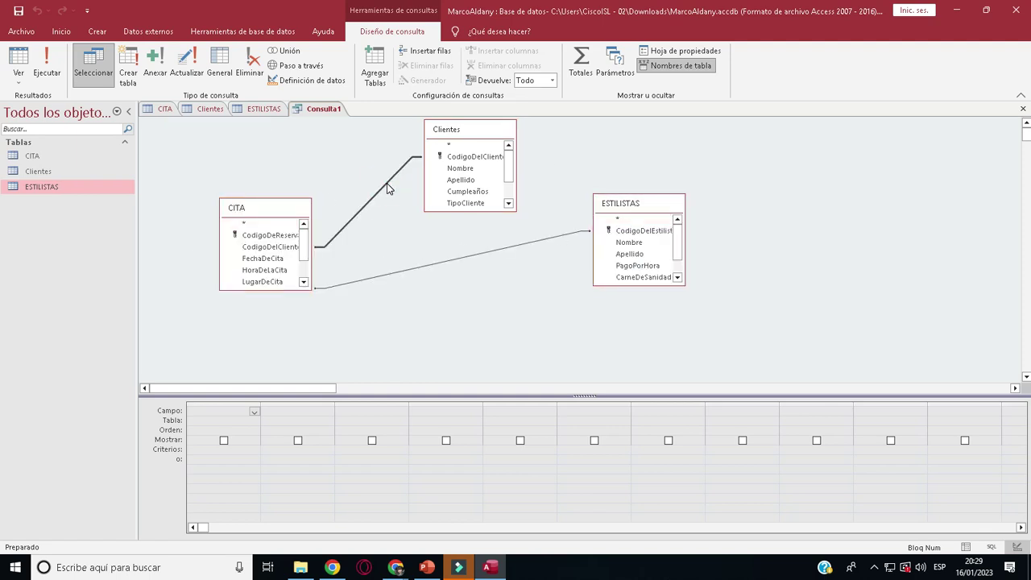
pyautogui.press('Delete')
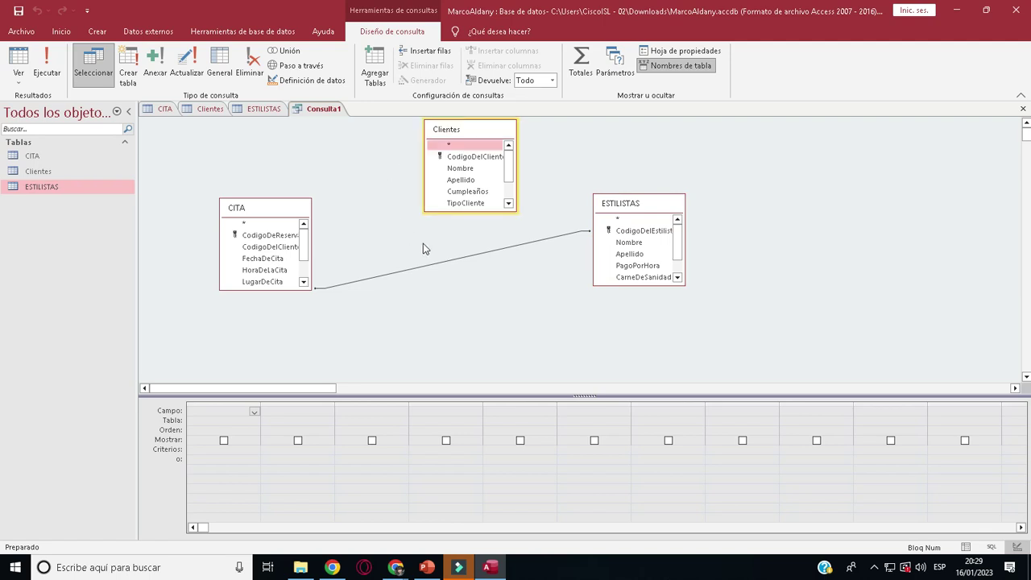
pyautogui.click(447, 264)
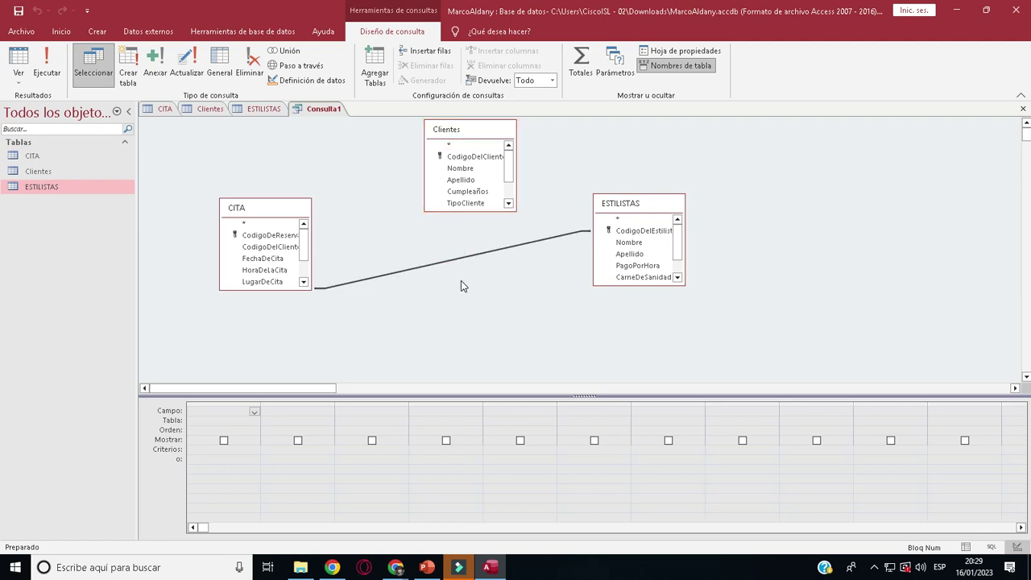
pyautogui.press('Delete')
pyautogui.moveTo(634, 205); pyautogui.dragTo(676, 207)
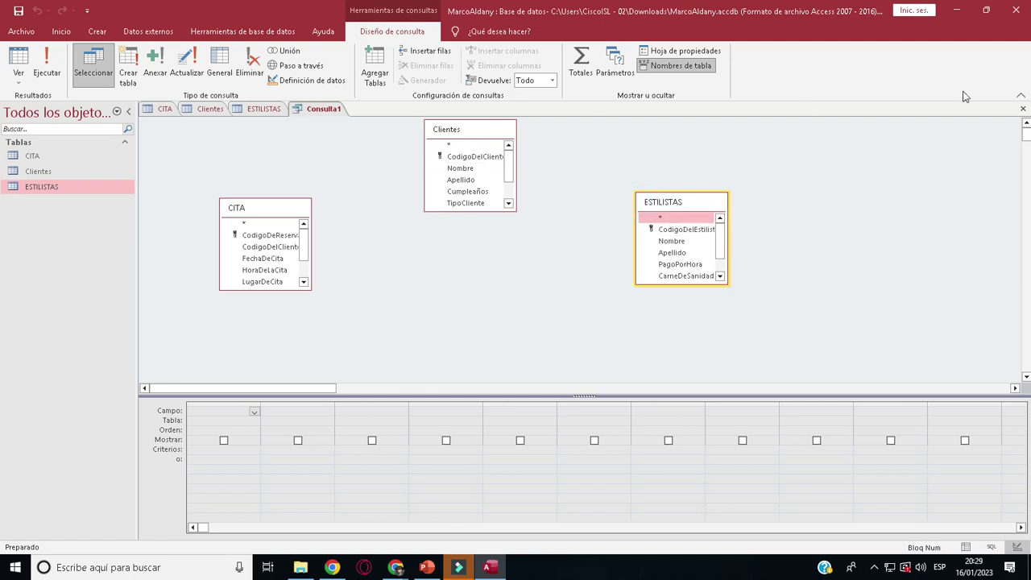
pyautogui.click(1022, 108)
pyautogui.click(517, 321)
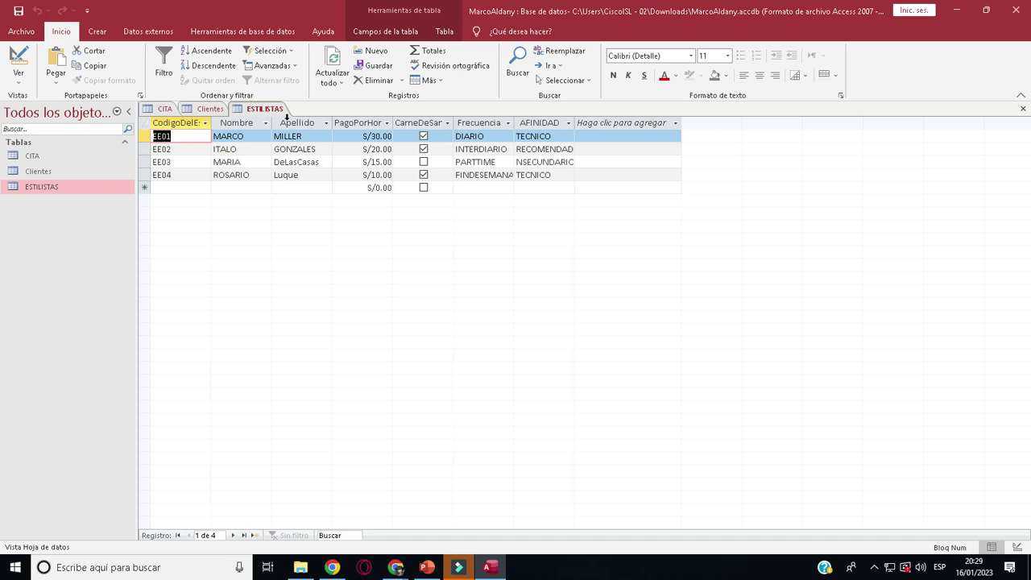
# Start a new query in design view and add the CITA, Clientes and ESTILISTAS tables to it.
pyautogui.click(98, 33)
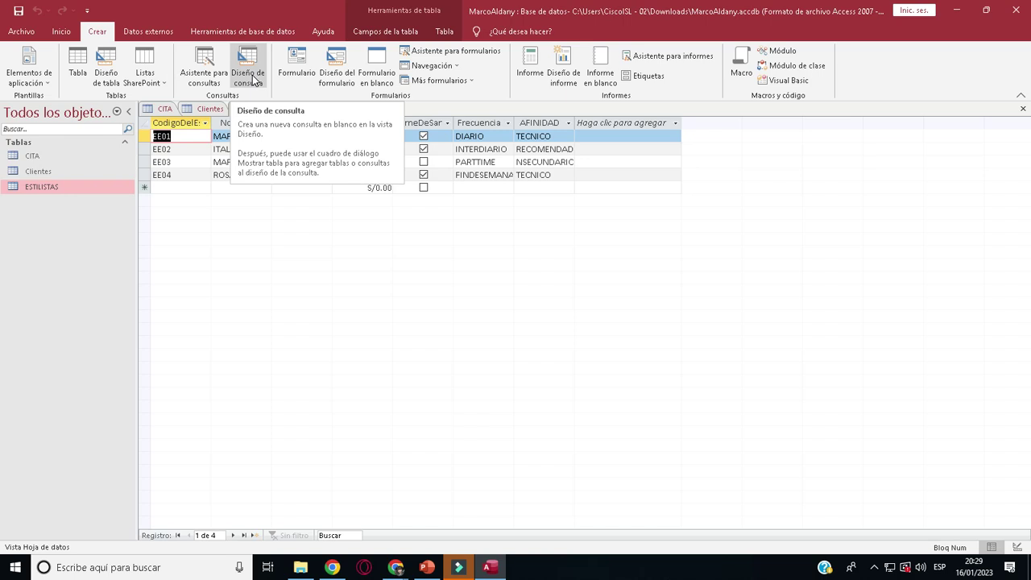
pyautogui.click(250, 77)
pyautogui.moveTo(506, 231); pyautogui.dragTo(649, 111)
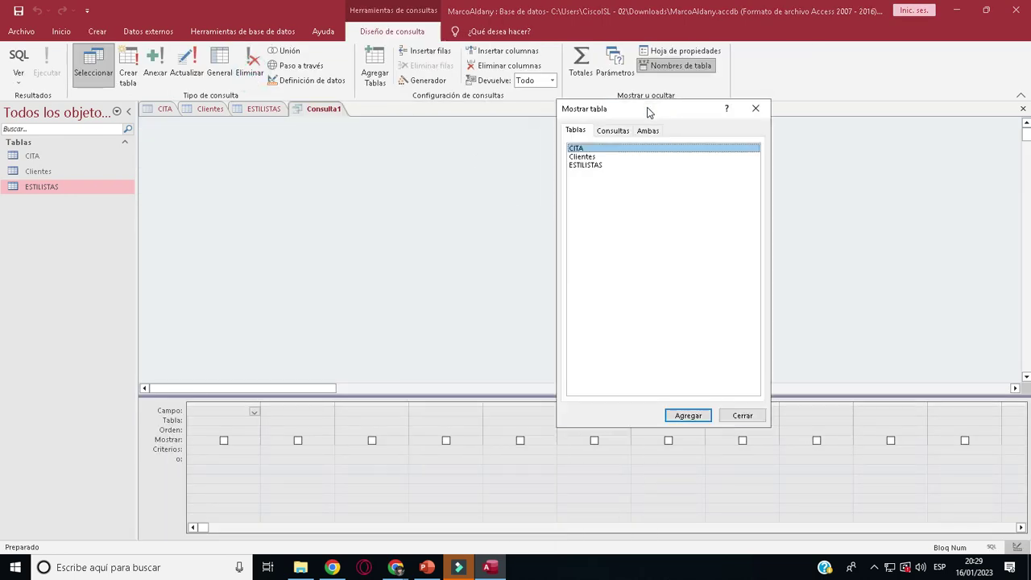
pyautogui.doubleClick(581, 150)
pyautogui.doubleClick(584, 157)
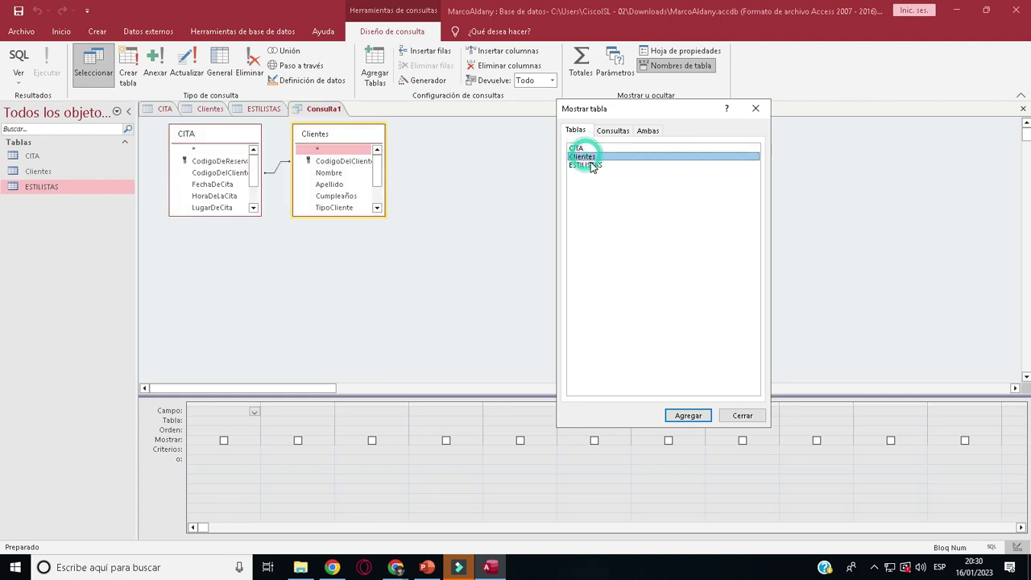
pyautogui.doubleClick(588, 166)
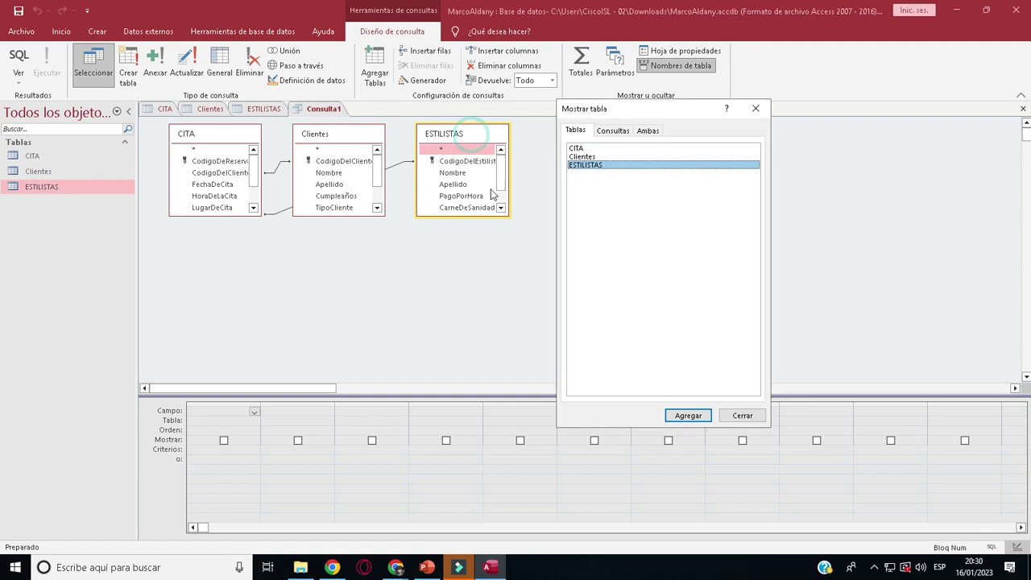
pyautogui.click(756, 108)
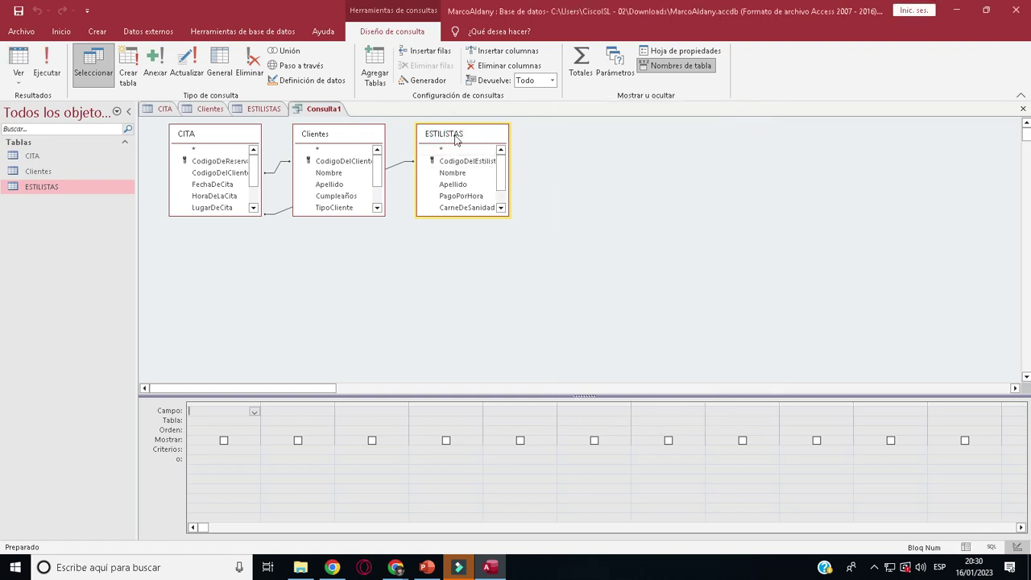
# Move ESTILISTAS and Clientes away from CITA in the query diagram and delete both join lines.
pyautogui.moveTo(631, 173); pyautogui.dragTo(644, 169)
pyautogui.moveTo(342, 145); pyautogui.dragTo(477, 135)
pyautogui.click(395, 207)
pyautogui.press('Delete')
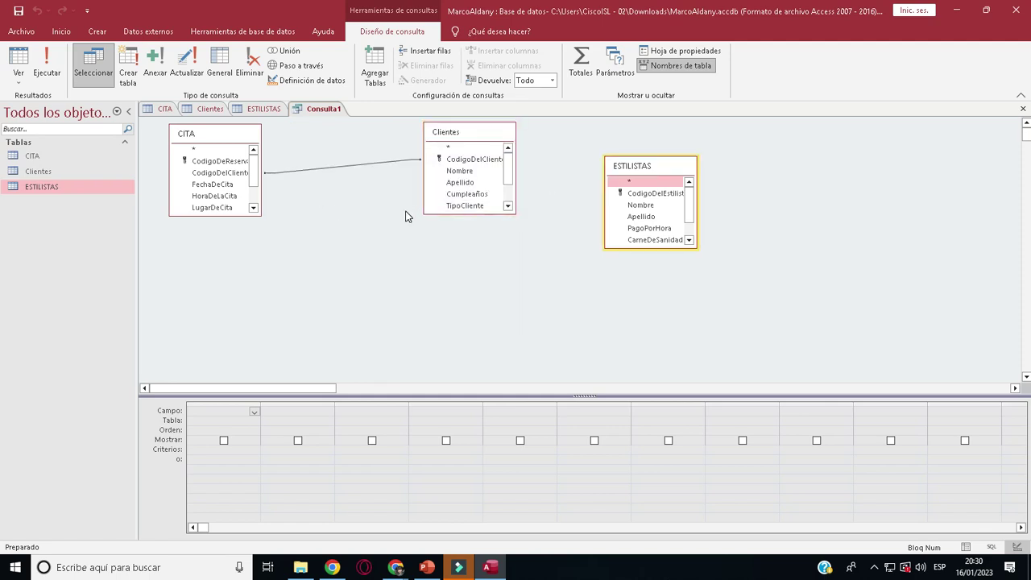
pyautogui.click(353, 167)
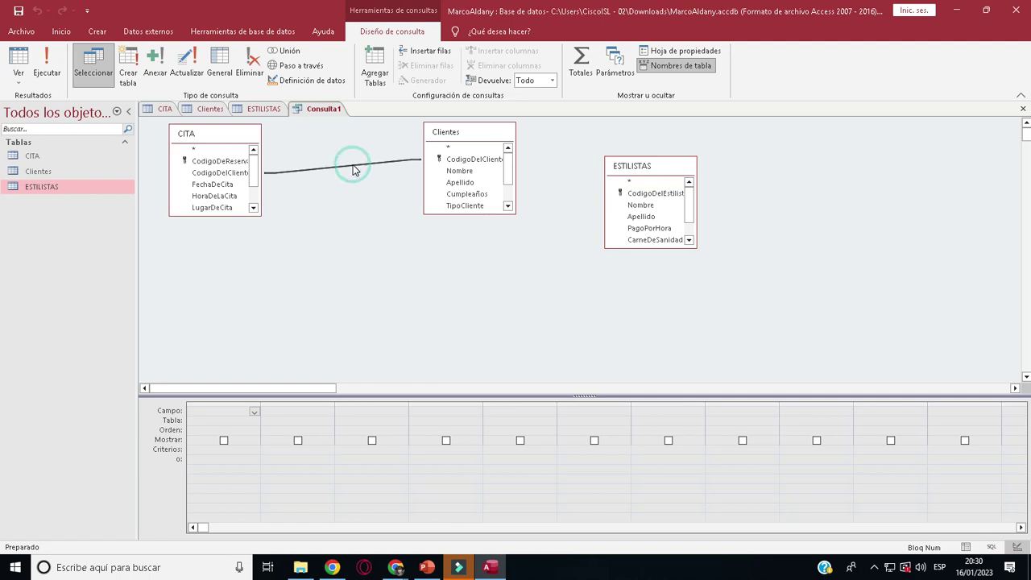
pyautogui.press('Delete')
# Rearrange the query diagram so that CITA sits between and slightly below the Clientes and ESTILISTAS tables.
pyautogui.moveTo(202, 142); pyautogui.dragTo(267, 196)
pyautogui.moveTo(636, 169); pyautogui.dragTo(642, 199)
pyautogui.moveTo(261, 194); pyautogui.dragTo(460, 231)
pyautogui.moveTo(458, 139); pyautogui.dragTo(283, 171)
pyautogui.moveTo(656, 202); pyautogui.dragTo(658, 172)
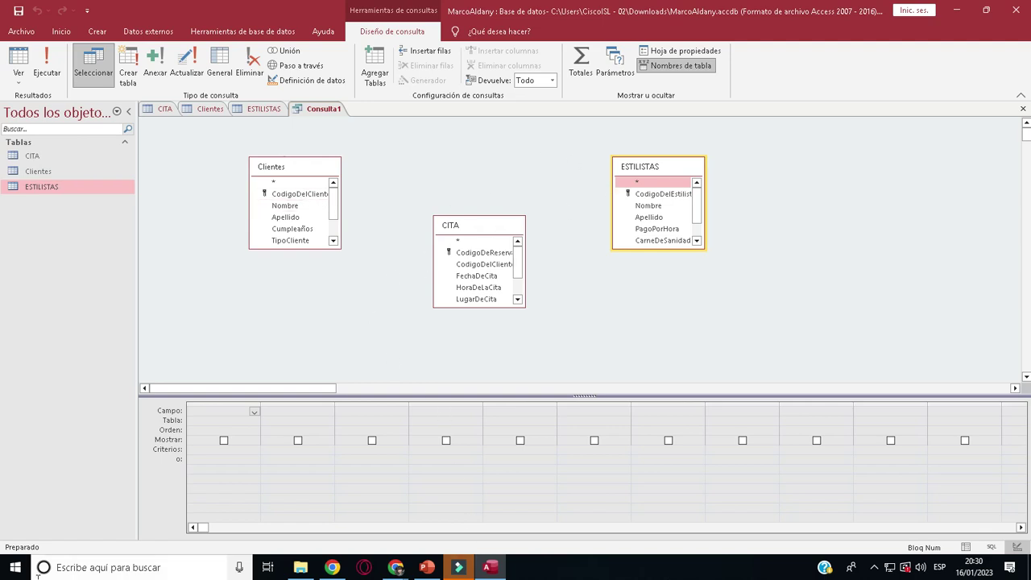
# Search Windows for "lup" and launch the Lupa screen magnifier.
pyautogui.click(100, 568)
pyautogui.write('lup')
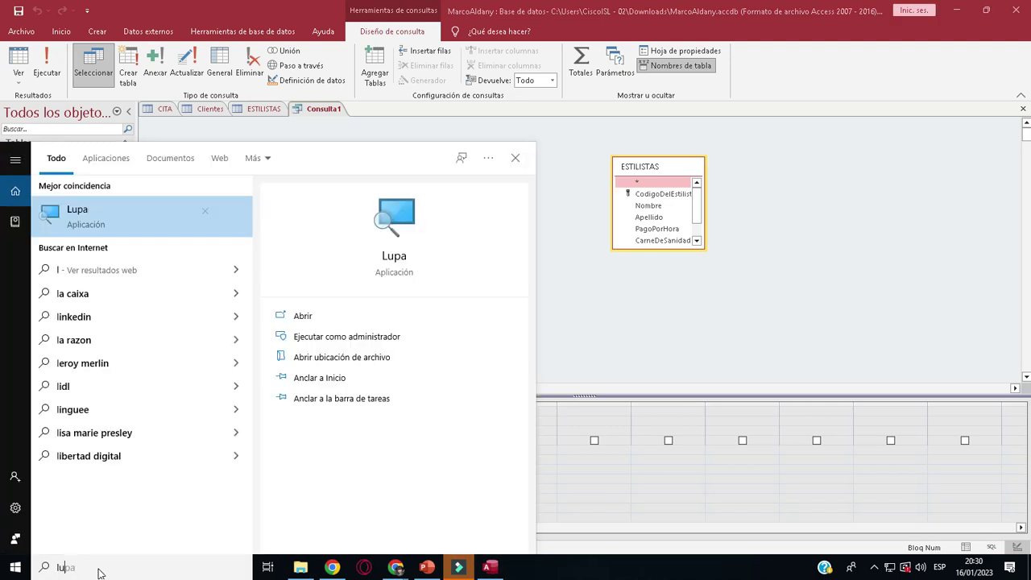
pyautogui.click(138, 224)
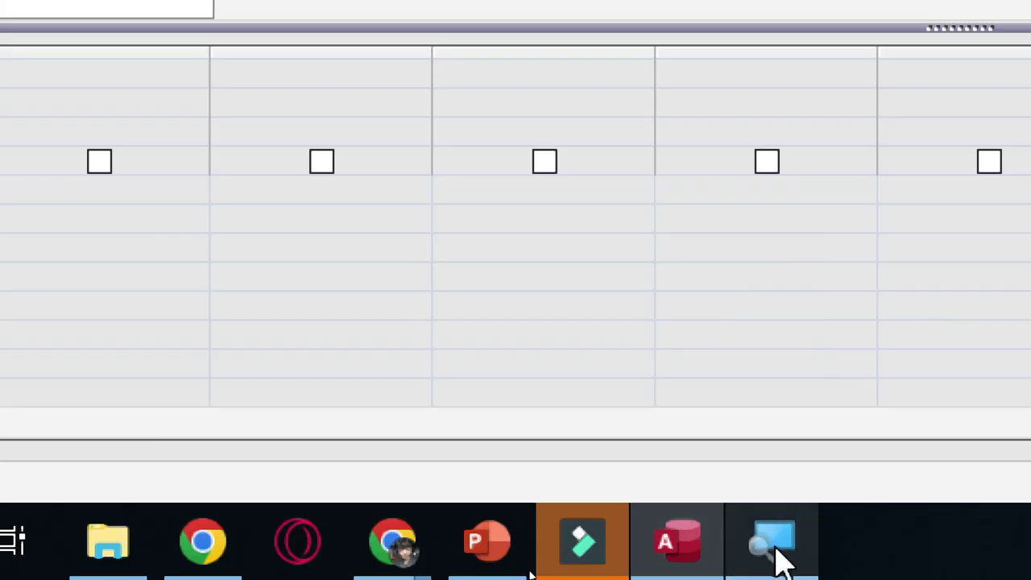
# Close the Lupa magnifier and close Consulta1 without saving its design changes.
pyautogui.rightClick(776, 557)
pyautogui.click(651, 458)
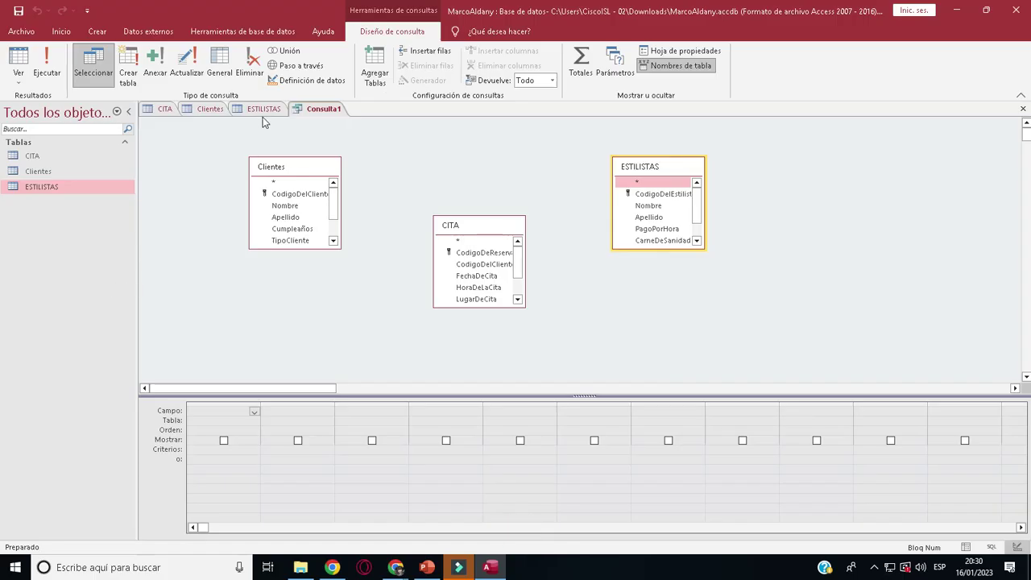
pyautogui.click(1021, 108)
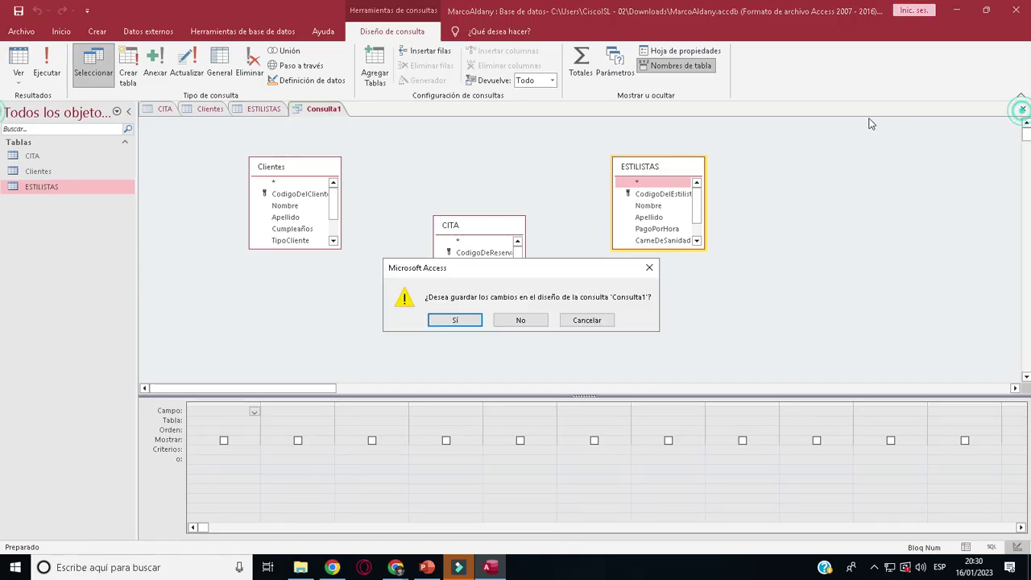
pyautogui.click(520, 320)
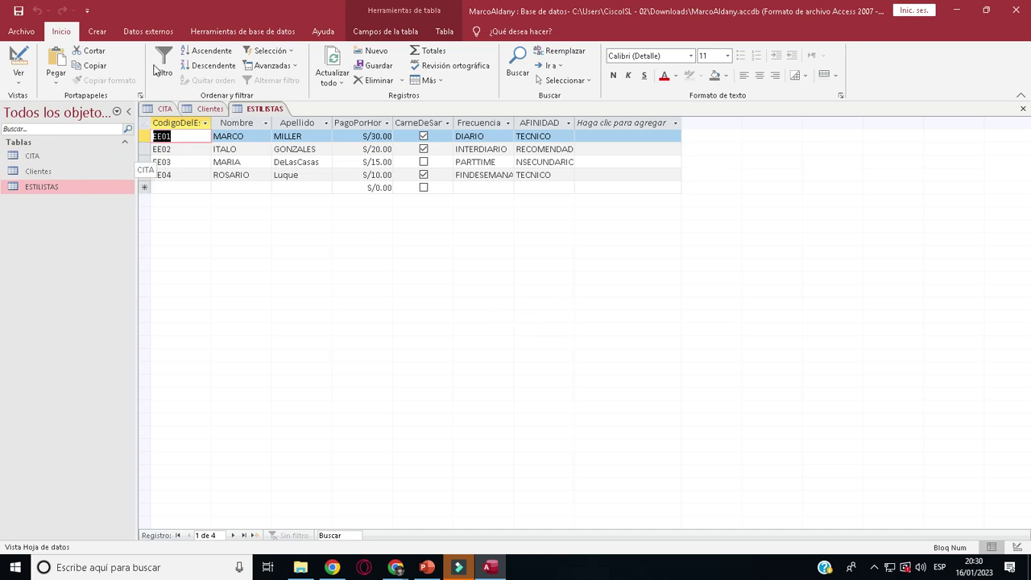
# Start a new query in design view and add the CITA, Clientes and ESTILISTAS tables to it.
pyautogui.click(93, 32)
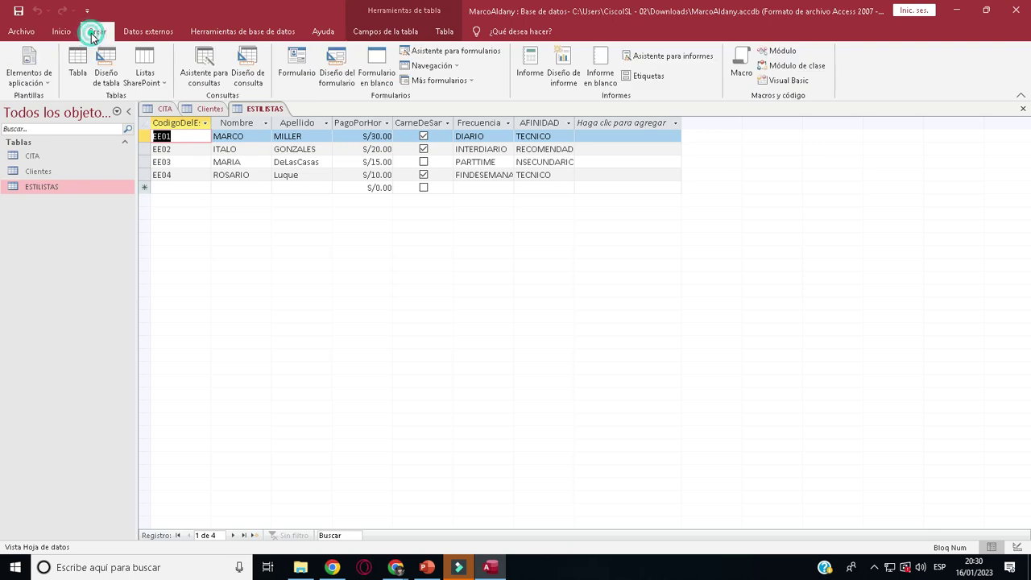
pyautogui.click(250, 74)
pyautogui.moveTo(496, 230); pyautogui.dragTo(633, 131)
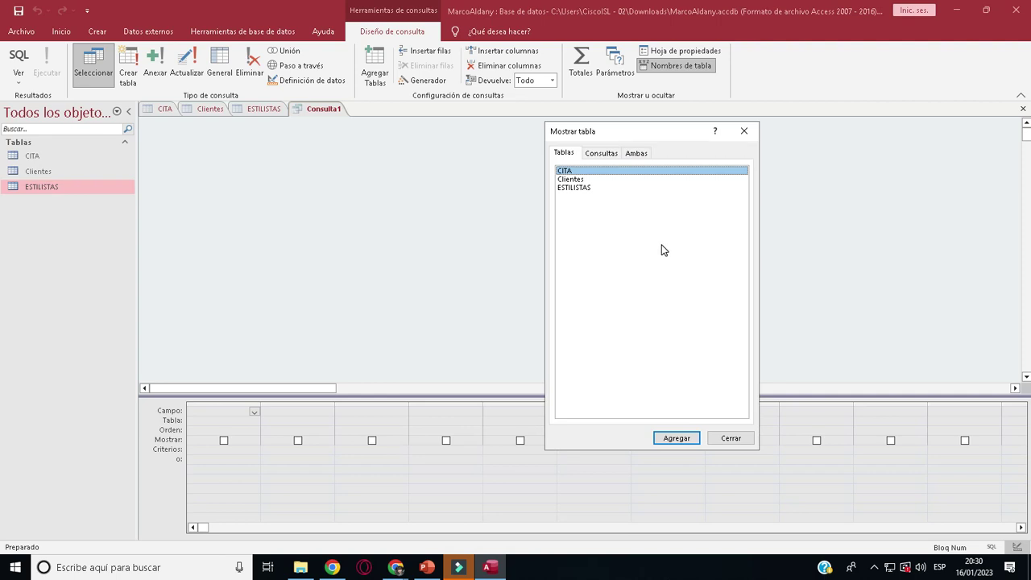
pyautogui.click(689, 442)
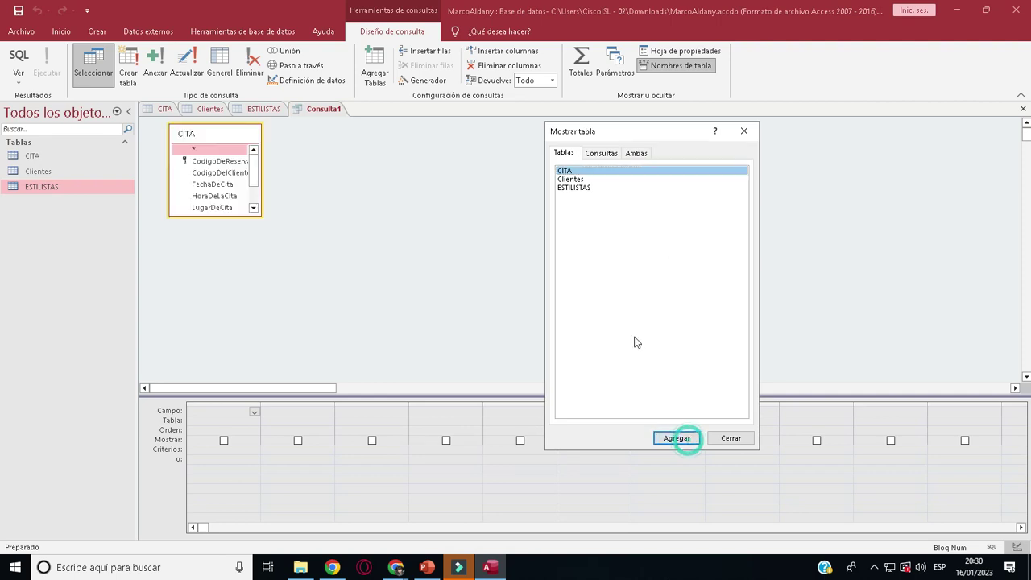
pyautogui.click(571, 179)
pyautogui.click(676, 439)
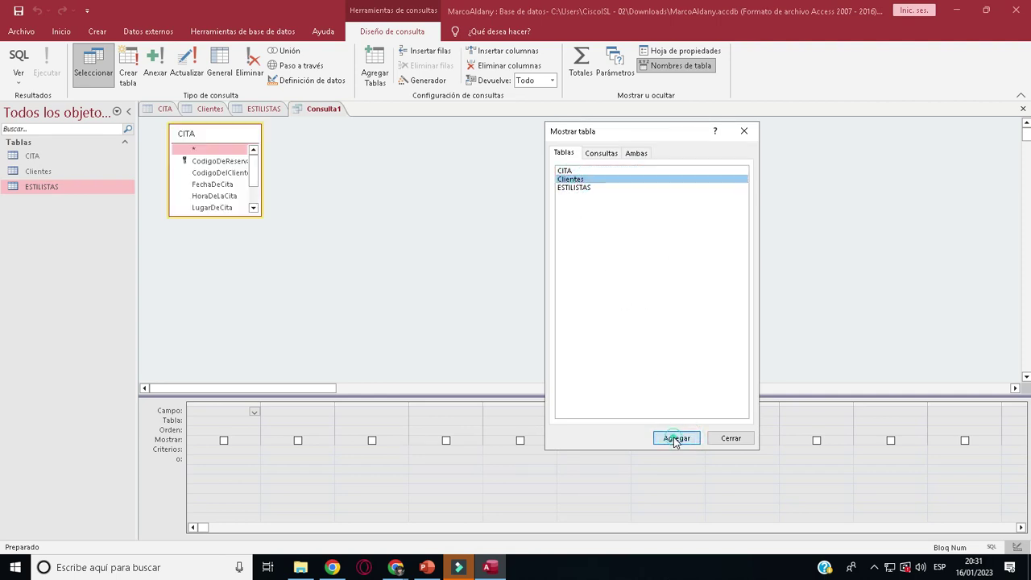
pyautogui.click(583, 190)
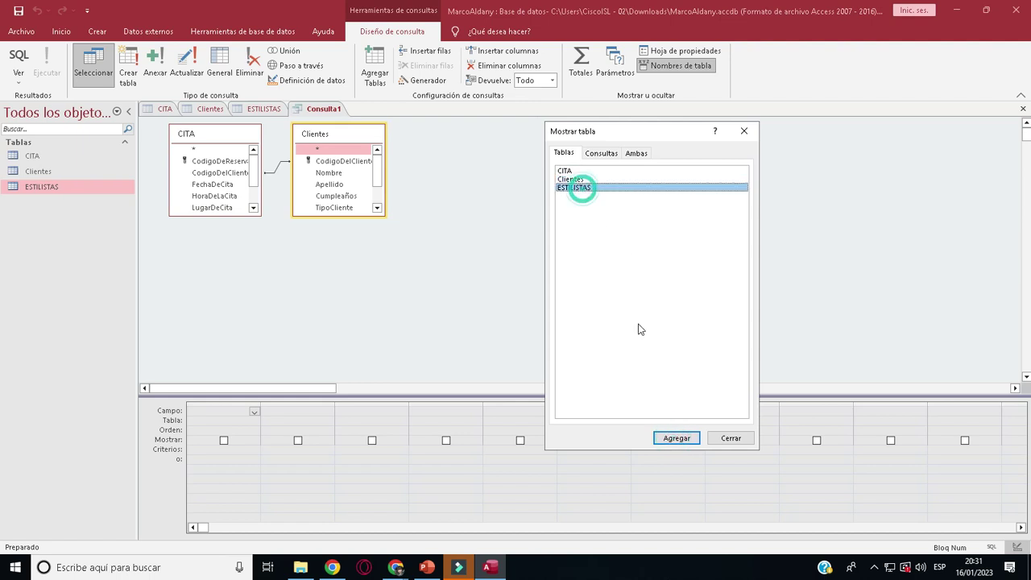
pyautogui.click(675, 437)
pyautogui.click(744, 130)
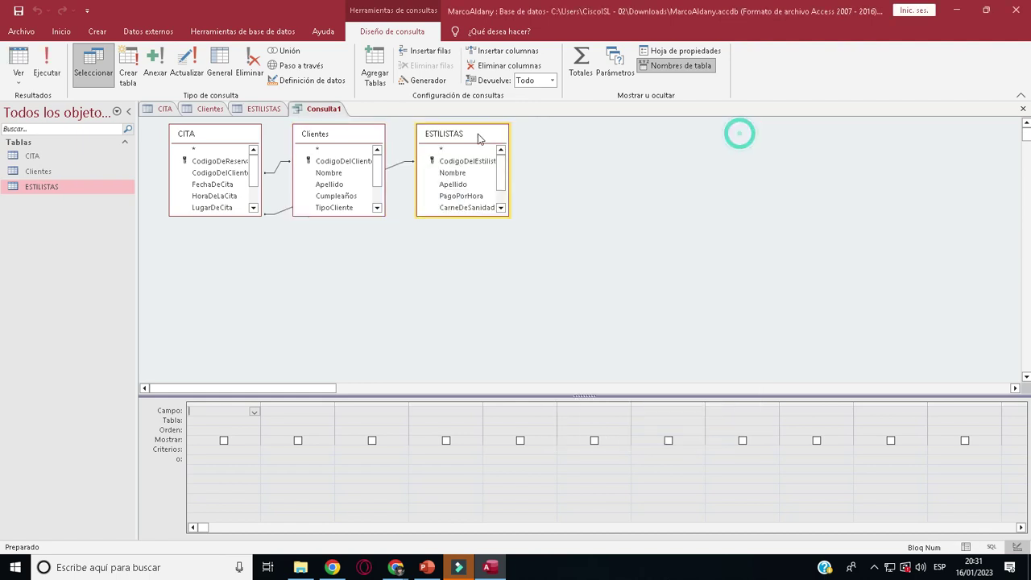
# Spread ESTILISTAS and Clientes away from CITA in the query diagram and delete both join lines.
pyautogui.moveTo(437, 133); pyautogui.dragTo(637, 154)
pyautogui.moveTo(366, 140); pyautogui.dragTo(501, 244)
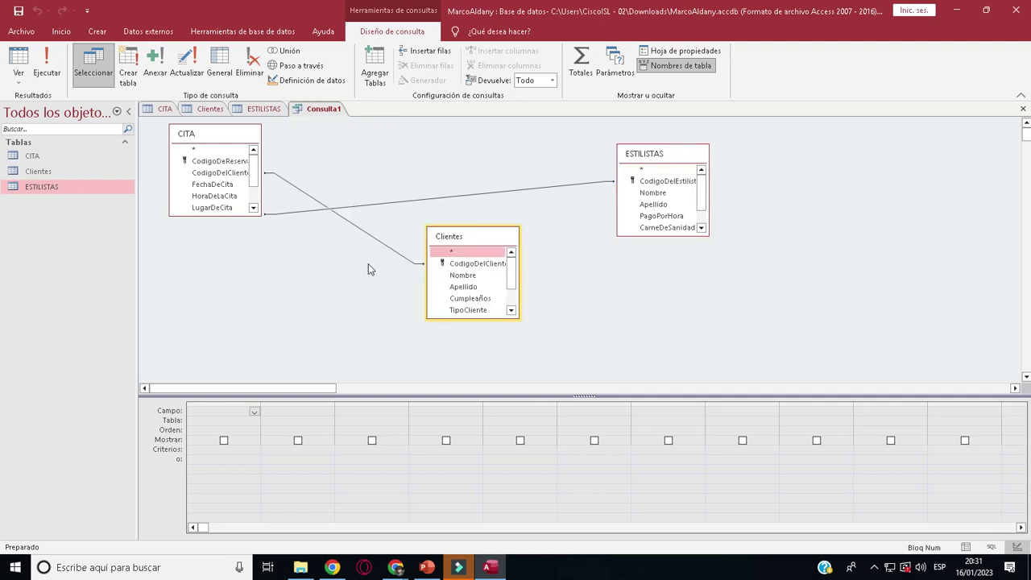
pyautogui.click(348, 223)
pyautogui.click(349, 225)
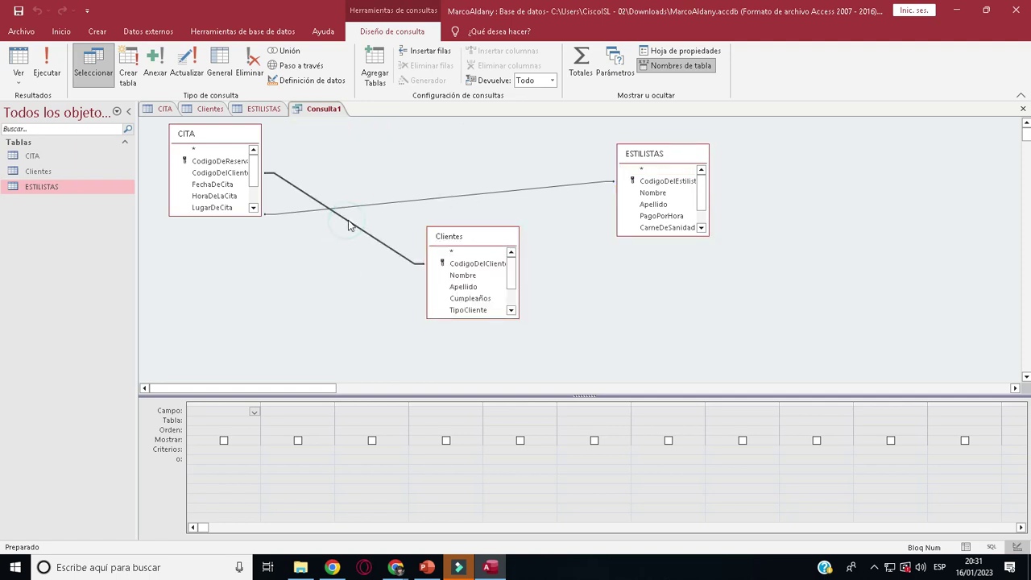
pyautogui.press('Delete')
pyautogui.click(374, 206)
pyautogui.click(376, 206)
pyautogui.press('Delete')
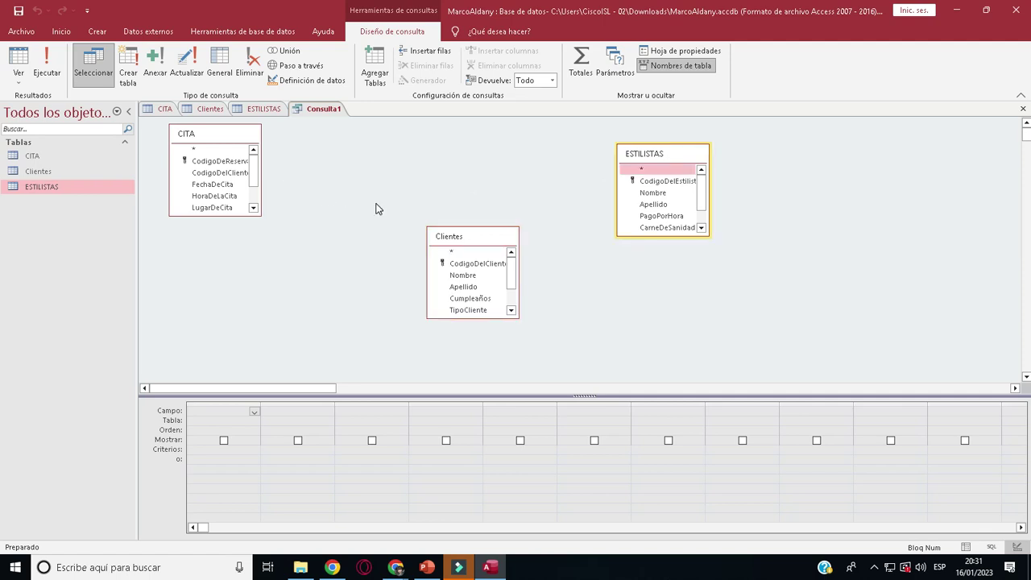
# Arrange CITA between and below Clientes and ESTILISTAS, and enlarge the CITA box until all its fields show.
pyautogui.moveTo(460, 231); pyautogui.dragTo(508, 239)
pyautogui.moveTo(210, 134); pyautogui.dragTo(520, 225)
pyautogui.moveTo(471, 233); pyautogui.dragTo(224, 178)
pyautogui.click(493, 223)
pyautogui.moveTo(493, 223); pyautogui.dragTo(456, 231)
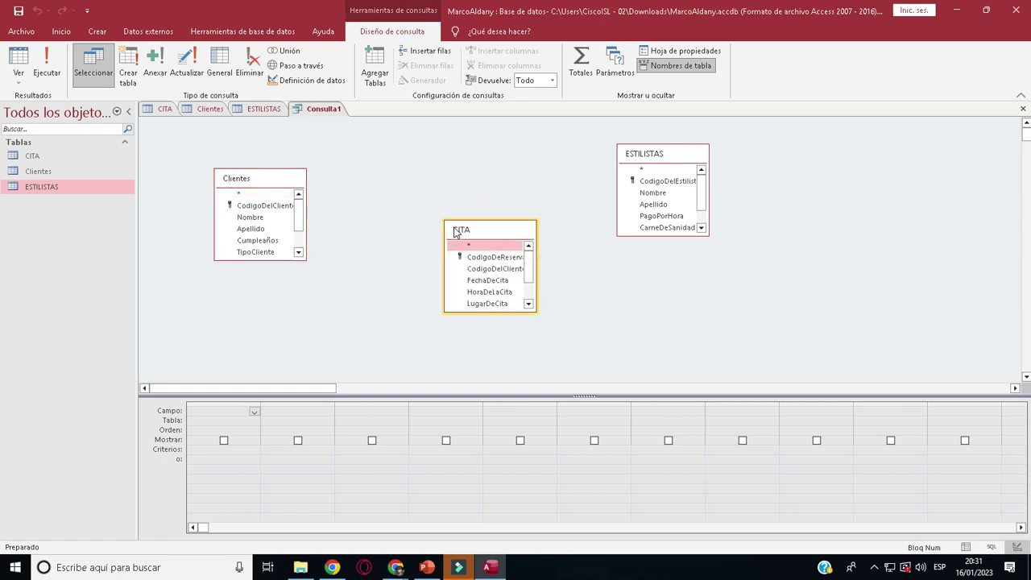
pyautogui.moveTo(223, 181); pyautogui.dragTo(208, 162)
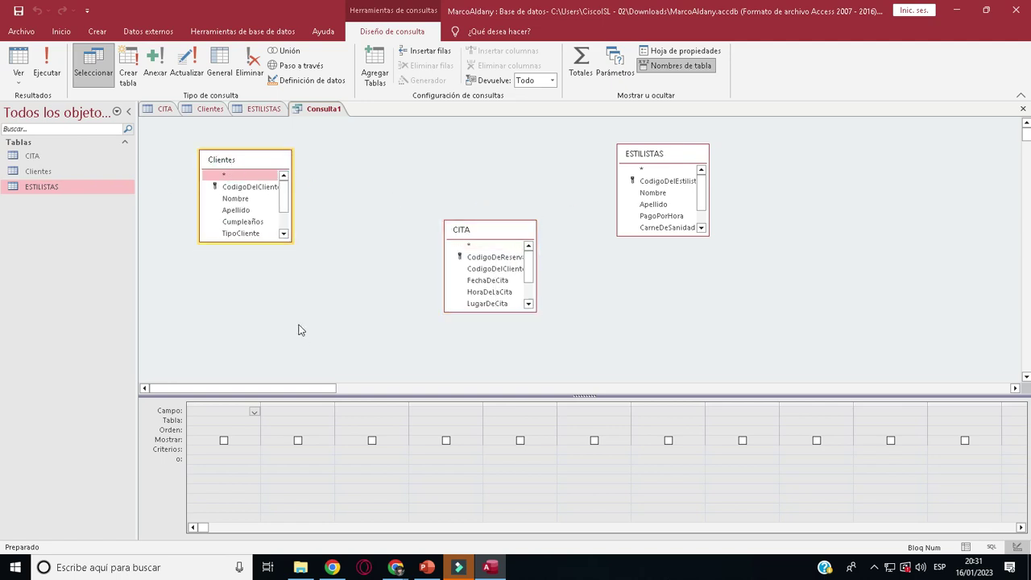
pyautogui.moveTo(536, 311); pyautogui.dragTo(586, 351)
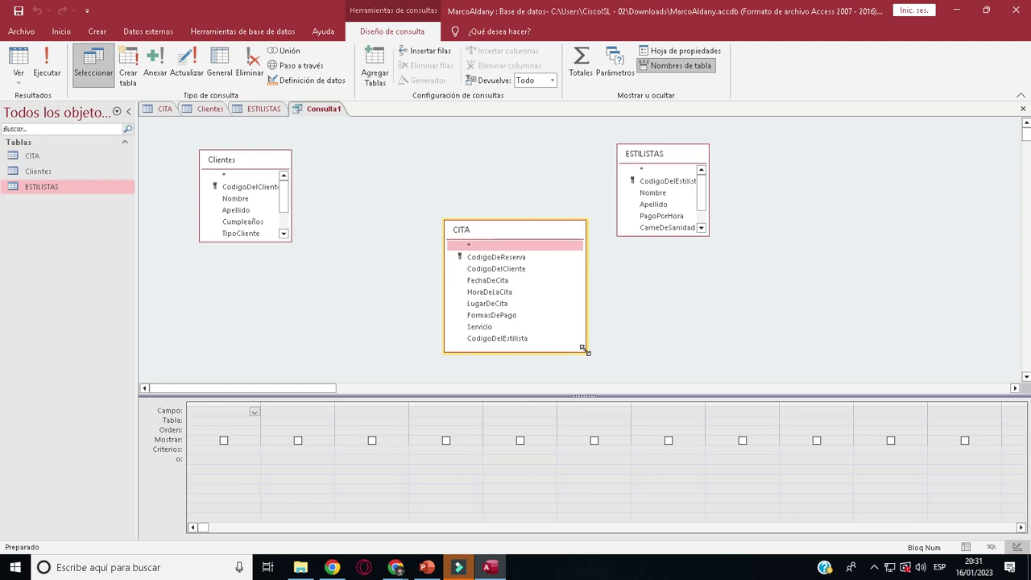
# View the Clientes and CITA datasheets and launch the Lupa magnifier to examine the CITA records.
pyautogui.click(193, 111)
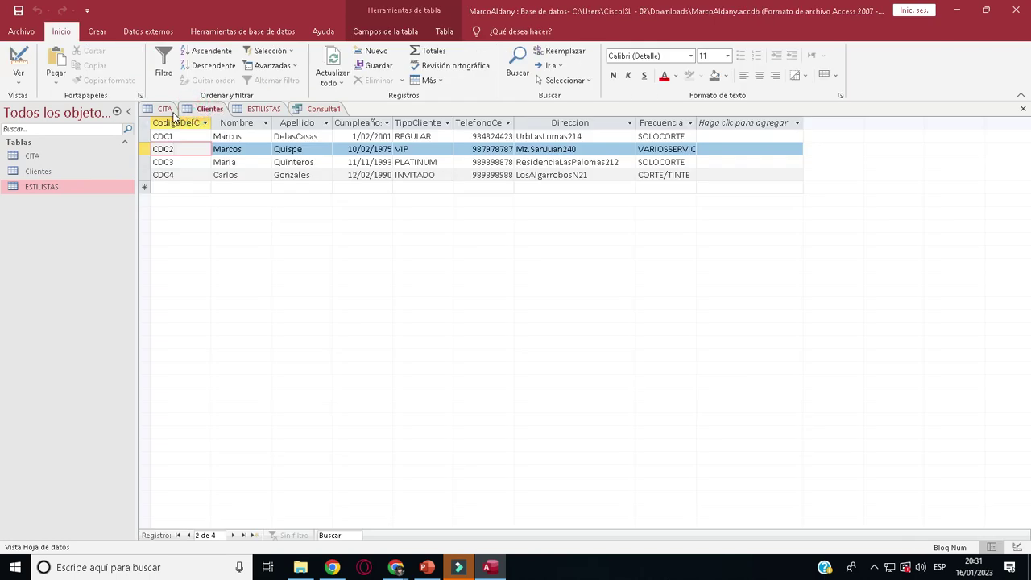
pyautogui.click(165, 109)
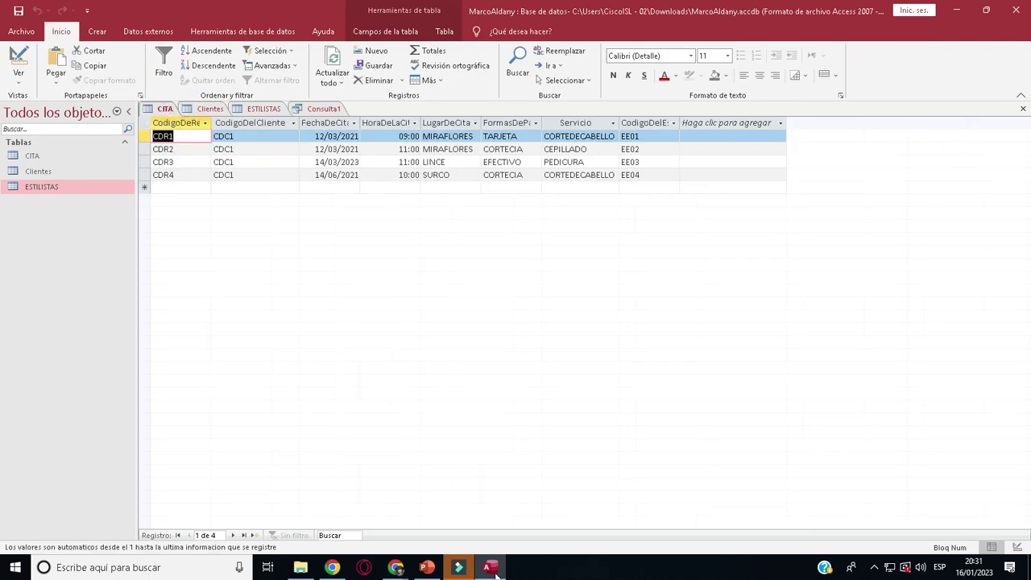
pyautogui.click(207, 567)
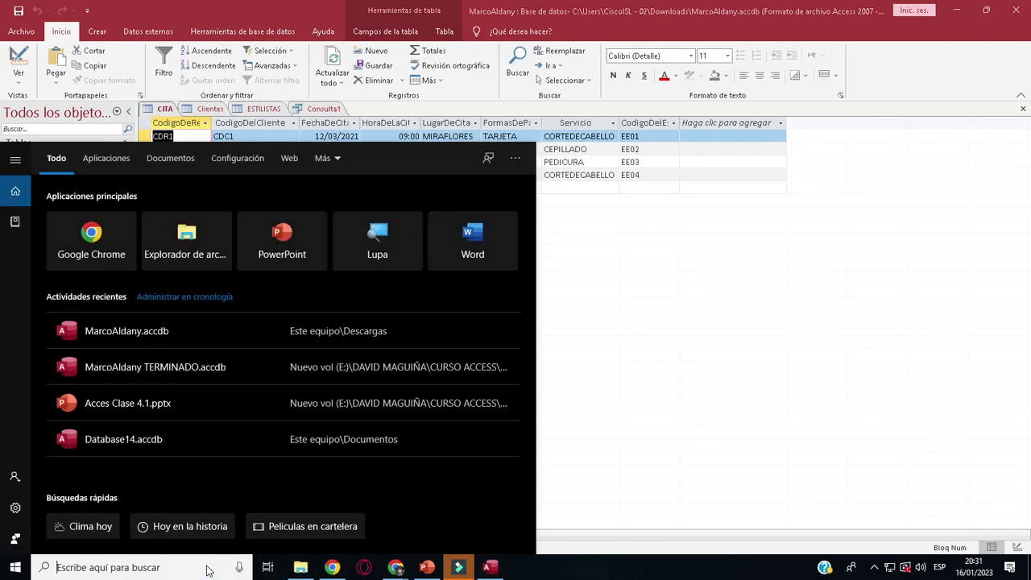
pyautogui.write('l')
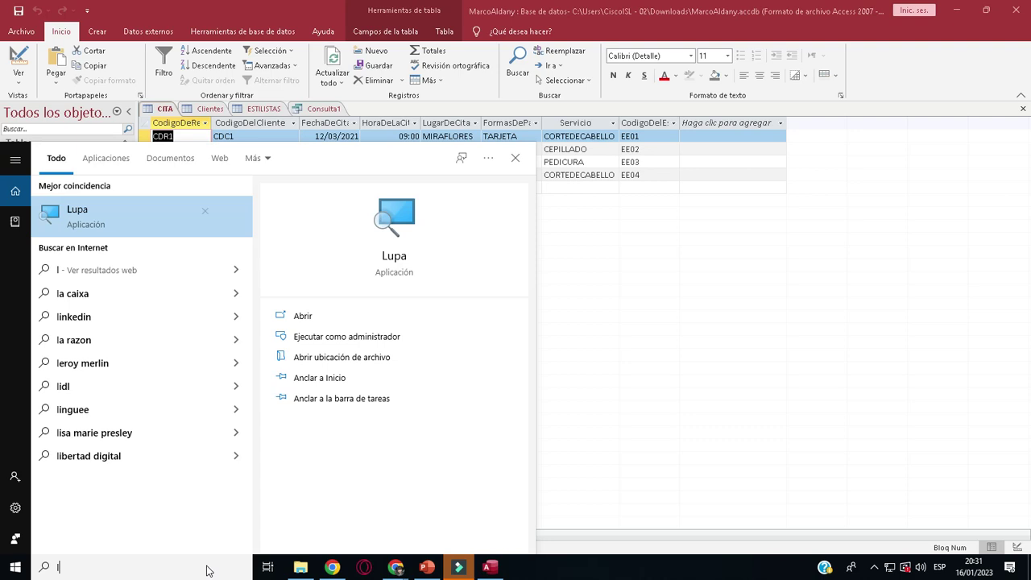
pyautogui.click(81, 214)
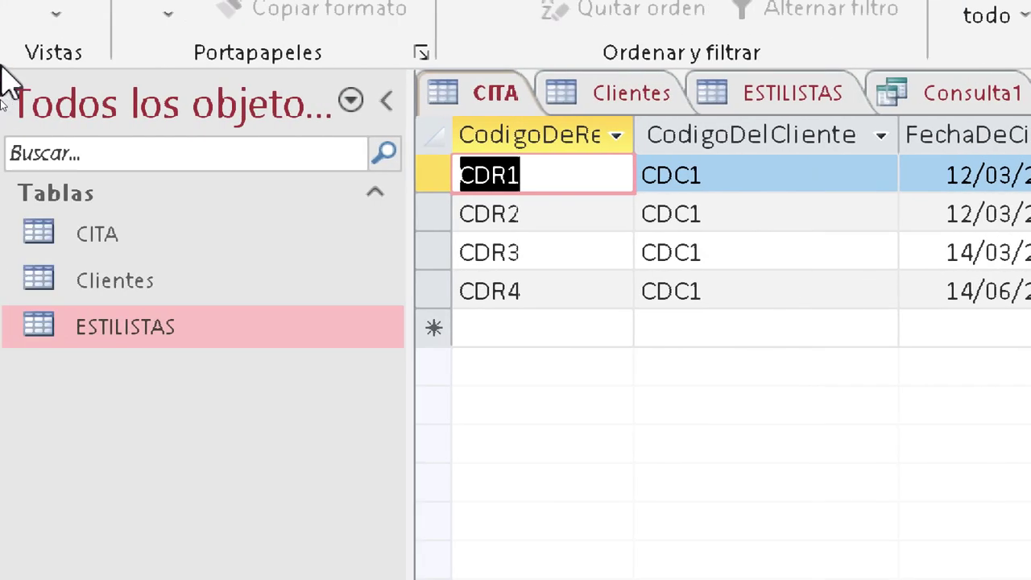
# Return to the Consulta1 query design and close the Lupa magnifier.
pyautogui.click(989, 103)
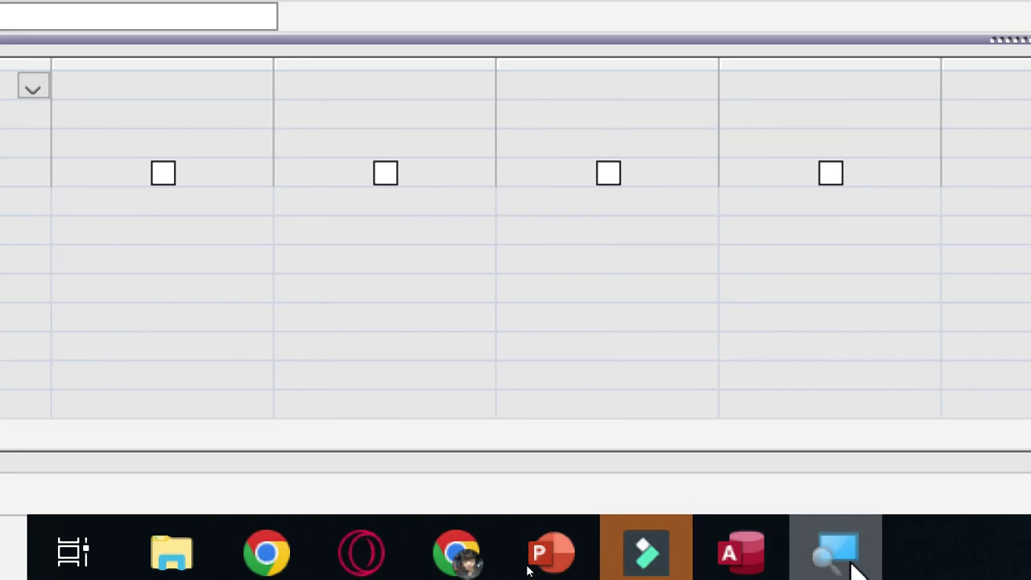
pyautogui.rightClick(842, 560)
pyautogui.click(852, 488)
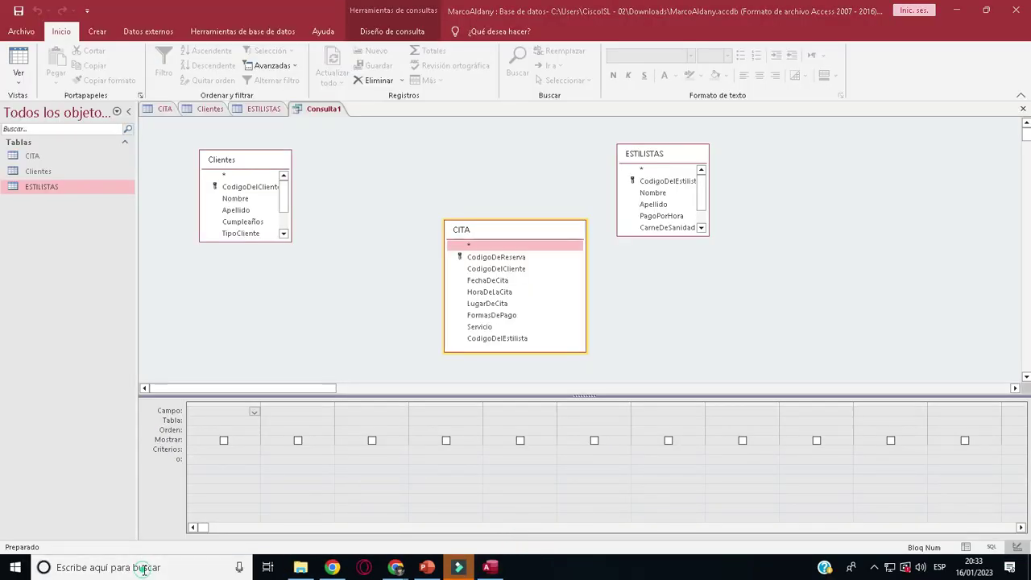
# Search Windows for "blo", launch Bloc de notas and move its window clear of the Clientes table.
pyautogui.click(144, 569)
pyautogui.write('blo')
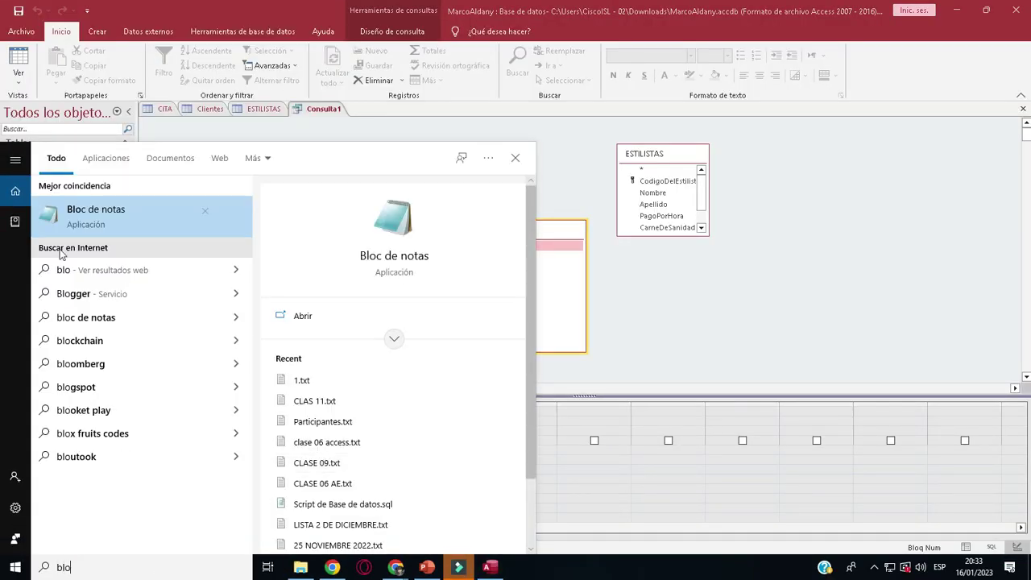
pyautogui.press('Return')
pyautogui.moveTo(620, 42); pyautogui.dragTo(636, 153)
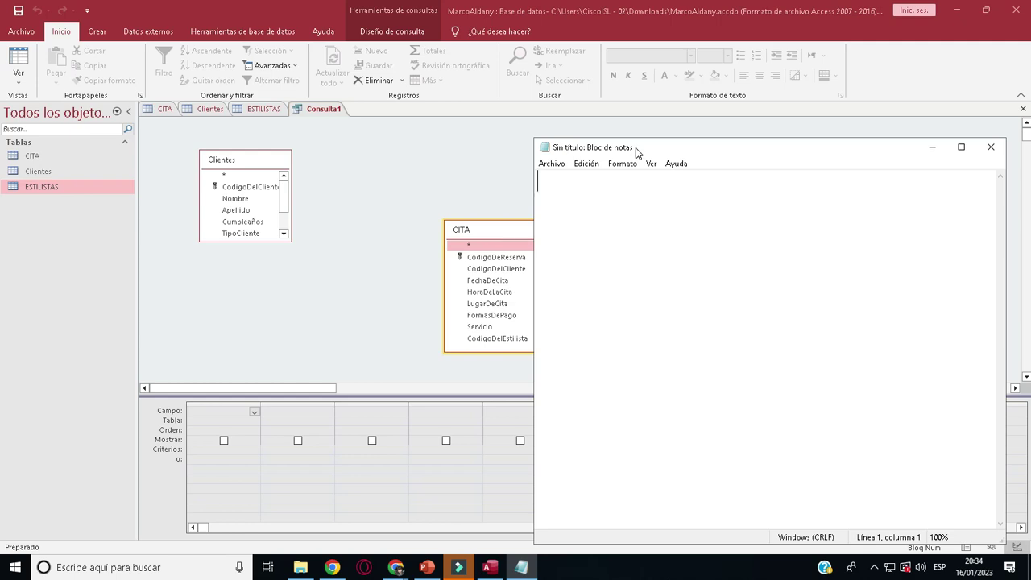
# Write the question "CUAL ES EL SERVICIO EN EL LOCAL DE MIRAFLORES" in the note, with MIRAFLORES on a second line.
pyautogui.write('CUAL')
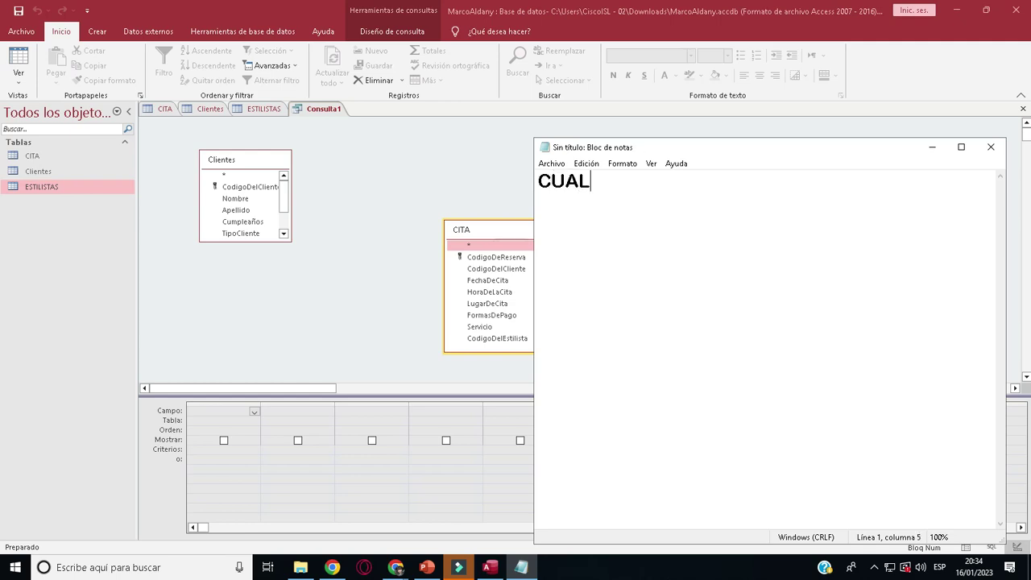
pyautogui.write(' ES EL SE')
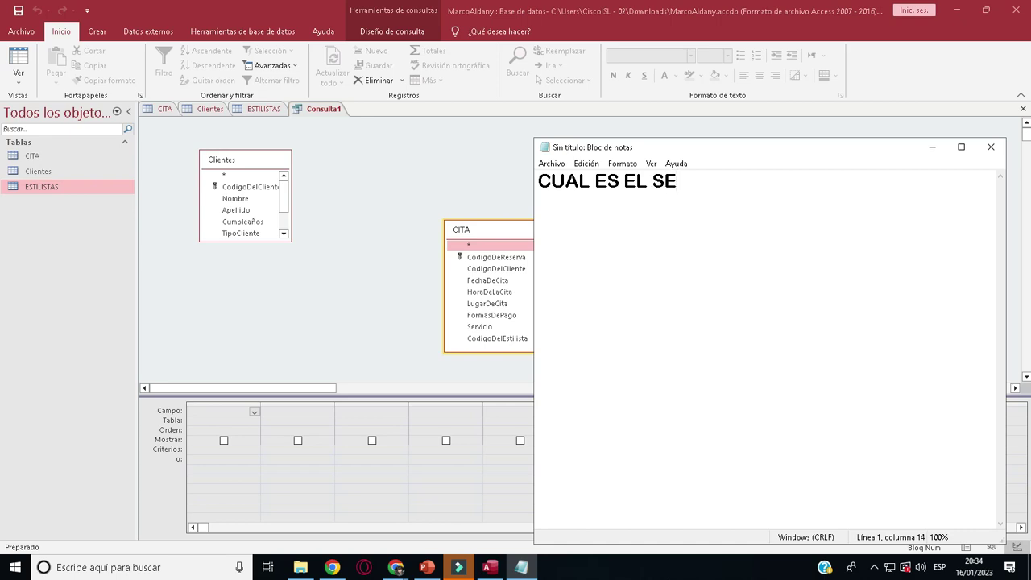
pyautogui.write('RVICIO ')
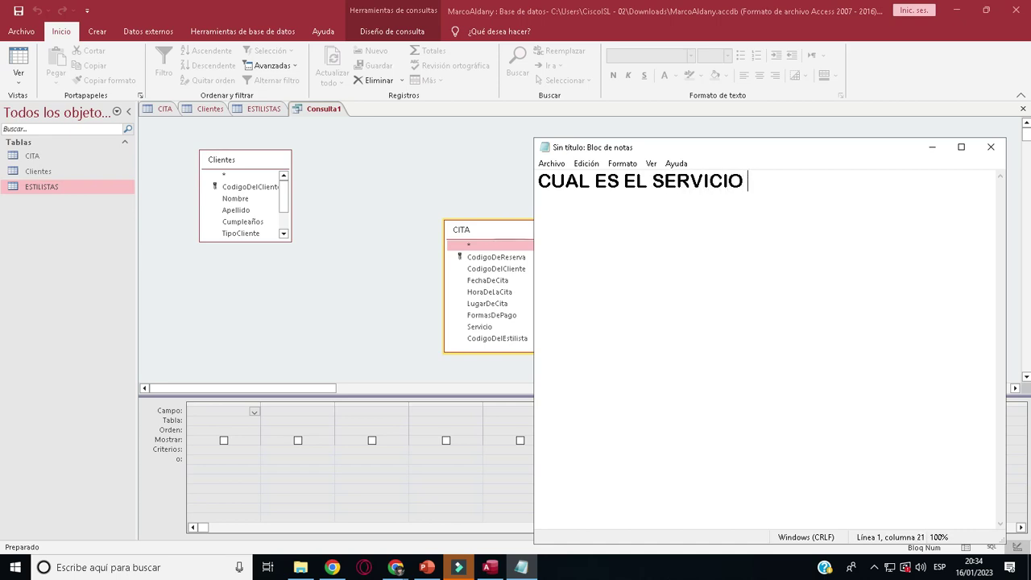
pyautogui.write('EN EL LO')
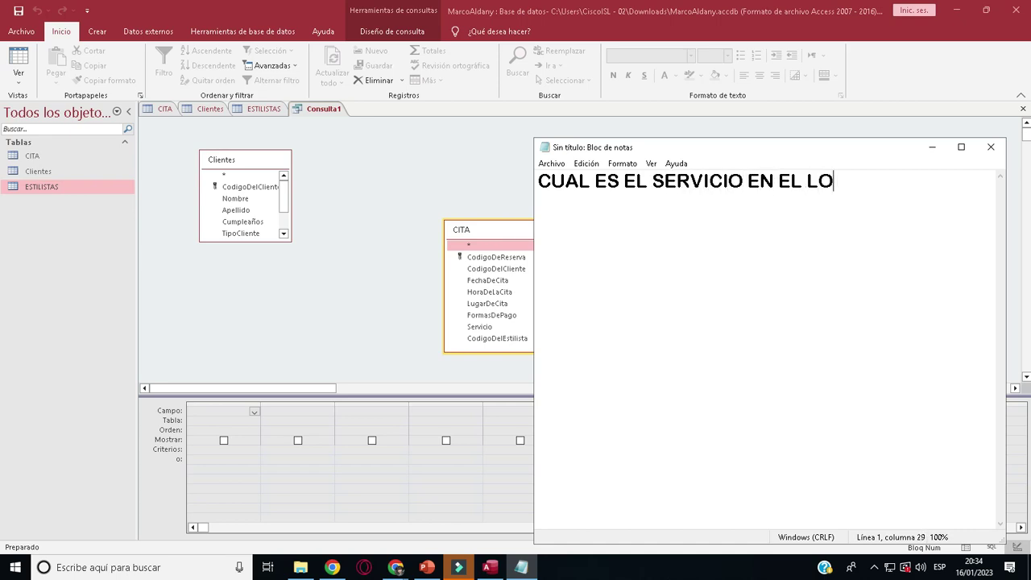
pyautogui.write('CAL DE M')
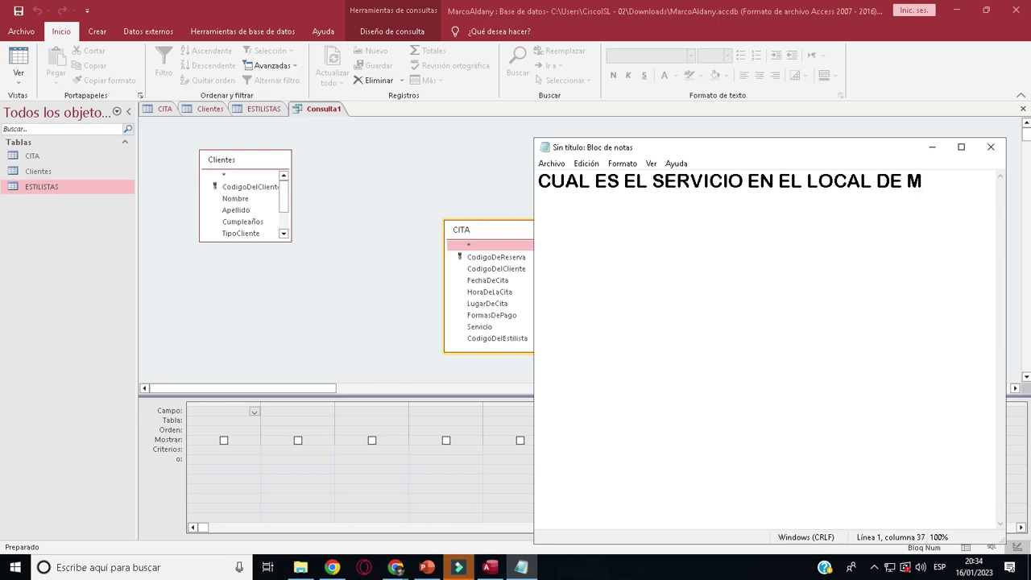
pyautogui.press('BackSpace')
pyautogui.press('Return')
pyautogui.write('MIRA')
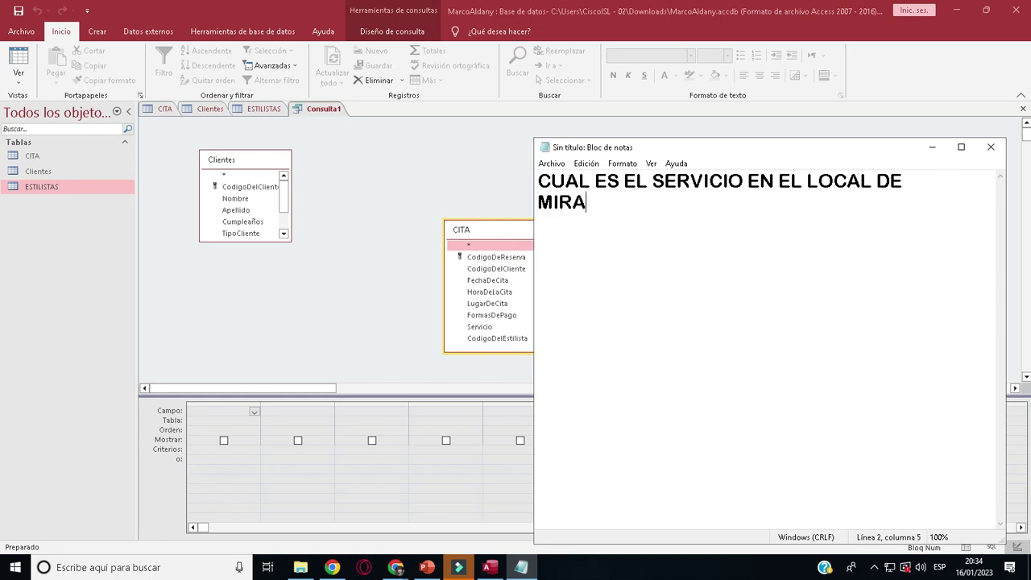
pyautogui.write('FLORES')
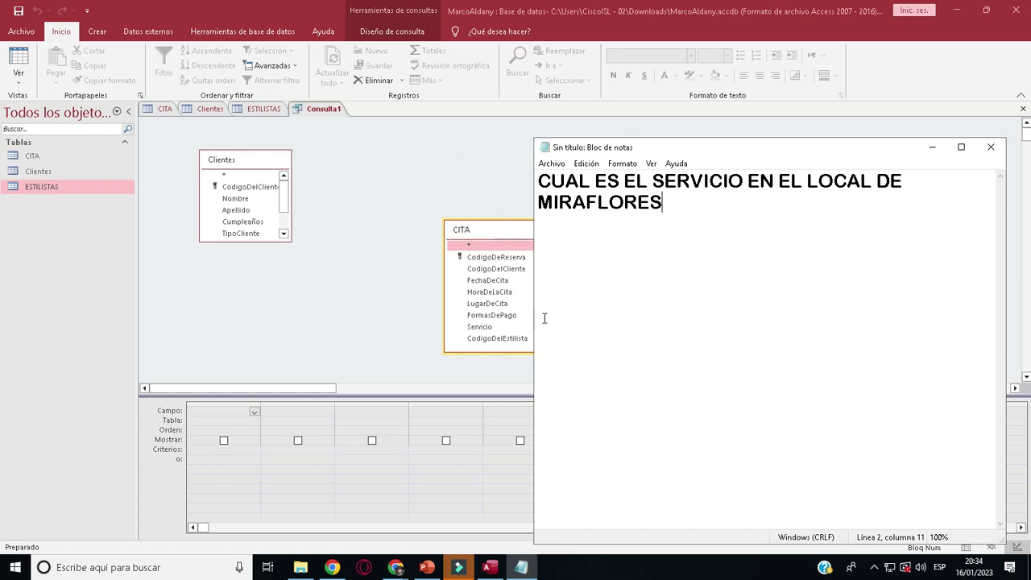
# Launch the Lupa magnifier and set the first query column to the Servicio field of the CITA table.
pyautogui.click(161, 567)
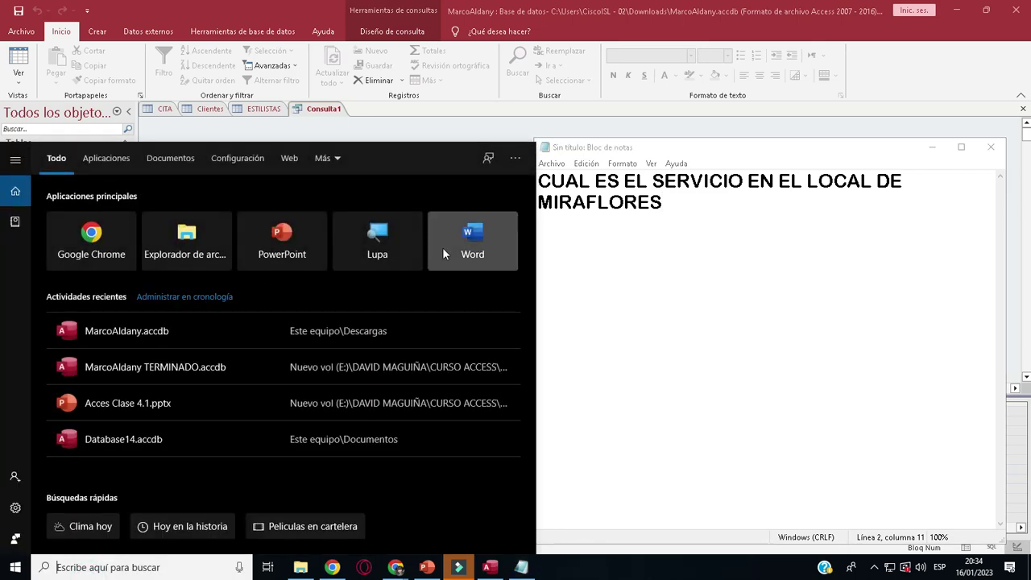
pyautogui.click(405, 256)
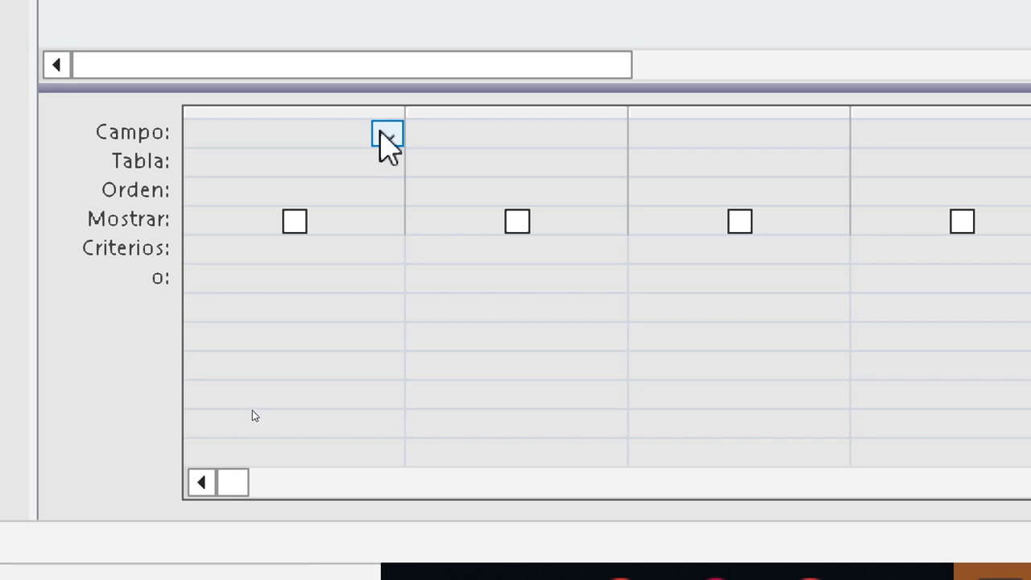
pyautogui.click(387, 135)
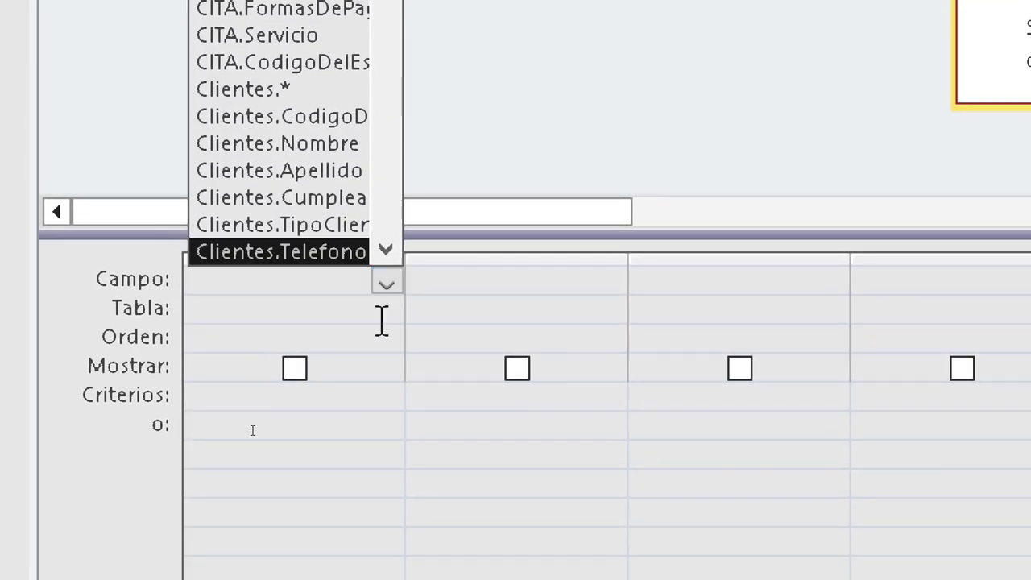
pyautogui.click(392, 302)
pyautogui.click(387, 309)
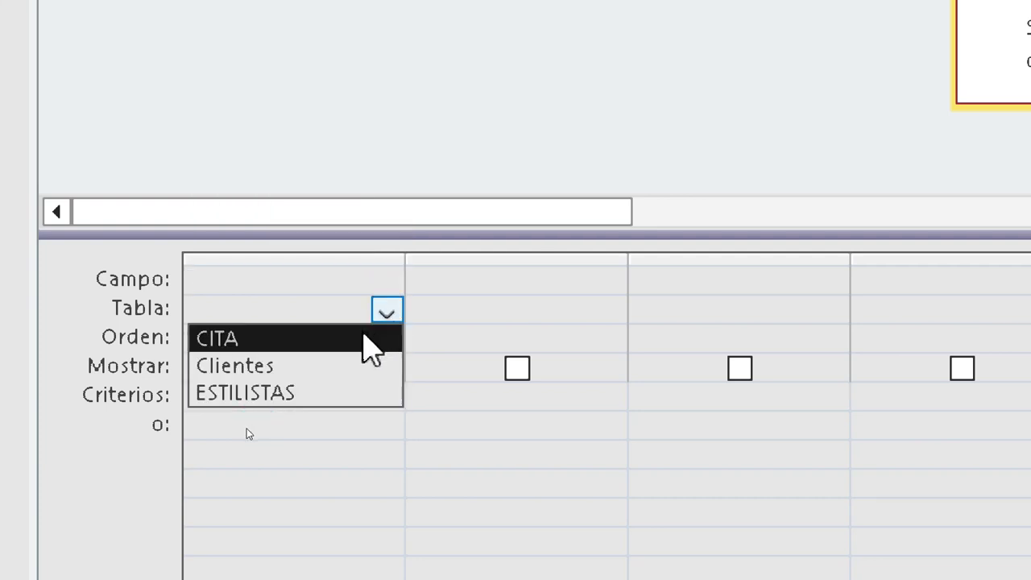
pyautogui.click(364, 336)
pyautogui.click(385, 312)
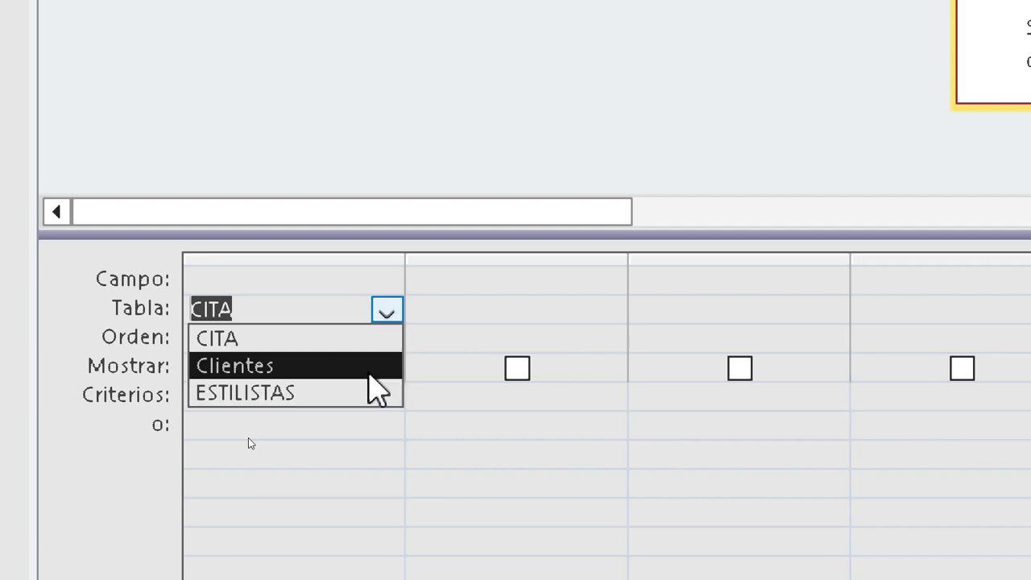
pyautogui.click(364, 339)
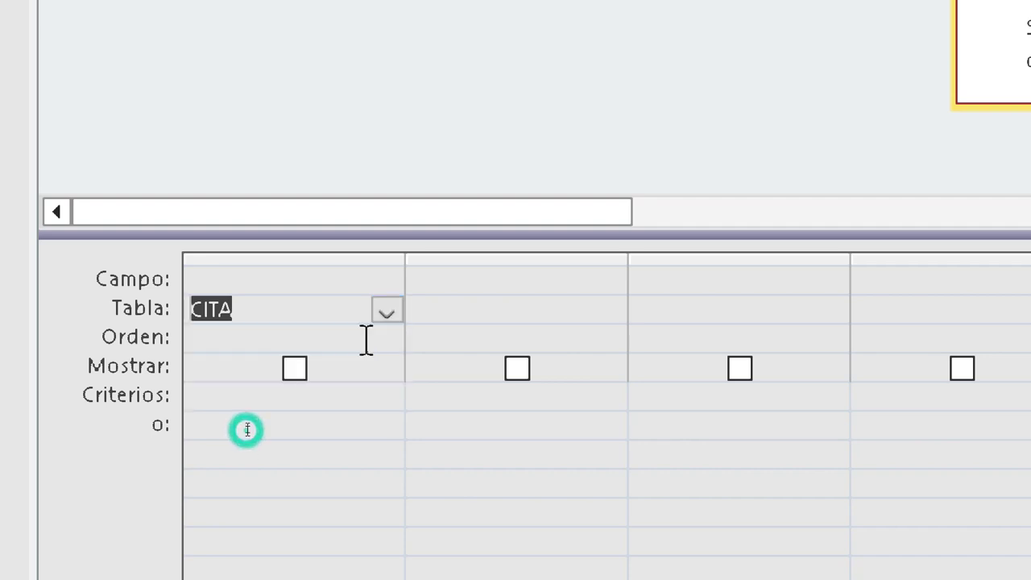
pyautogui.click(385, 282)
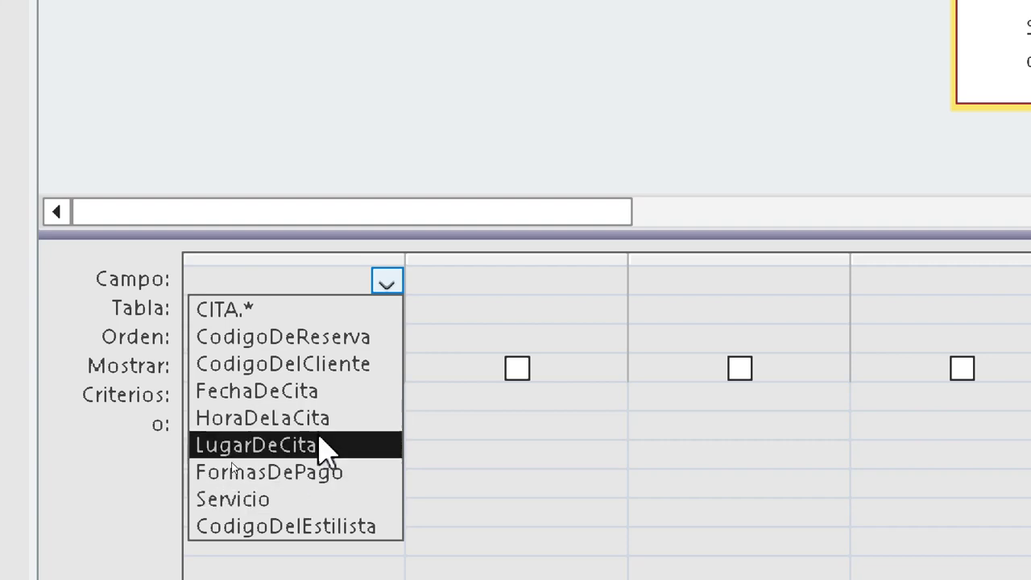
pyautogui.click(320, 498)
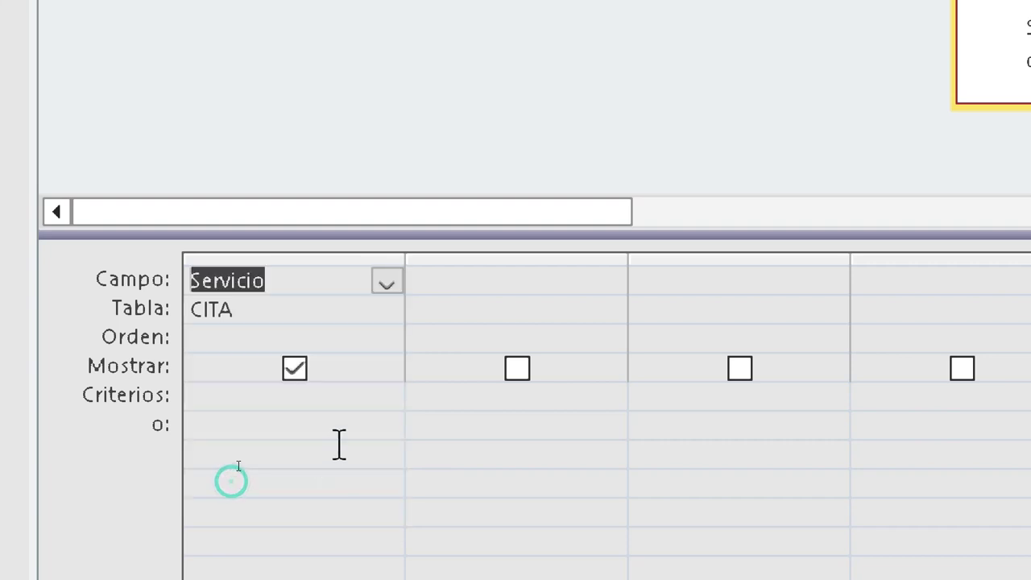
# Set the second query column to LugarDeCita from the CITA table with the criterion MIRAFLORES.
pyautogui.click(330, 398)
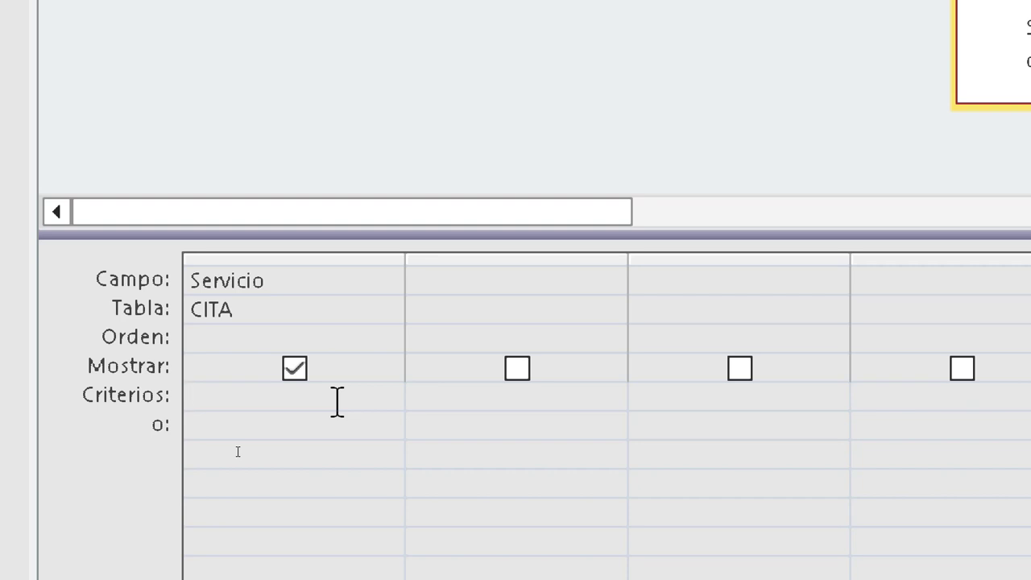
pyautogui.click(569, 321)
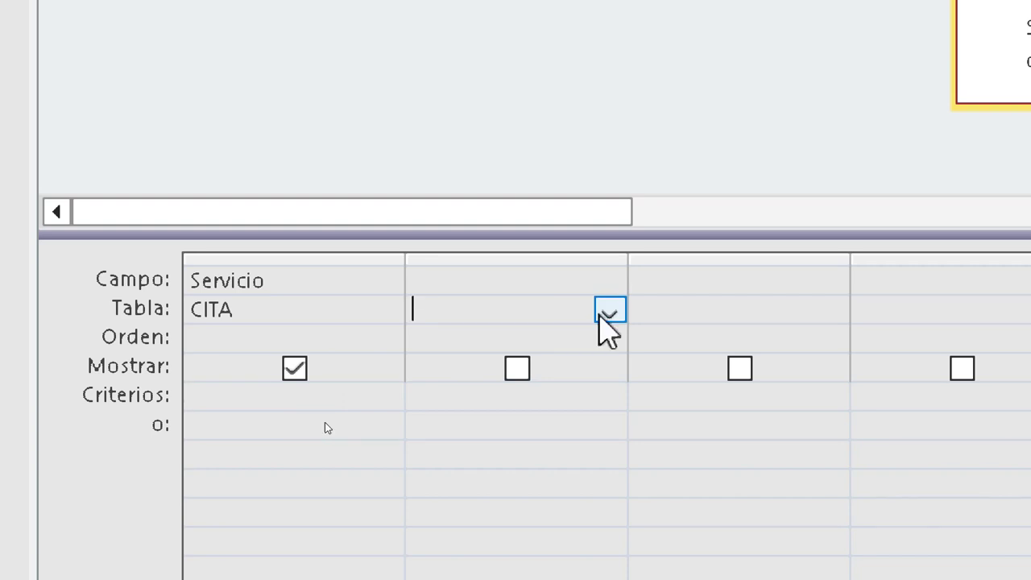
pyautogui.click(607, 311)
pyautogui.click(580, 366)
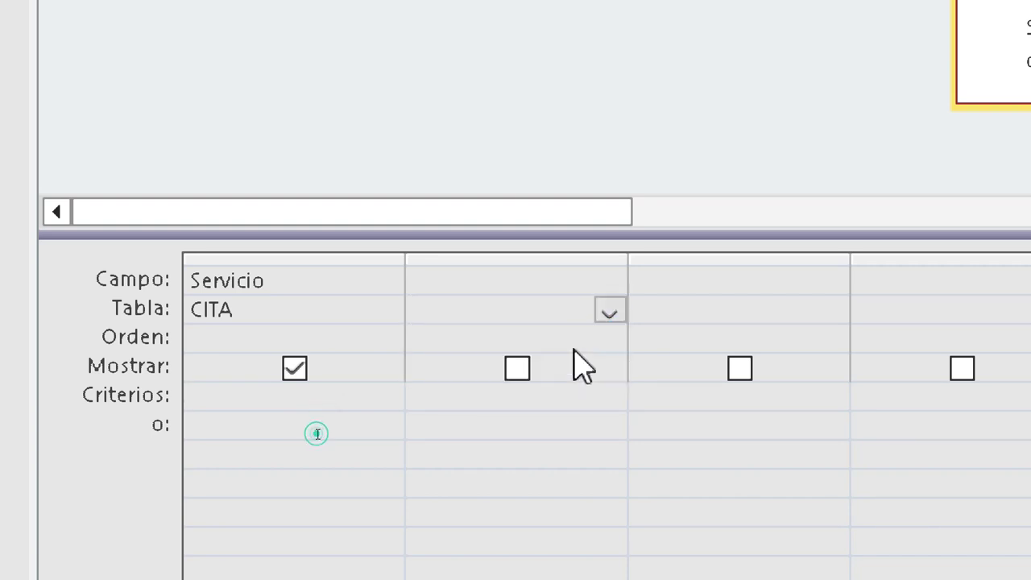
pyautogui.click(610, 282)
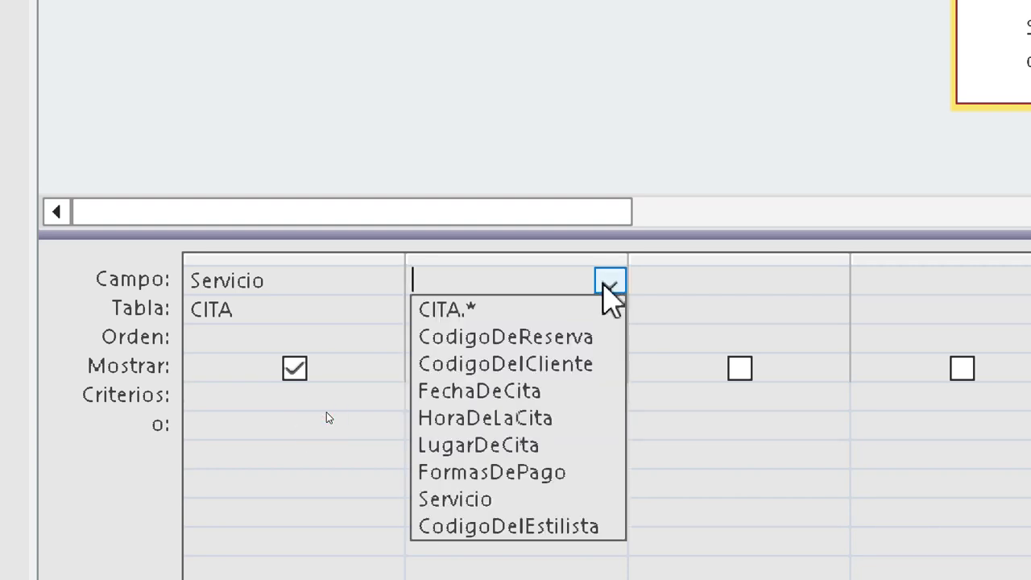
pyautogui.click(559, 455)
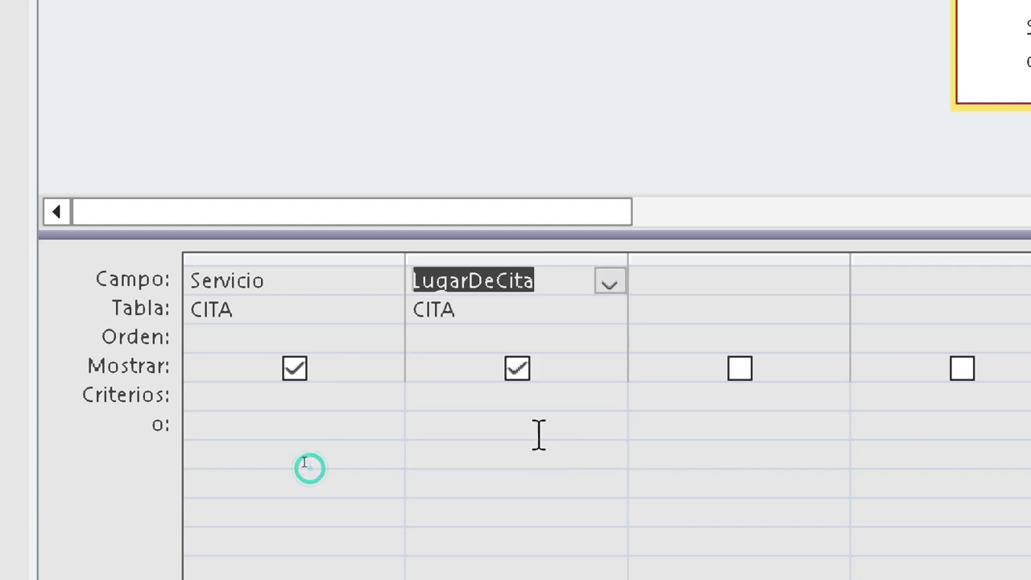
pyautogui.click(521, 406)
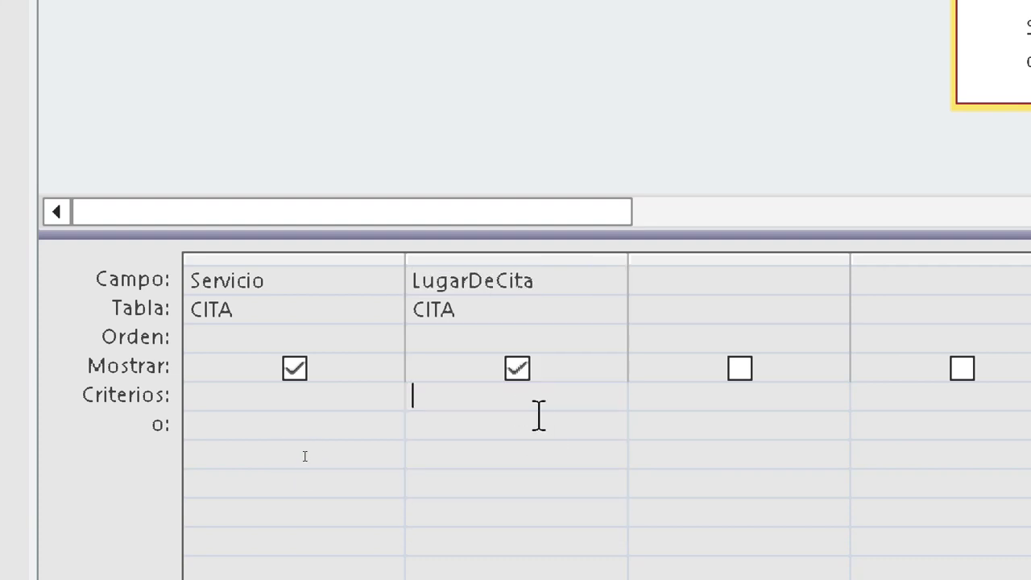
pyautogui.write('MIRAFLORES')
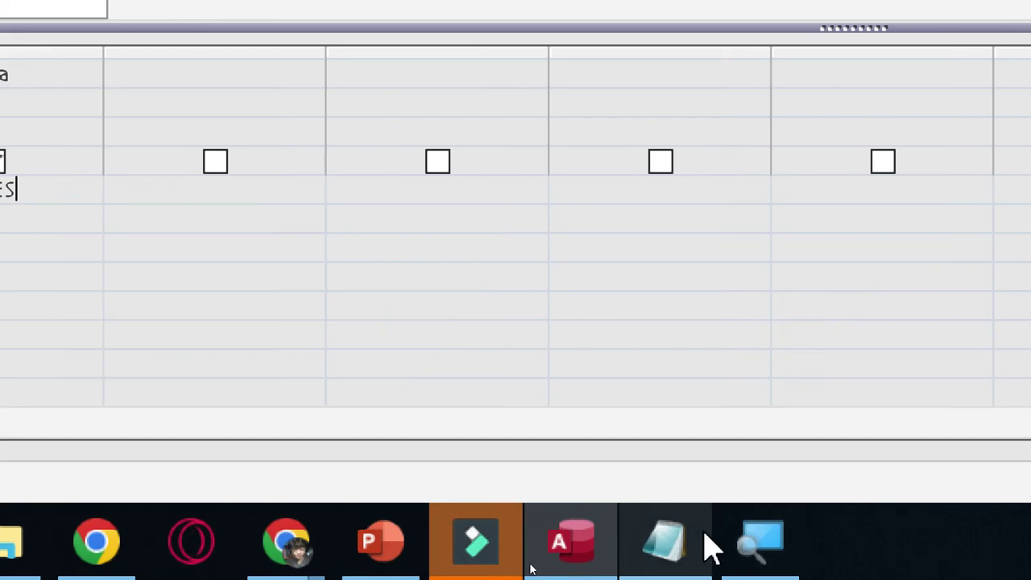
# Bring up the note, highlight the word SERVICIO in the question and return to the query design.
pyautogui.click(648, 543)
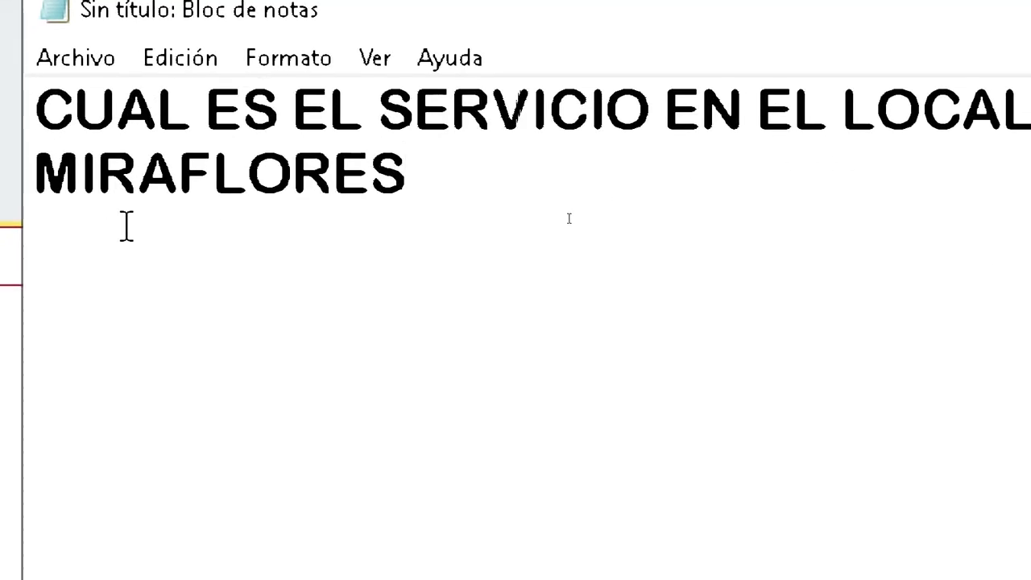
pyautogui.click(379, 109)
pyautogui.moveTo(378, 109); pyautogui.dragTo(656, 97)
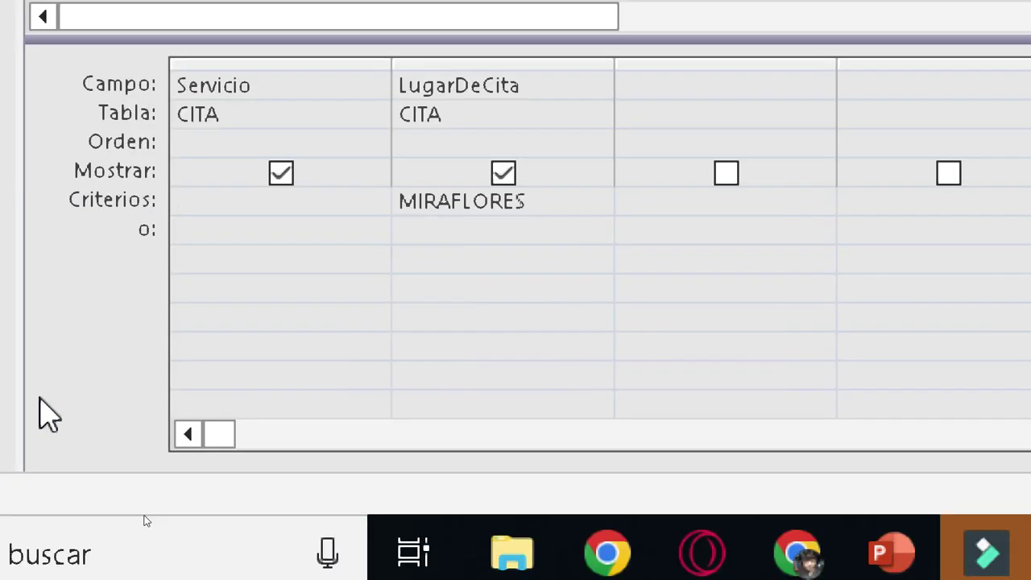
pyautogui.click(273, 203)
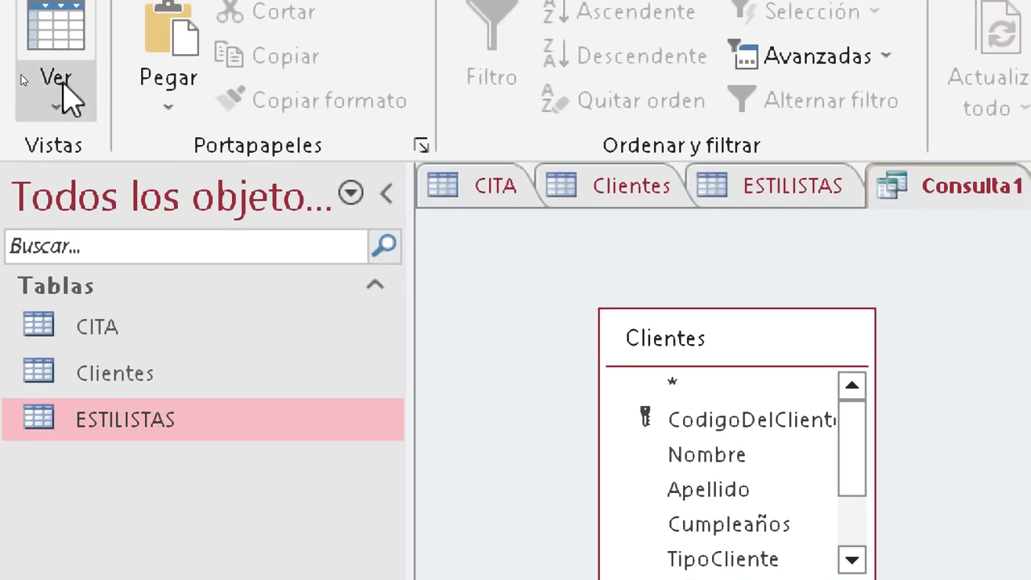
# Show the Consulta1 results as a datasheet and return to its design view.
pyautogui.click(63, 84)
pyautogui.click(201, 202)
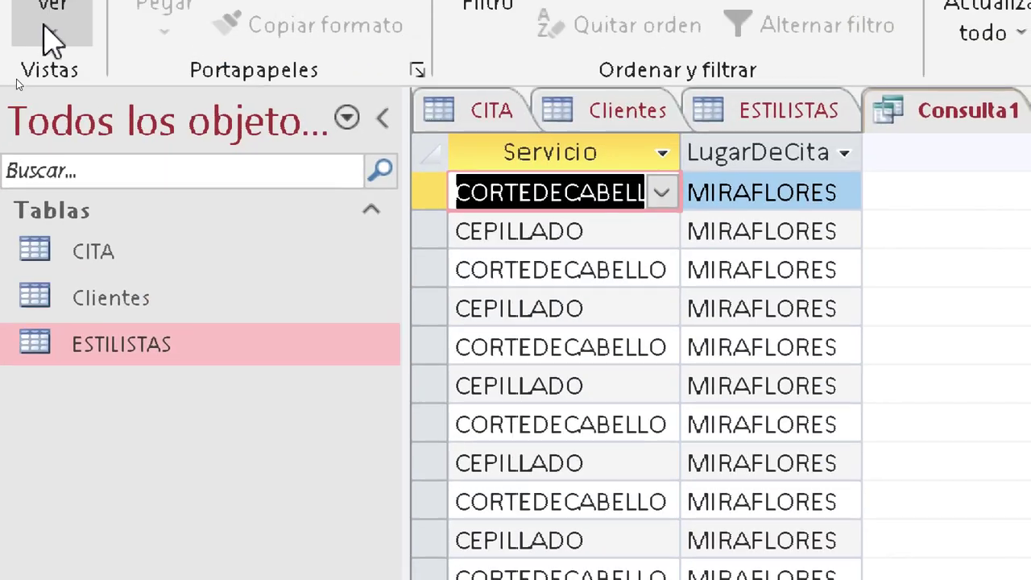
pyautogui.click(47, 34)
pyautogui.click(184, 260)
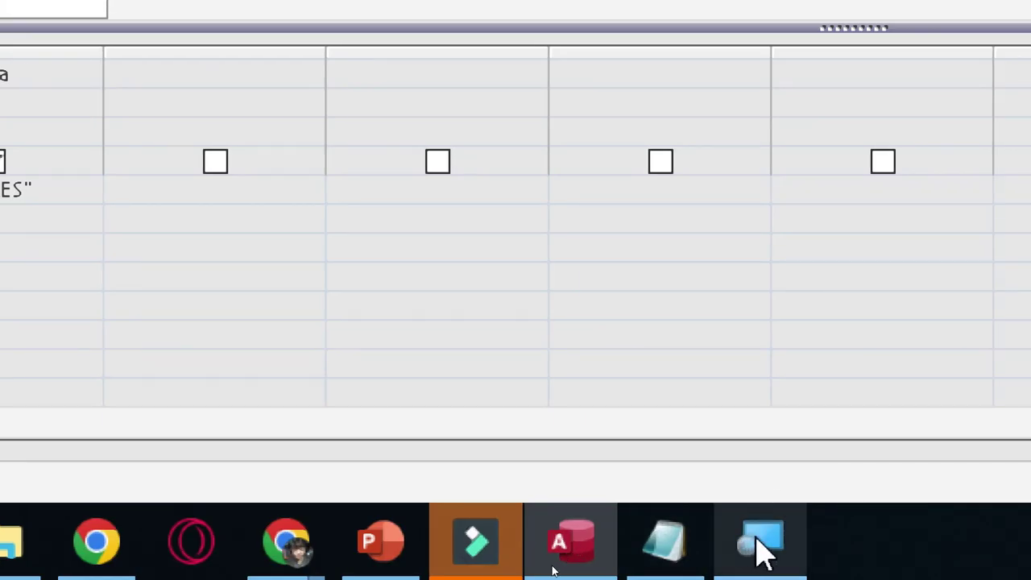
# Close the Lupa magnifier and close Consulta1 without saving it.
pyautogui.rightClick(761, 543)
pyautogui.click(778, 479)
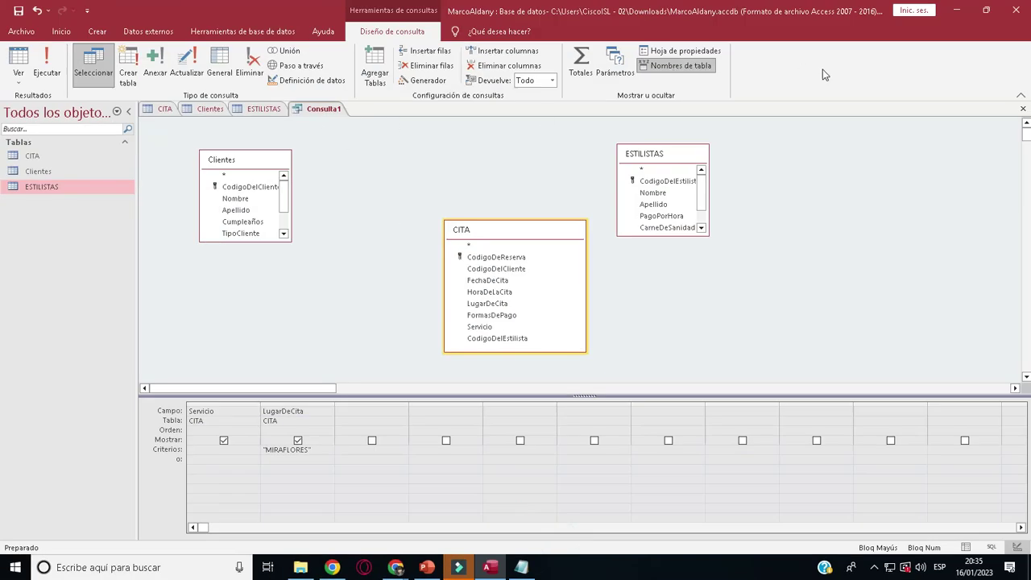
pyautogui.click(1023, 108)
pyautogui.click(537, 323)
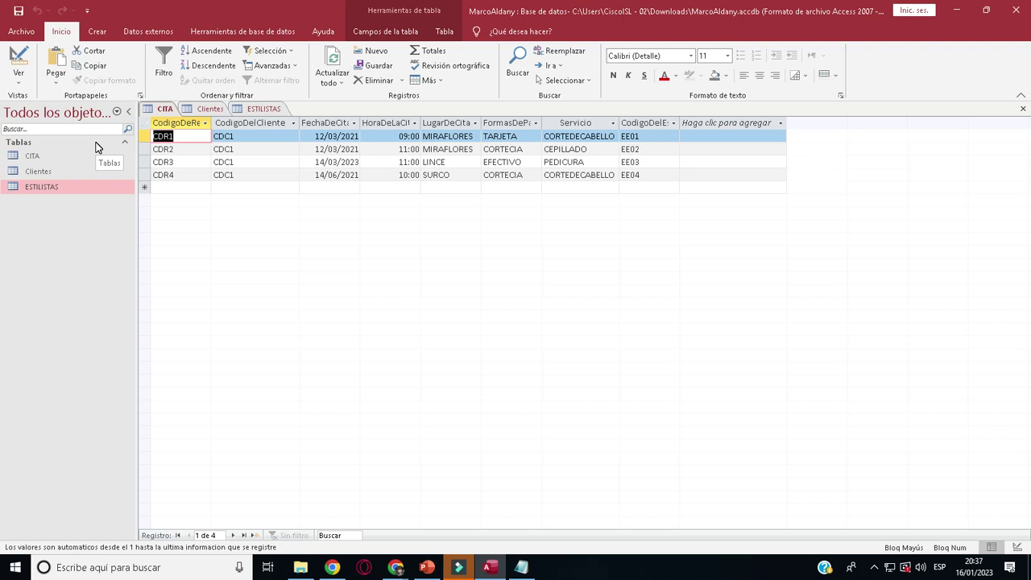
# Add the question "CUAL ES EL CODIGO DE LOS ESTILISTAS QUE TRABAJAN EN LINCE" to the note, leaving a blank line after the first question.
pyautogui.click(520, 568)
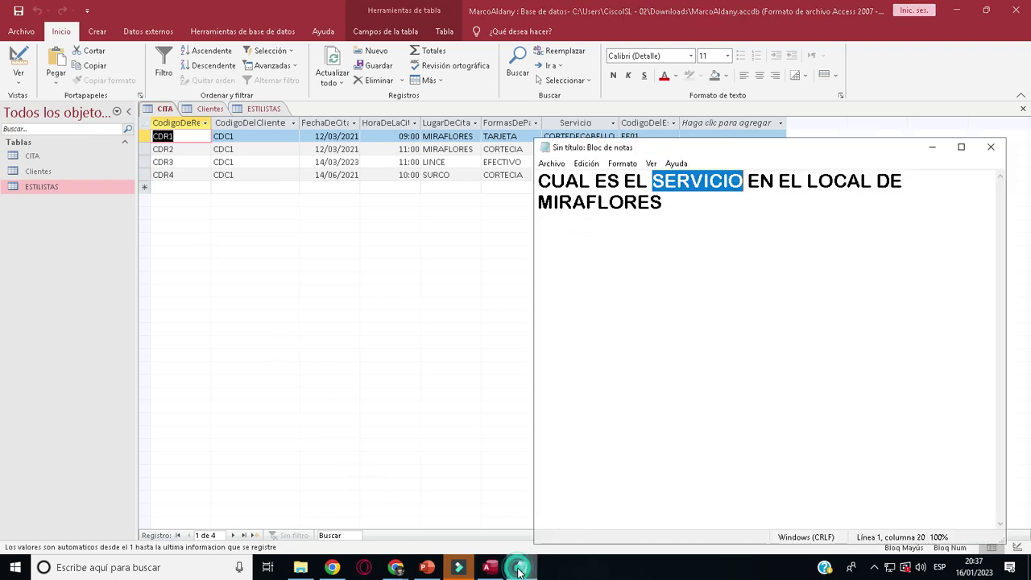
pyautogui.click(578, 253)
pyautogui.click(665, 212)
pyautogui.press('Return')
pyautogui.press('Return')
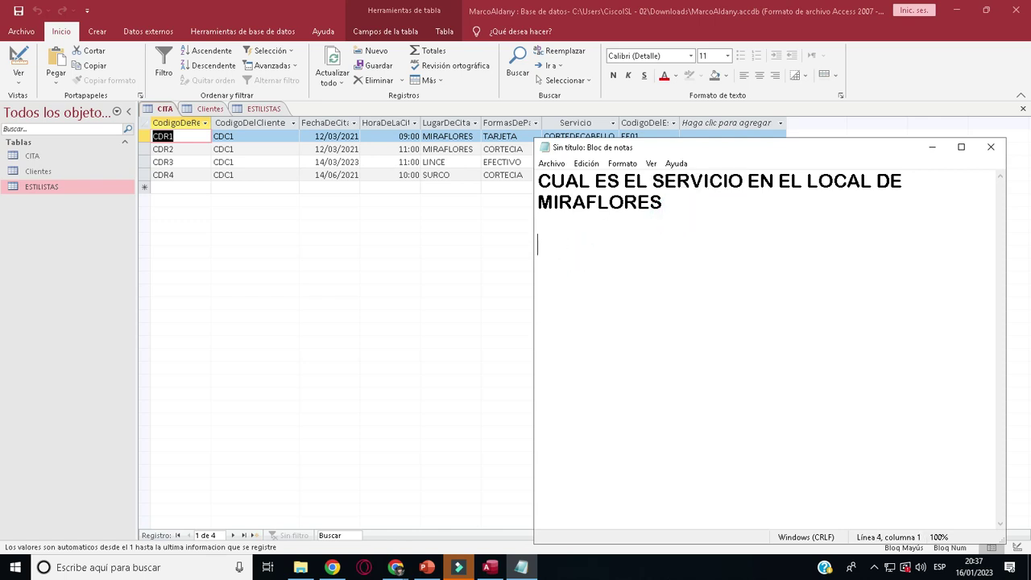
pyautogui.write('CUAL ES')
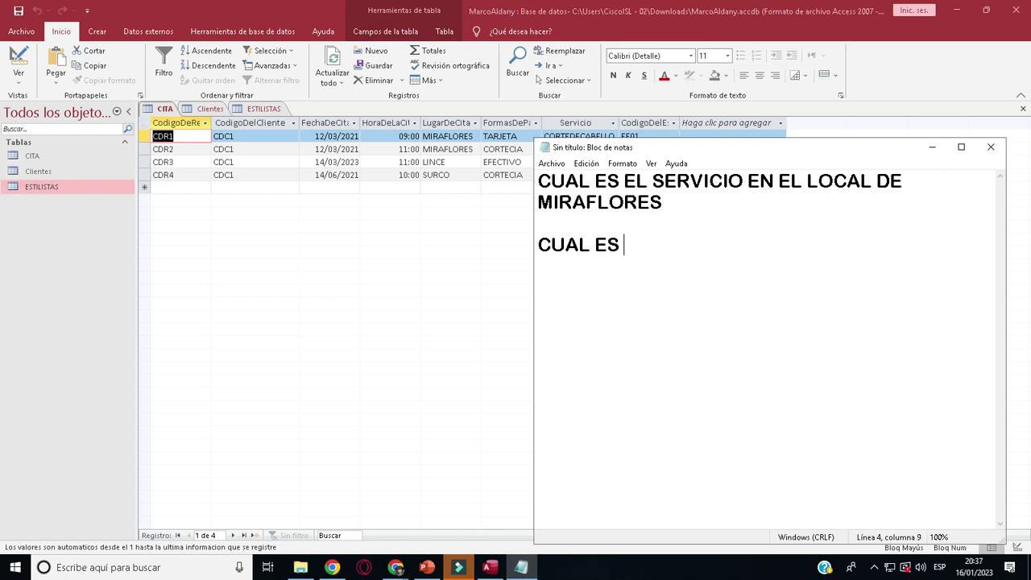
pyautogui.write(' EL CODIG')
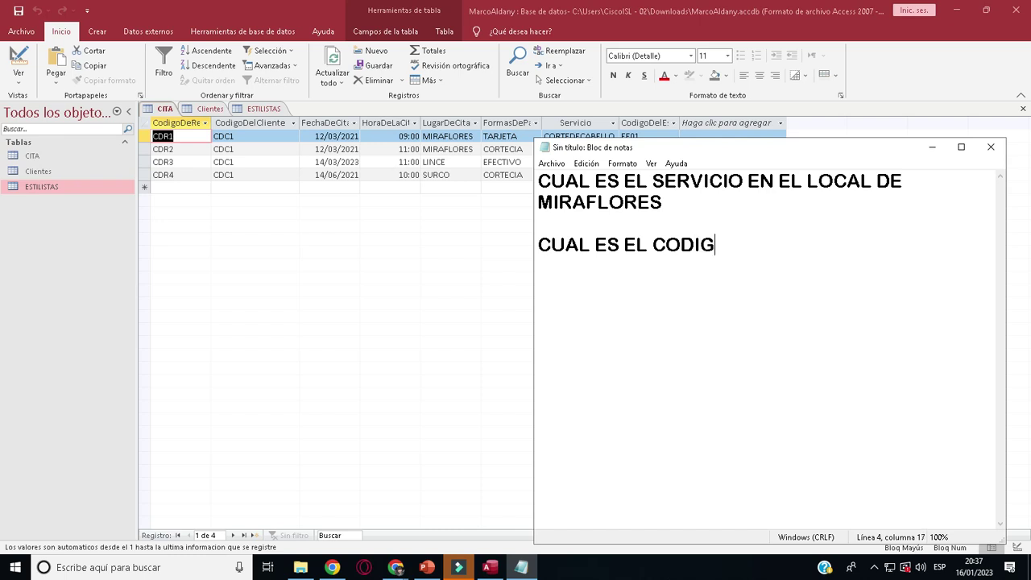
pyautogui.write('O DE LO')
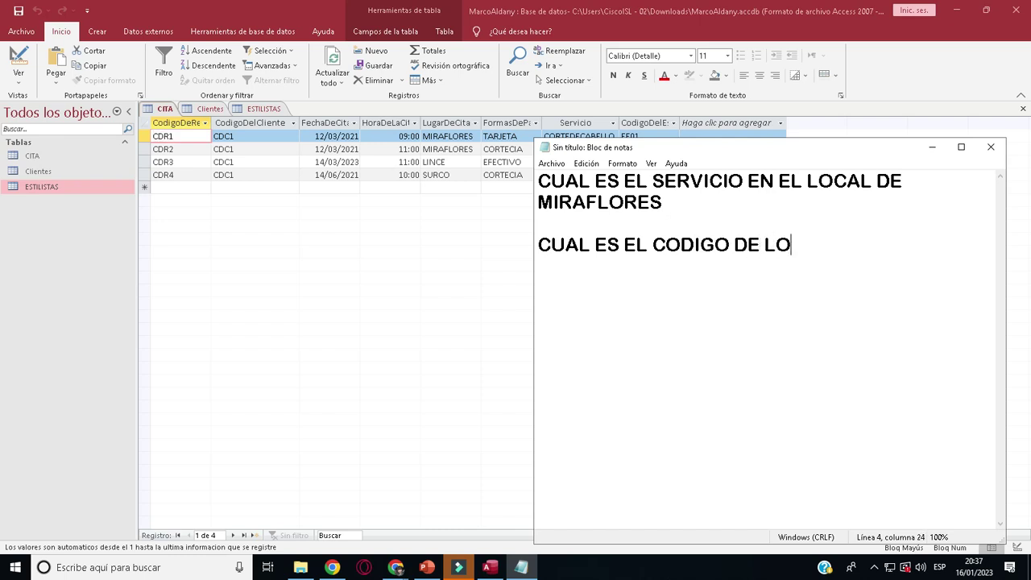
pyautogui.write('S ESTIL')
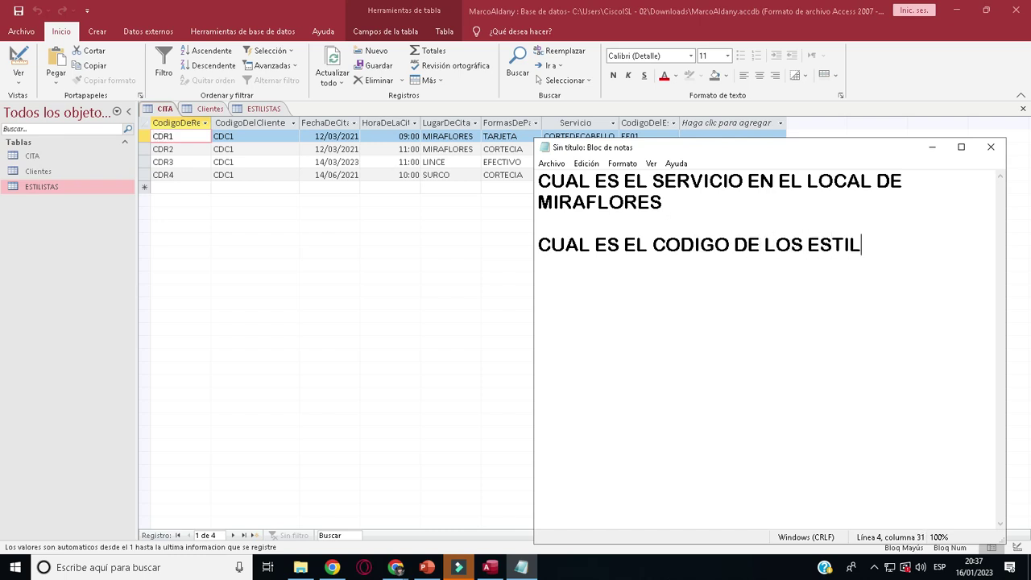
pyautogui.write('ISTAS Q')
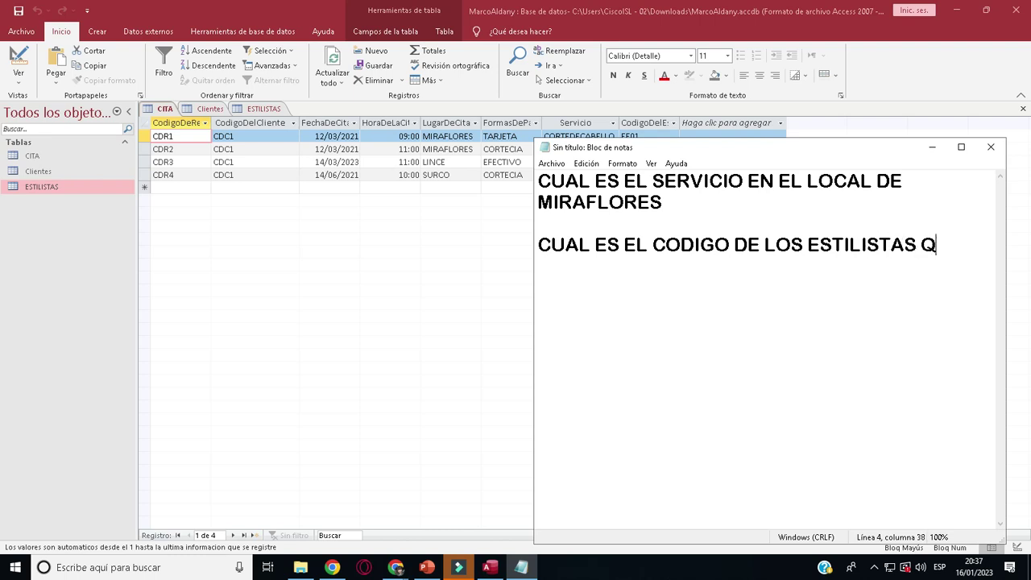
pyautogui.write('UE TRAB')
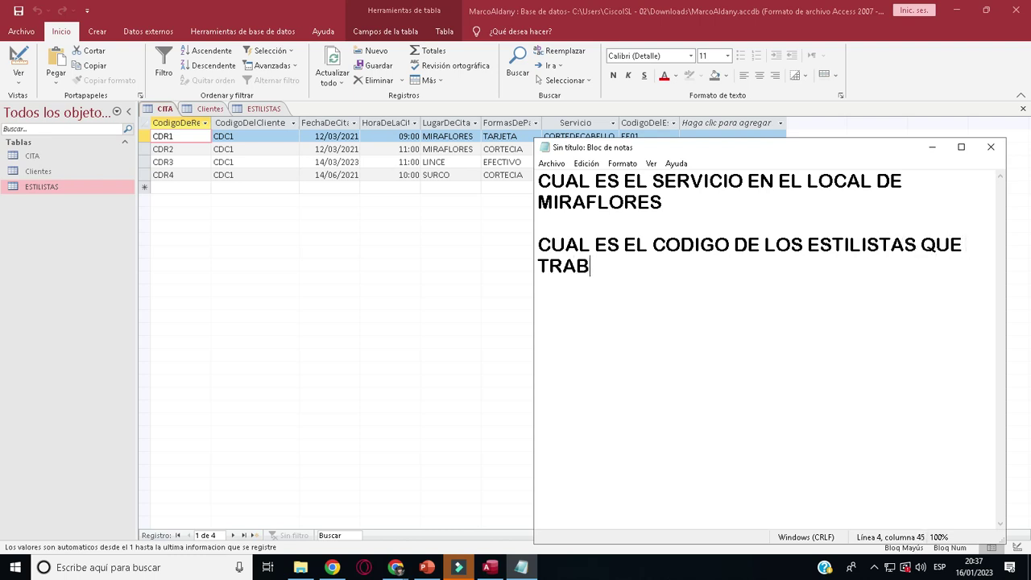
pyautogui.write('JAN EN LINCE')
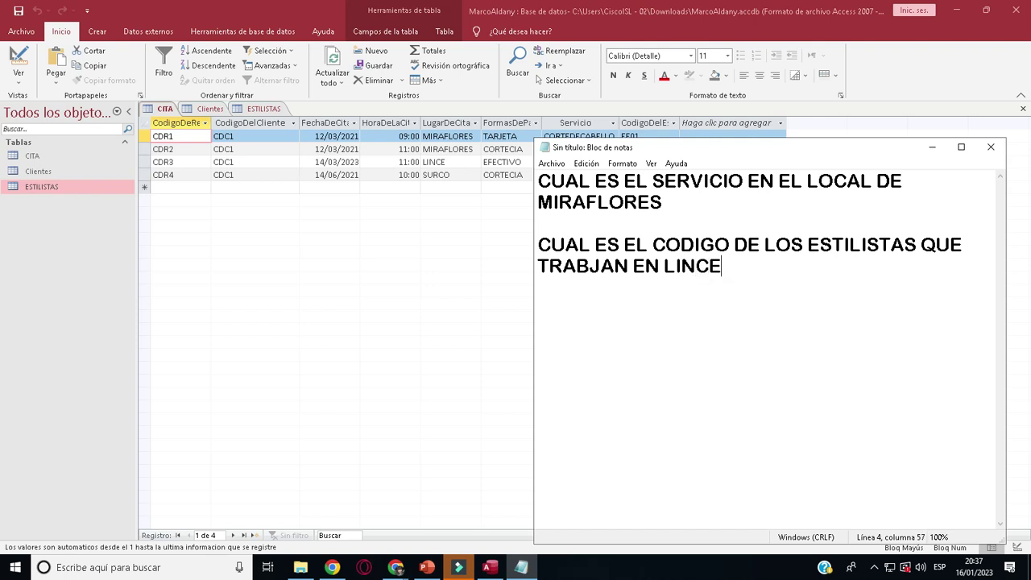
pyautogui.click(601, 258)
pyautogui.write('A')
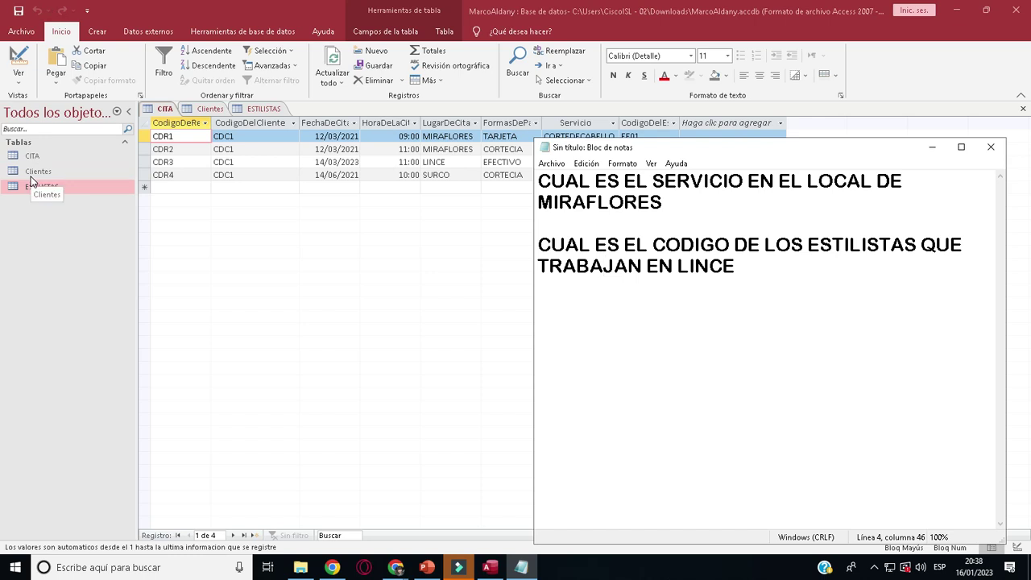
# Return to the CITA datasheet and launch the Lupa magnifier.
pyautogui.click(352, 322)
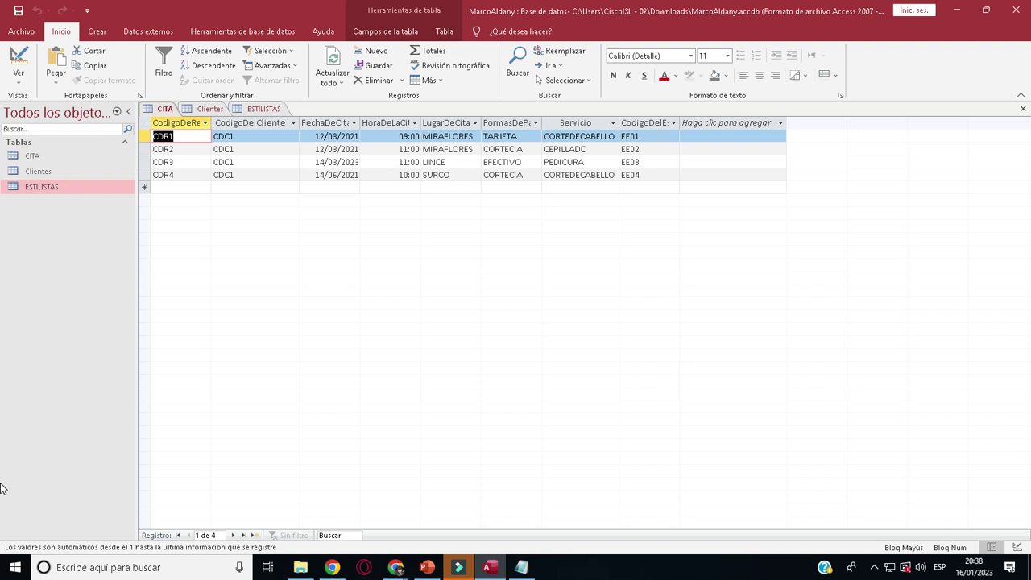
pyautogui.click(113, 567)
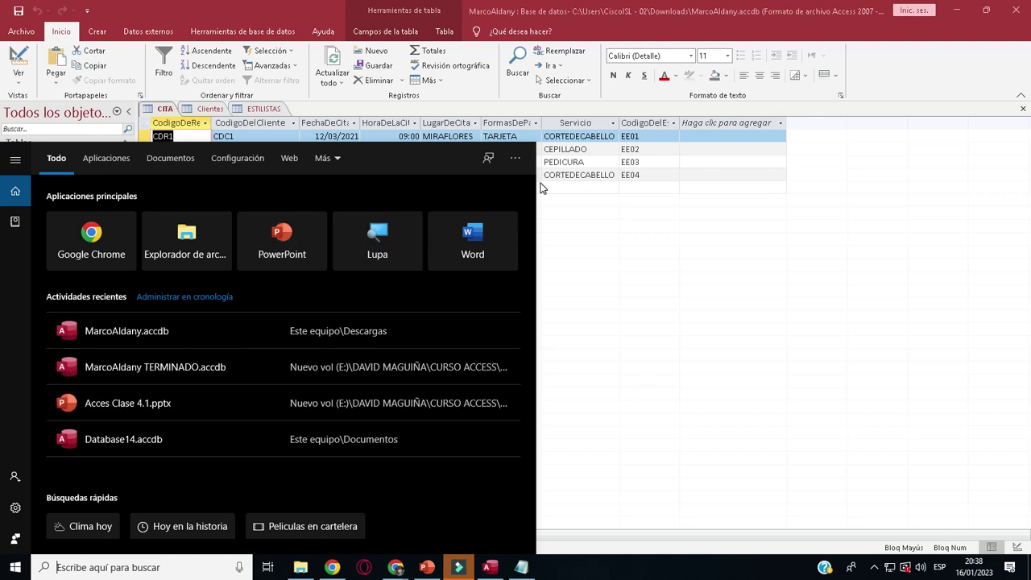
pyautogui.click(415, 214)
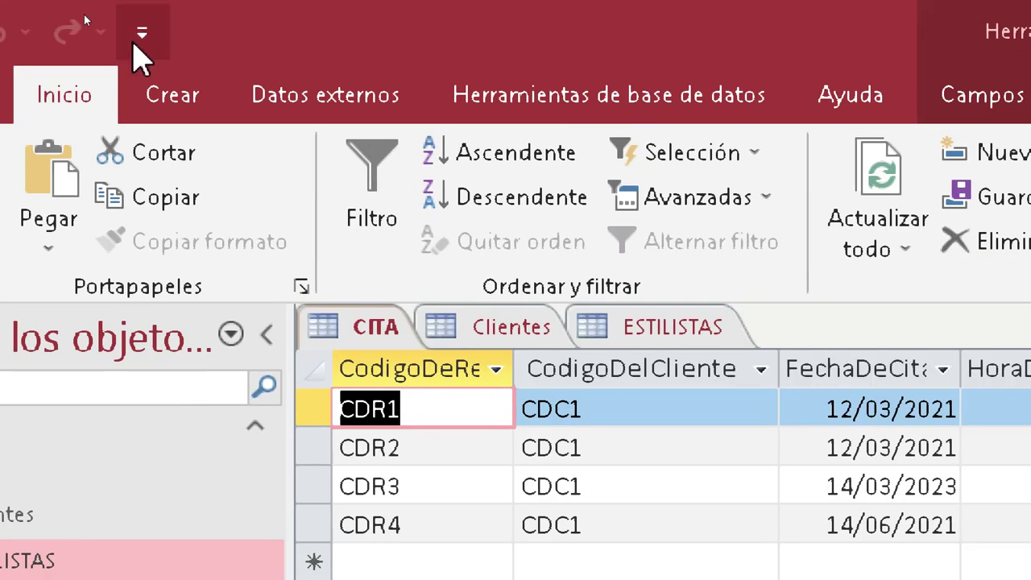
# Create a new query in design view and add the CITA, Clientes and ESTILISTAS tables to it.
pyautogui.click(166, 95)
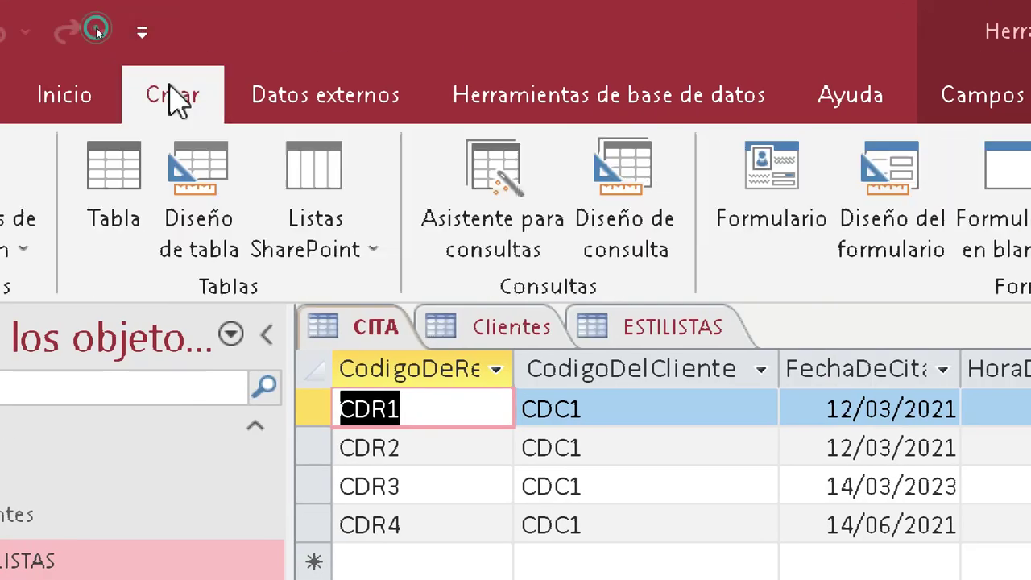
pyautogui.click(652, 234)
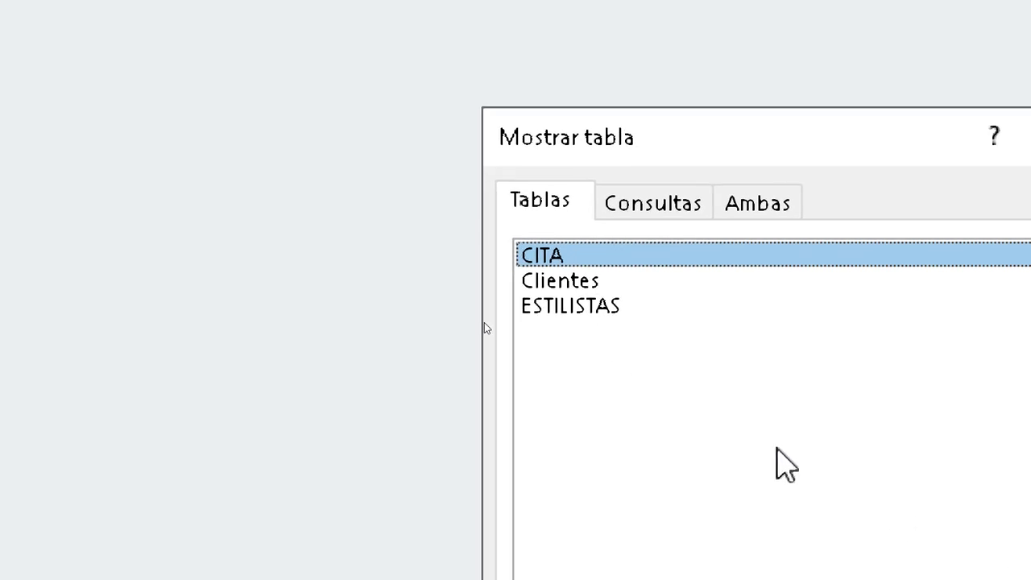
pyautogui.doubleClick(622, 407)
pyautogui.doubleClick(636, 429)
pyautogui.doubleClick(563, 306)
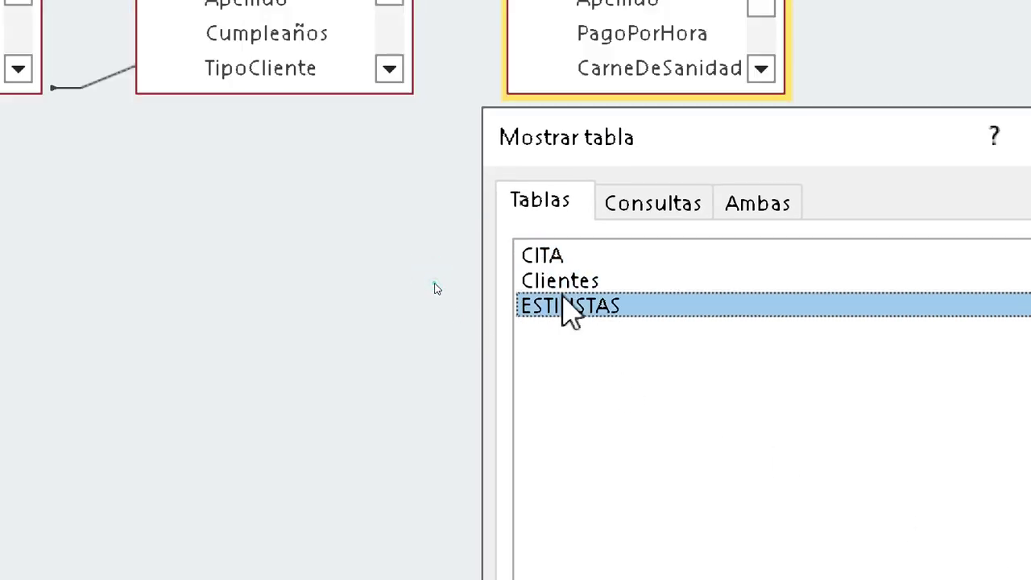
pyautogui.click(720, 322)
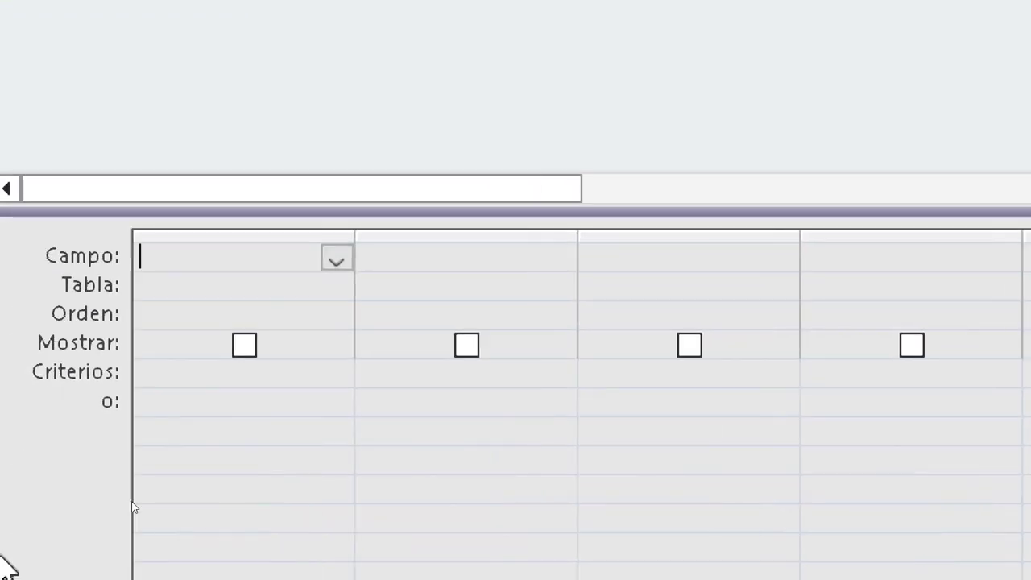
# Set the first query column to the LugarDeCita field of the CITA table with the criterion LINCE.
pyautogui.click(266, 322)
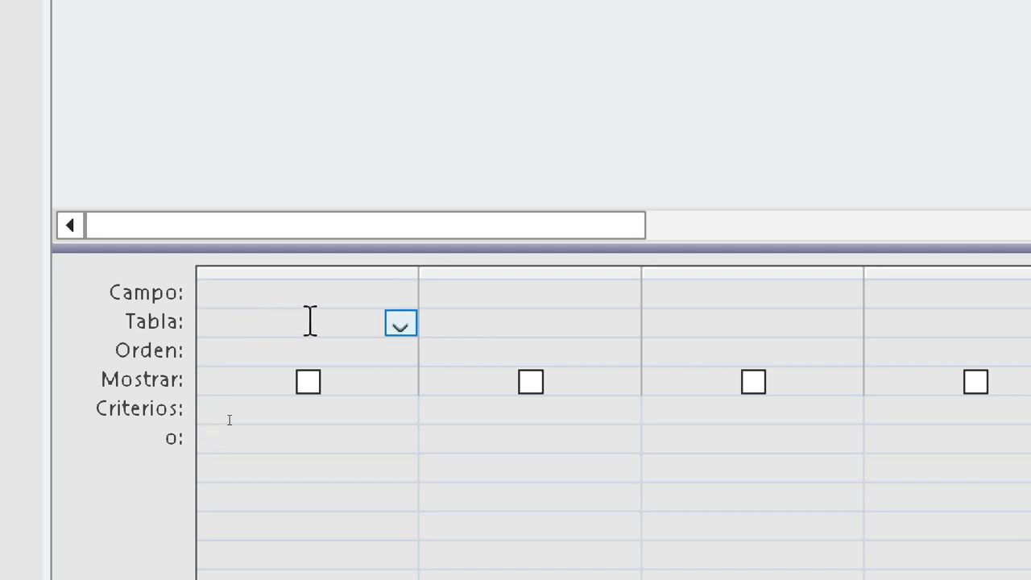
pyautogui.click(400, 323)
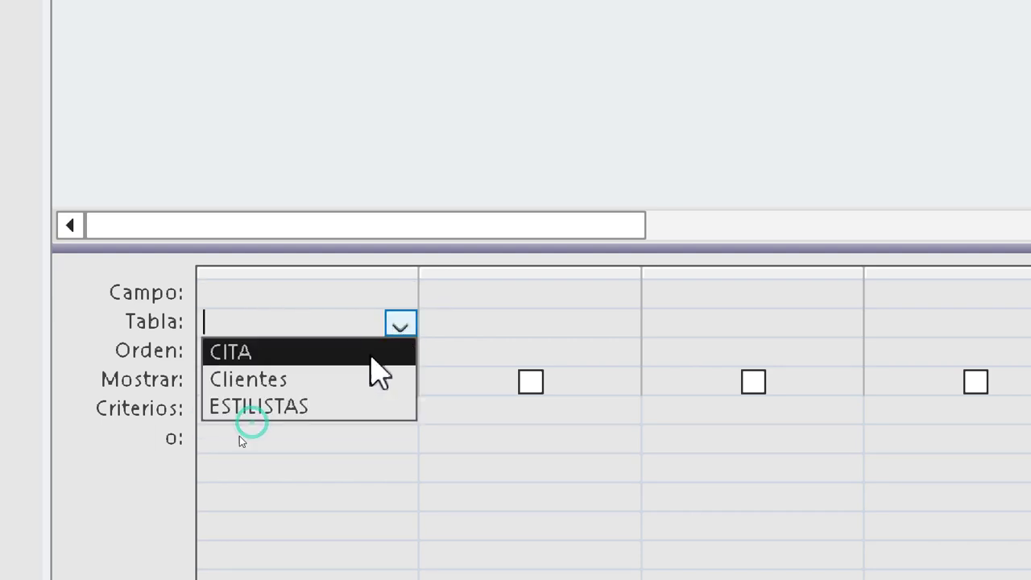
pyautogui.click(306, 352)
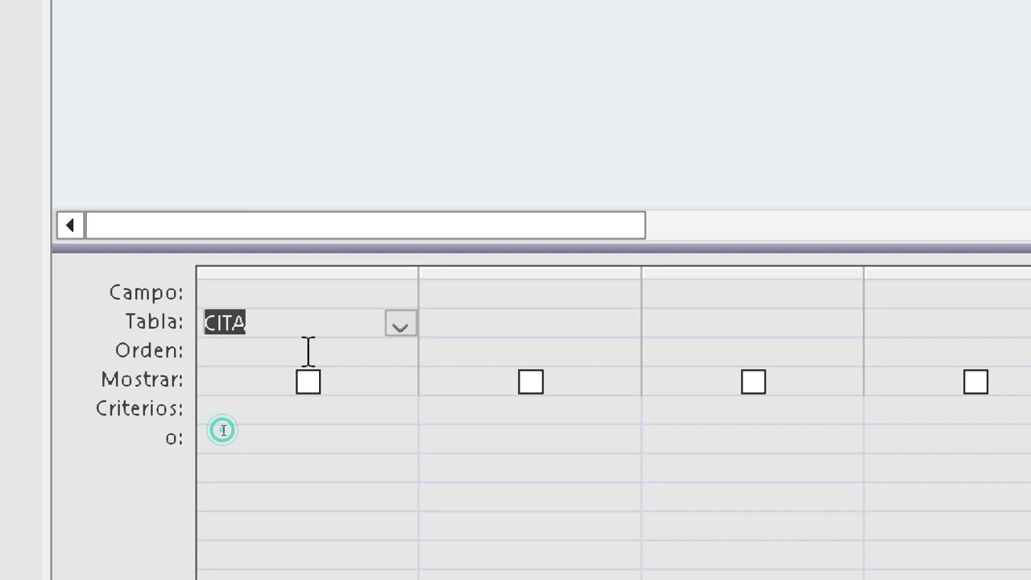
pyautogui.click(366, 296)
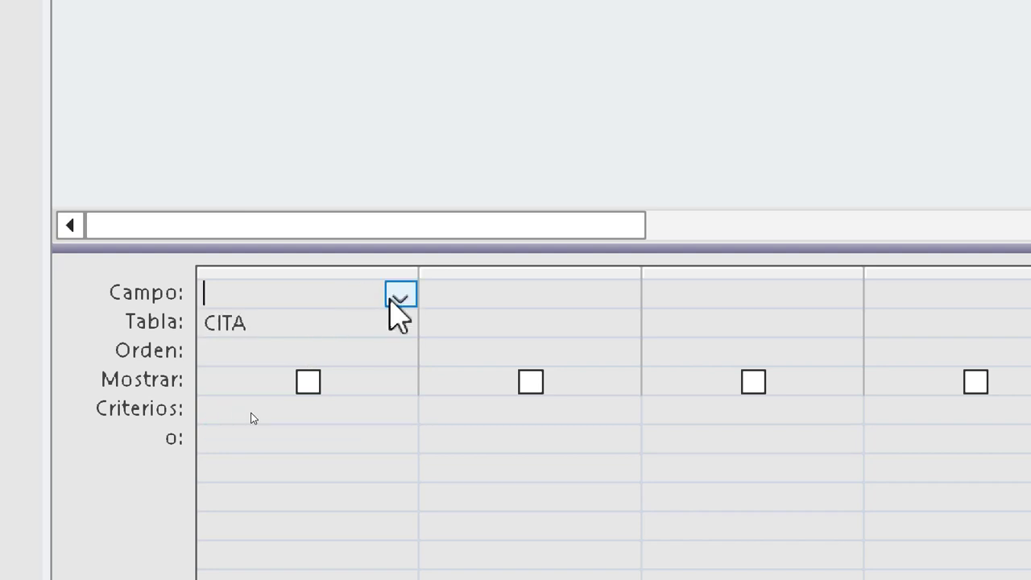
pyautogui.click(398, 298)
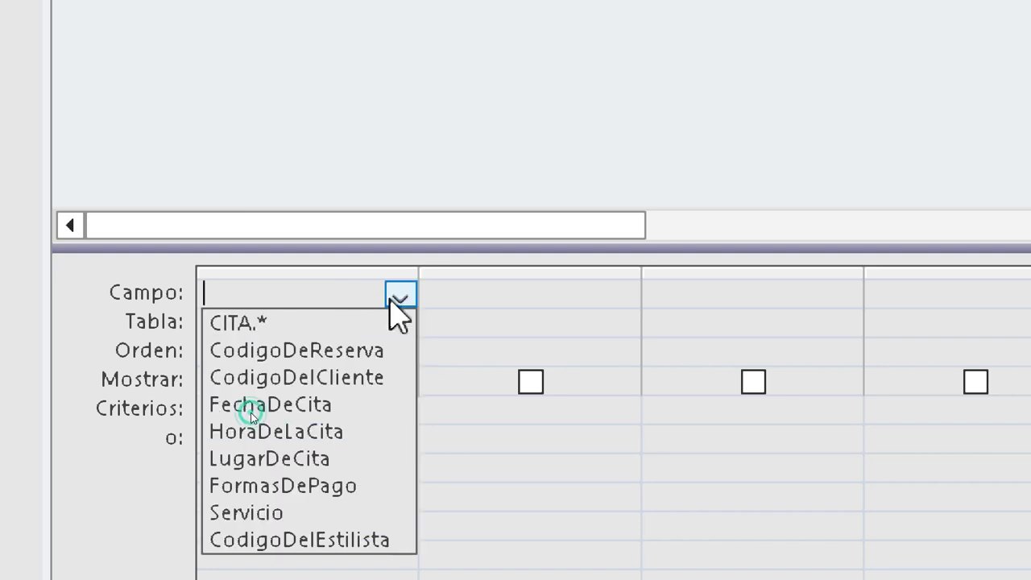
pyautogui.click(375, 465)
pyautogui.click(362, 417)
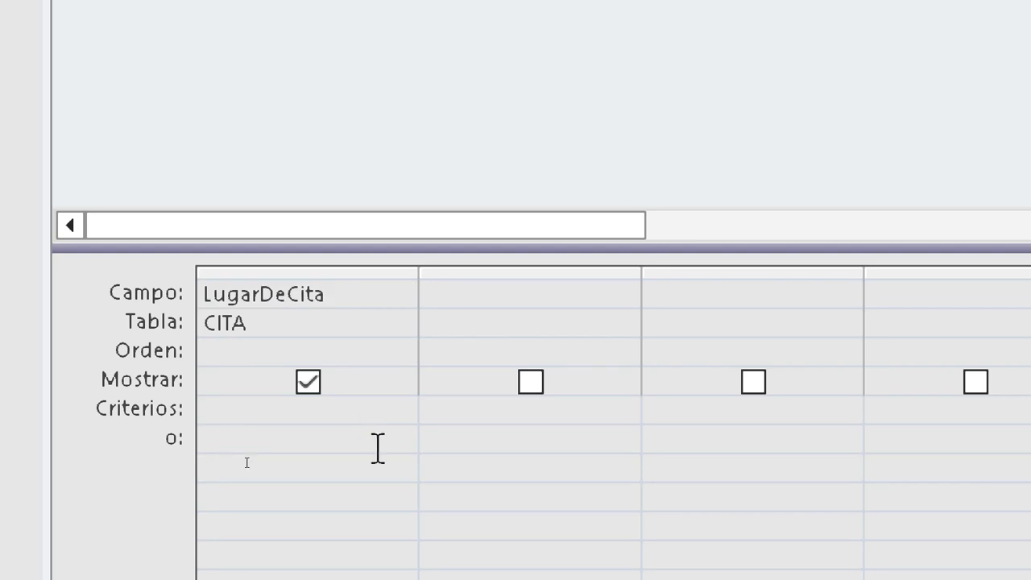
pyautogui.write('Ll')
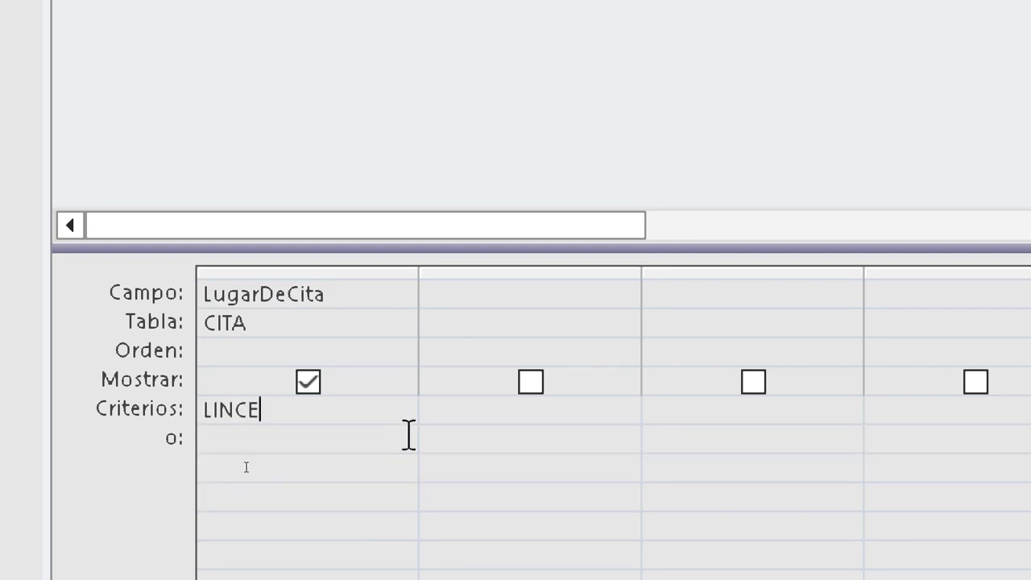
# Set the second query column to the CodigoDelEstilista field of the CITA table, without a criterion.
pyautogui.click(571, 325)
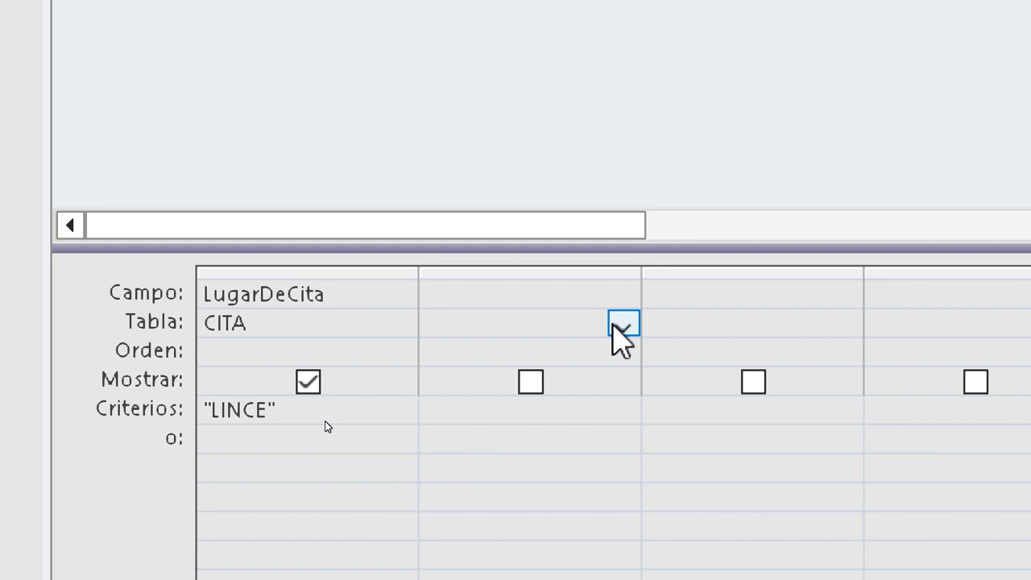
pyautogui.click(622, 324)
pyautogui.click(562, 354)
pyautogui.click(603, 302)
pyautogui.click(622, 294)
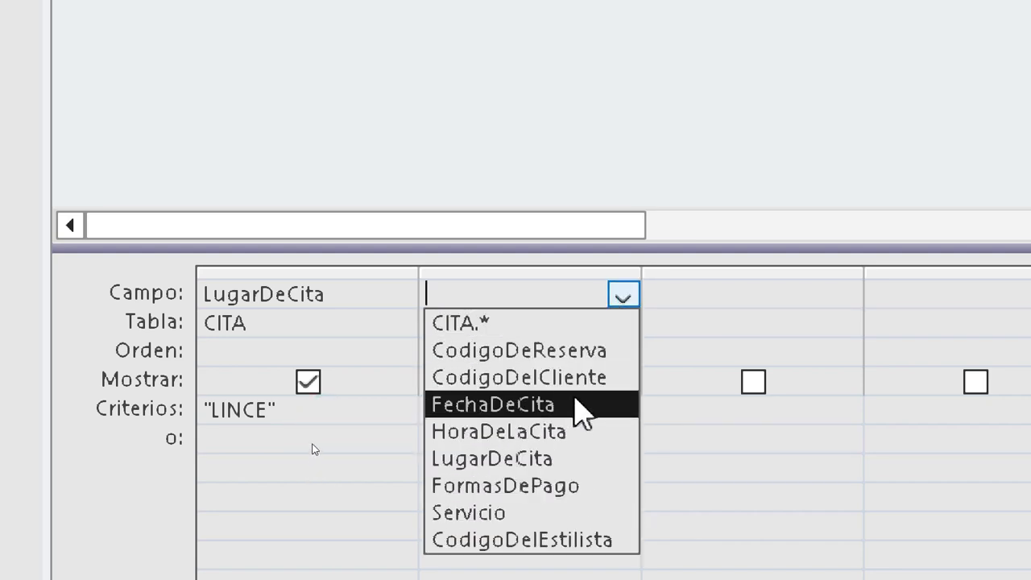
pyautogui.click(574, 543)
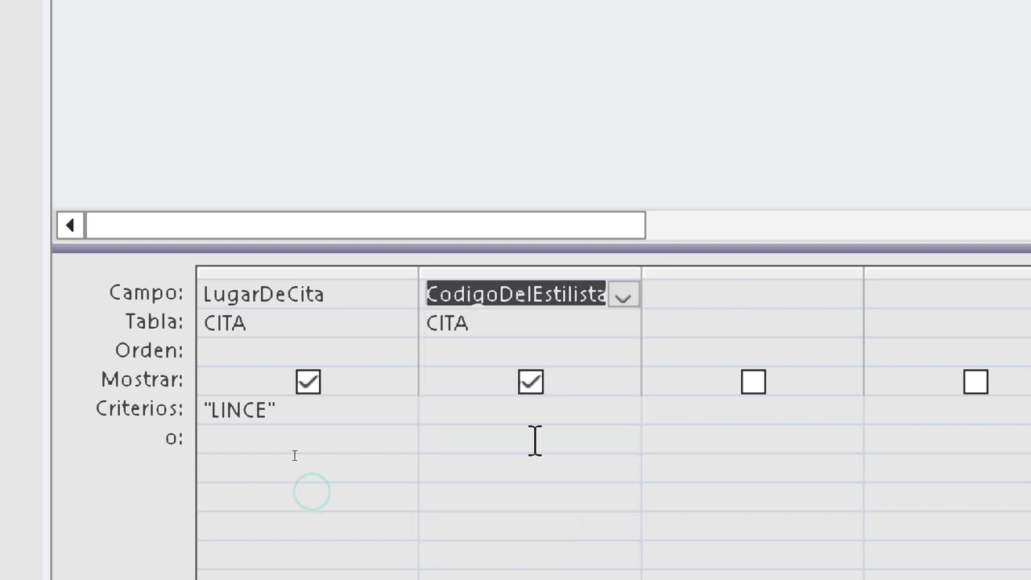
pyautogui.click(506, 417)
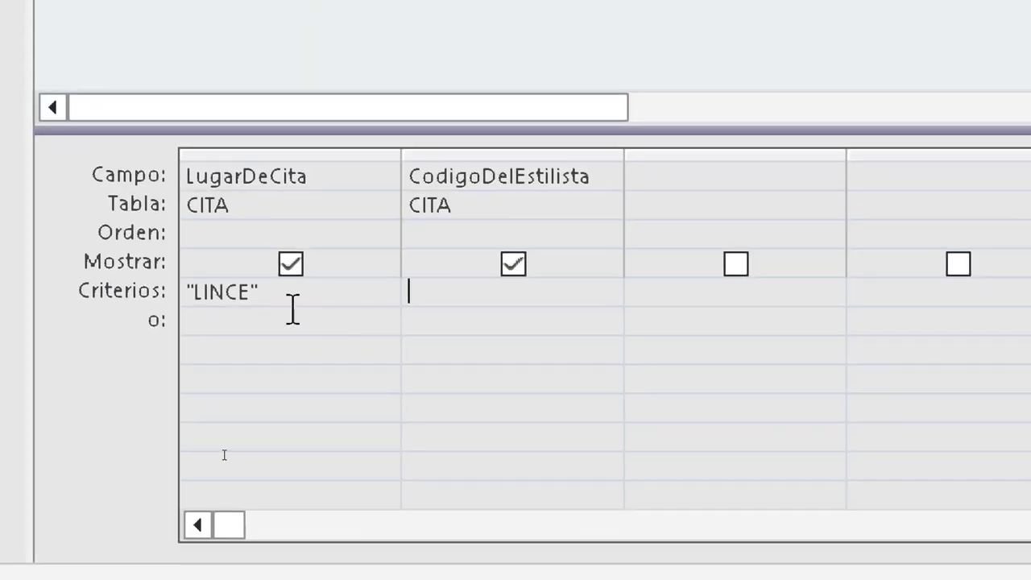
pyautogui.click(242, 295)
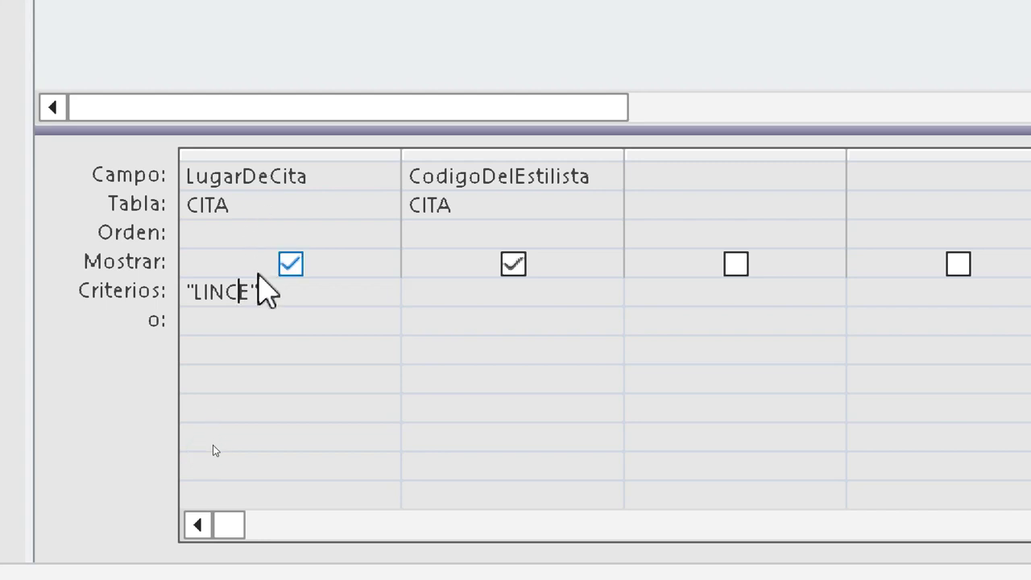
pyautogui.click(487, 294)
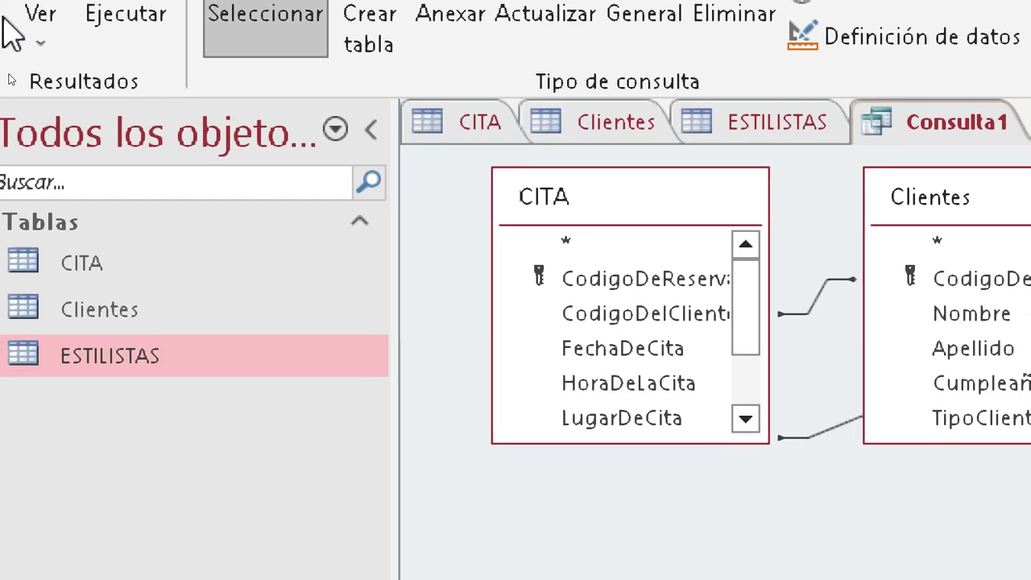
# Show the Consulta1 results as a datasheet and check the stylist code for Lince.
pyautogui.click(37, 36)
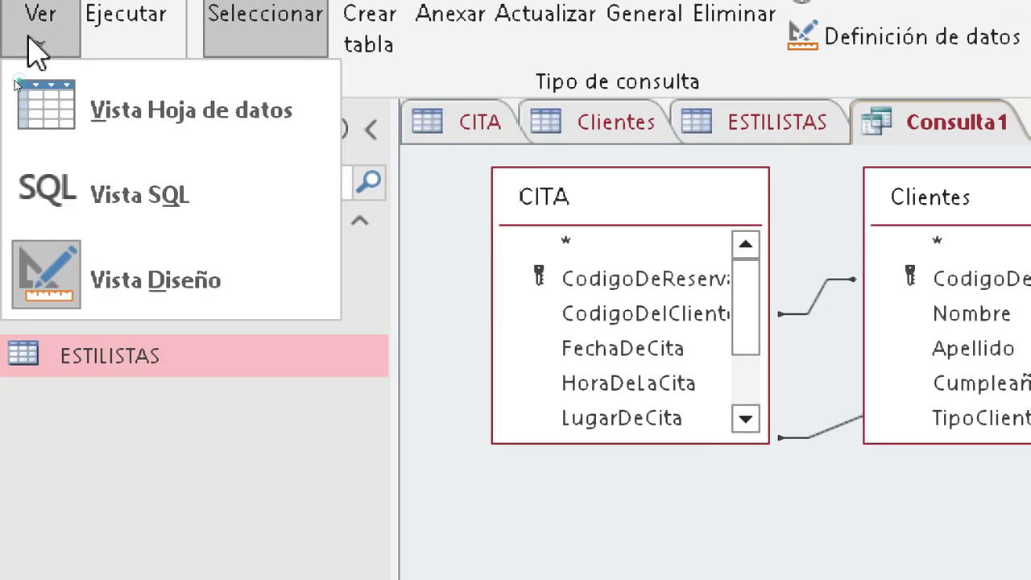
pyautogui.click(113, 121)
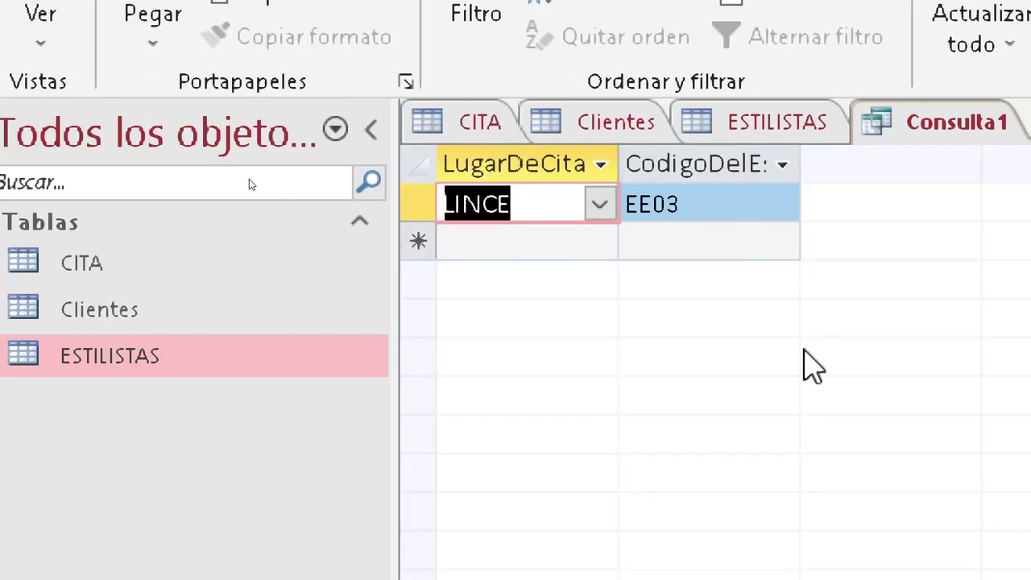
pyautogui.click(700, 216)
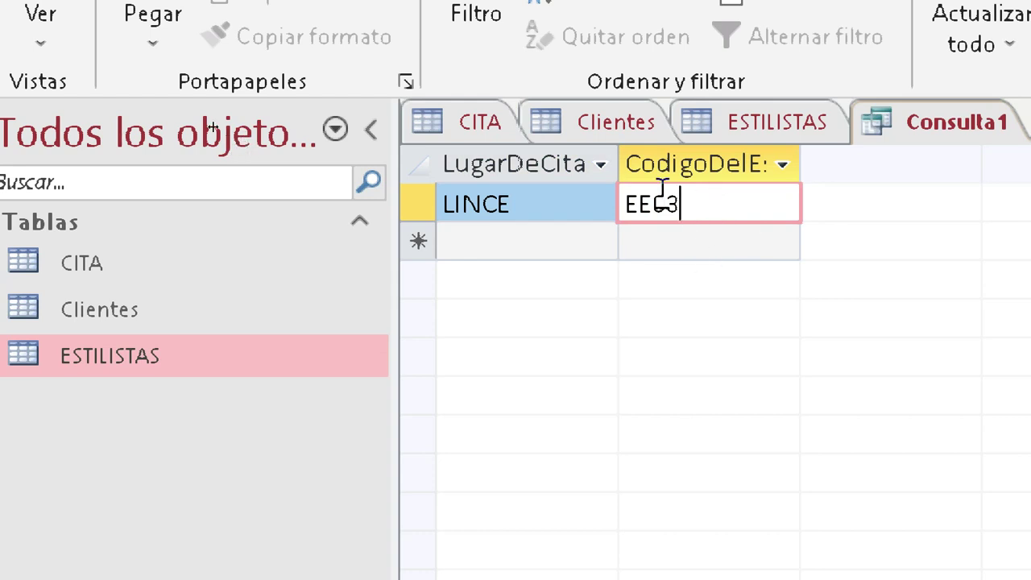
# Return to the CITA datasheet and close the Lupa magnifier.
pyautogui.click(477, 123)
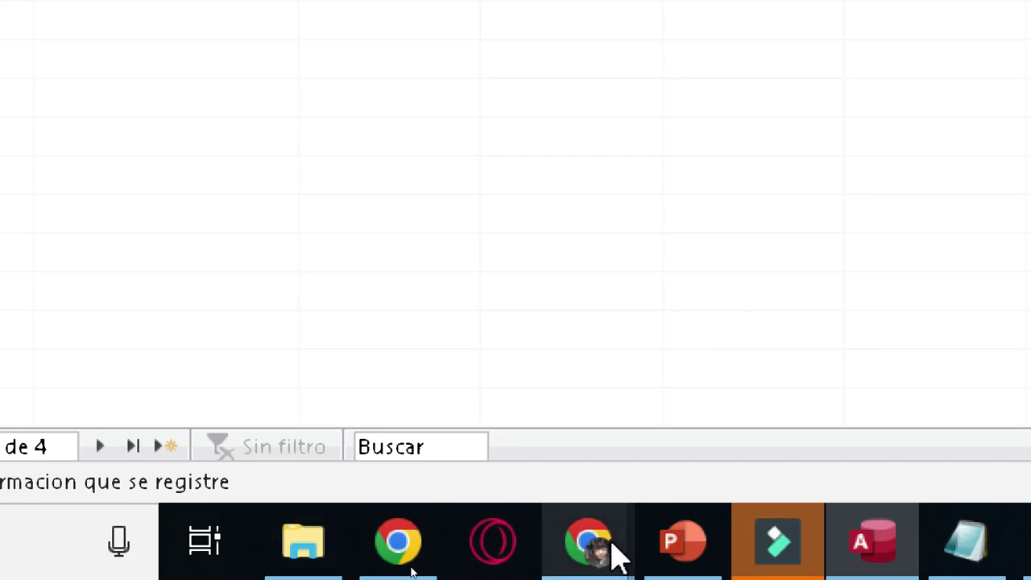
pyautogui.rightClick(811, 555)
pyautogui.click(770, 458)
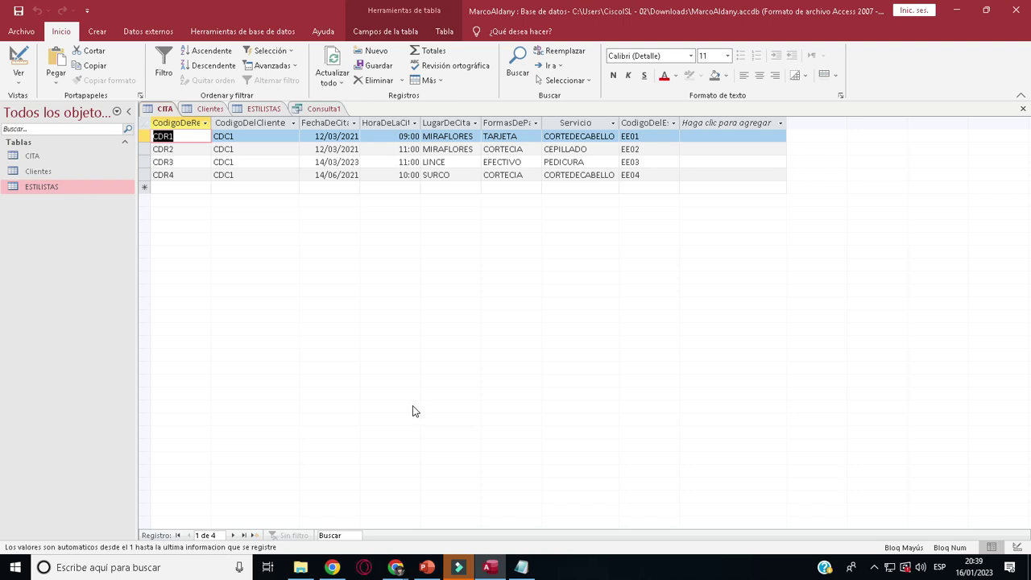
# Switch to the Acces Clase 4.1.pptx presentation in PowerPoint and show slide 9 with the CONSULTAS questions.
pyautogui.click(427, 567)
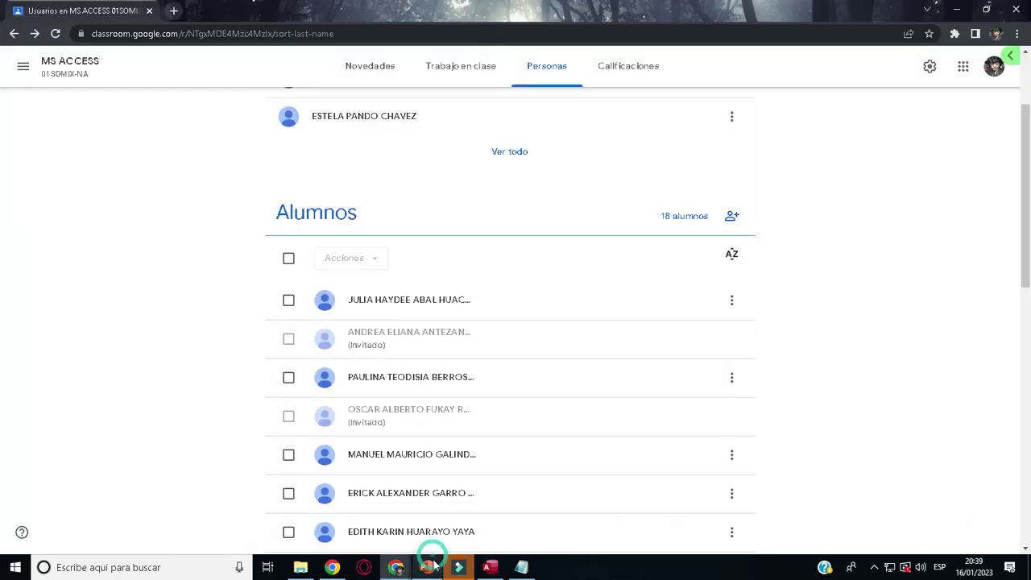
pyautogui.scroll(-5, 81, 338)
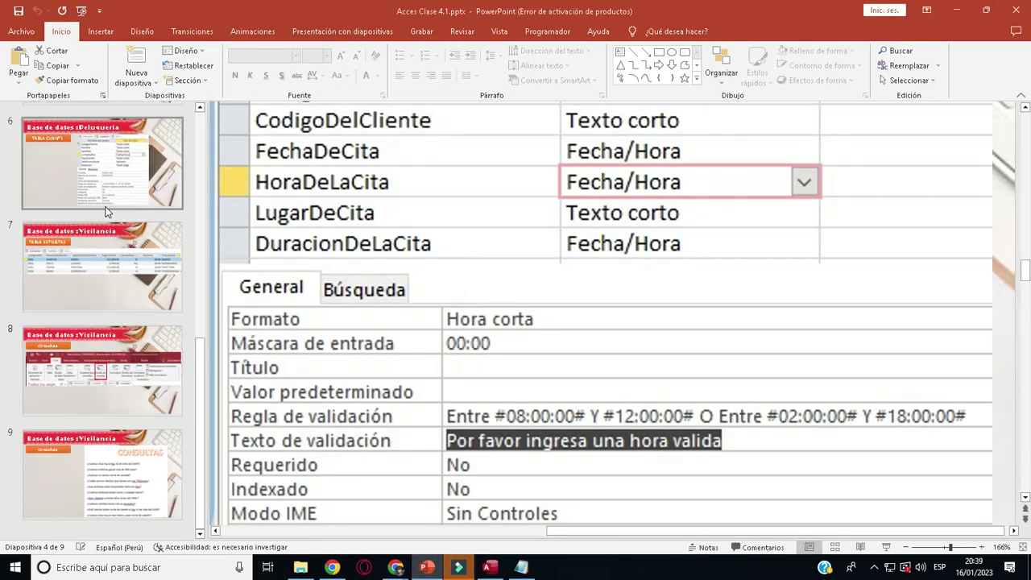
pyautogui.click(115, 505)
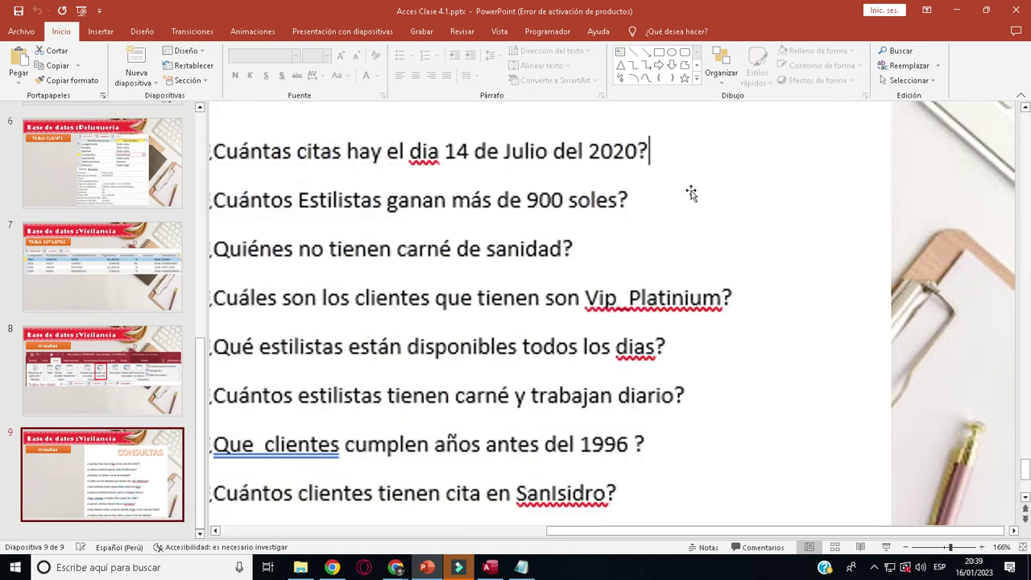